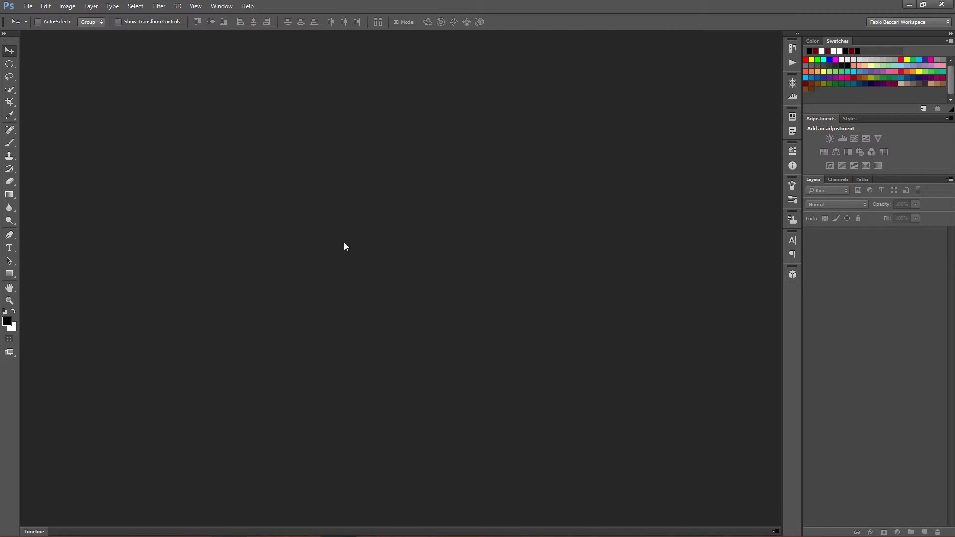
Step: Open the Mad Max 2015 Shapes PSD file from the desktop and view it at 100%
left_click(909, 4)
left_click(89, 460)
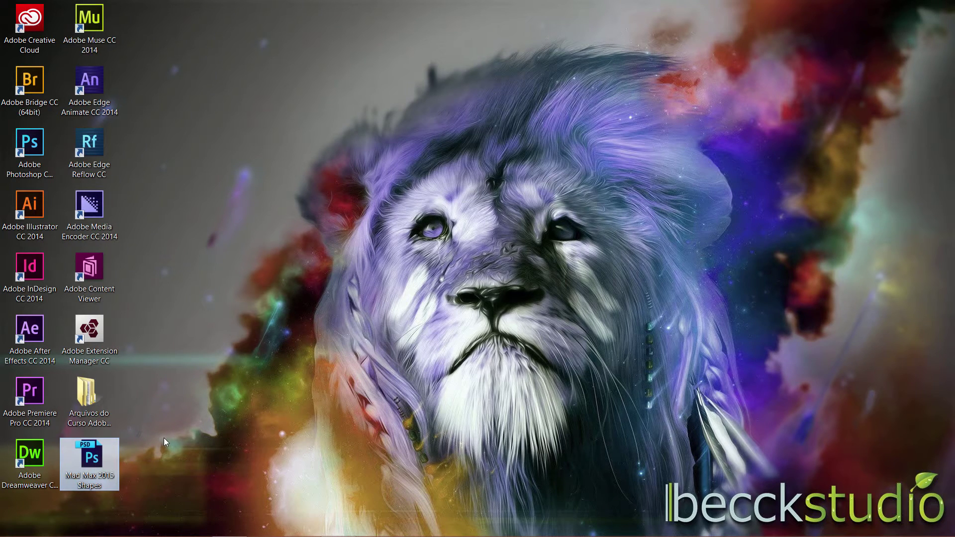
double_click(85, 460)
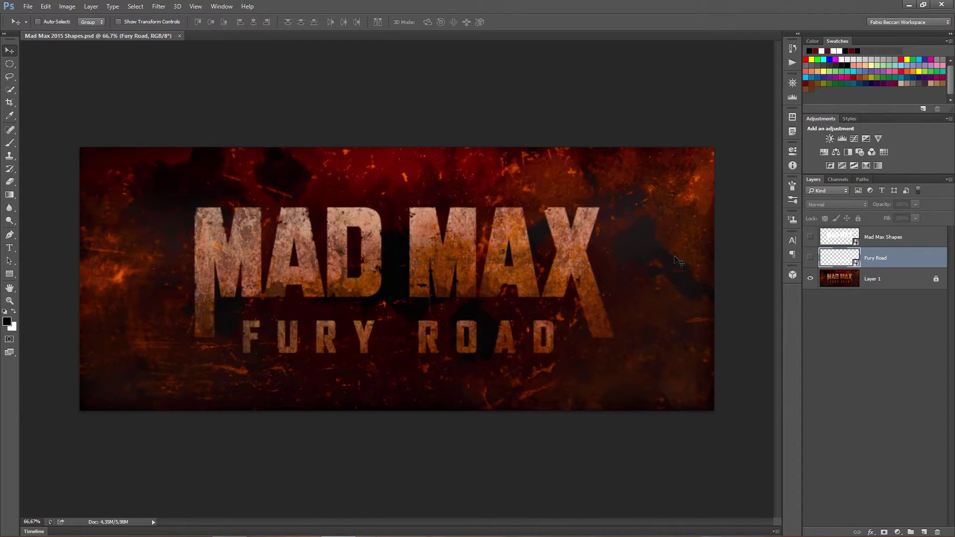
key("ctrl+1")
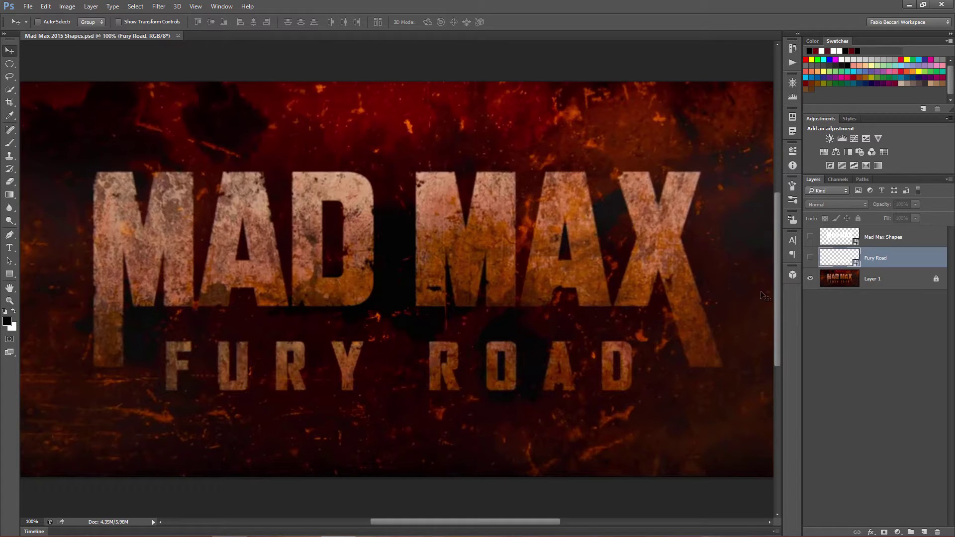
Step: Make the Fury Road and Mad Max Shapes layers visible and select the Mad Max Shapes layer
left_click(810, 257)
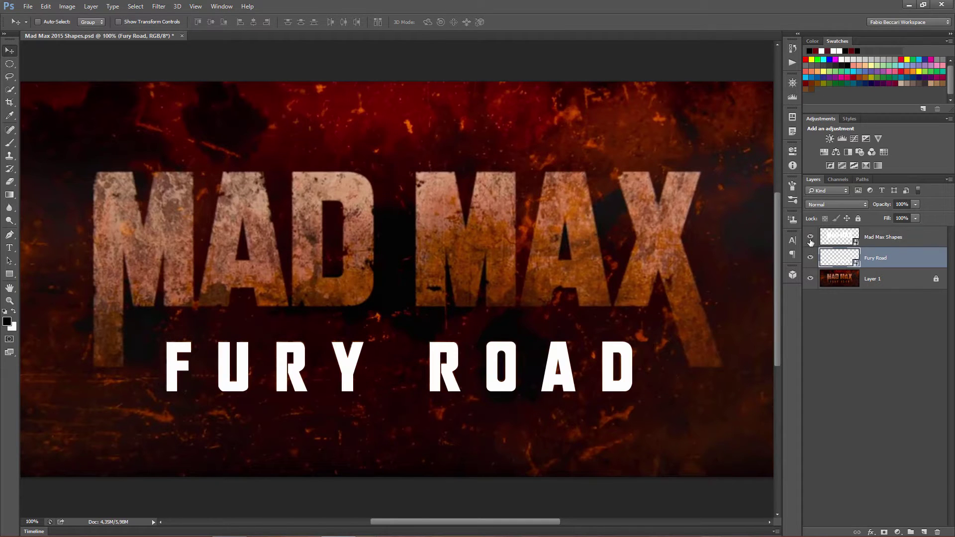
left_click(810, 238)
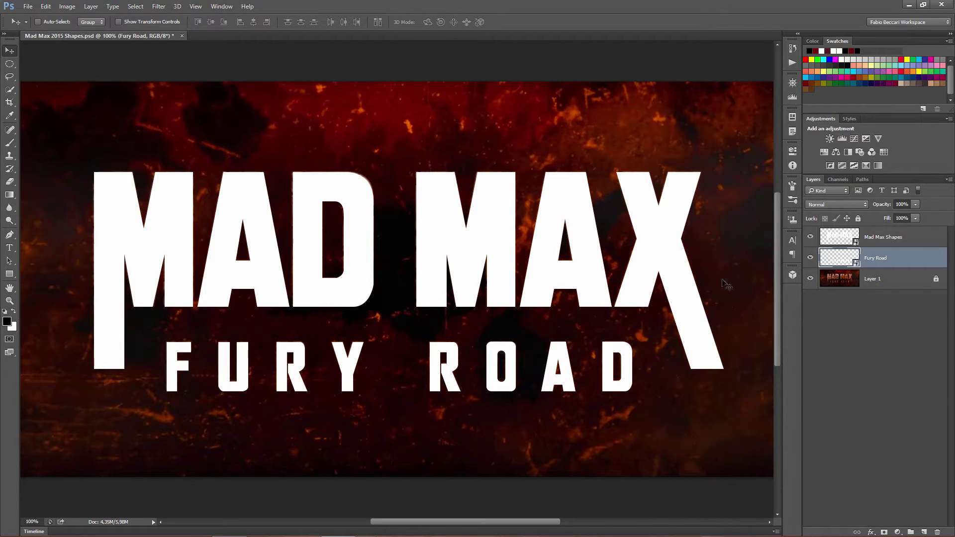
left_click(841, 243)
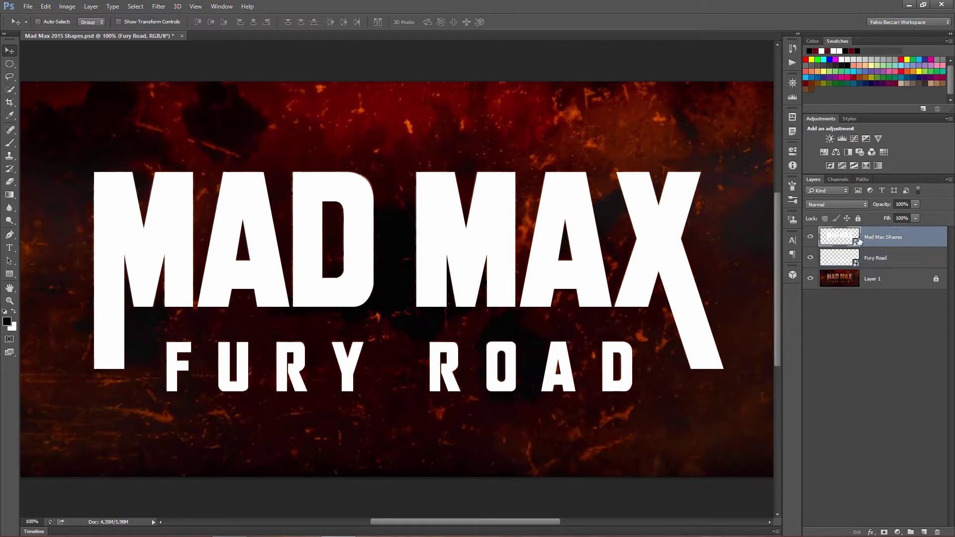
left_click(889, 259)
left_click(884, 243)
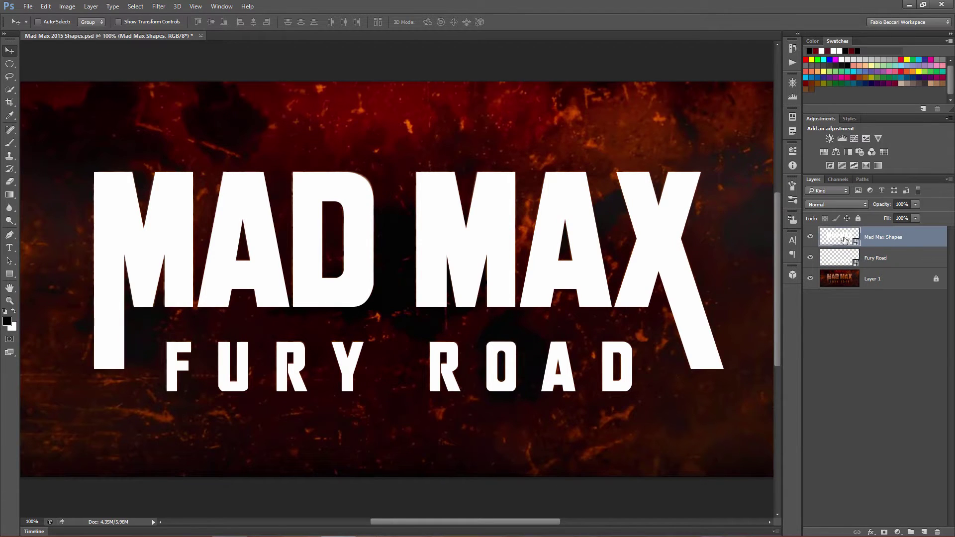
Step: Open the Mad Max Shapes smart object to examine its individual letter layers, and close it again
double_click(845, 238)
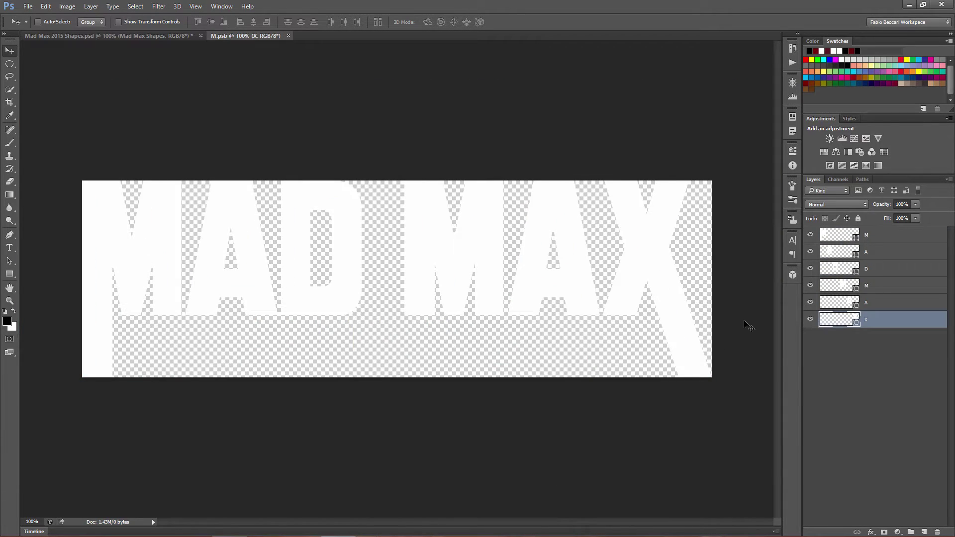
left_click(871, 239)
left_click(871, 256)
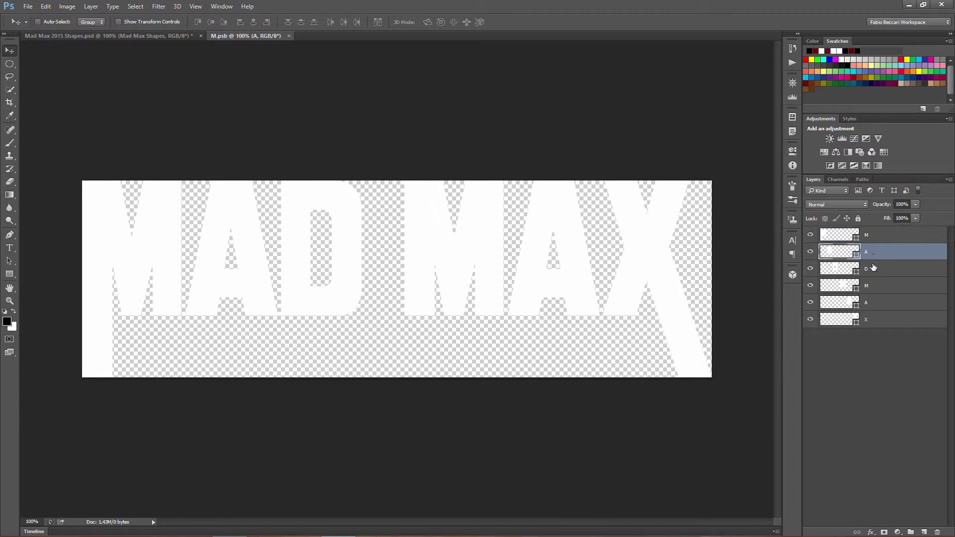
left_click(872, 274)
left_click(871, 287)
left_click(870, 303)
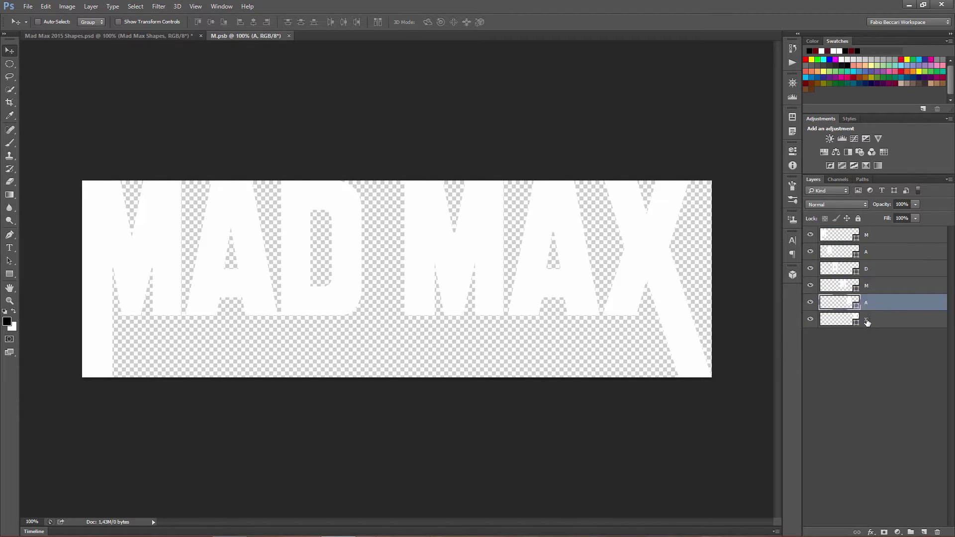
left_click(868, 321)
left_click(288, 35)
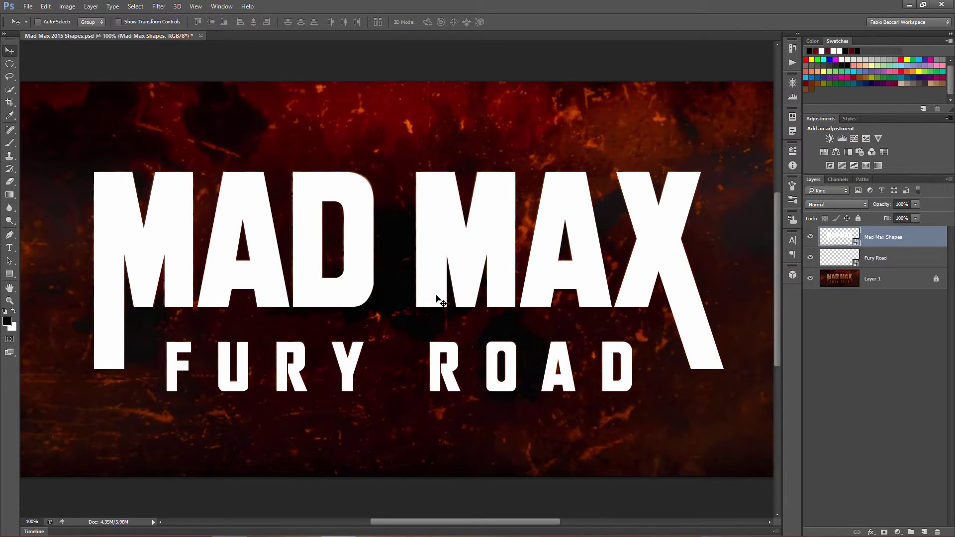
Step: Begin a new document and name it Mad Max 3D
left_click(30, 8)
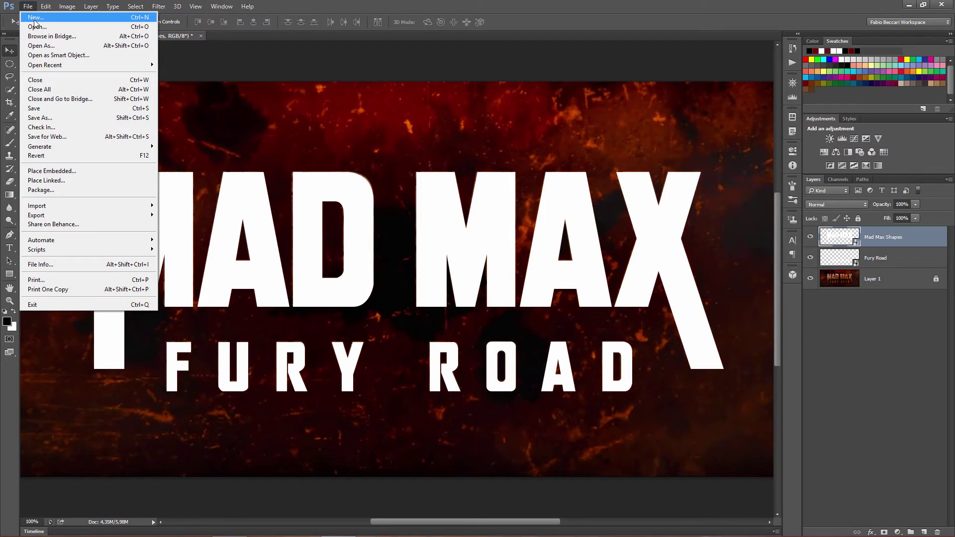
left_click(35, 19)
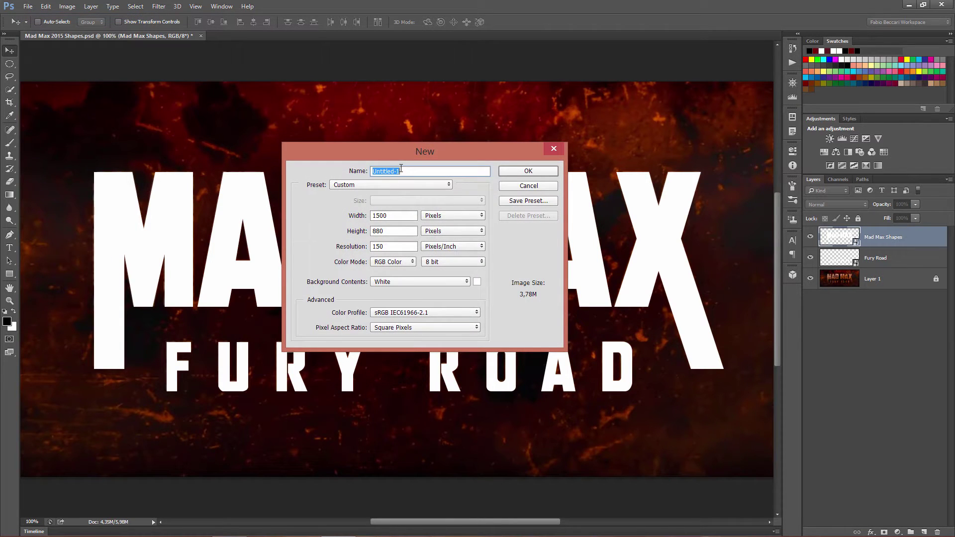
type("Mad Max 3D")
left_click_drag(430, 154, 437, 147)
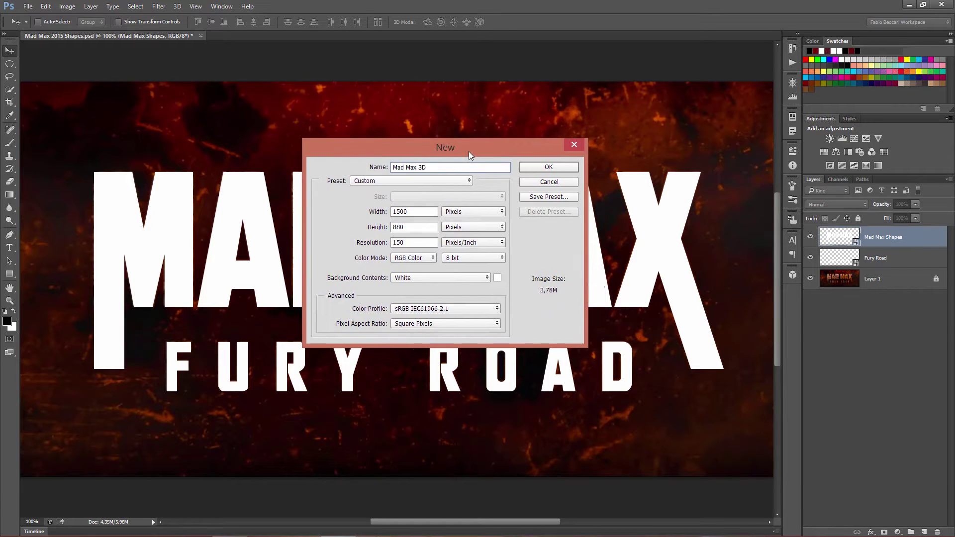
left_click_drag(466, 143, 465, 133)
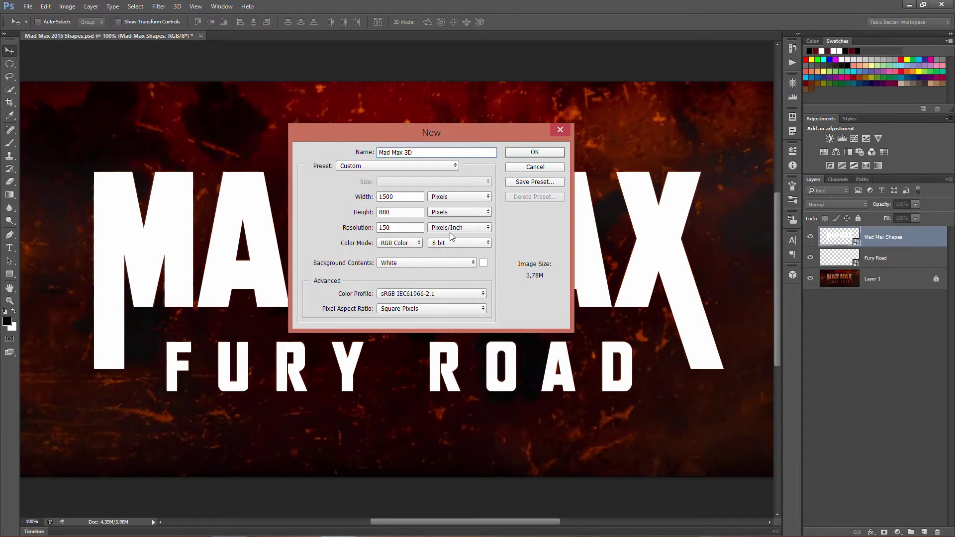
double_click(413, 231)
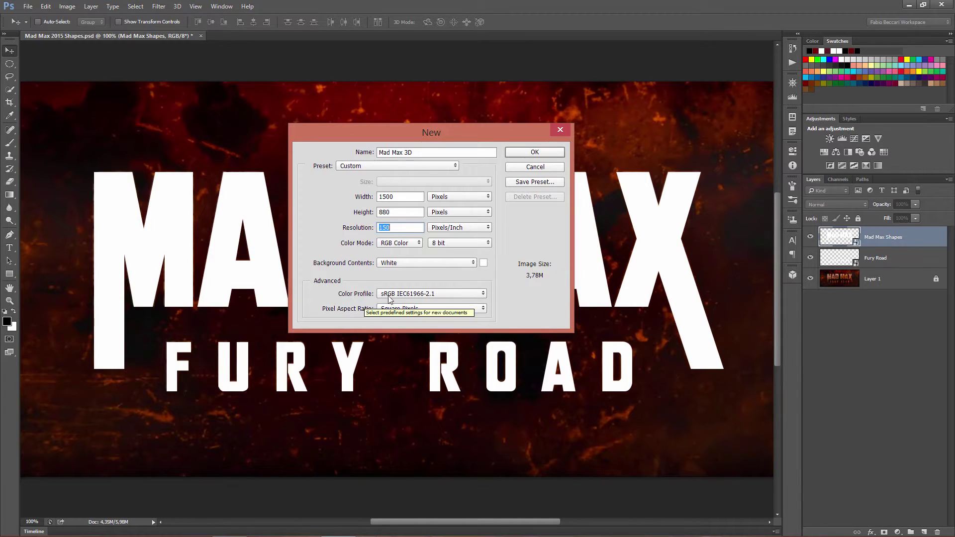
Step: Set the colour profile to Adobe RGB (1998) and create the 1500 × 880 pixel document at 150 pixels/inch
left_click(411, 294)
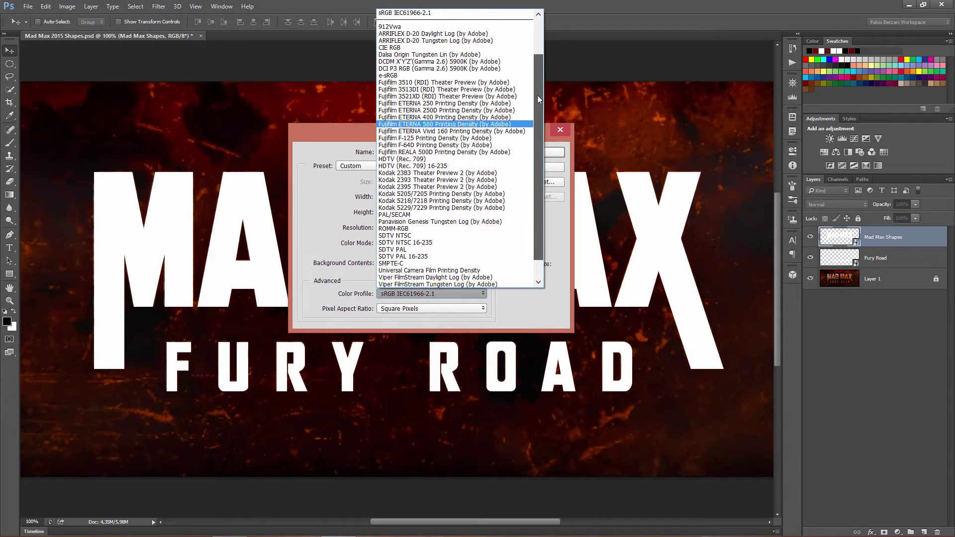
scroll(536, 122, "up", 3)
left_click(417, 33)
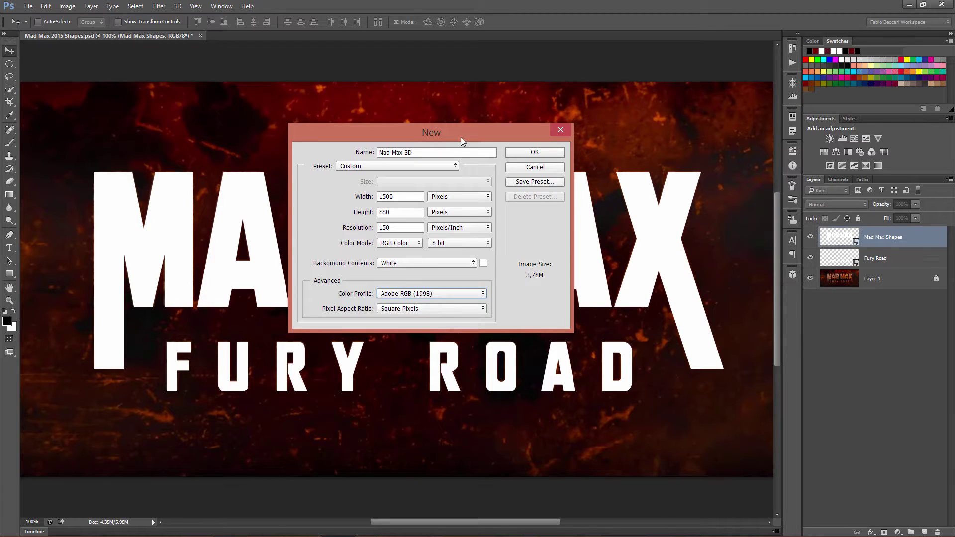
left_click_drag(462, 142, 460, 160)
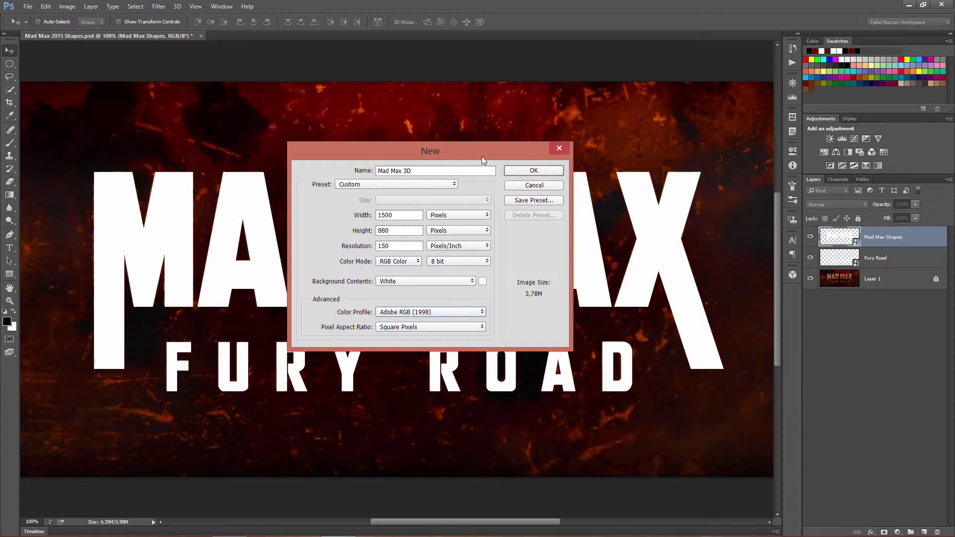
left_click_drag(473, 153, 470, 147)
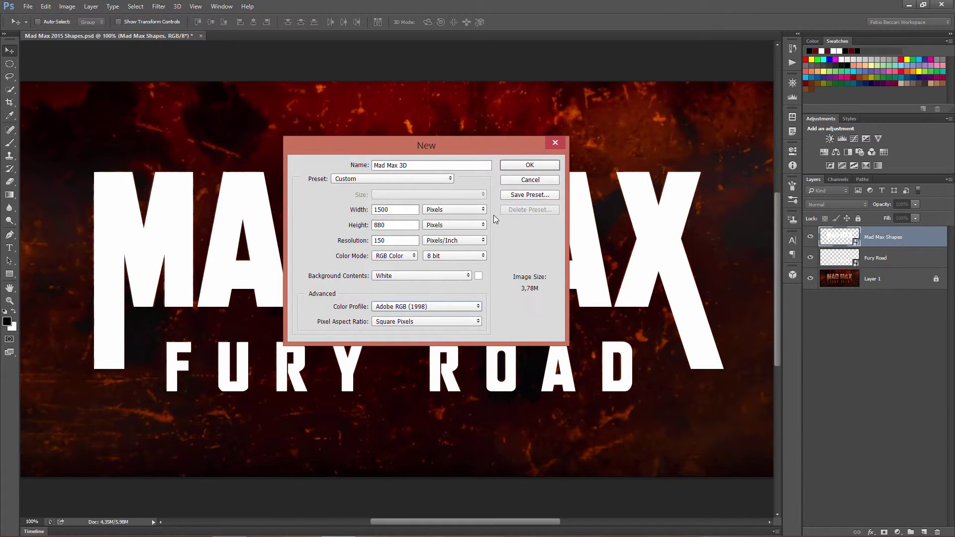
left_click(521, 165)
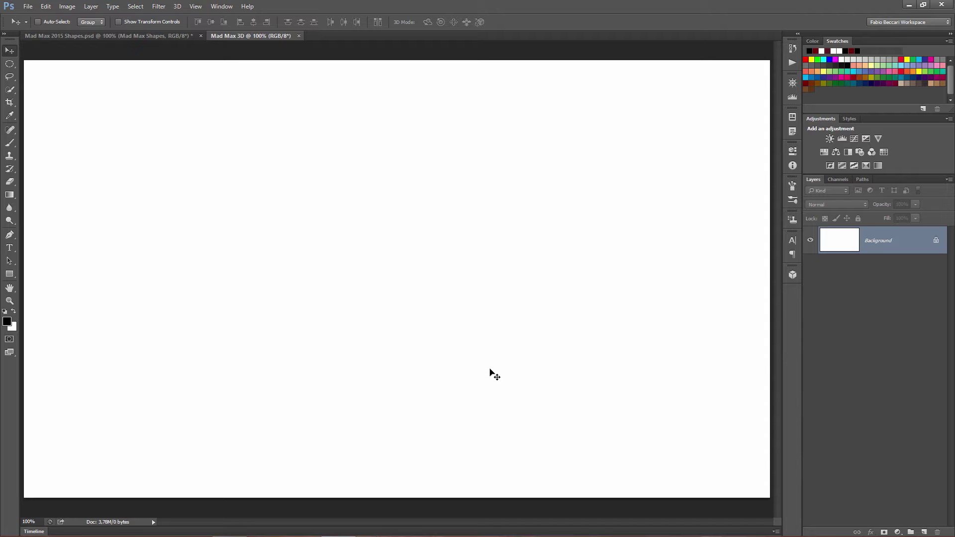
Step: Place the Ferrugem 02 texture as an embedded image and stretch it horizontally from its centre to fill the canvas
left_click(28, 7)
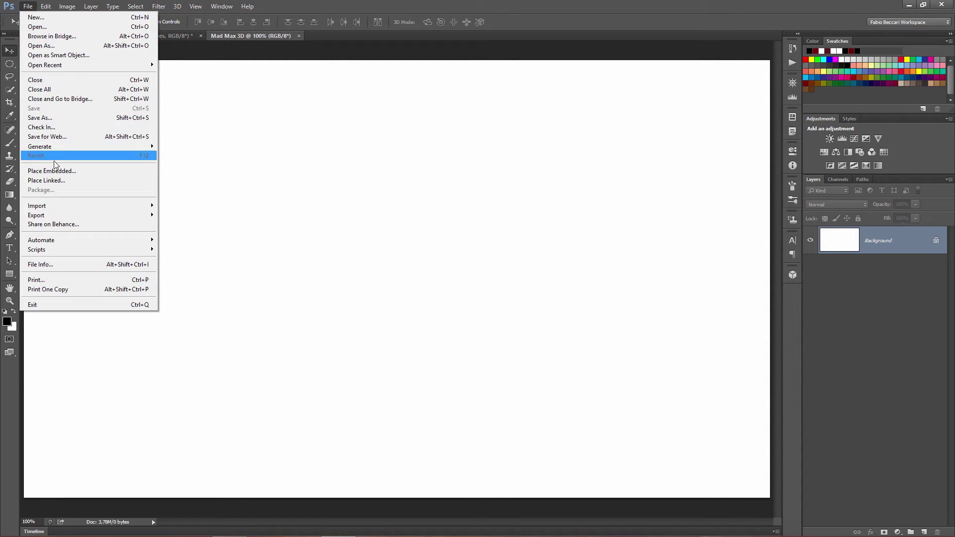
left_click(68, 171)
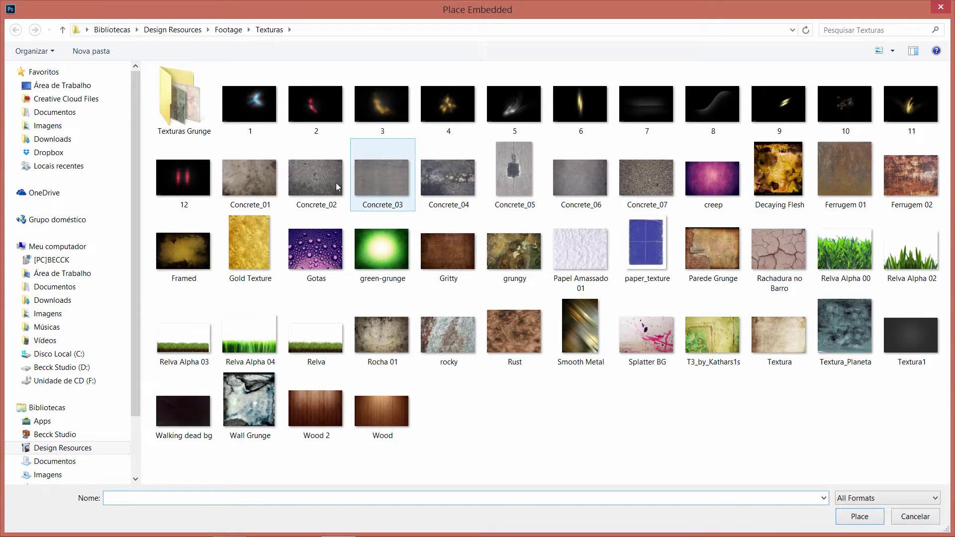
left_click(913, 187)
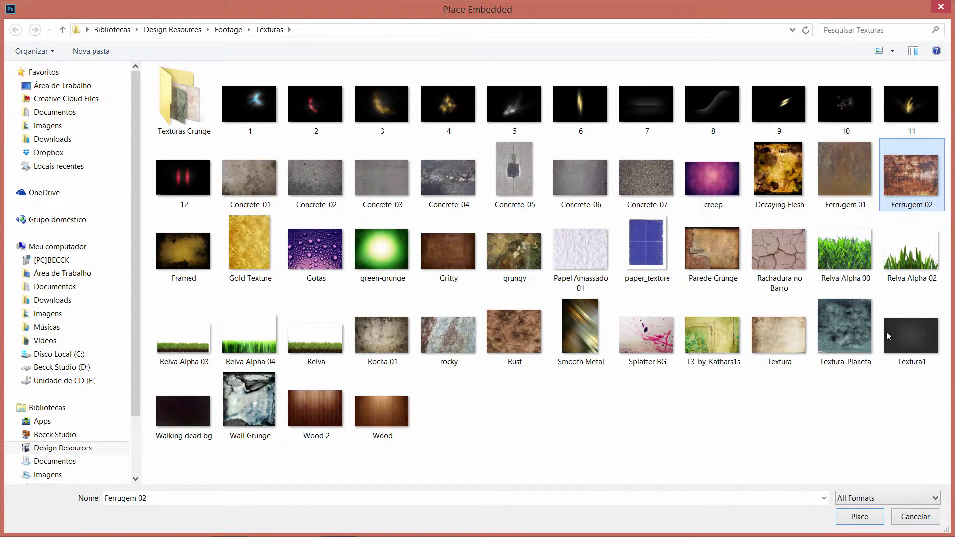
double_click(902, 181)
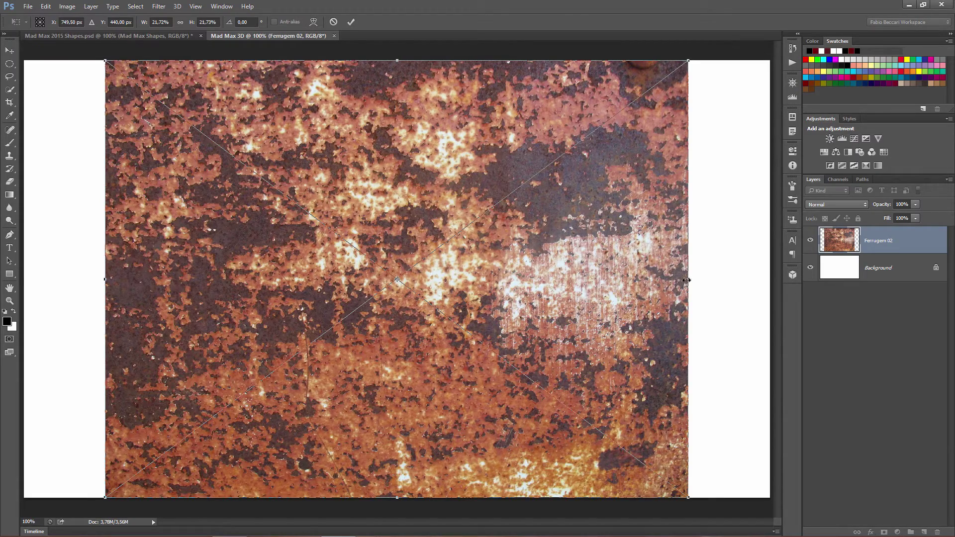
left_click_drag(687, 280, 770, 285)
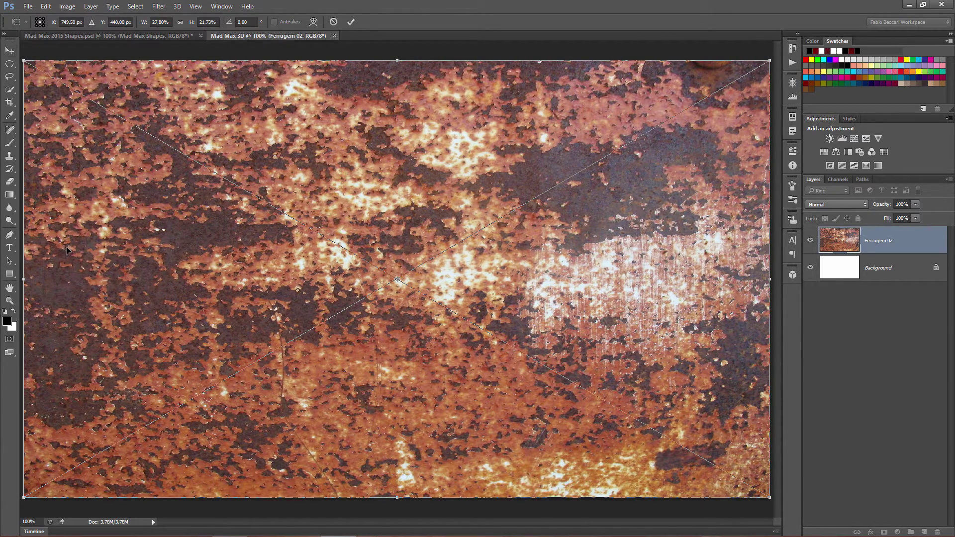
key("Return")
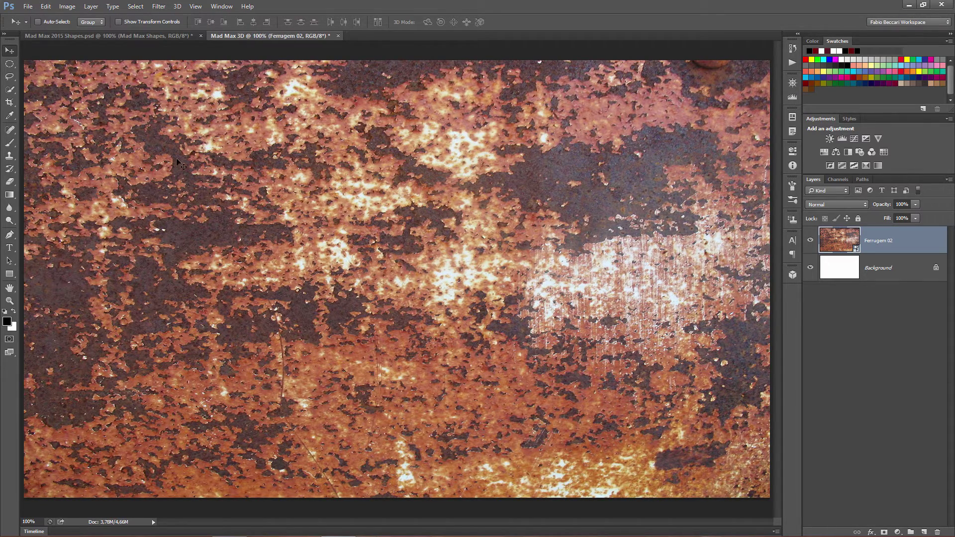
left_click(30, 8)
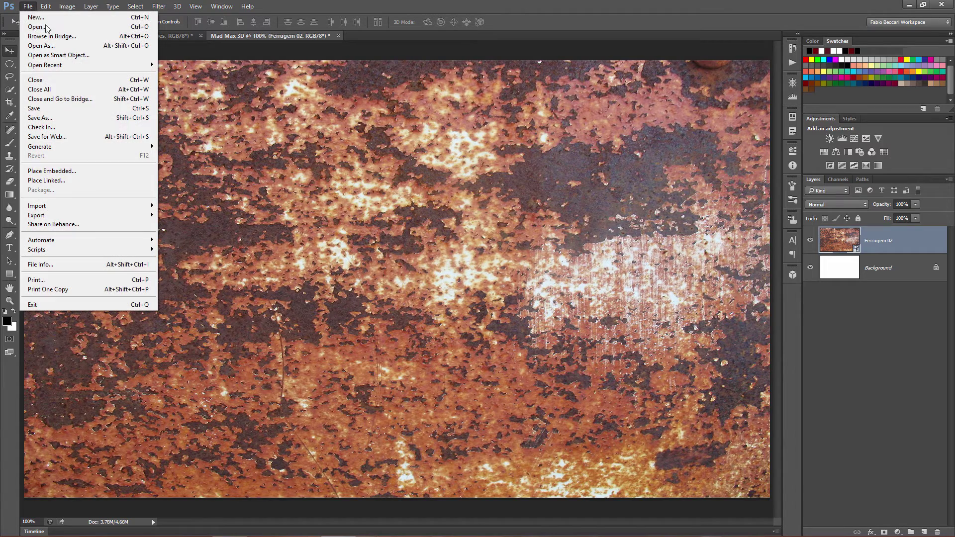
left_click(35, 17)
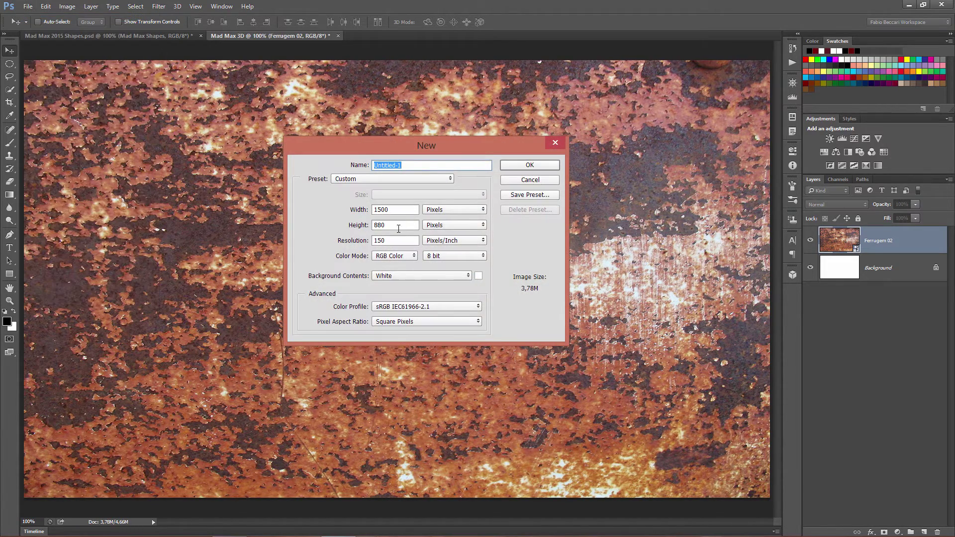
left_click_drag(391, 226, 365, 227)
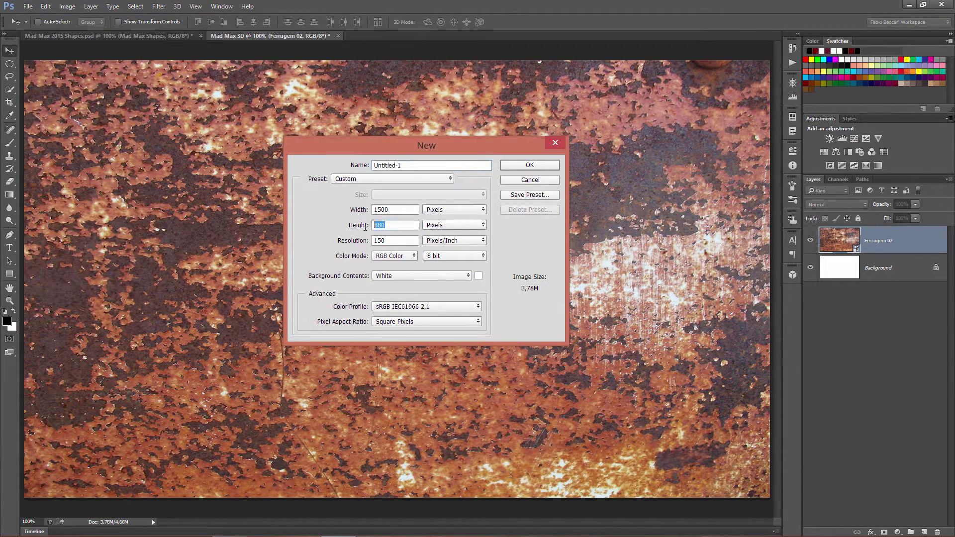
left_click(515, 182)
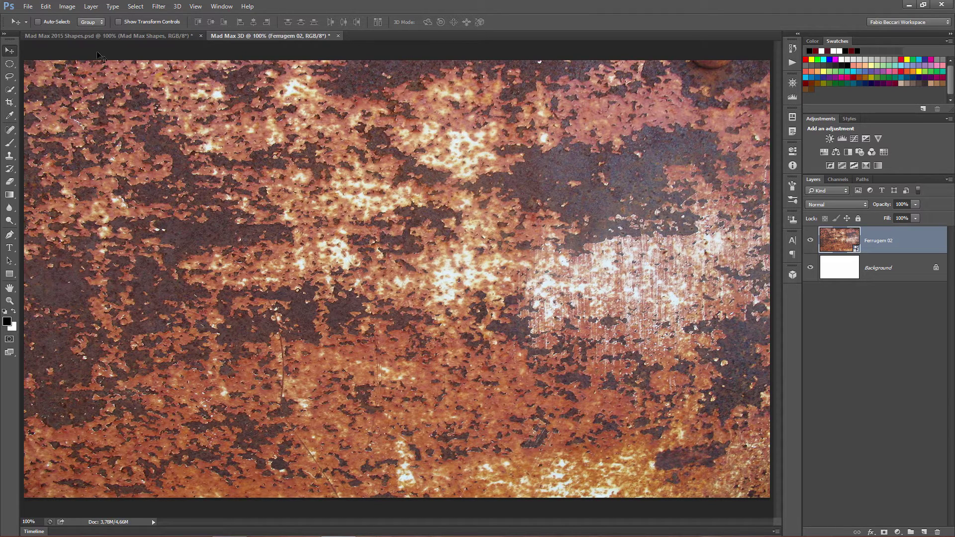
Step: In the Mad Max 2015 Shapes document, load the outlines of the Mad Max Shapes and Fury Road layers as one combined selection
left_click(95, 35)
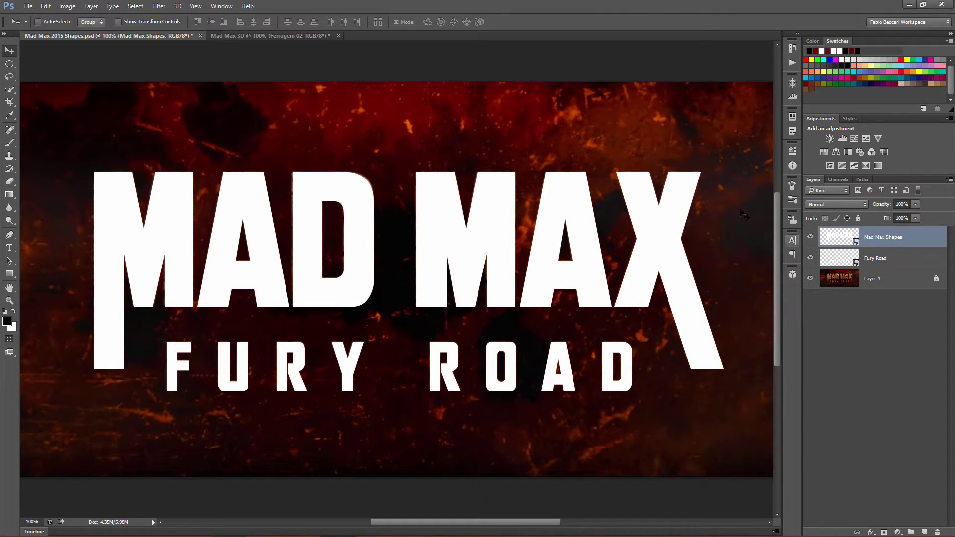
key("ctrl")
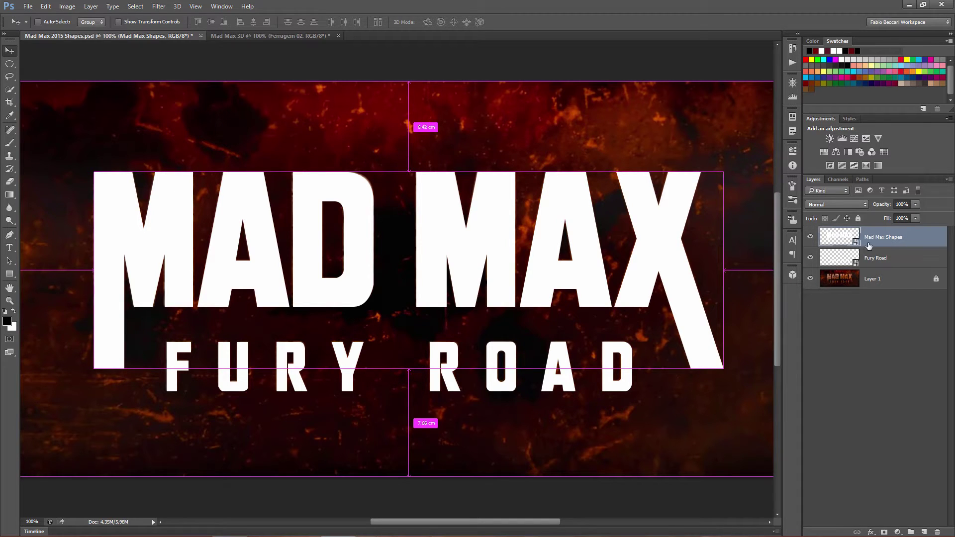
left_click(841, 237, "ctrl")
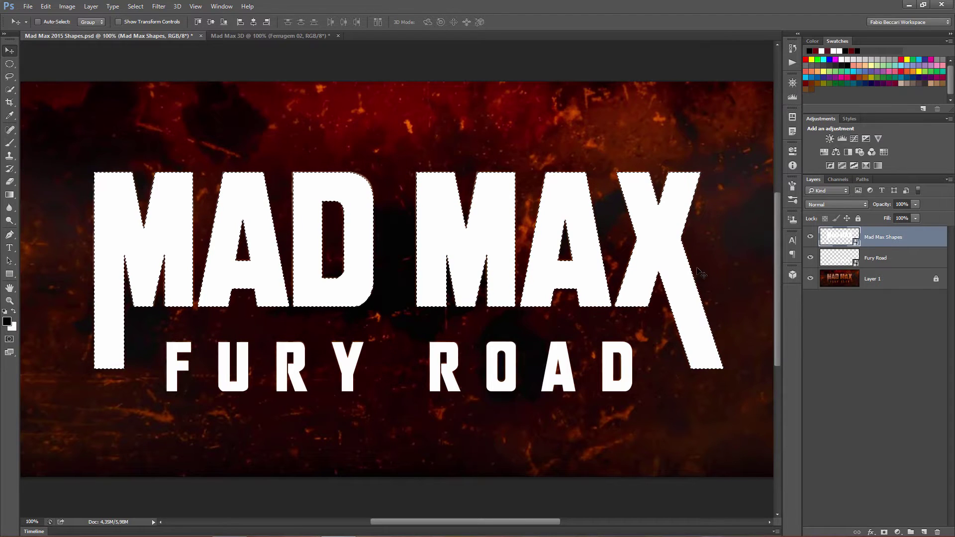
left_click(839, 259, "ctrl+shift")
Step: With the Rectangular Marquee tool, move the combined lettering selection into the Mad Max 3D document and centre it on the canvas
left_click(13, 65)
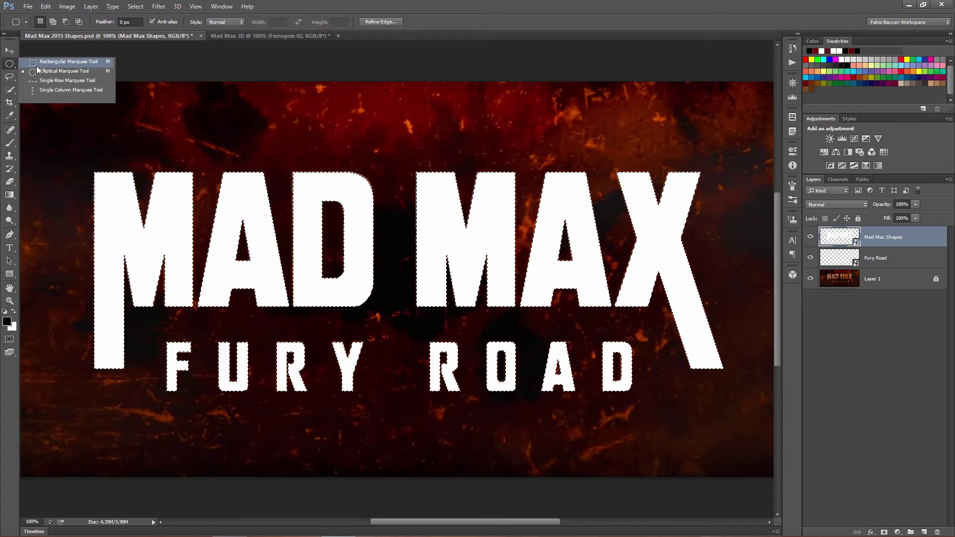
left_click(37, 65)
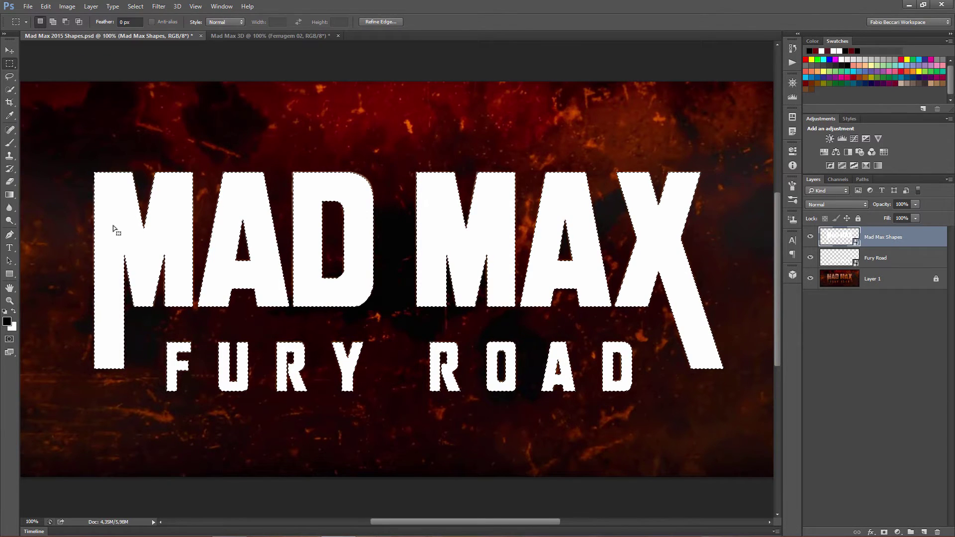
left_click_drag(113, 211, 252, 89)
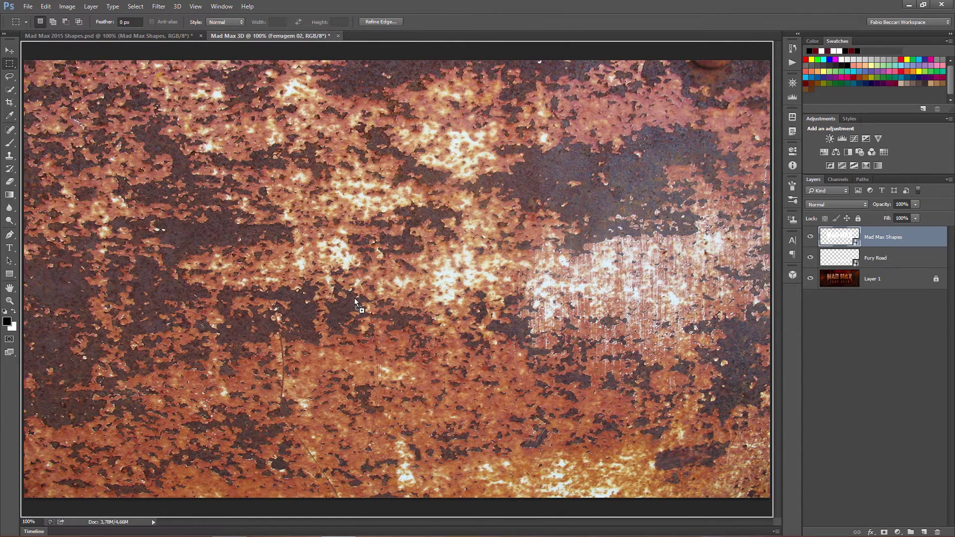
left_click_drag(383, 254, 416, 253)
left_click_drag(432, 218, 335, 250)
left_click_drag(337, 252, 337, 253)
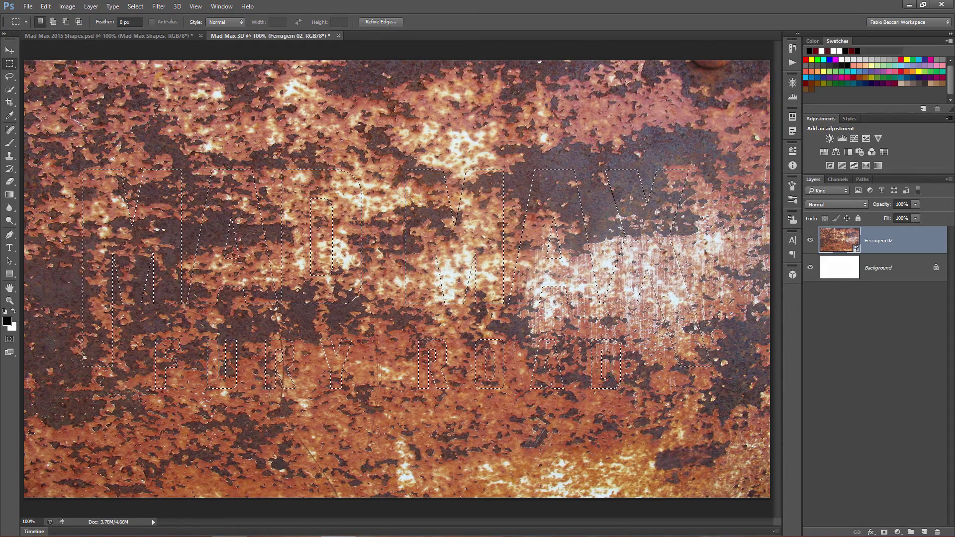
left_click(135, 6)
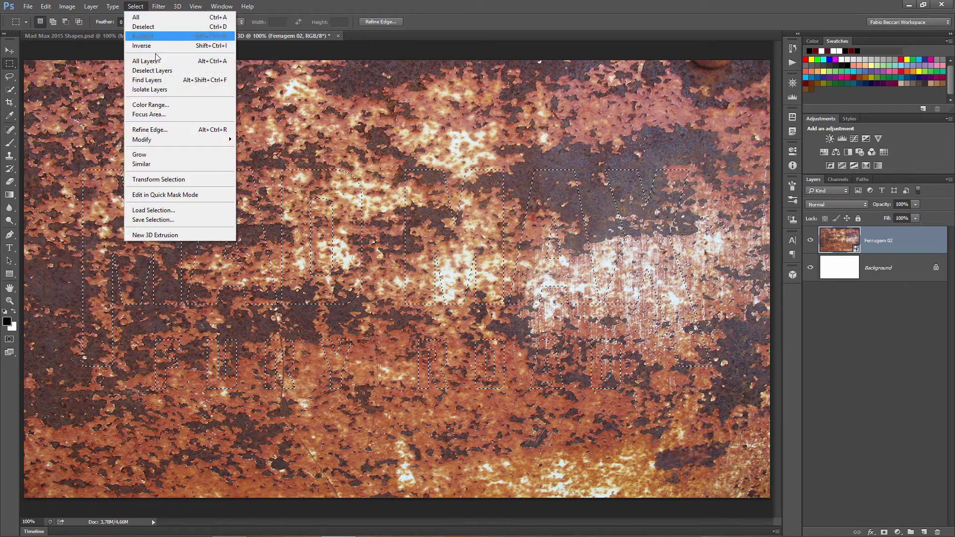
left_click(172, 180)
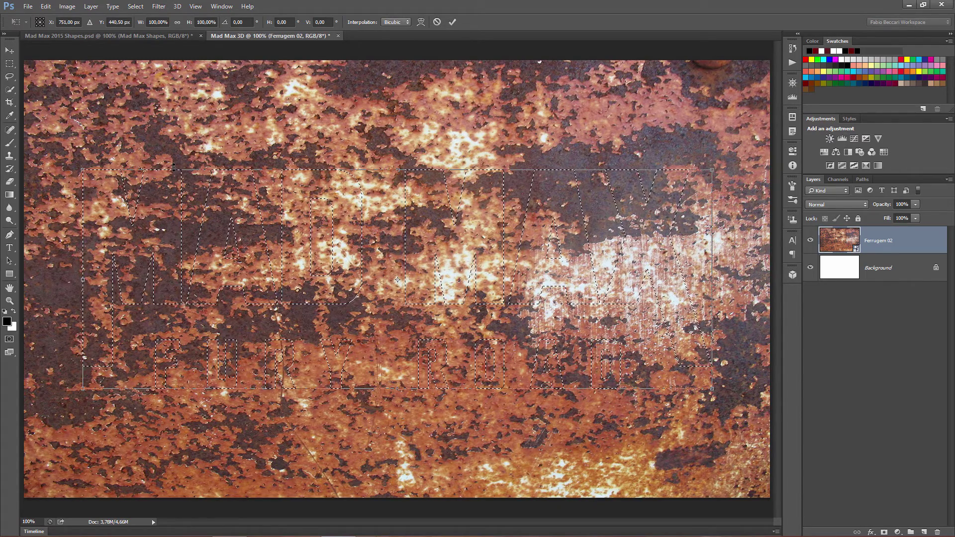
key("Return")
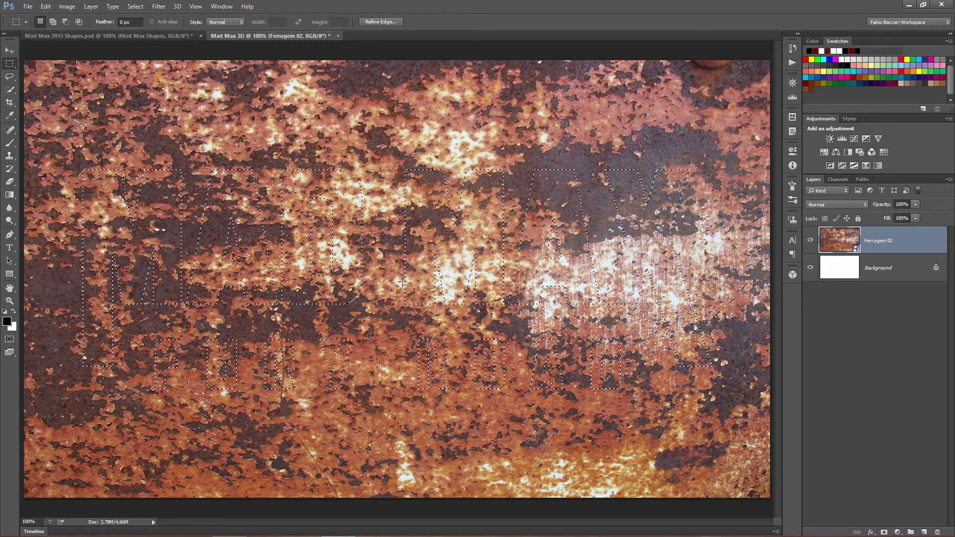
Step: Rename the Ferrugem 02 layer as Mad Max
double_click(882, 244)
type("Mad Max")
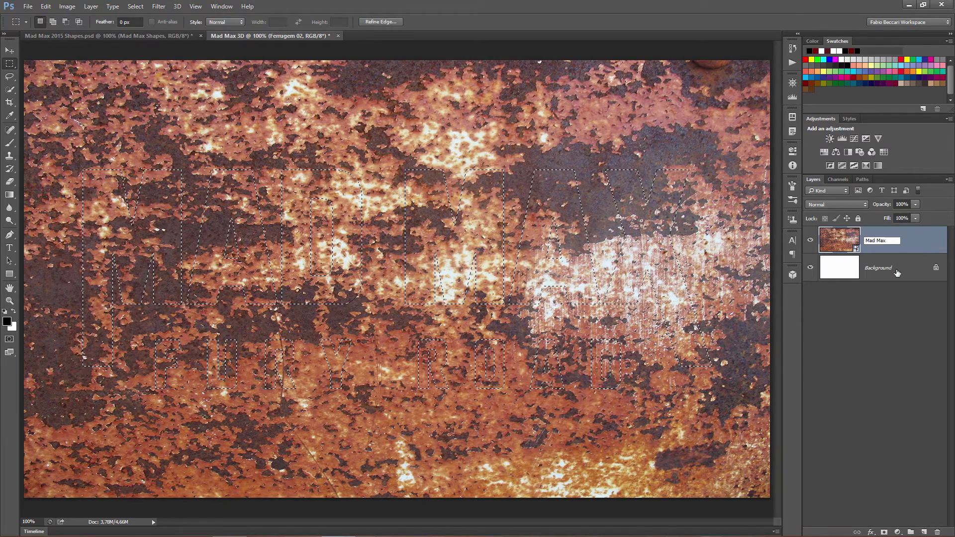
left_click(897, 272)
left_click(884, 246)
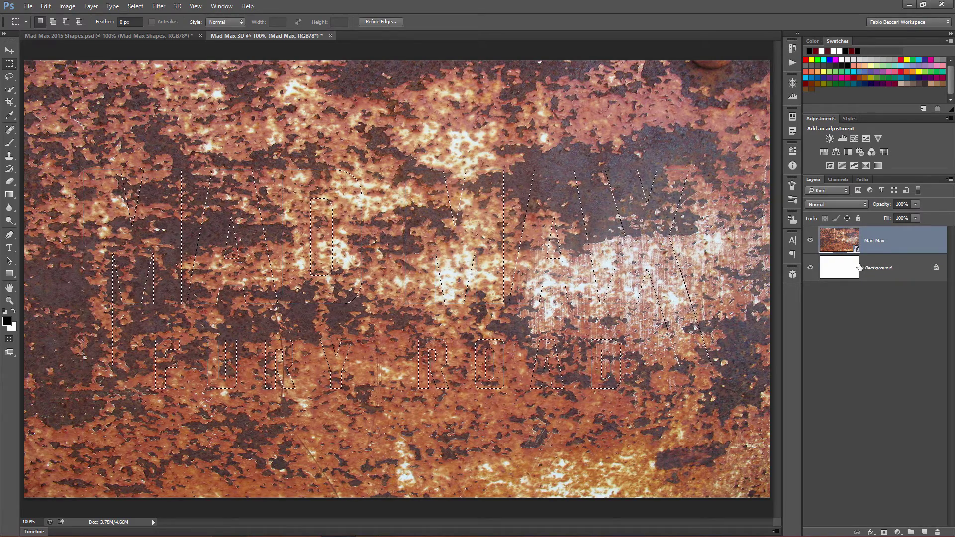
double_click(878, 242)
key("Return")
Step: Create a new 3D extrusion from the current selection on the Mad Max layer and switch to the 3D workspace
left_click(177, 5)
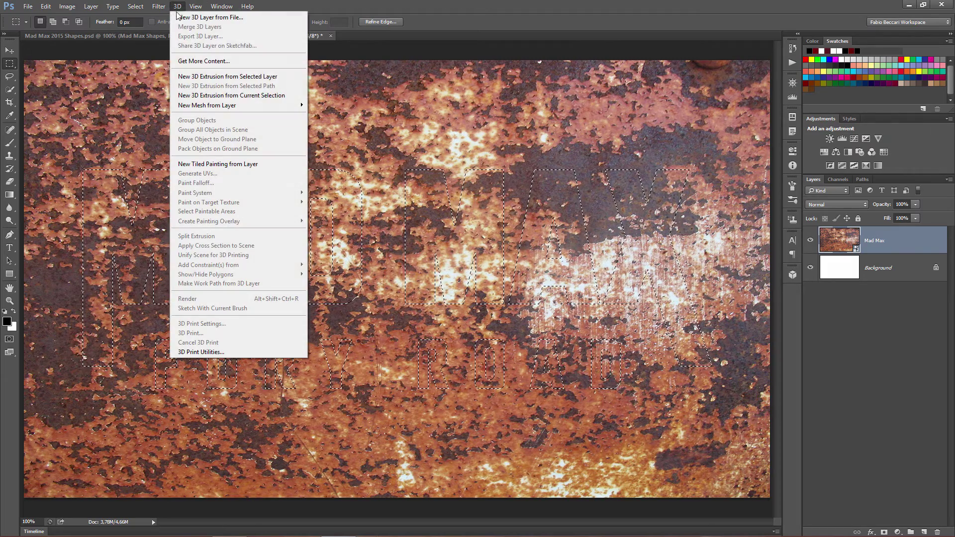
left_click(234, 95)
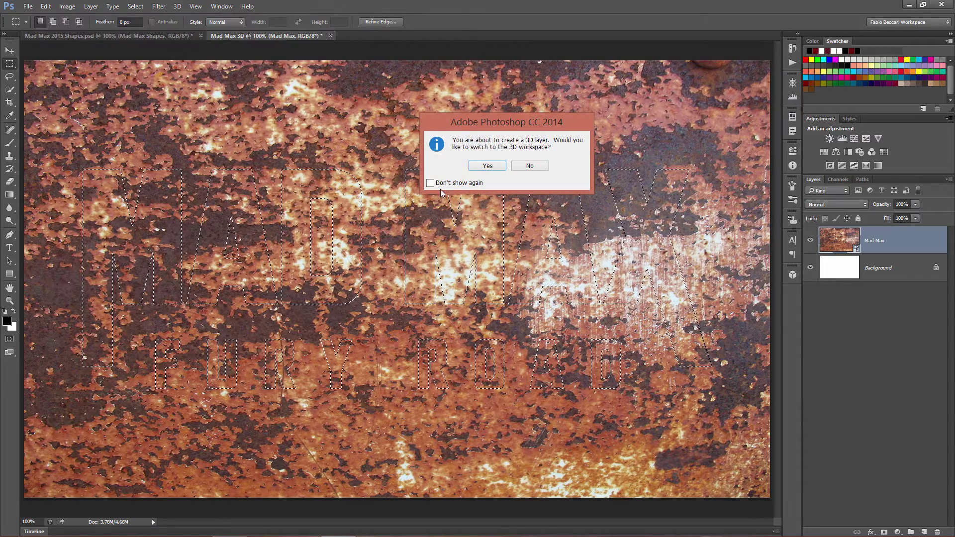
left_click_drag(478, 128, 451, 124)
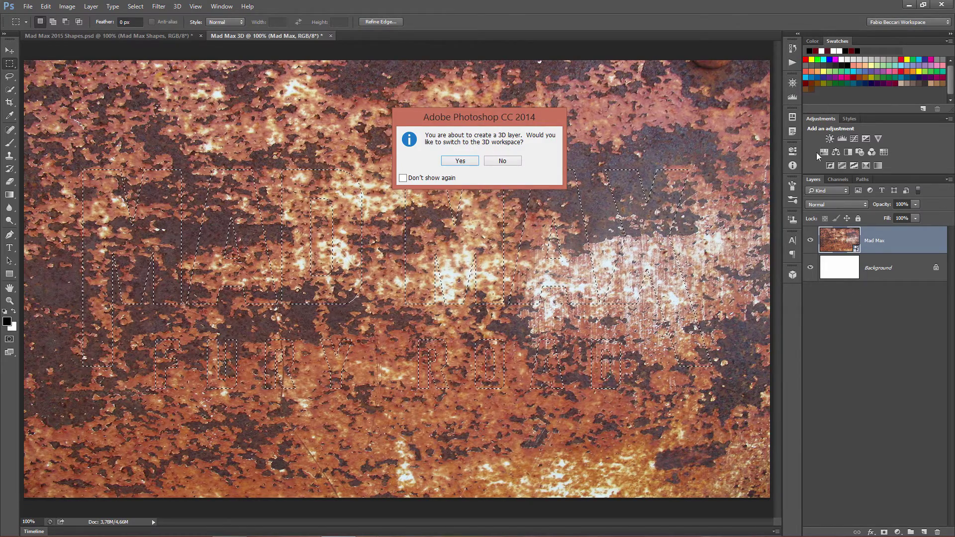
left_click(461, 160)
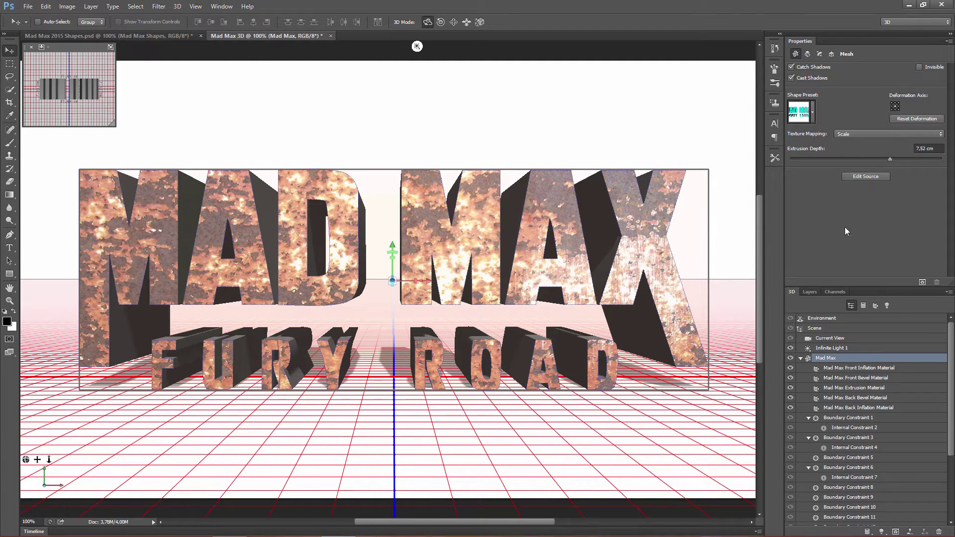
left_click(930, 21)
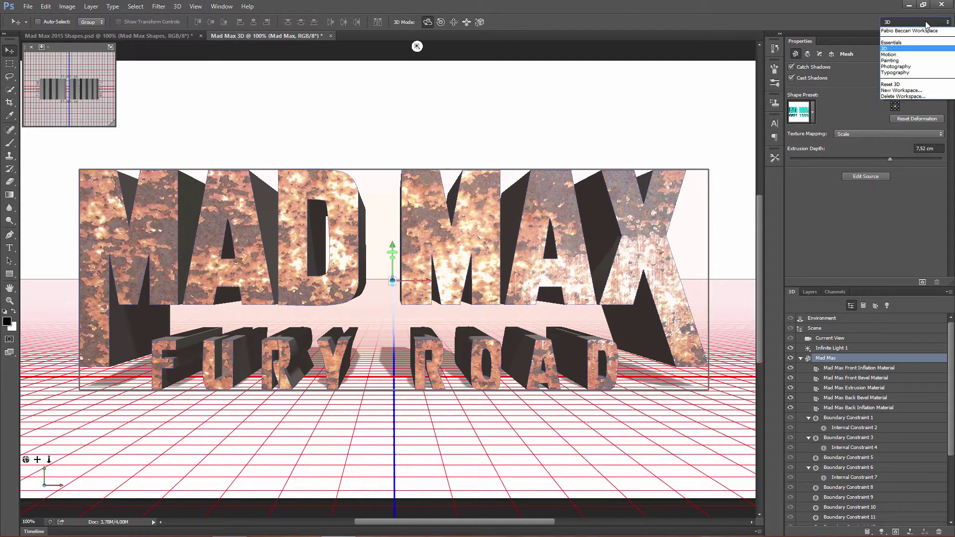
left_click(890, 49)
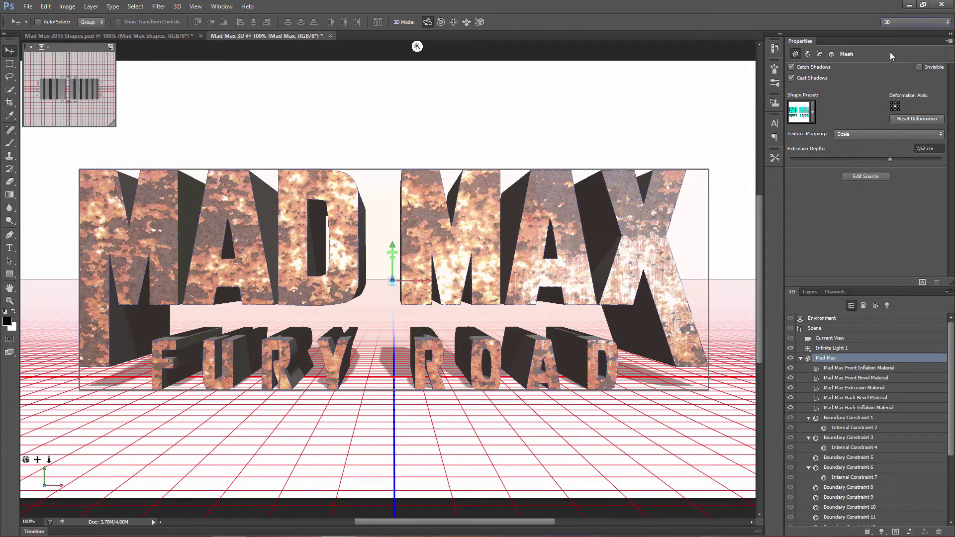
left_click(899, 22)
left_click(893, 31)
left_click(802, 359)
left_click(802, 359)
Step: Tilt the extruded lettering backward and set its extrusion depth to 2.28 cm
left_click_drag(391, 145, 396, 92)
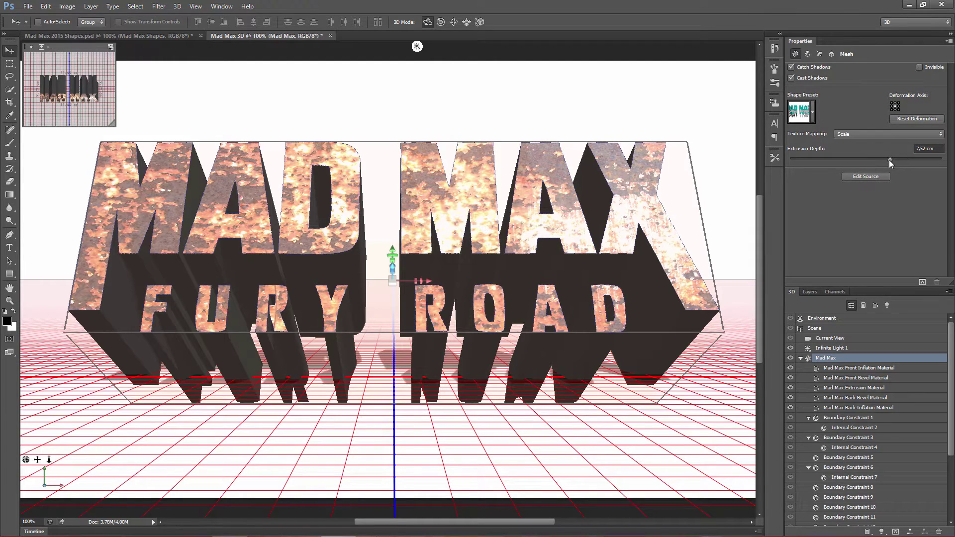
left_click_drag(890, 159, 875, 160)
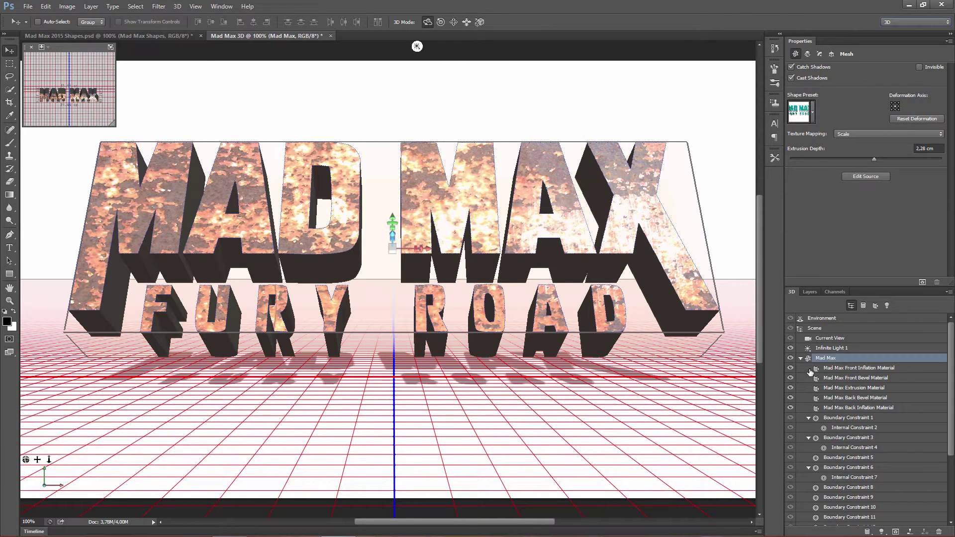
Step: Examine the 3D scene filtered by meshes, materials and lights, and the properties of its materials, mesh, light, camera and environment
left_click(864, 306)
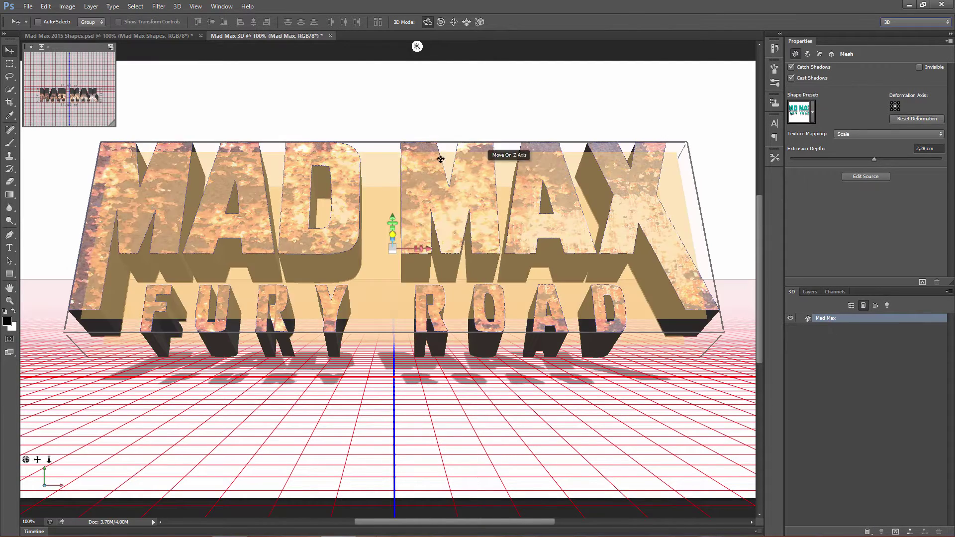
left_click(876, 306)
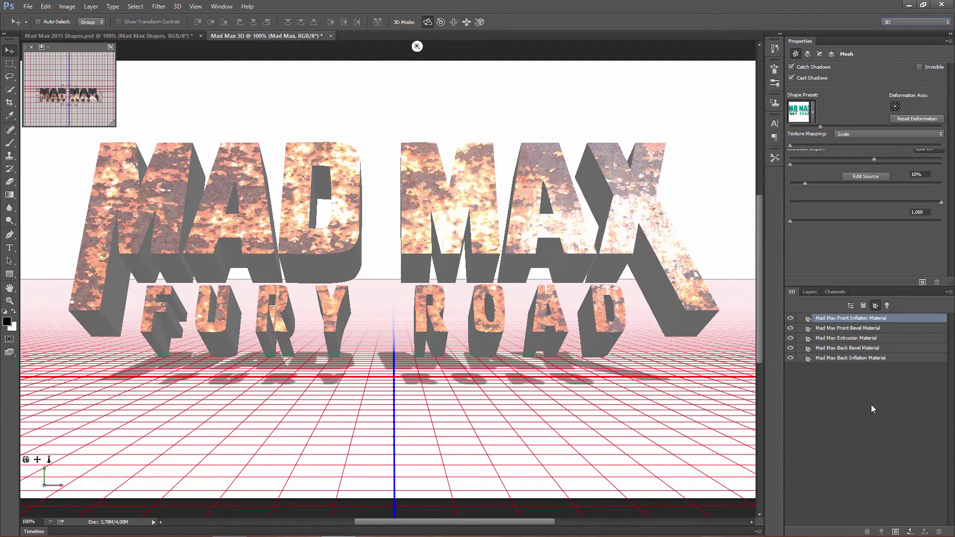
left_click(888, 305)
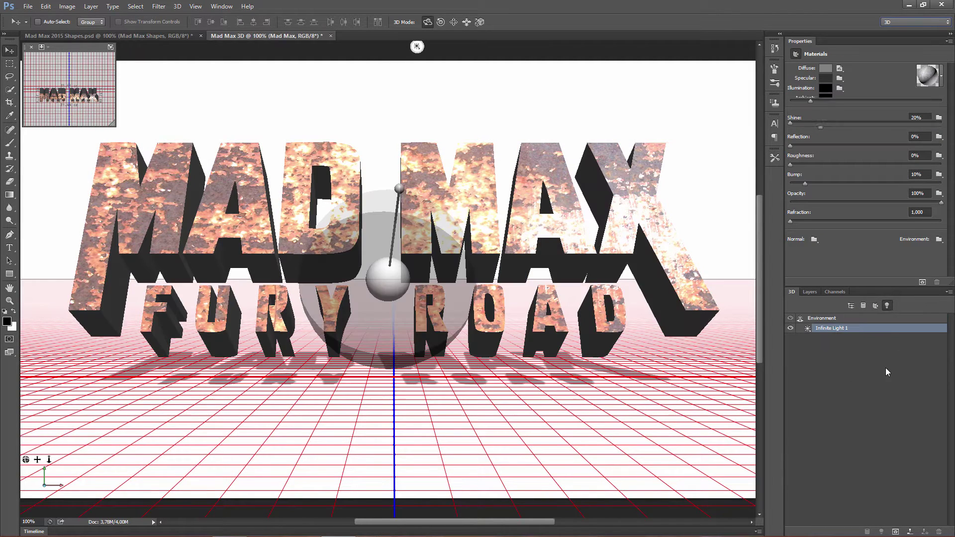
left_click(852, 306)
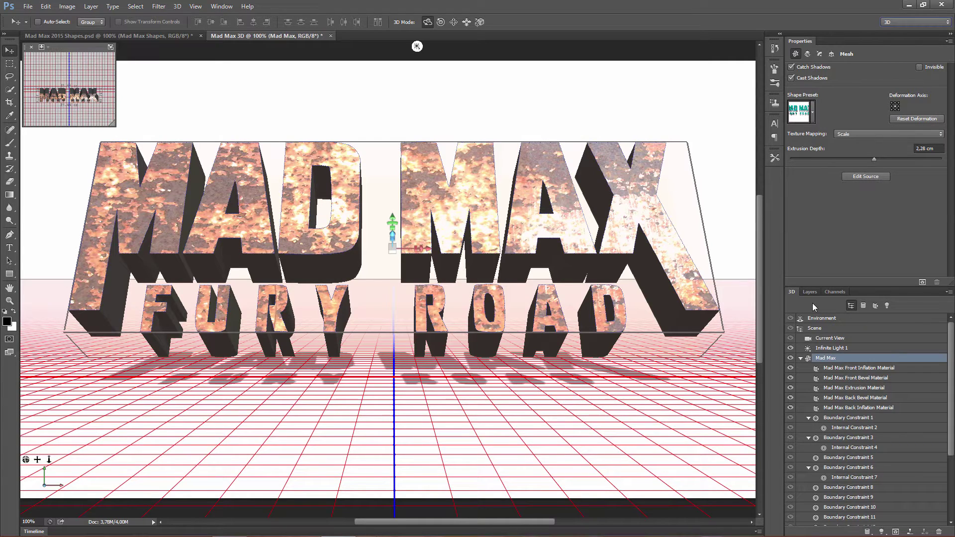
left_click(838, 367)
left_click(838, 387)
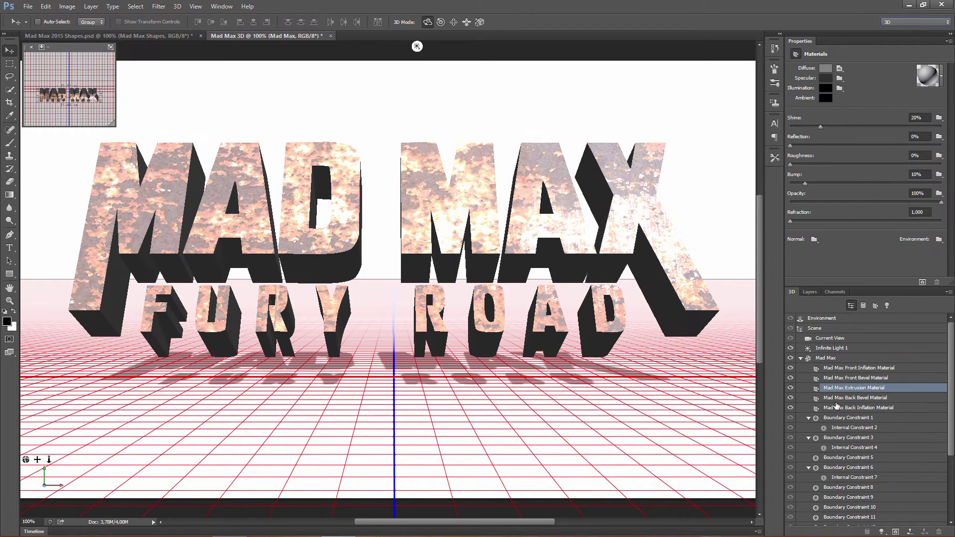
left_click(825, 358)
left_click(824, 349)
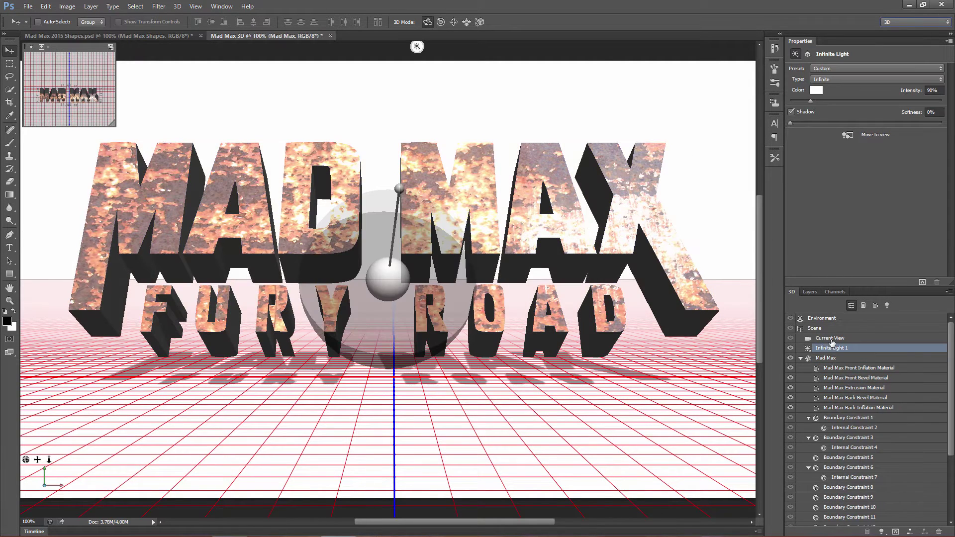
left_click(830, 339)
left_click(818, 320)
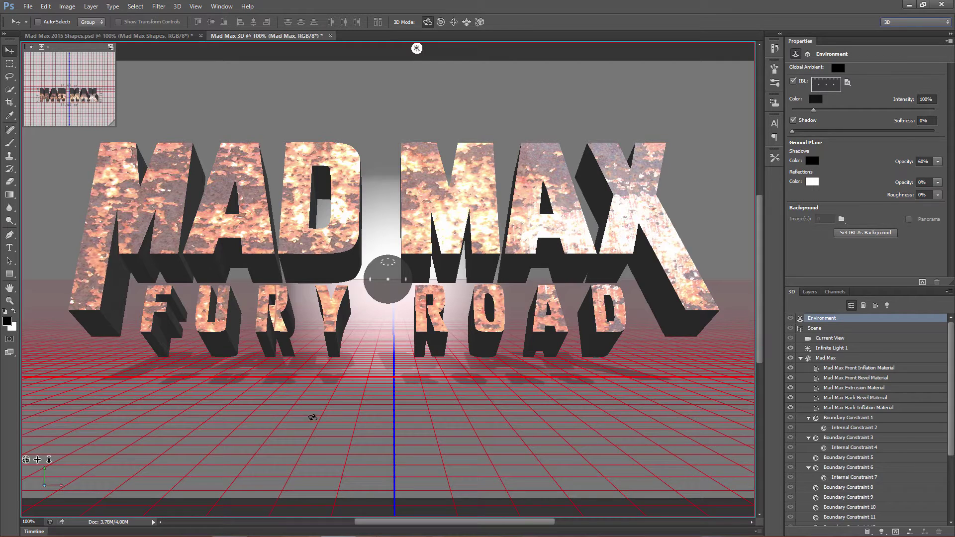
Step: Examine the 3D preferences, including the ground plane overlay colour, and leave them without changes
left_click(45, 11)
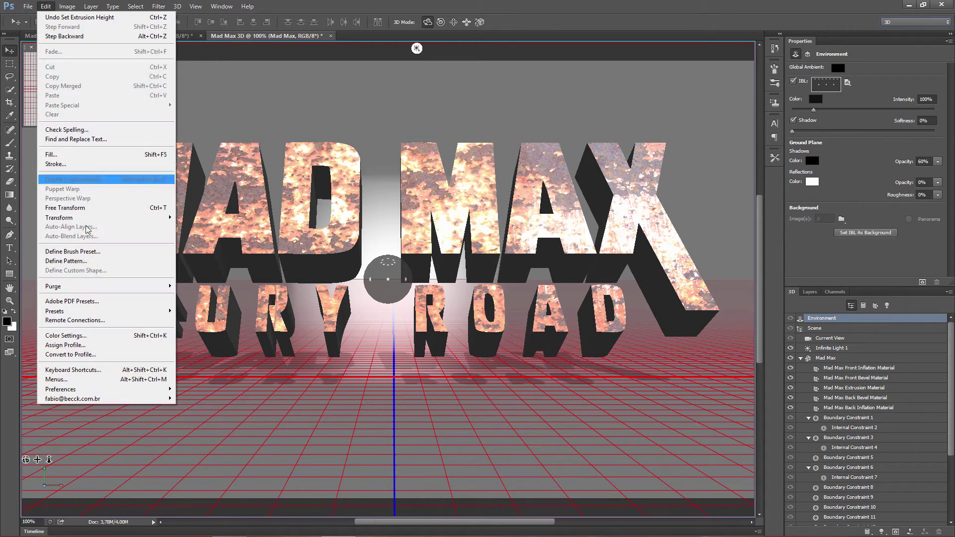
mouse_move(79, 390)
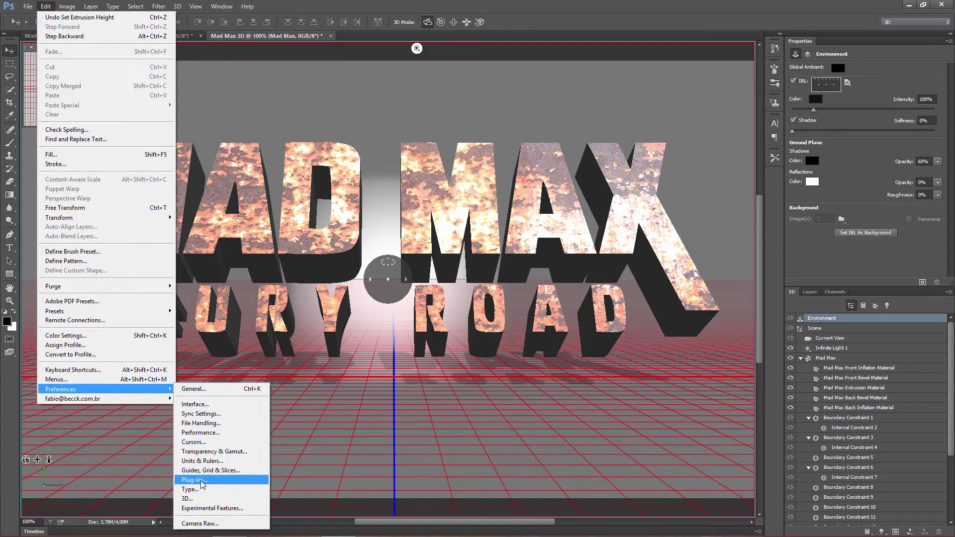
left_click(192, 499)
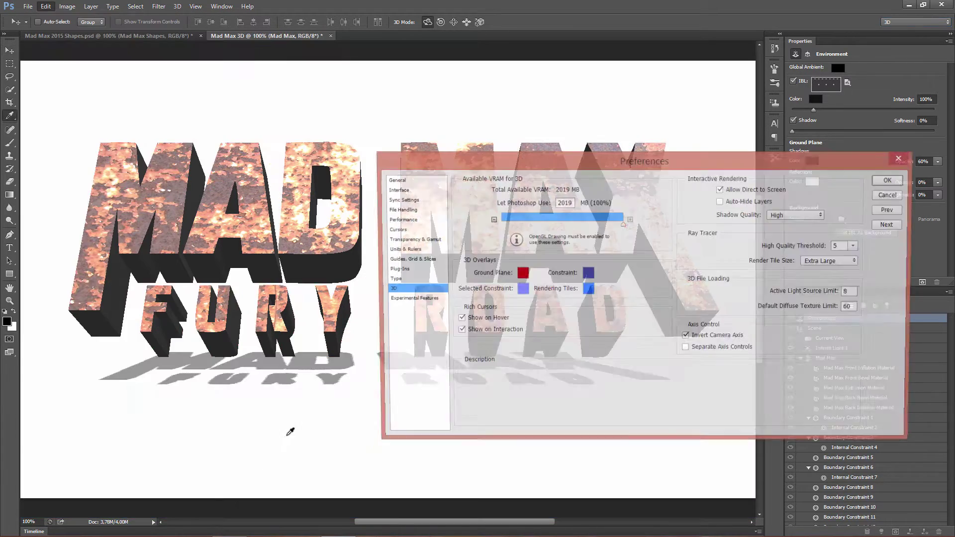
left_click_drag(653, 164, 657, 183)
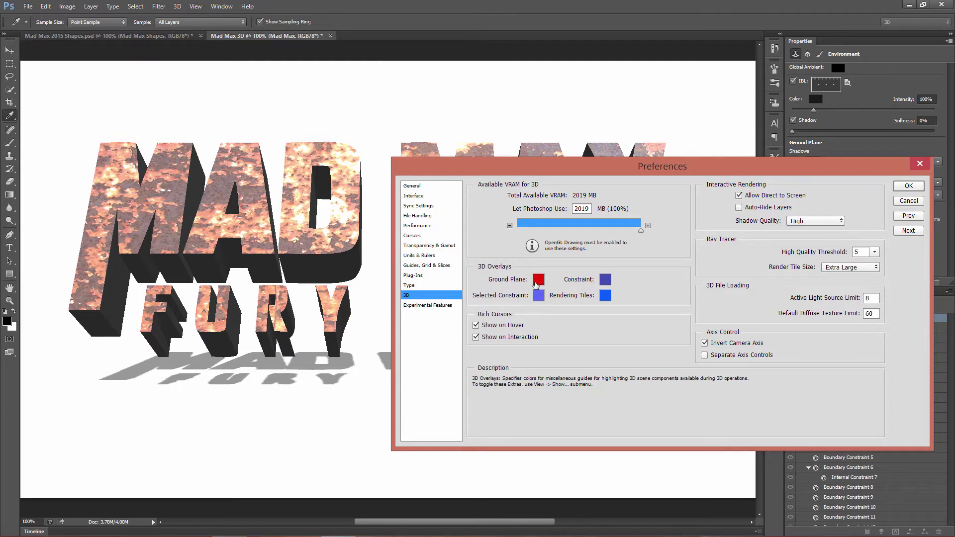
left_click(908, 201)
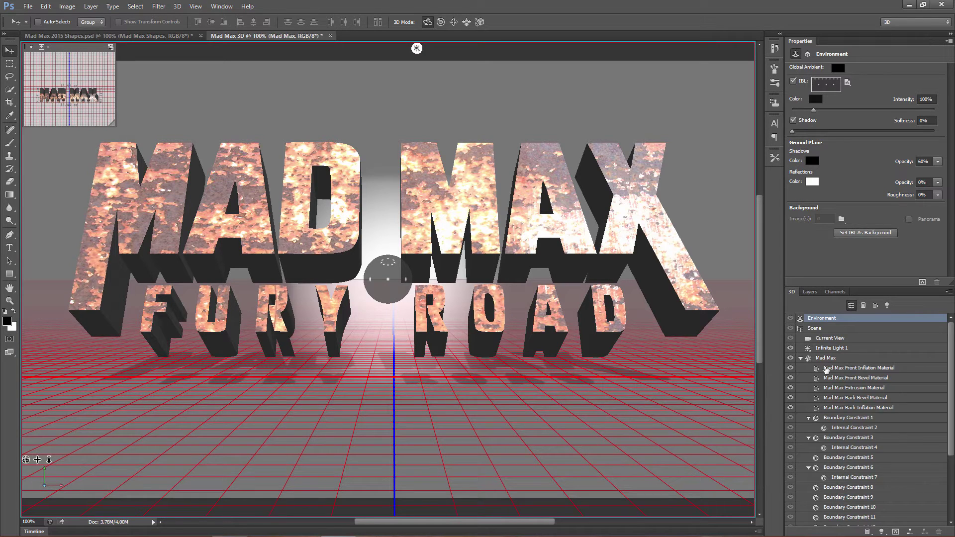
Step: Review the Scene, Current View, Infinite Light 1 and Environment properties, comparing the view with the 3D overlays hidden and shown
left_click(824, 329)
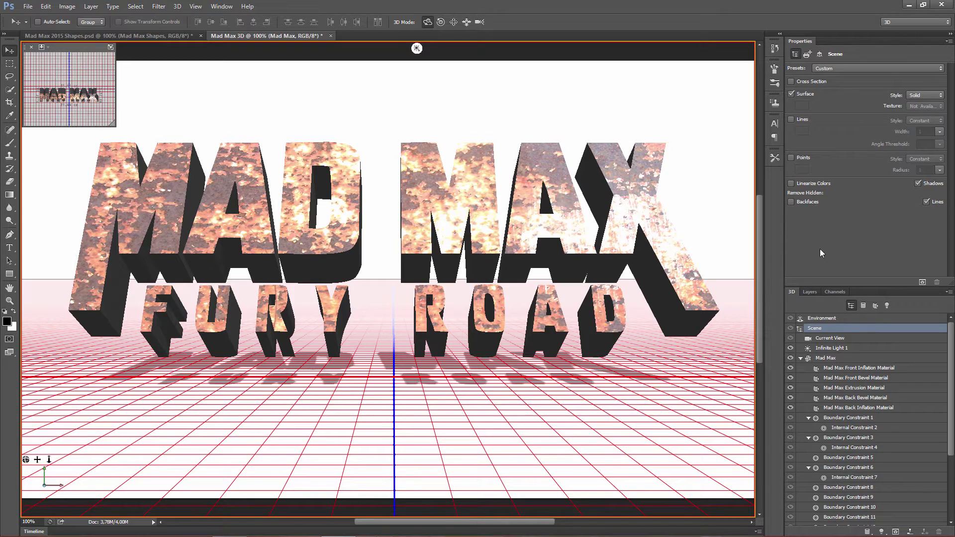
left_click(842, 338)
left_click(842, 350)
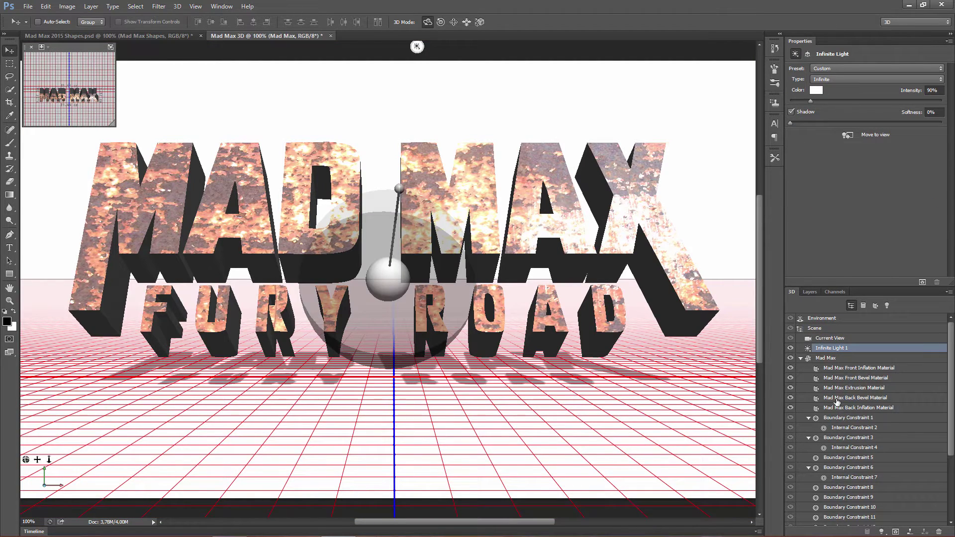
left_click(814, 318)
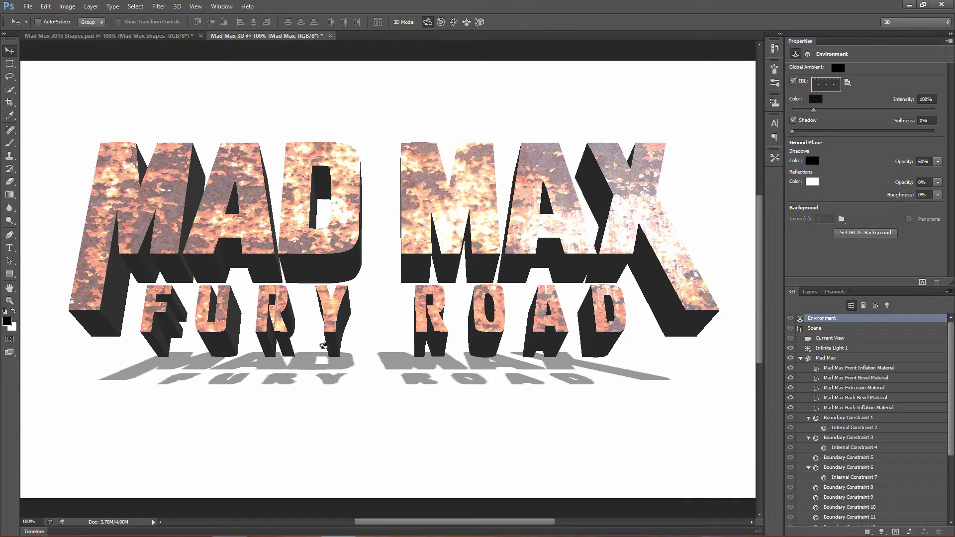
key("ctrl+h")
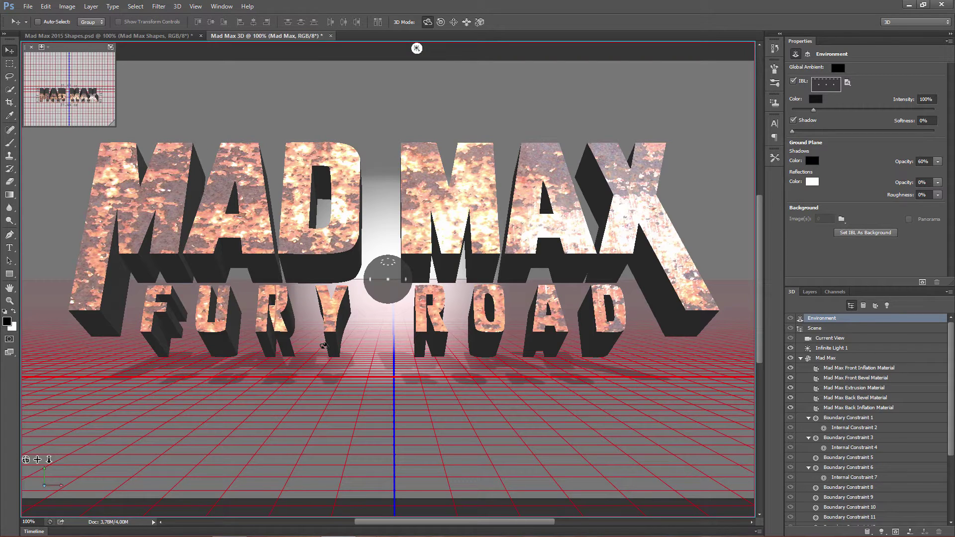
key("ctrl+h")
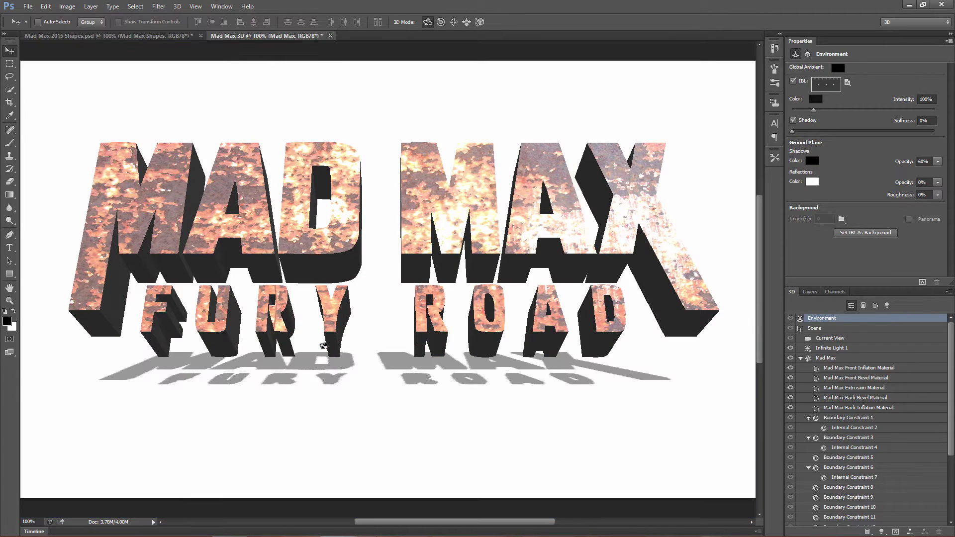
key("ctrl+h")
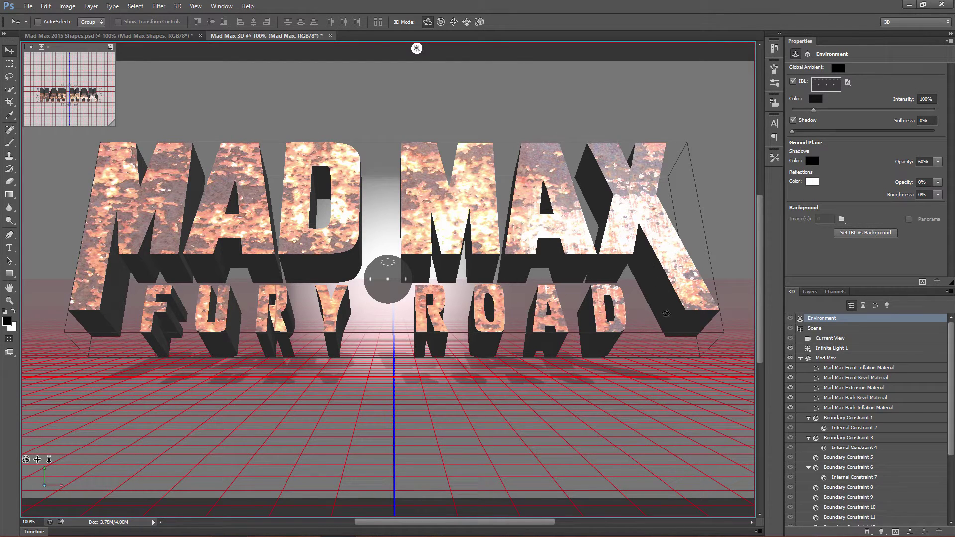
Step: Examine the front inflation, front bevel, extrusion, back bevel and back inflation materials of the Mad Max mesh one after another
left_click(838, 370)
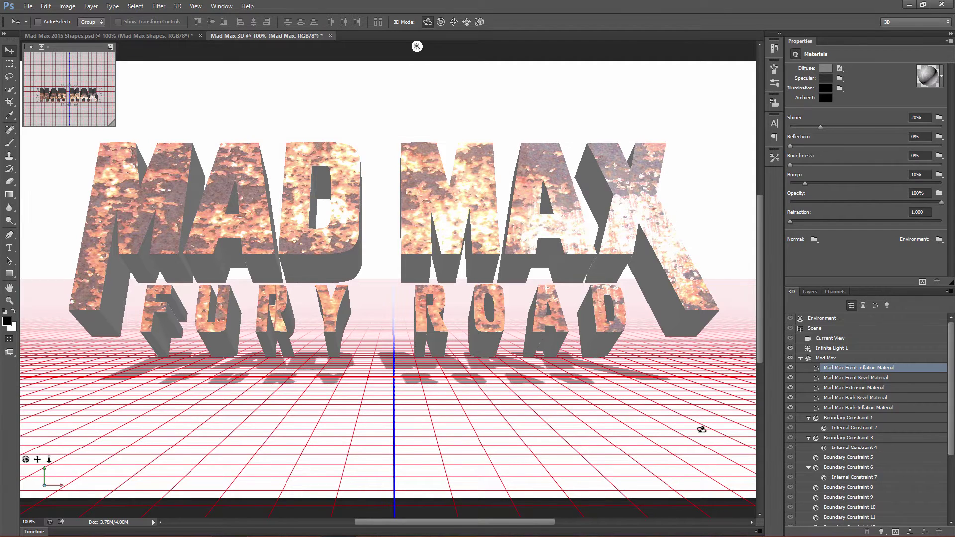
left_click(850, 379)
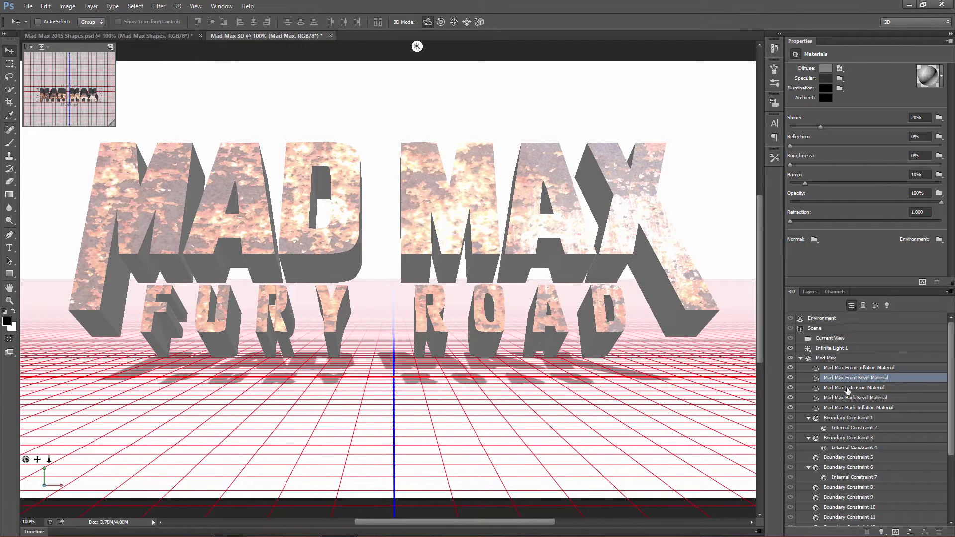
left_click(848, 390)
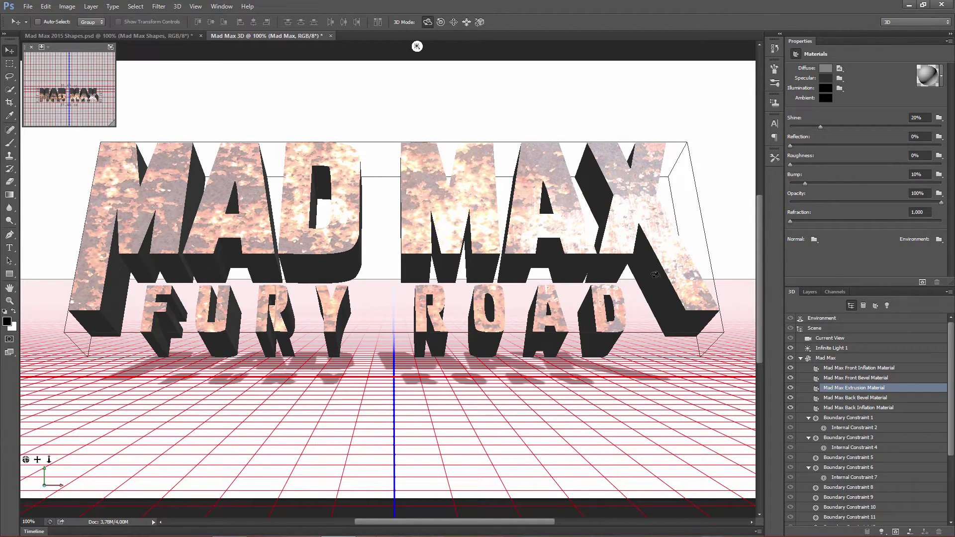
left_click(850, 398)
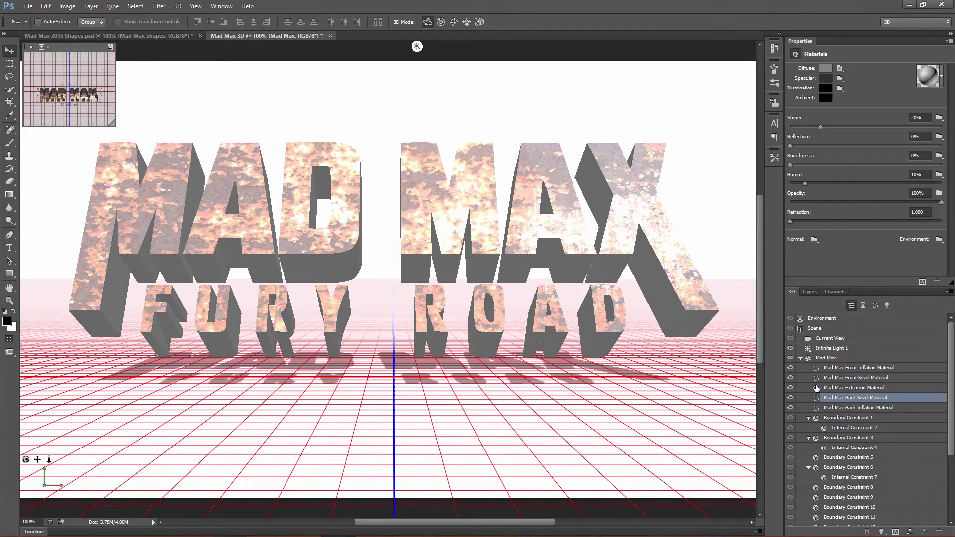
left_click(840, 408)
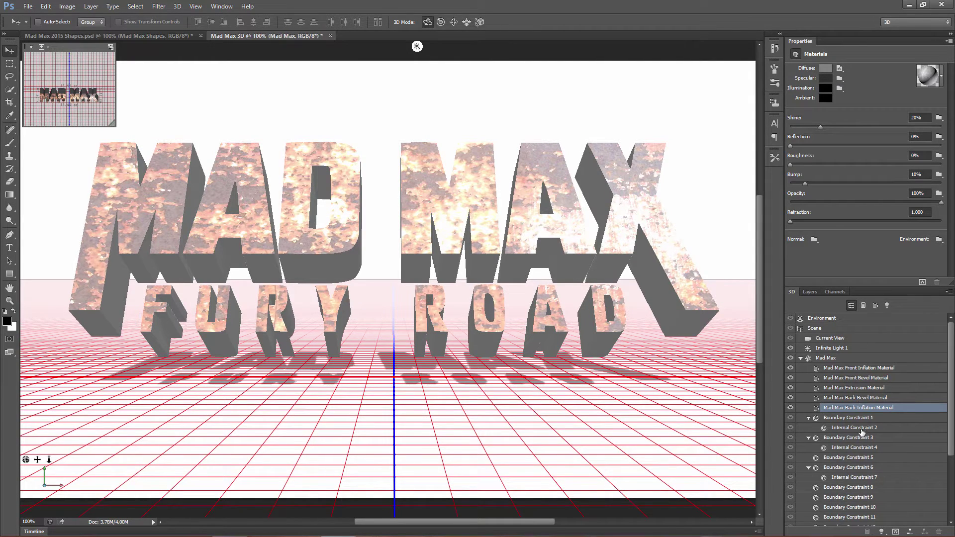
Step: List only the scene's materials and replace the Mad Max Extrusion Material's diffuse texture with the Ferrugem 01 image
left_click(875, 306)
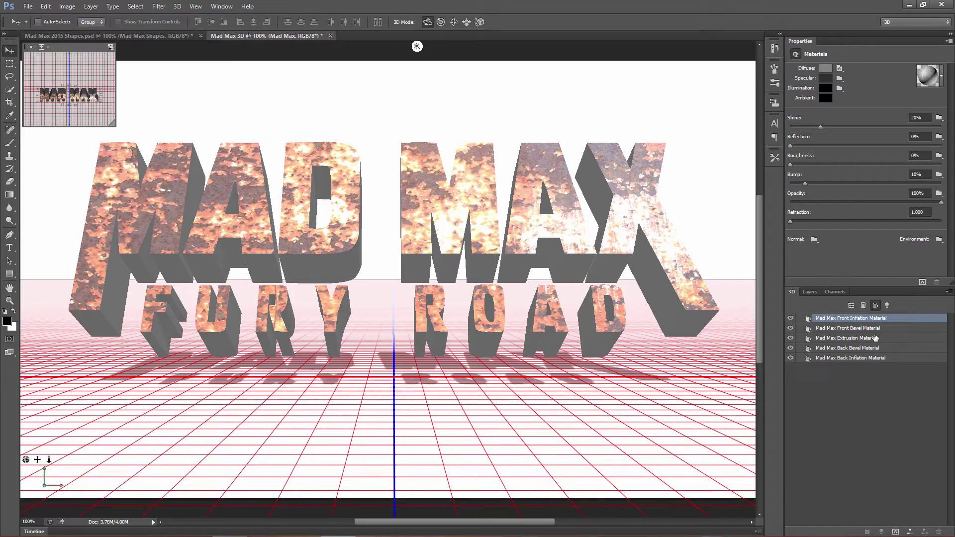
left_click(844, 339)
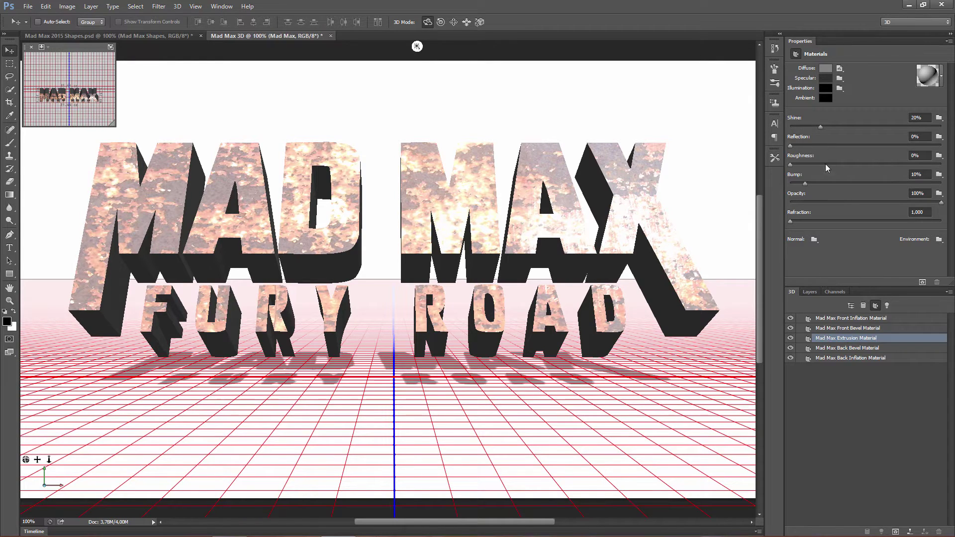
left_click(840, 69)
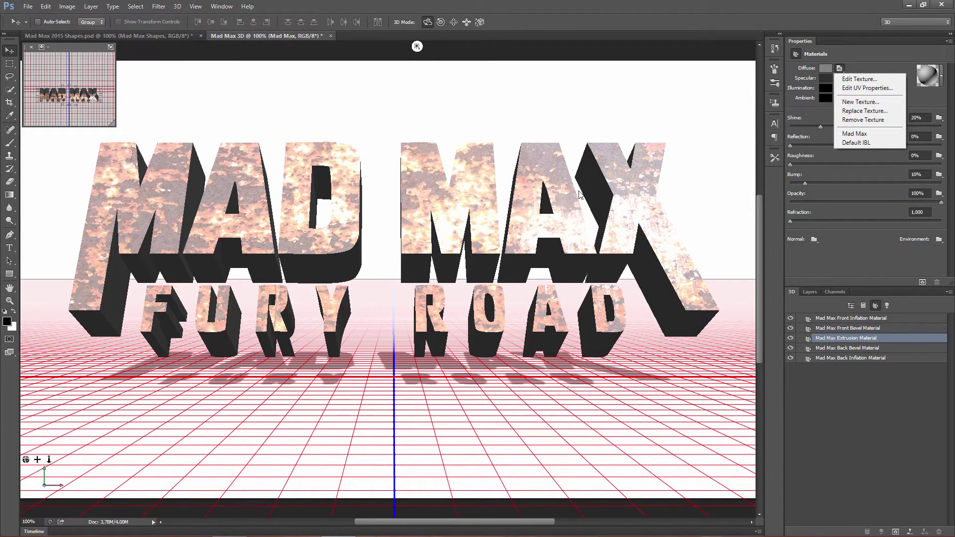
left_click(854, 120)
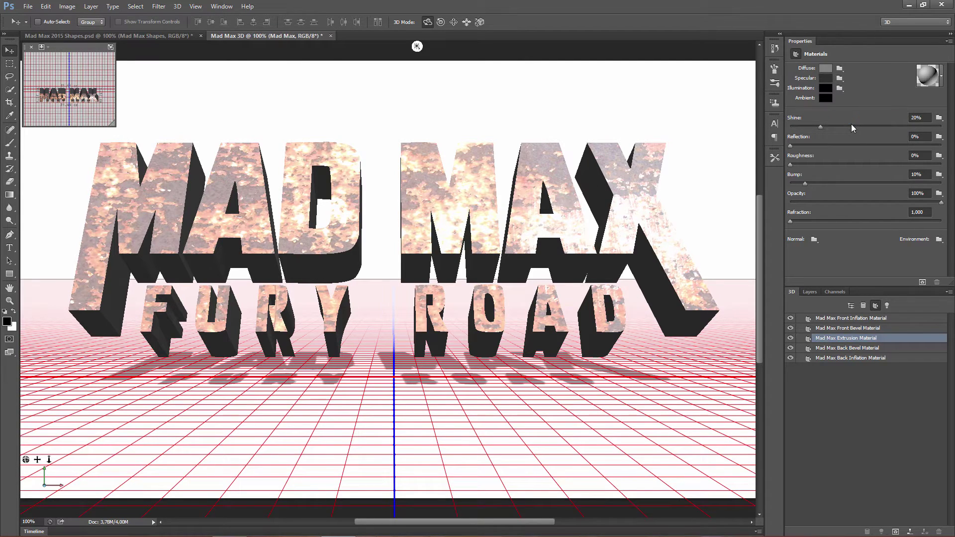
left_click(840, 68)
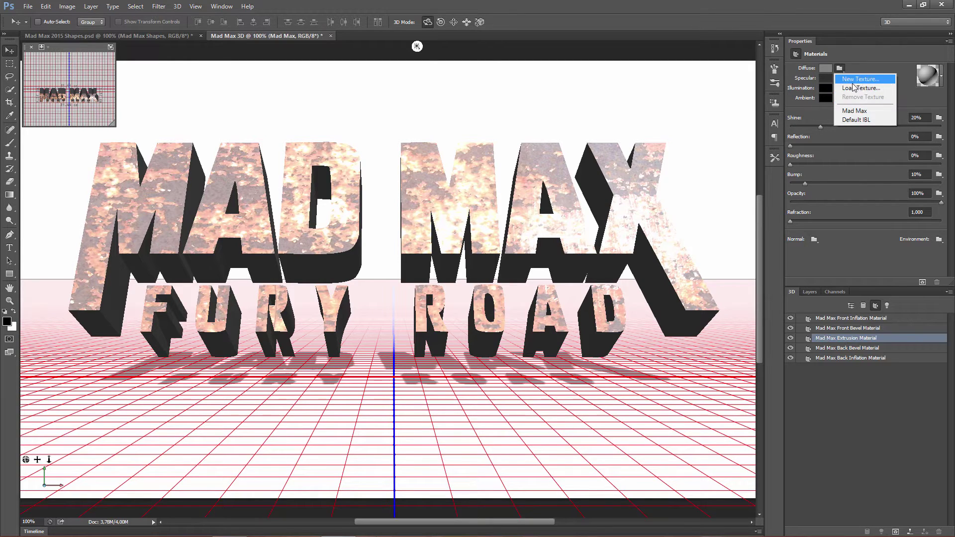
left_click(853, 88)
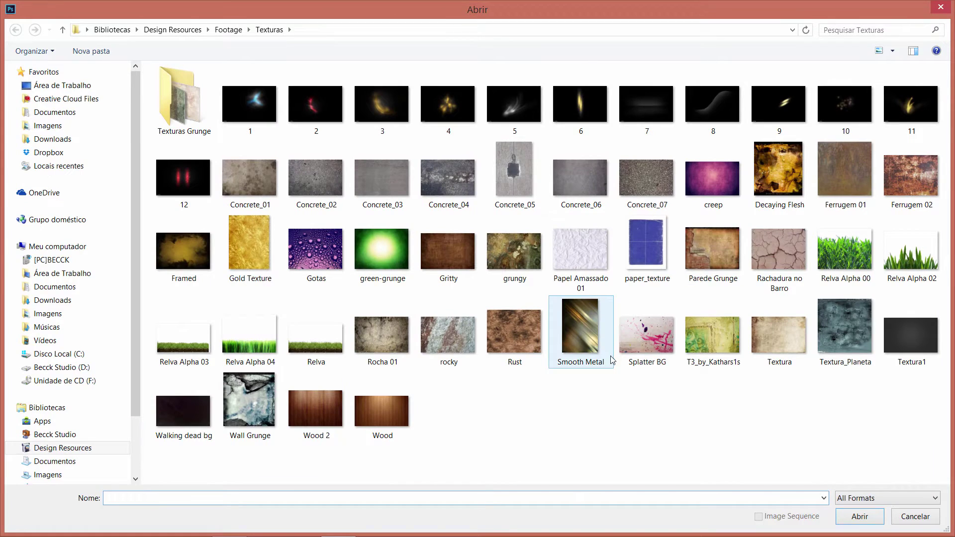
left_click(846, 179)
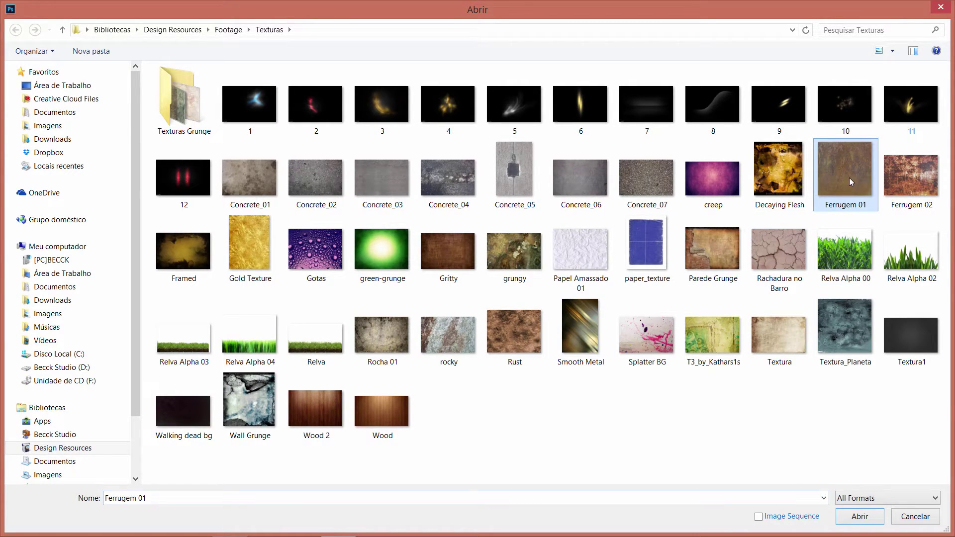
left_click(859, 517)
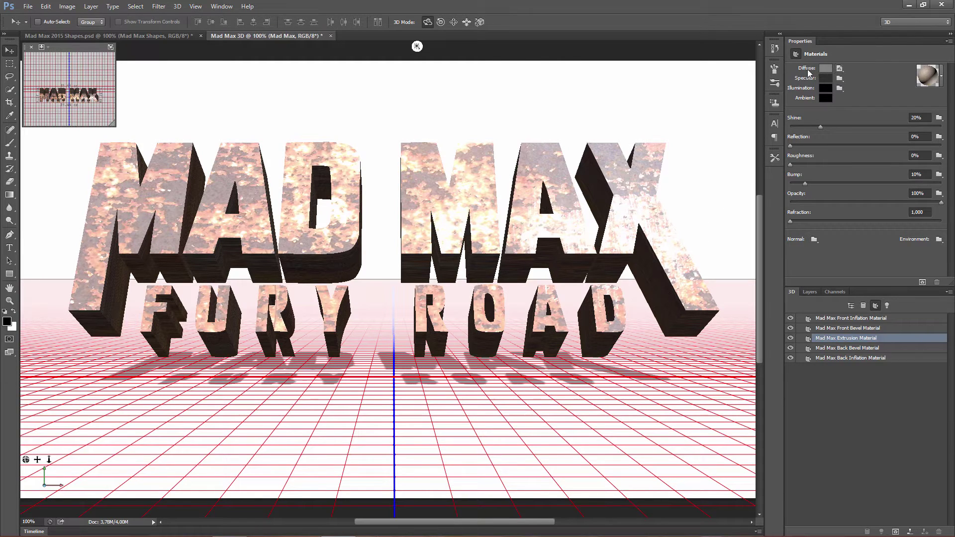
Step: Inspect the extrusion material's Ferrugem 01 diffuse texture in its own document, closing it without edits
left_click(839, 68)
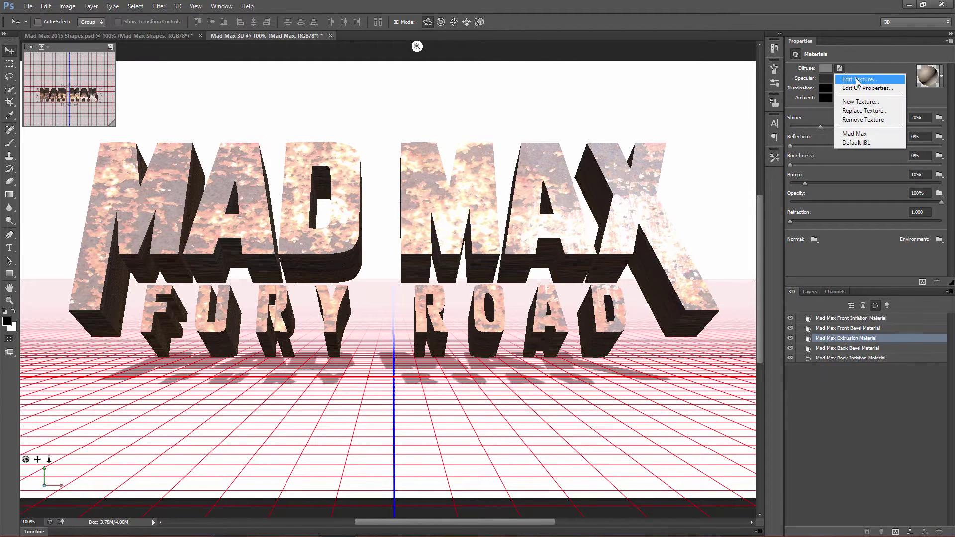
left_click(855, 81)
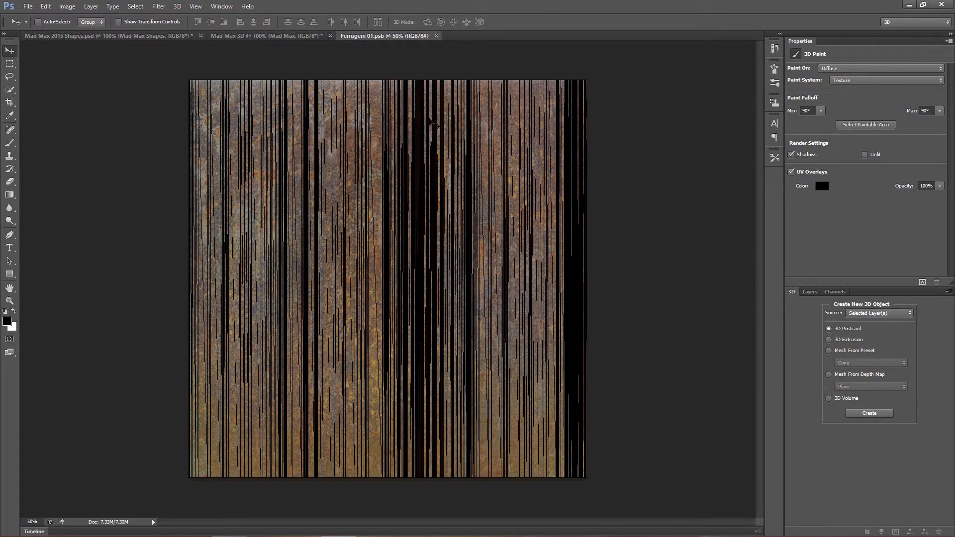
left_click(436, 36)
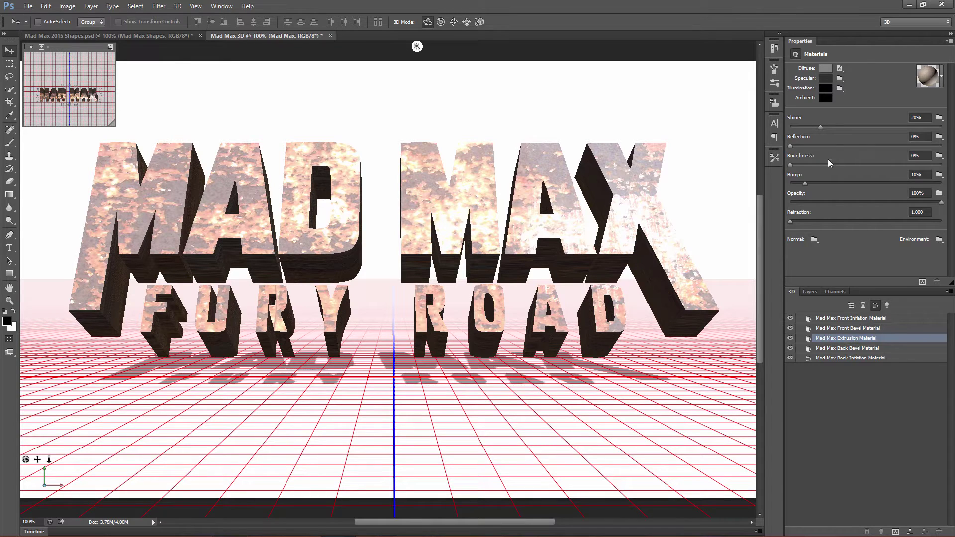
Step: Set the vertical (V/Y) UV scale of the extrusion material's Ferrugem 01 diffuse texture to about 2772.9%
left_click(841, 69)
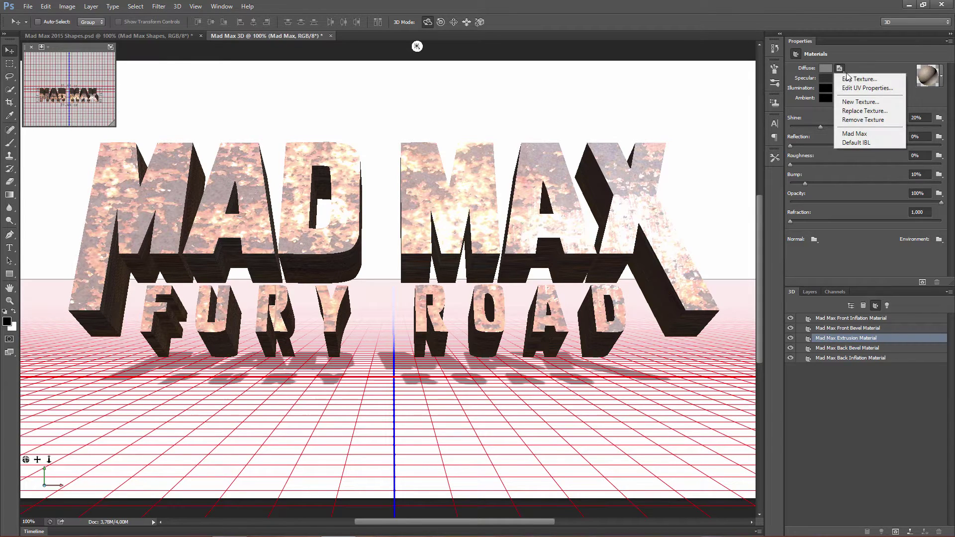
left_click(865, 88)
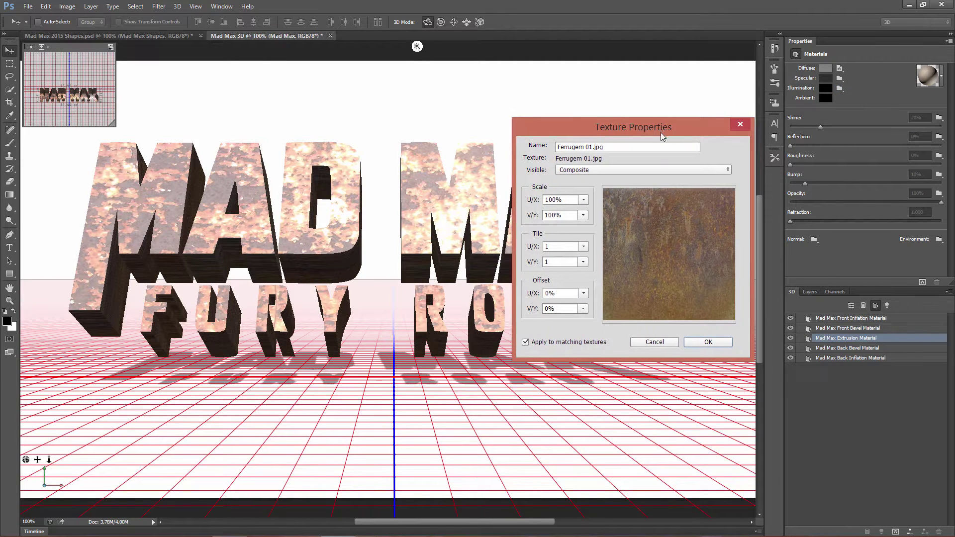
left_click_drag(661, 133, 795, 178)
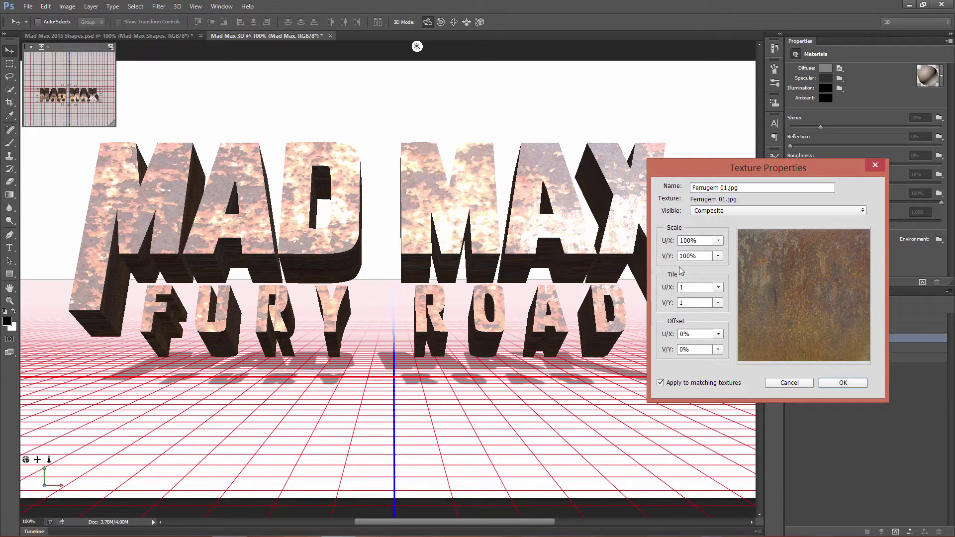
left_click(719, 257)
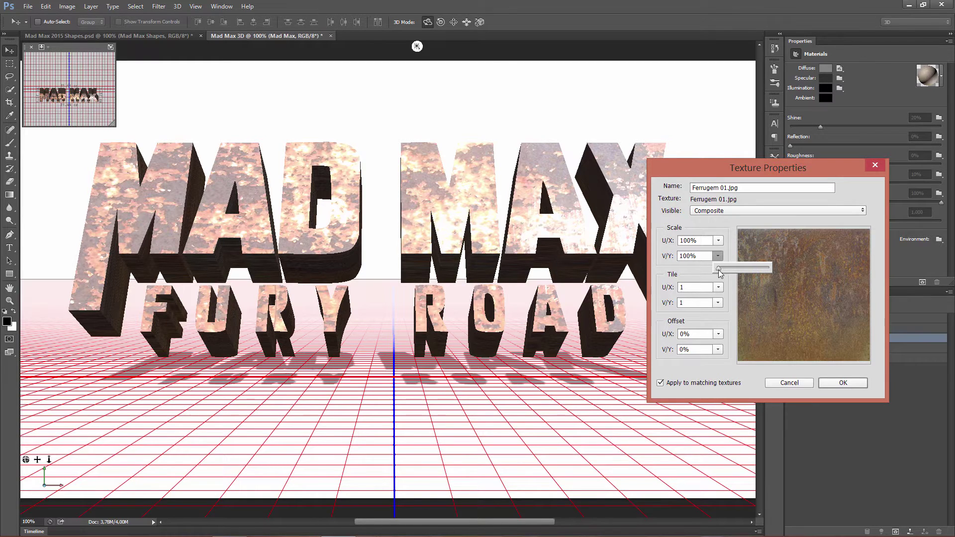
left_click_drag(718, 269, 730, 271)
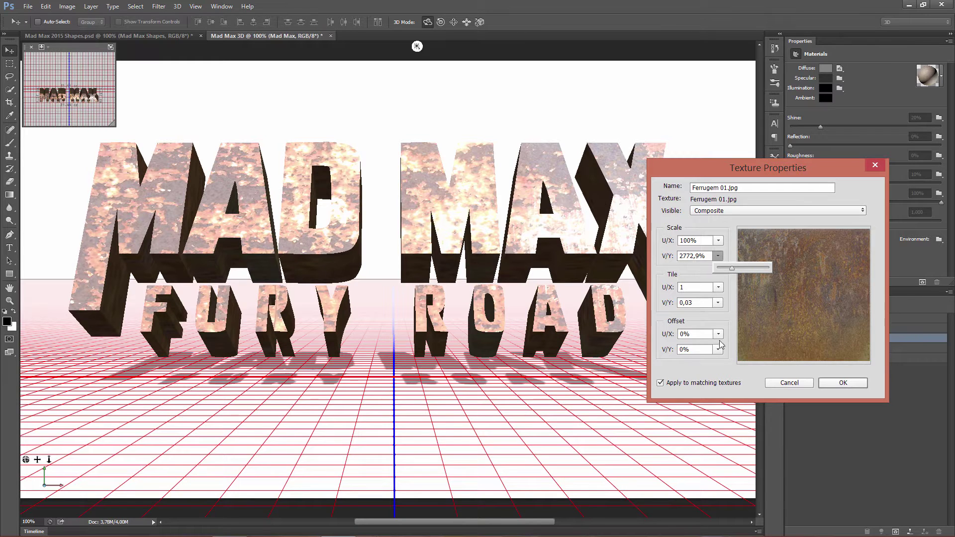
left_click(828, 384)
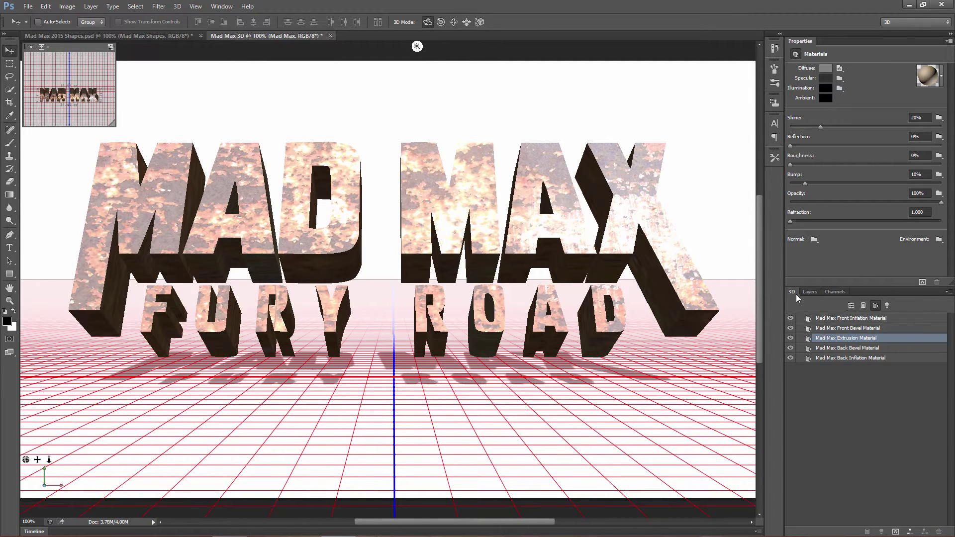
Step: Add a 7% wide bevel to the front cap of the Mad Max mesh
left_click(852, 307)
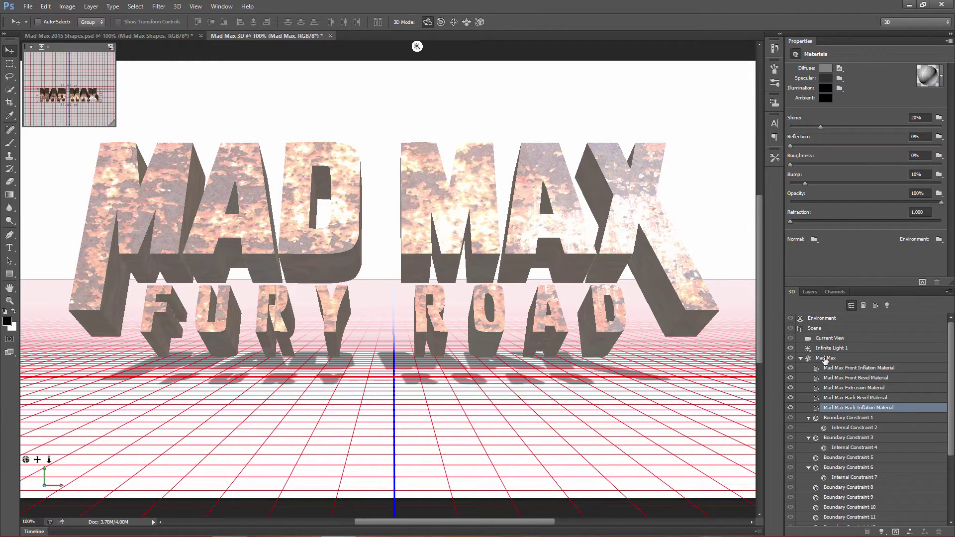
left_click(825, 358)
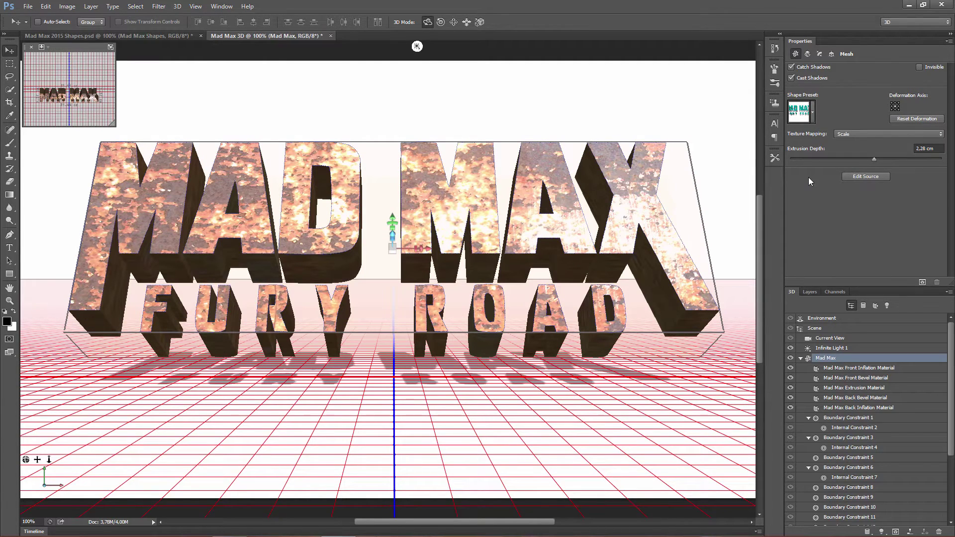
left_click(807, 53)
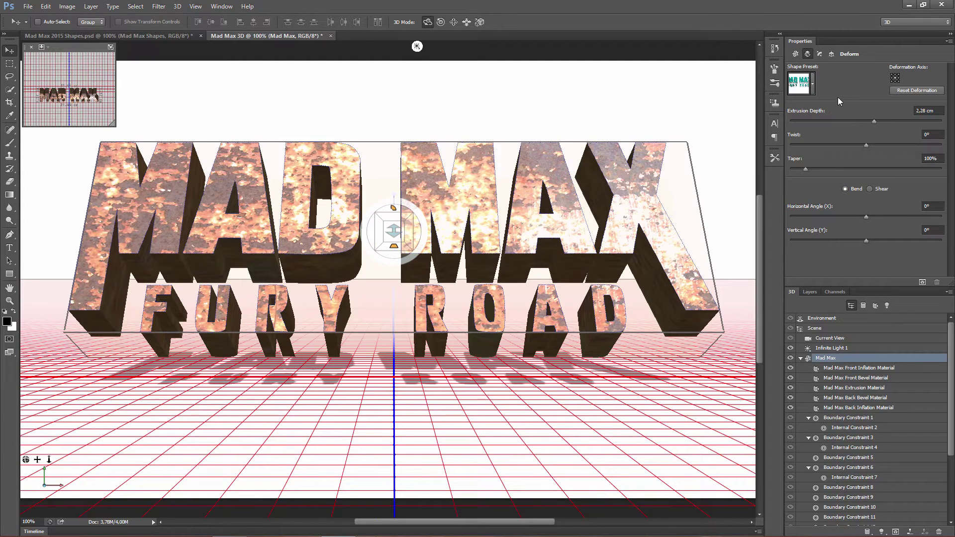
left_click(819, 54)
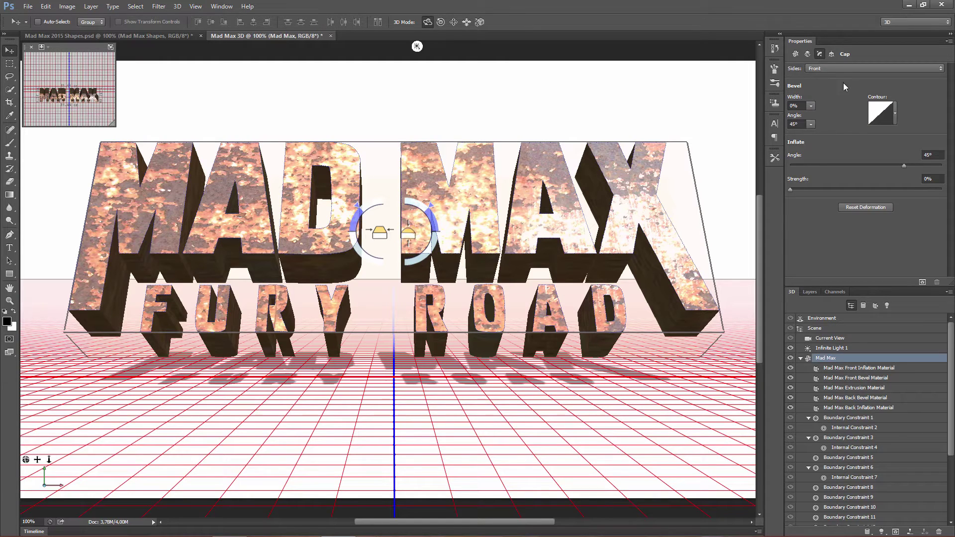
left_click(801, 105)
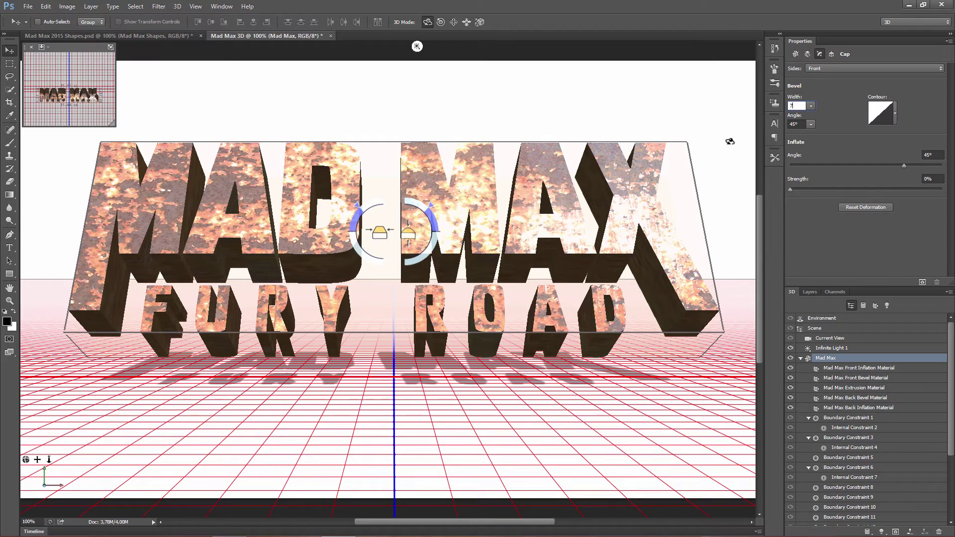
key("Return")
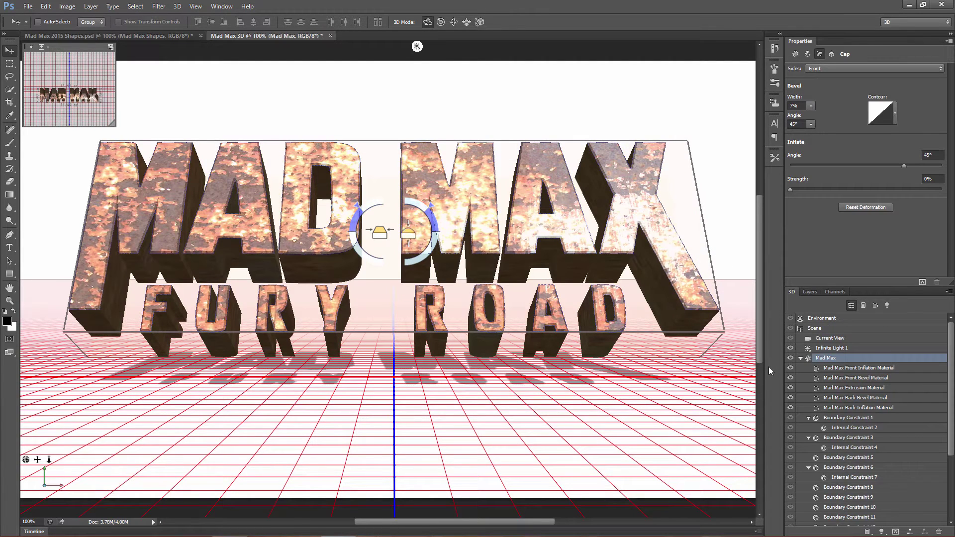
left_click(860, 380)
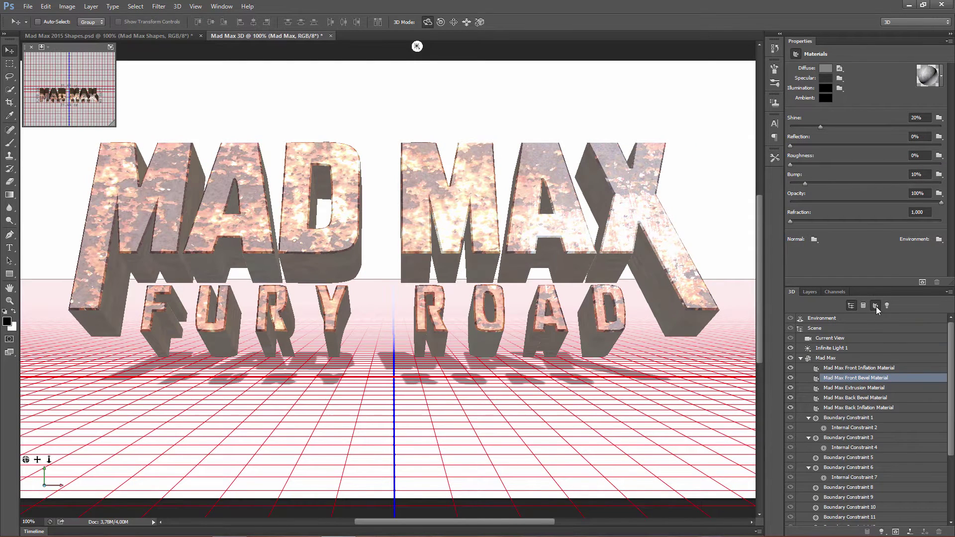
left_click(876, 306)
left_click(855, 339)
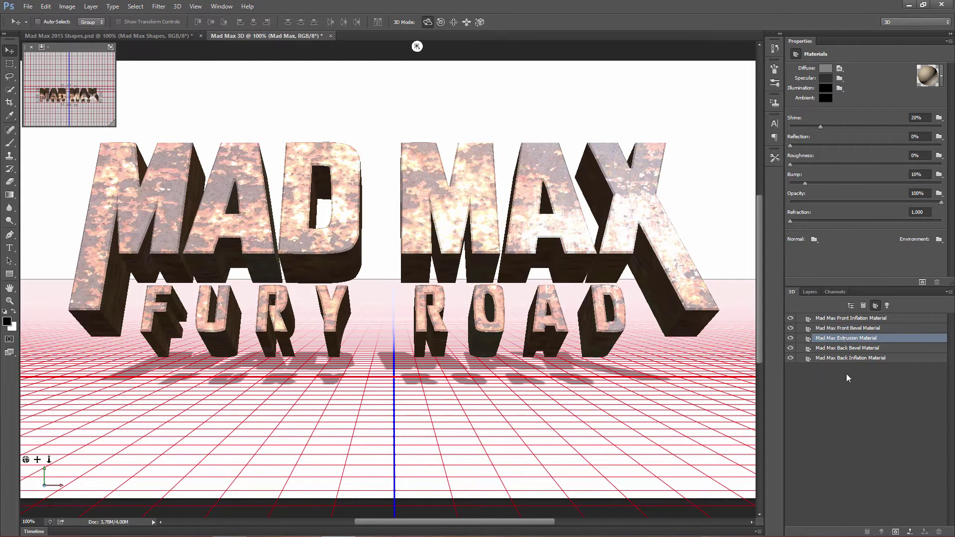
left_click(840, 68)
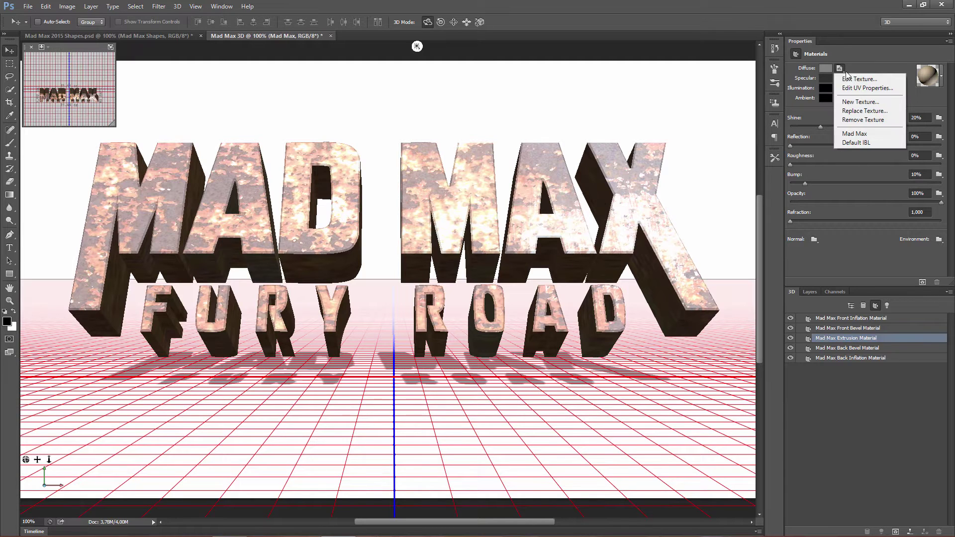
left_click(858, 122)
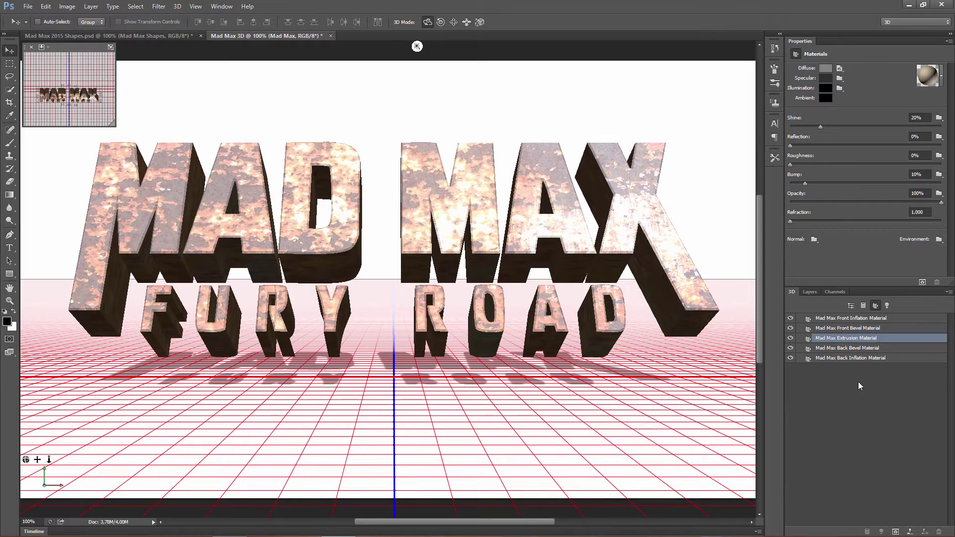
Step: Remove the diffuse texture from the Mad Max Front Bevel Material
left_click(867, 330)
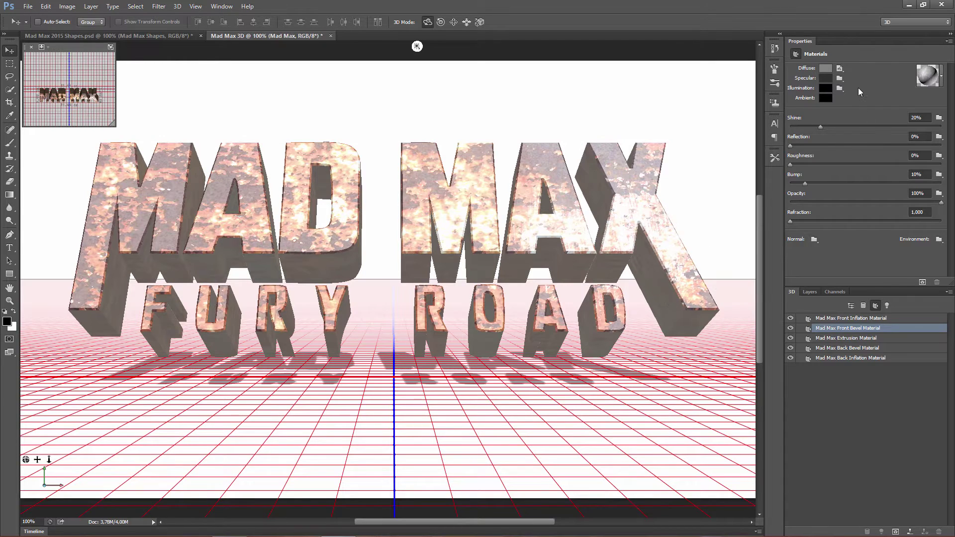
left_click(841, 68)
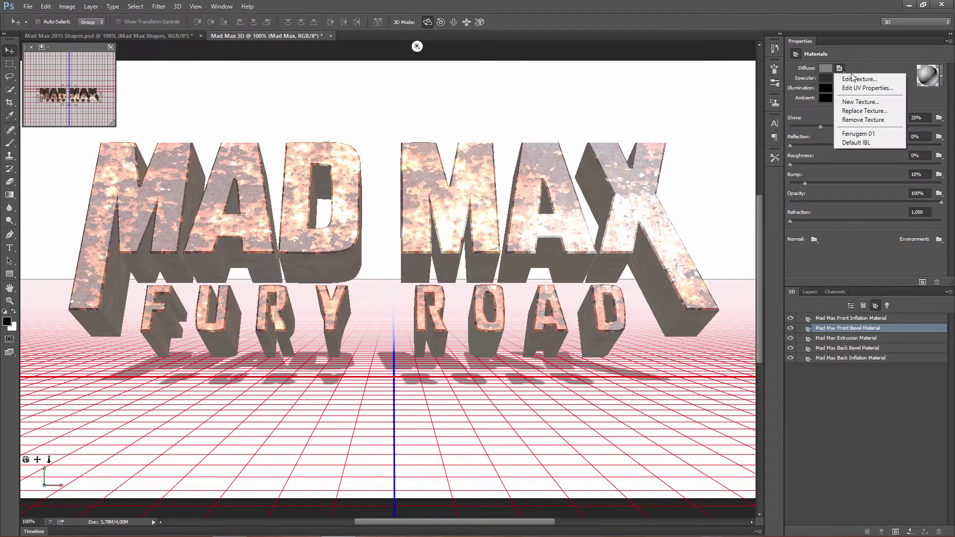
left_click(861, 120)
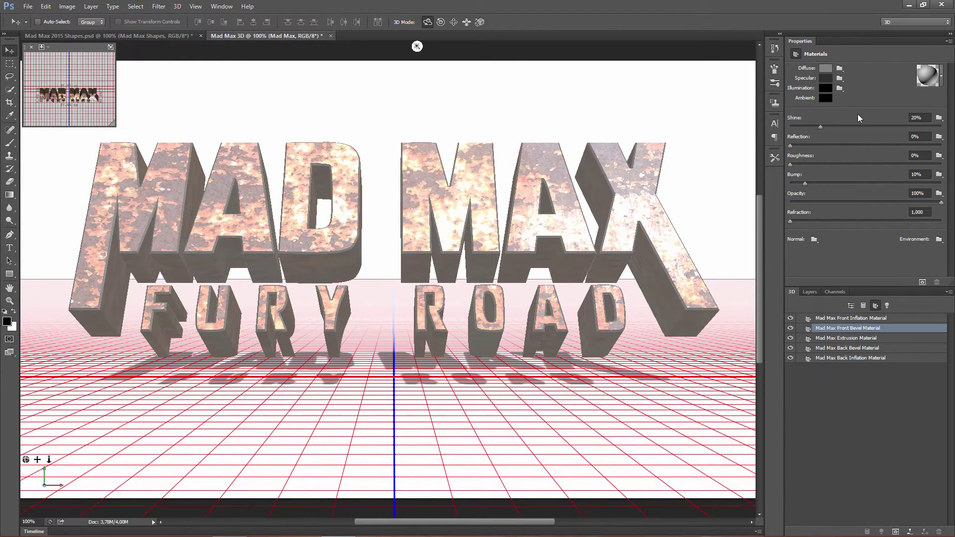
Step: Load the Gritty image as the diffuse texture of the Mad Max Front Bevel Material
left_click(841, 69)
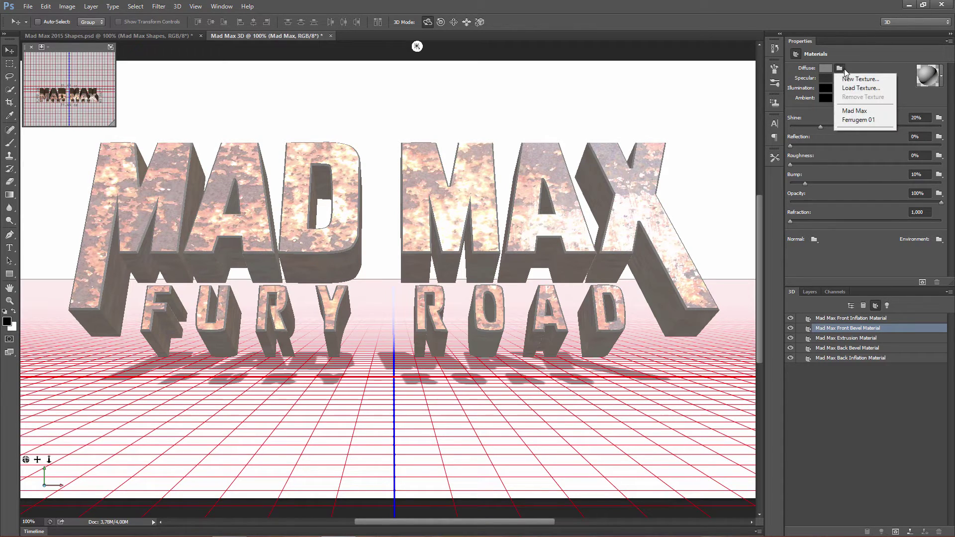
left_click(856, 89)
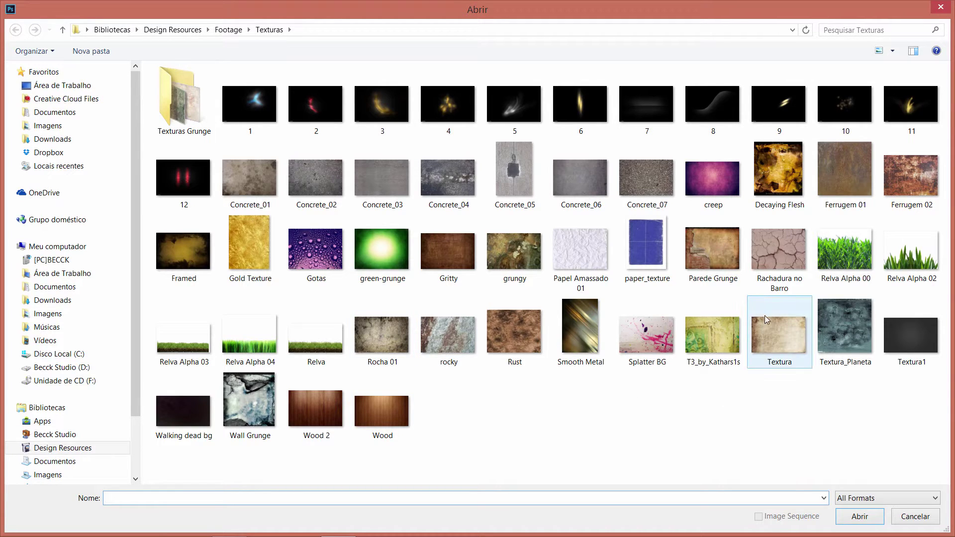
left_click(455, 254)
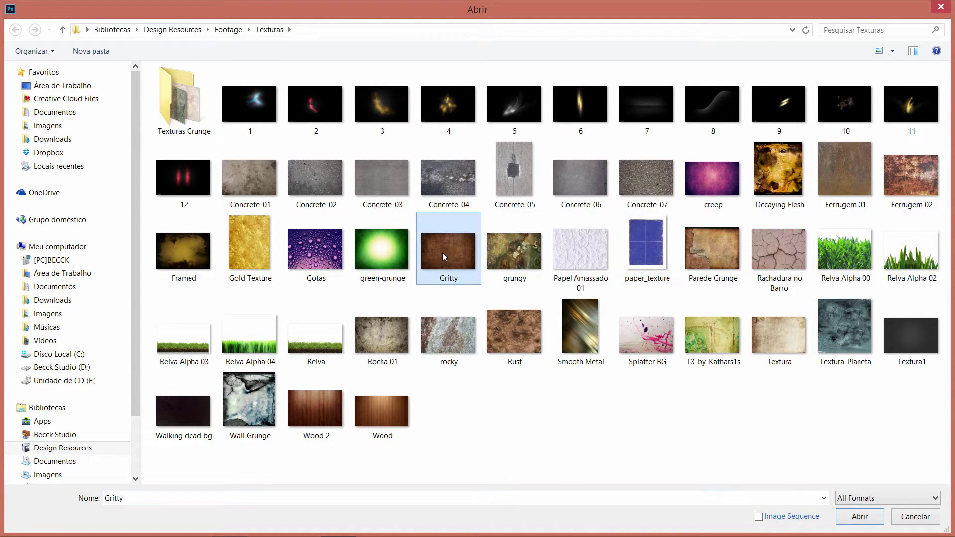
left_click(857, 517)
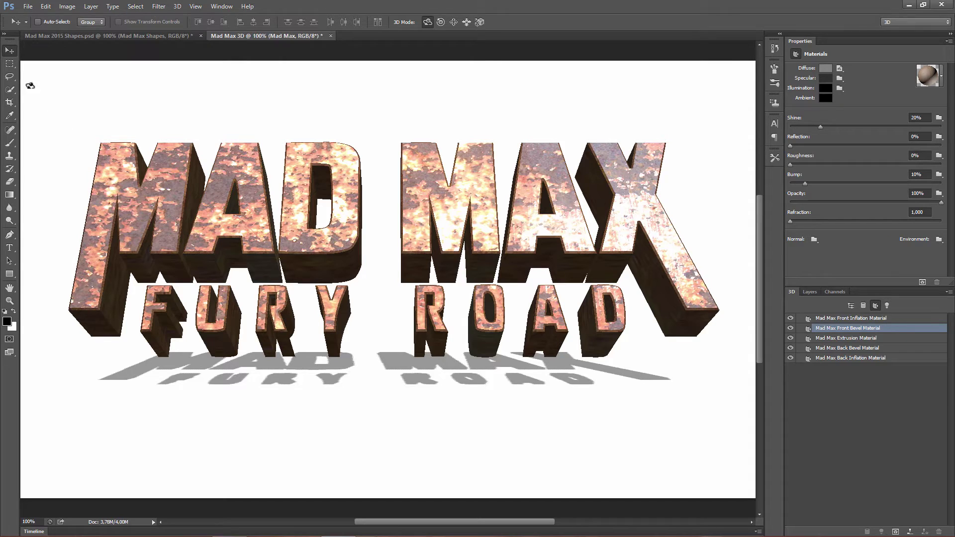
Step: Render only a small rectangular selection across the upper gap between the M and A of MAD, then clear the selection
left_click(10, 63)
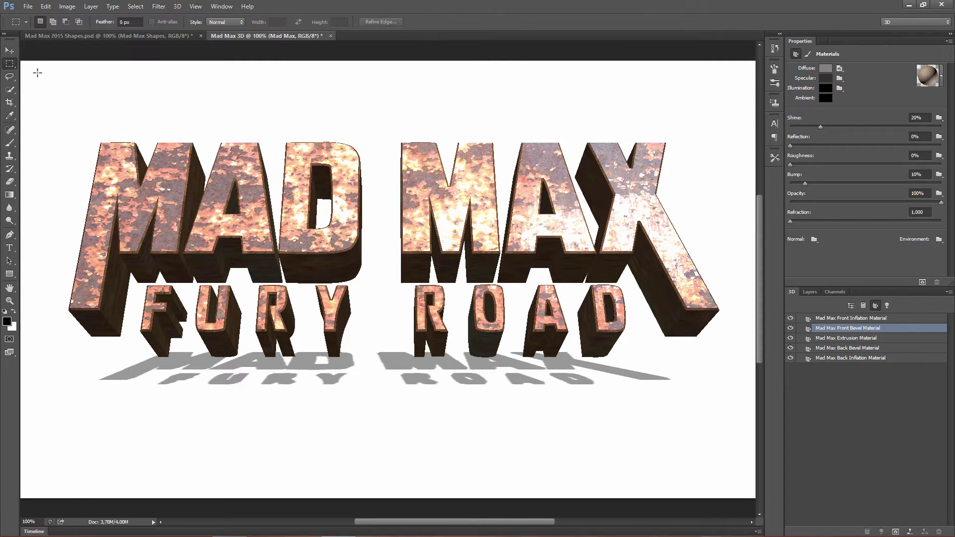
right_click(9, 63)
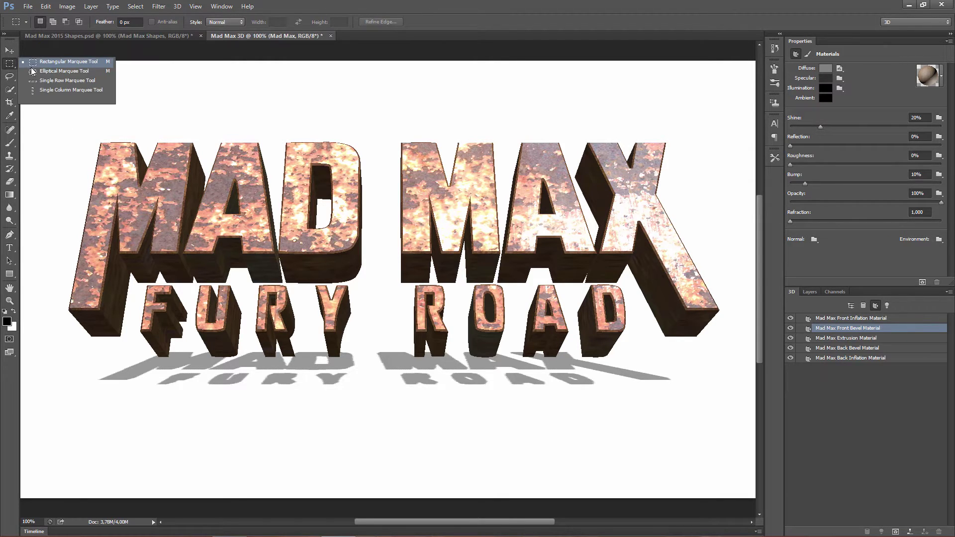
left_click(47, 63)
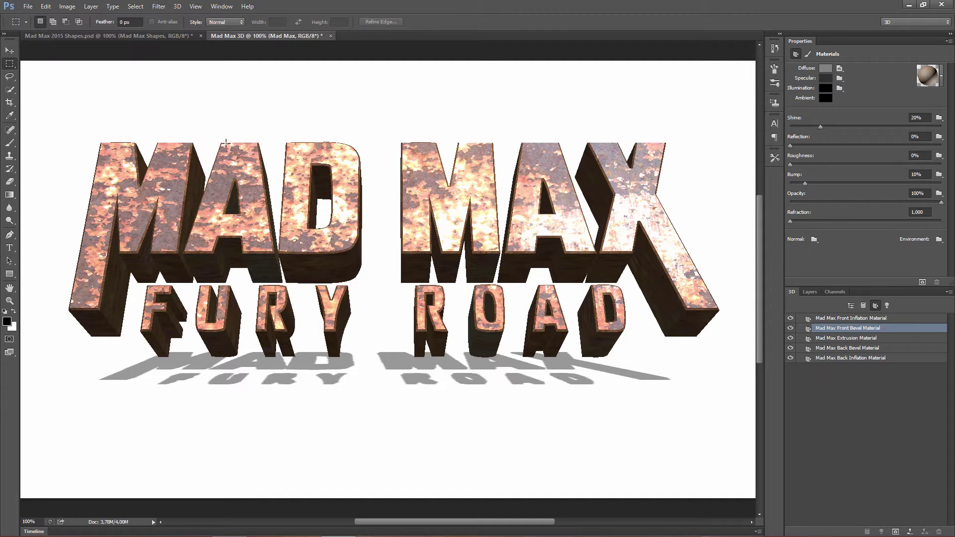
left_click_drag(173, 134, 228, 174)
left_click(922, 283)
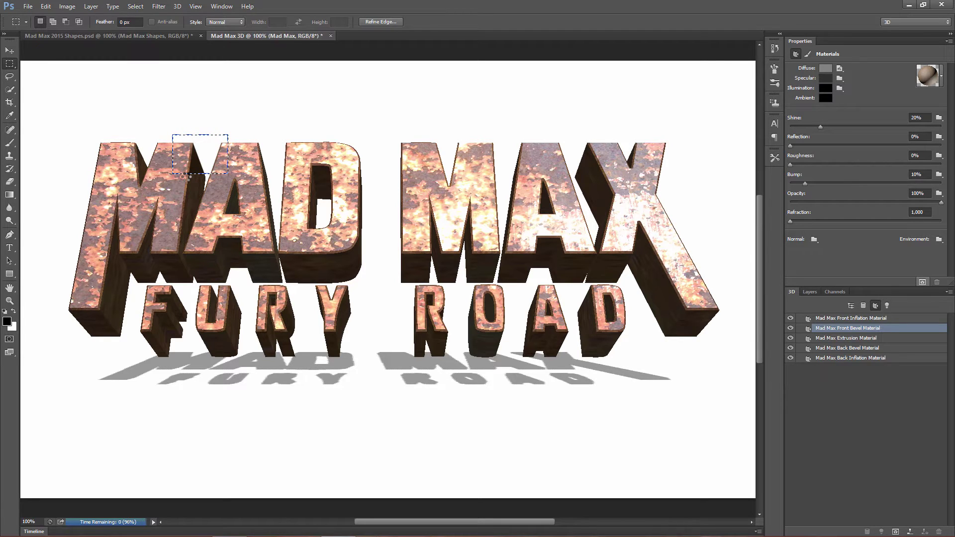
left_click(242, 229)
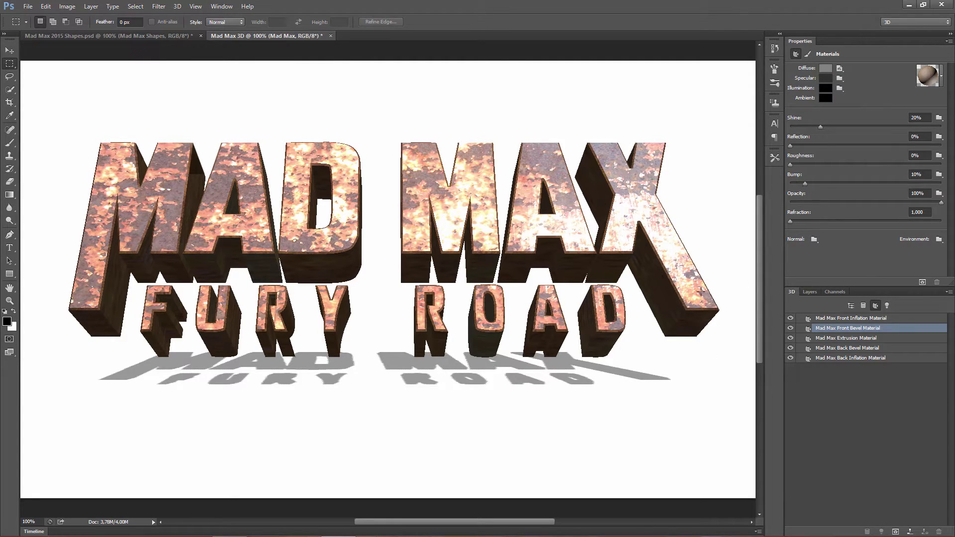
Step: Load Concrete_01 as the bump texture of the Mad Max Front Inflation Material and set its bump to 77%
left_click(860, 318)
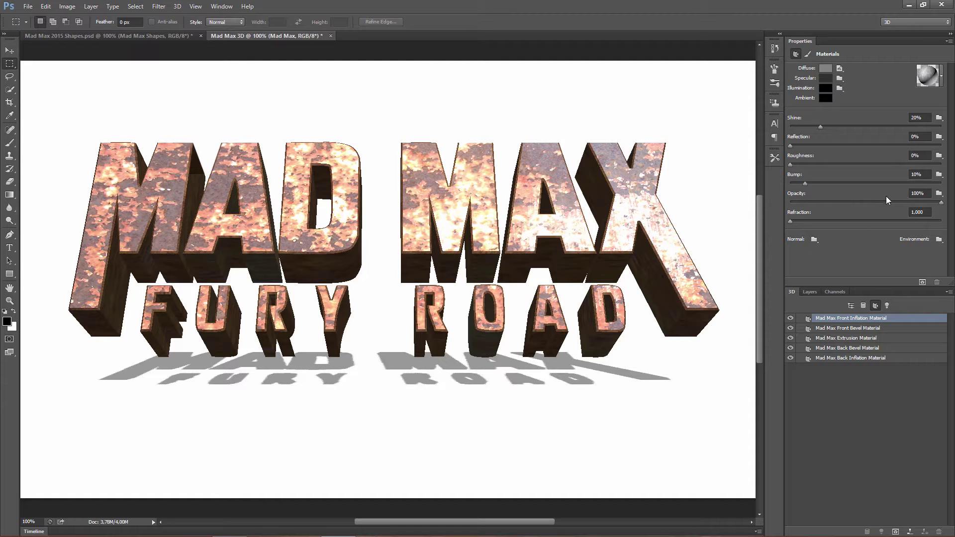
left_click(939, 174)
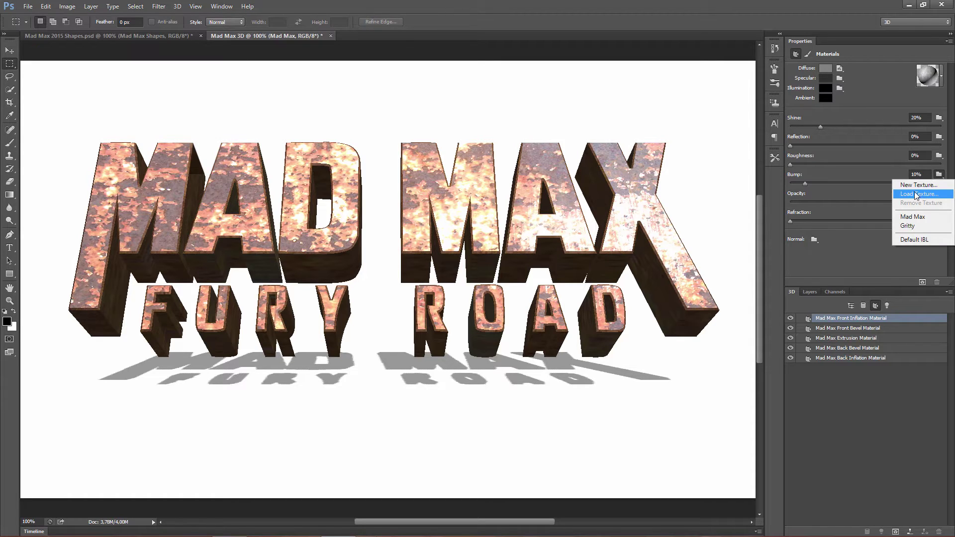
left_click(823, 177)
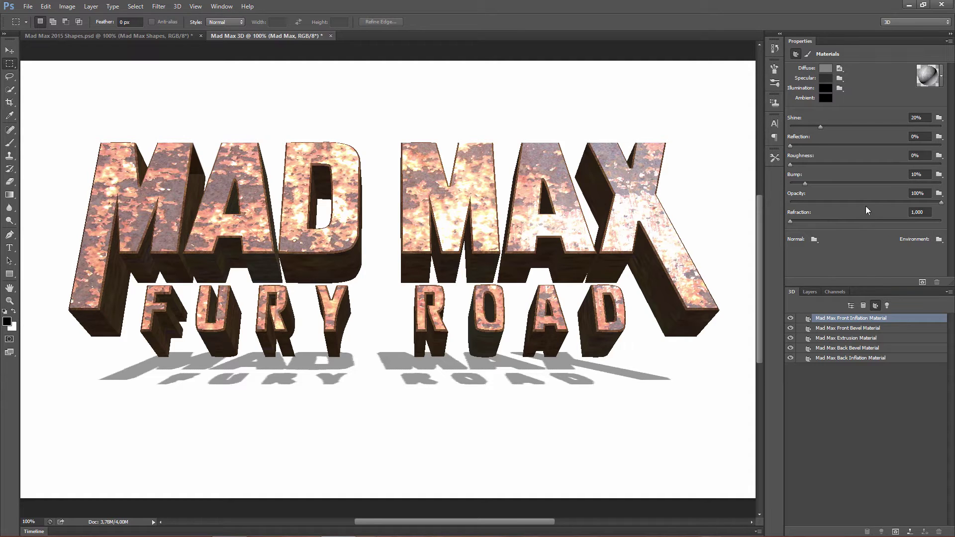
left_click(939, 174)
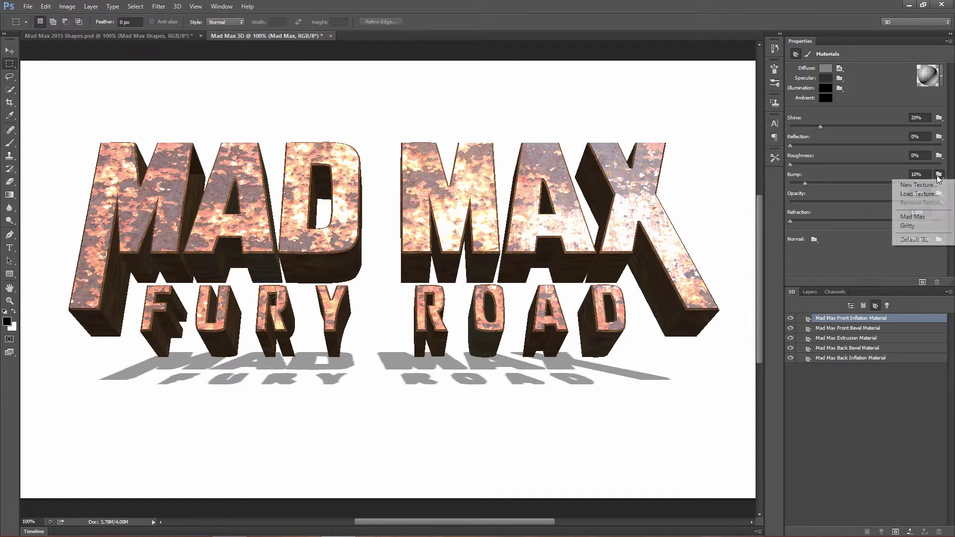
left_click(920, 195)
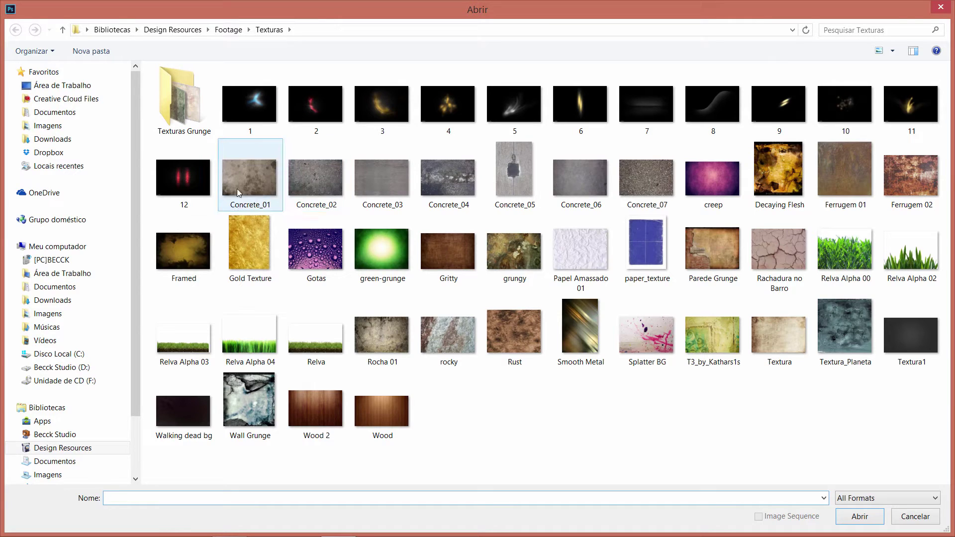
left_click(248, 182)
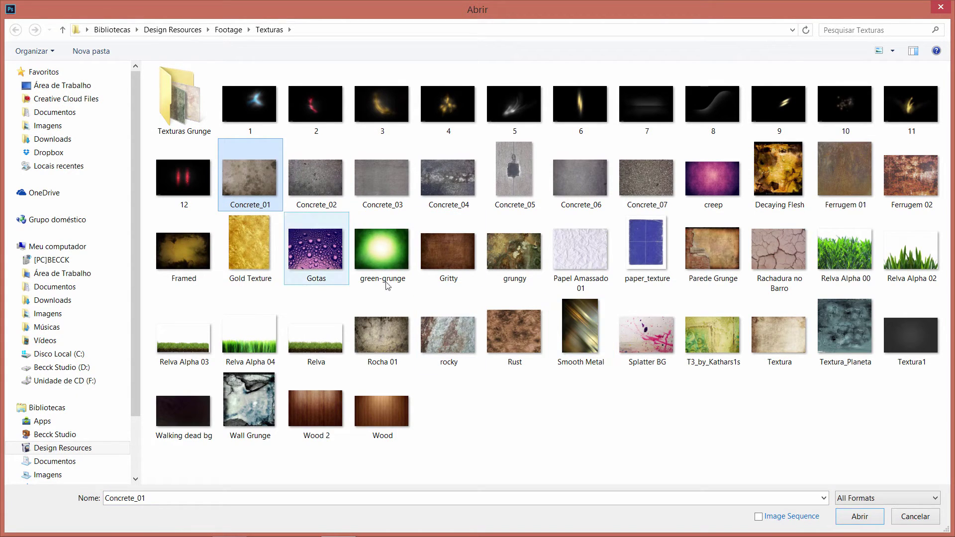
left_click(860, 518)
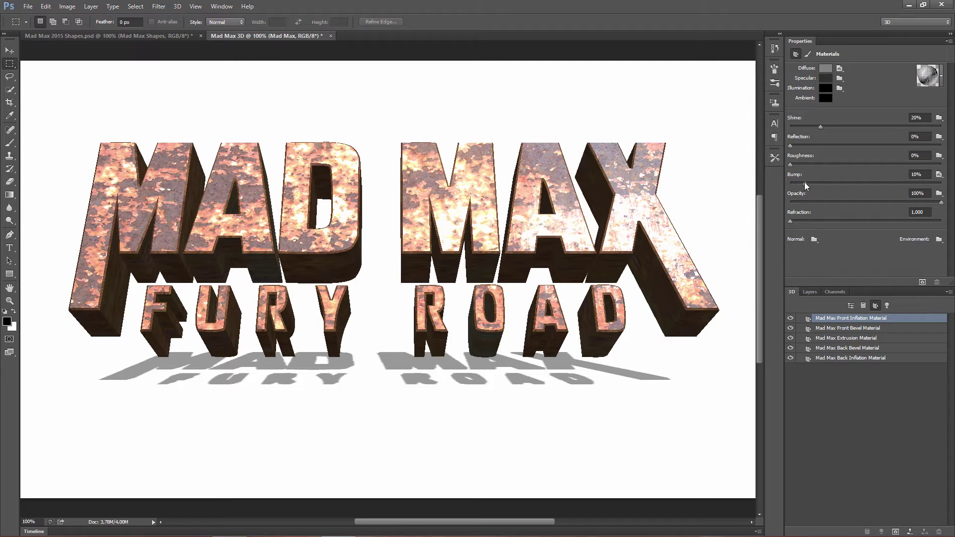
left_click_drag(806, 187, 907, 185)
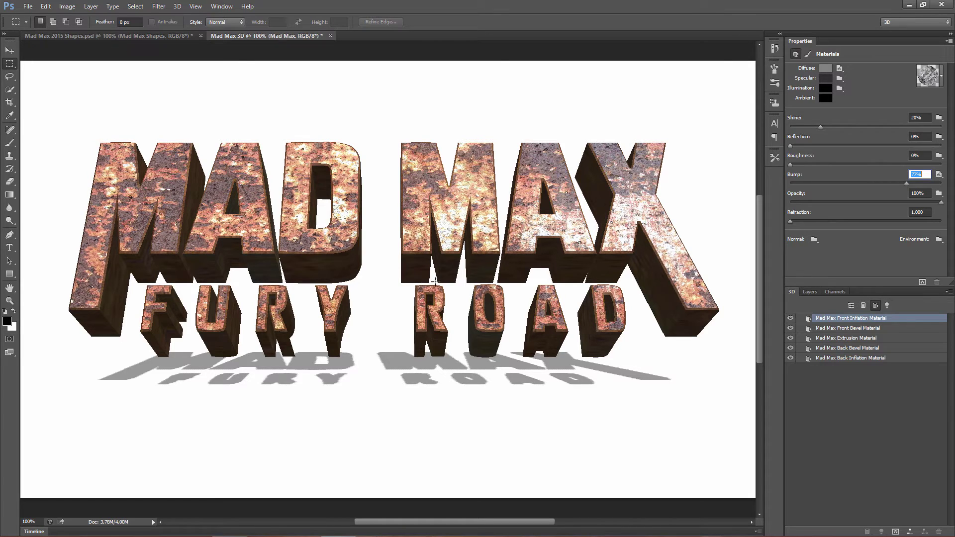
Step: Open the Concrete_01 bump texture of the front inflation material for editing and desaturate its Background layer
left_click(939, 174)
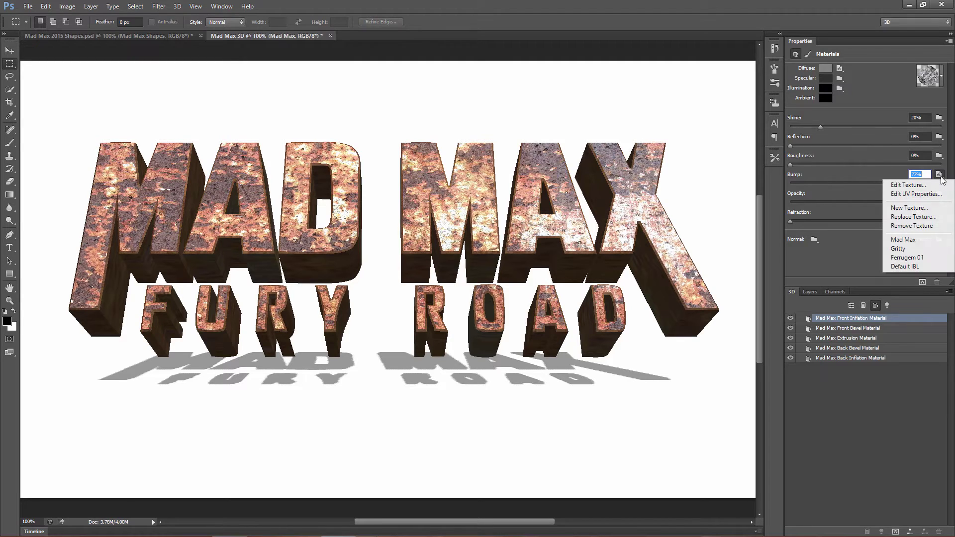
left_click(900, 186)
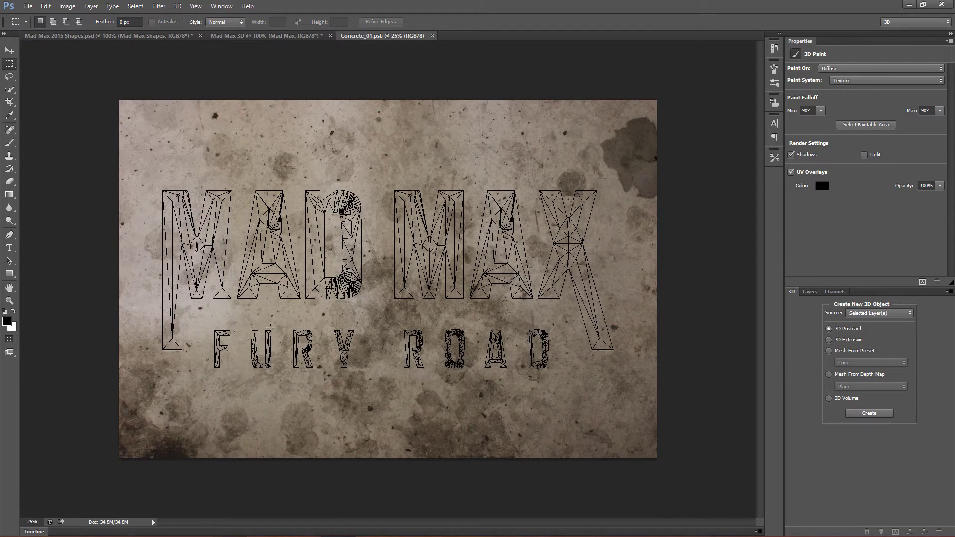
key("ctrl+0")
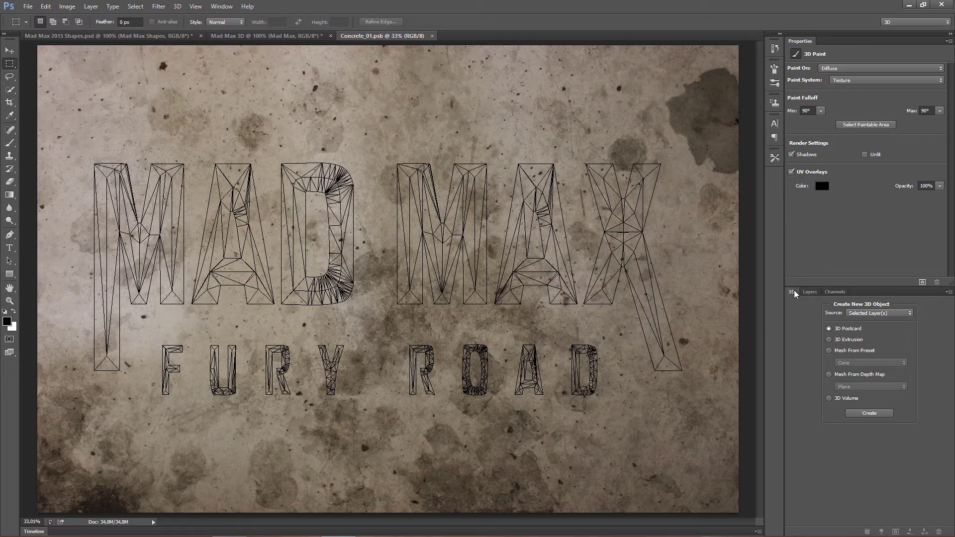
left_click(810, 292)
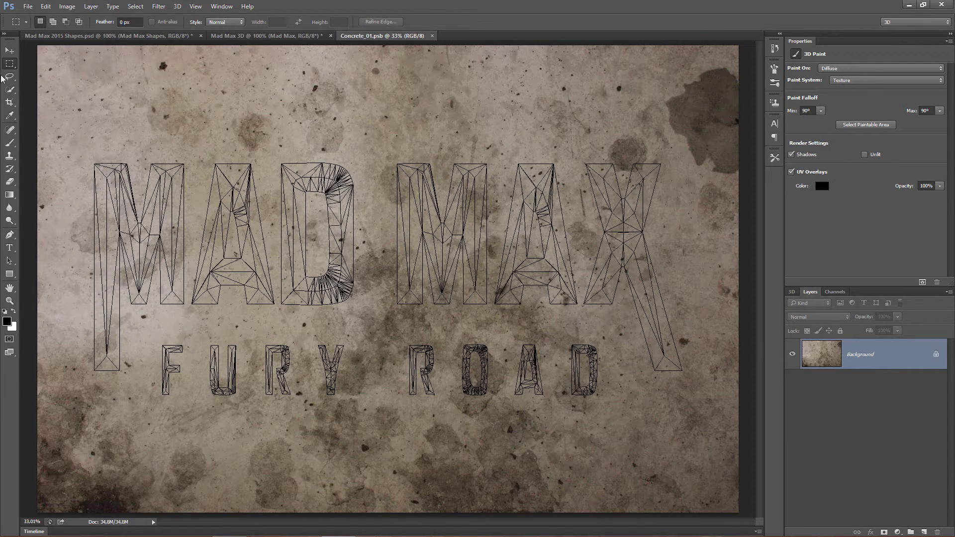
left_click(67, 6)
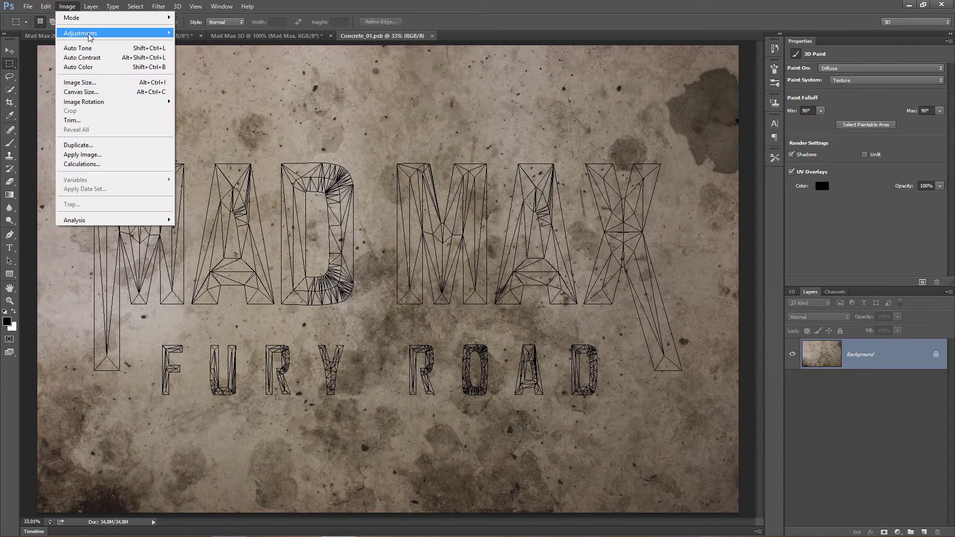
mouse_move(87, 33)
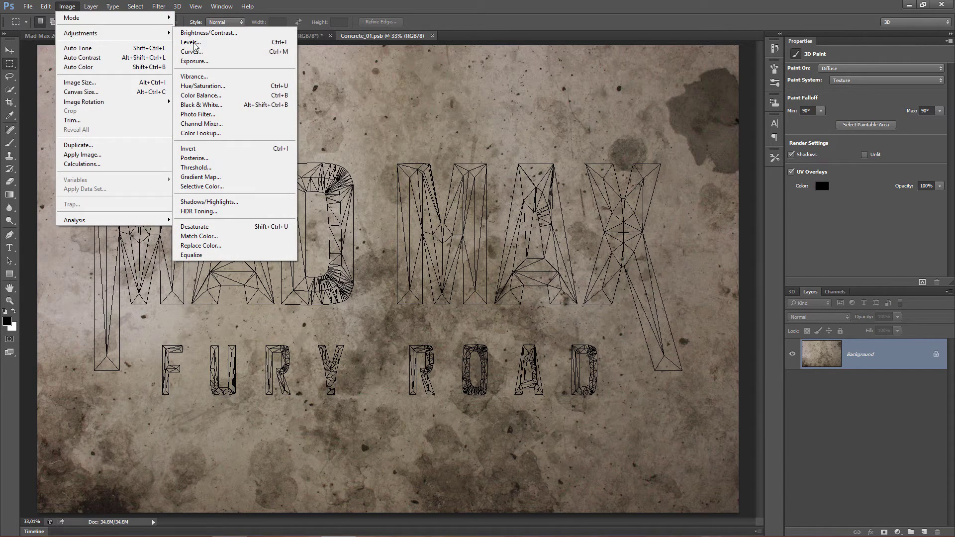
left_click(213, 228)
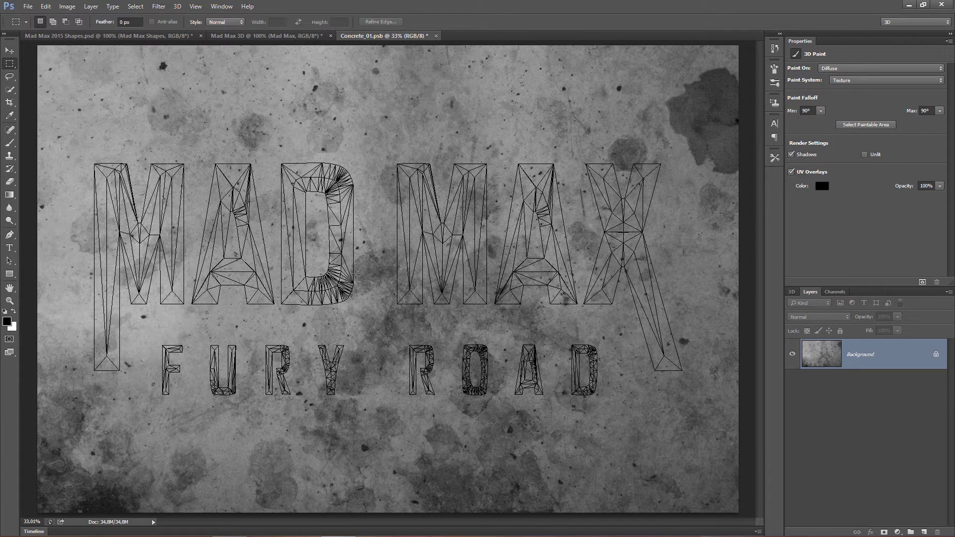
Step: Close the Mad Max 2015 Shapes.psd document without saving its changes
left_click(153, 36)
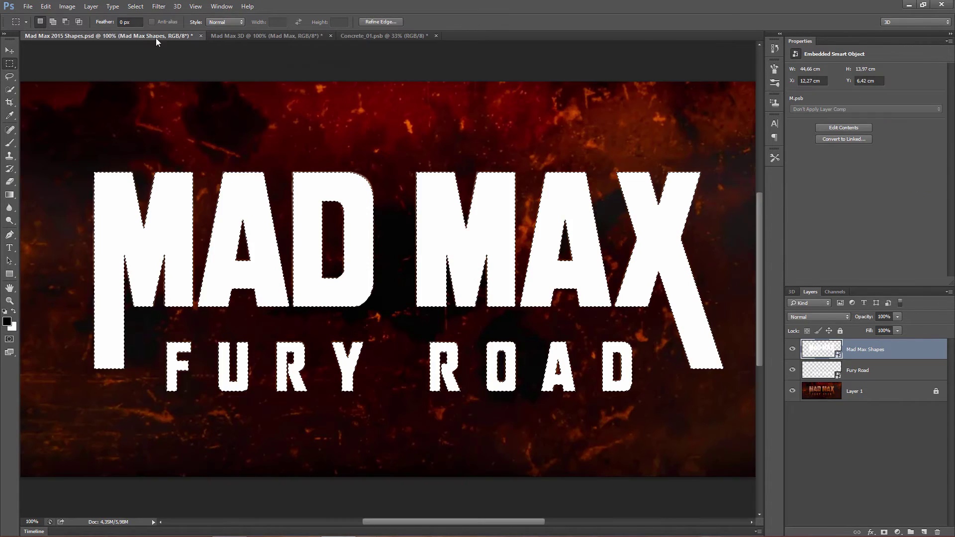
left_click(201, 36)
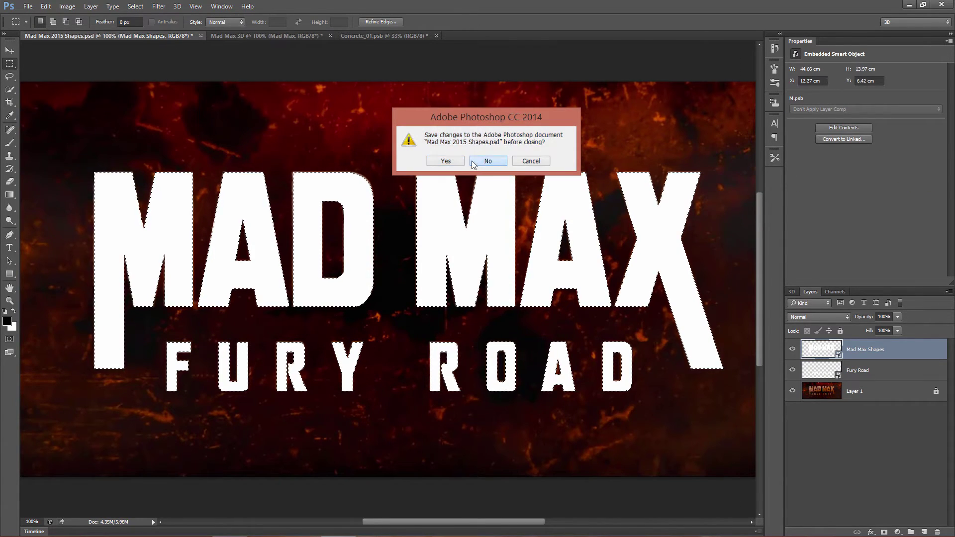
left_click(488, 160)
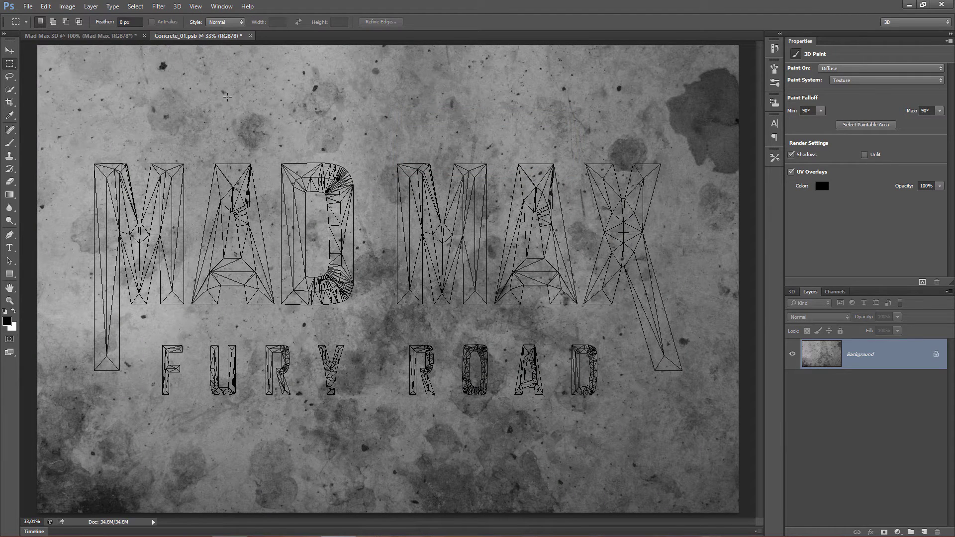
Step: Arrange Concrete_01.psb and Mad Max 3D side by side in a 2-up Vertical layout, with both showing the MAX ROAD lettering
left_click(222, 7)
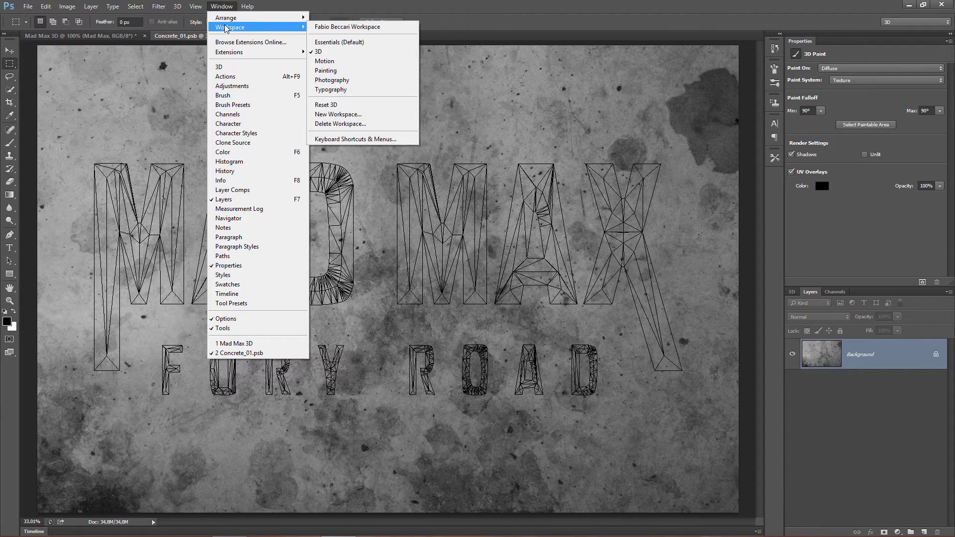
mouse_move(230, 20)
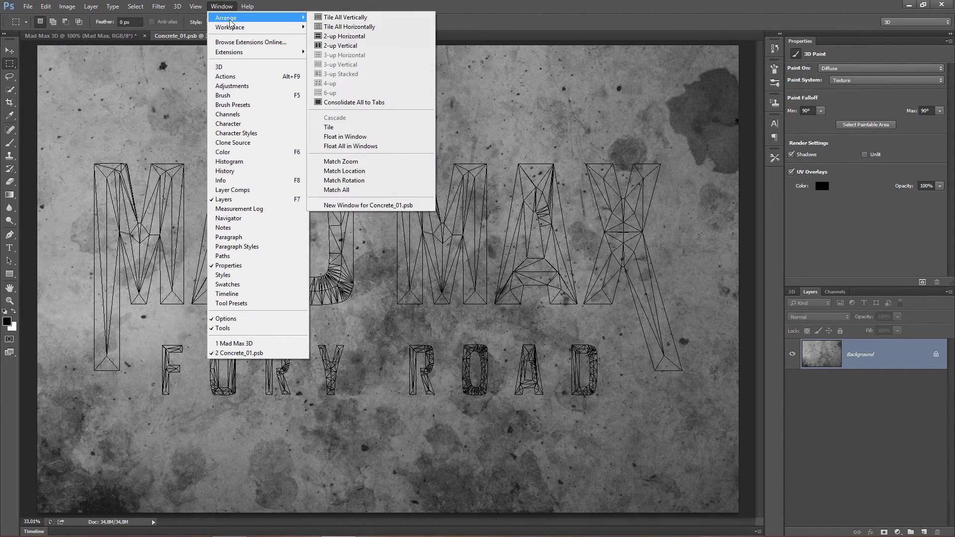
left_click(357, 46)
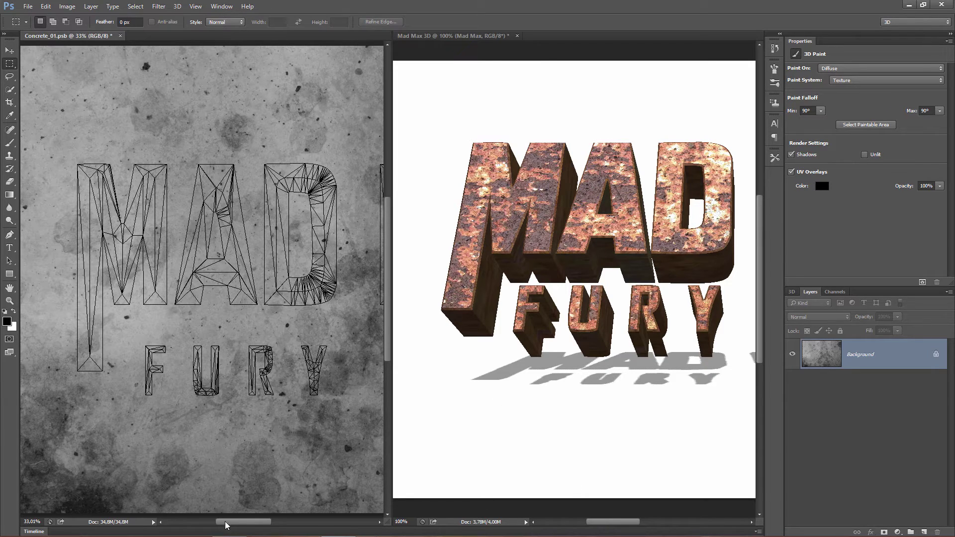
left_click_drag(224, 525, 279, 526)
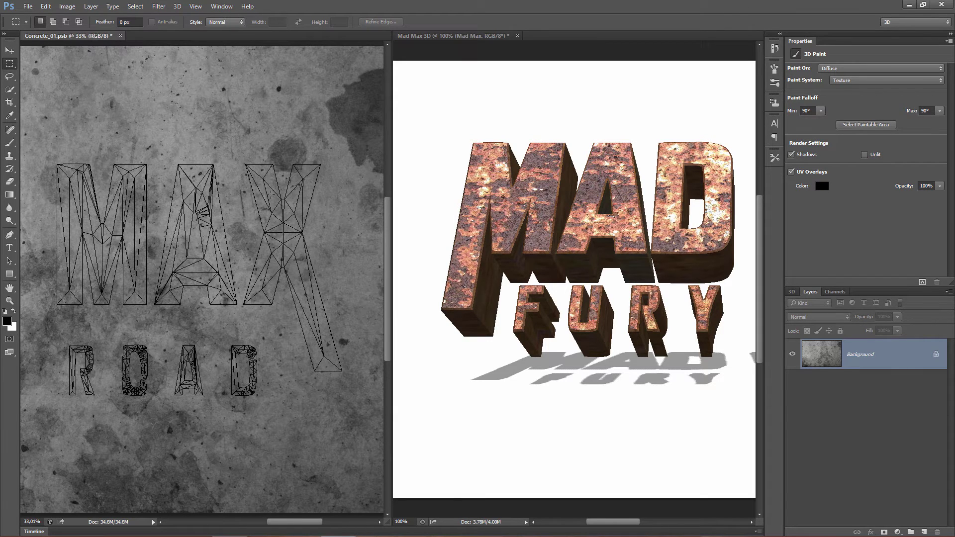
left_click_drag(598, 521, 653, 528)
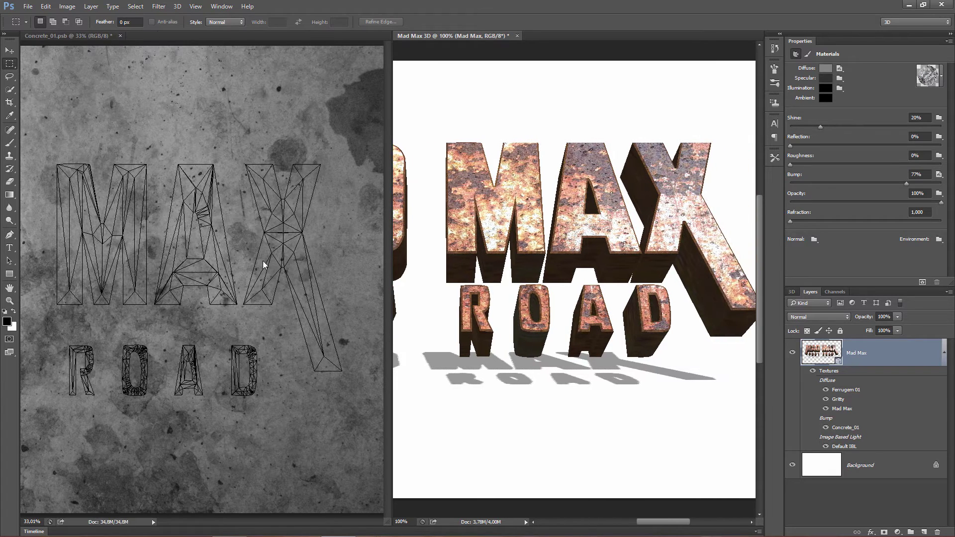
left_click(256, 187)
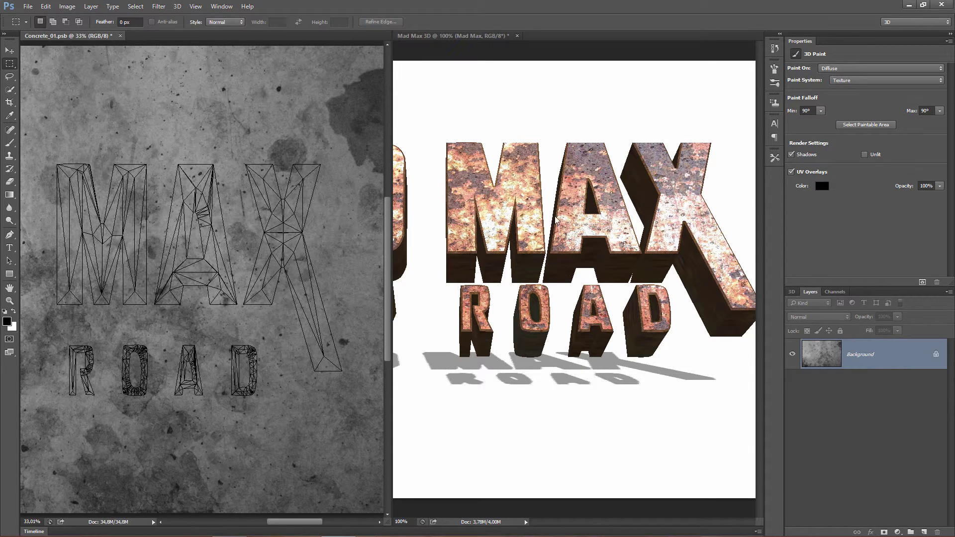
left_click(568, 242)
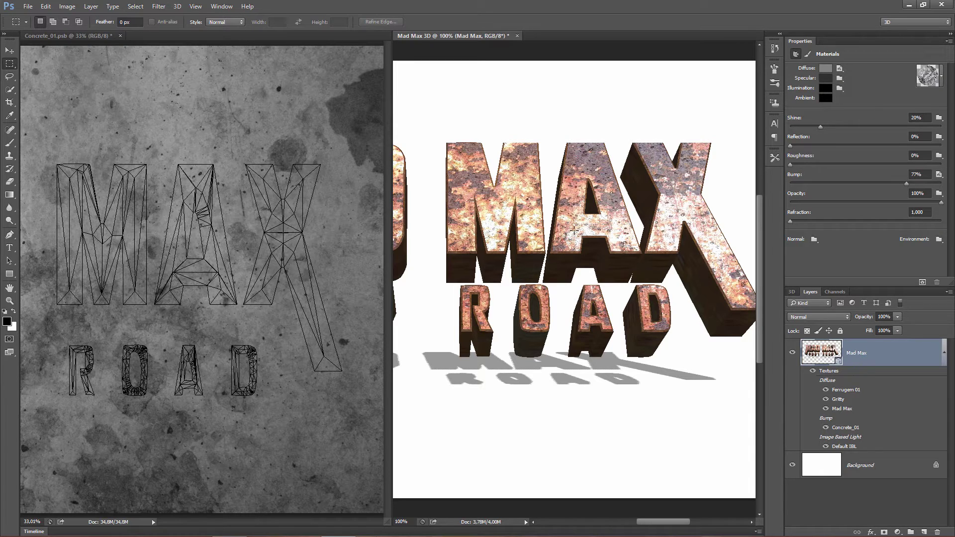
left_click(262, 180)
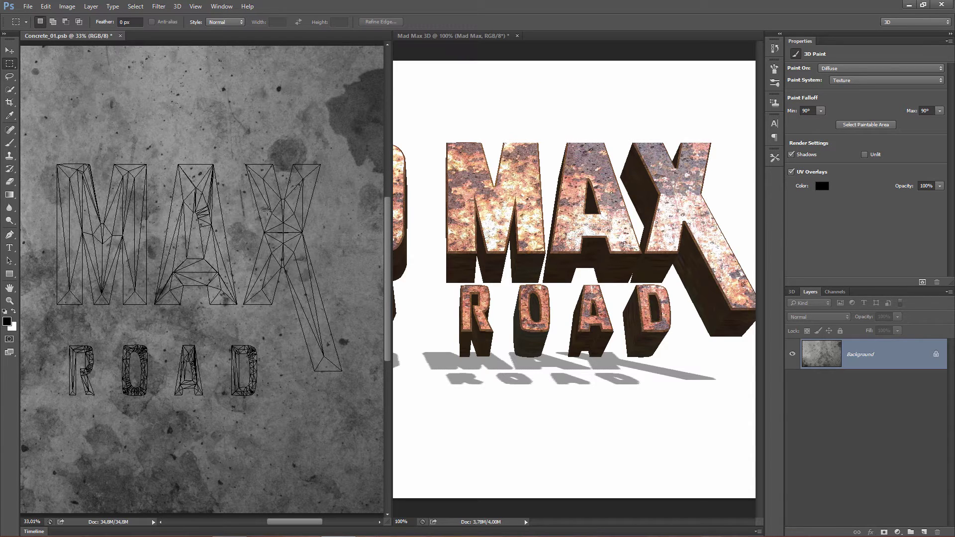
Step: Close Concrete_01.psb and reopen the front inflation material's bump texture from the Mad Max 3D document for editing
left_click(120, 36)
left_click(488, 160)
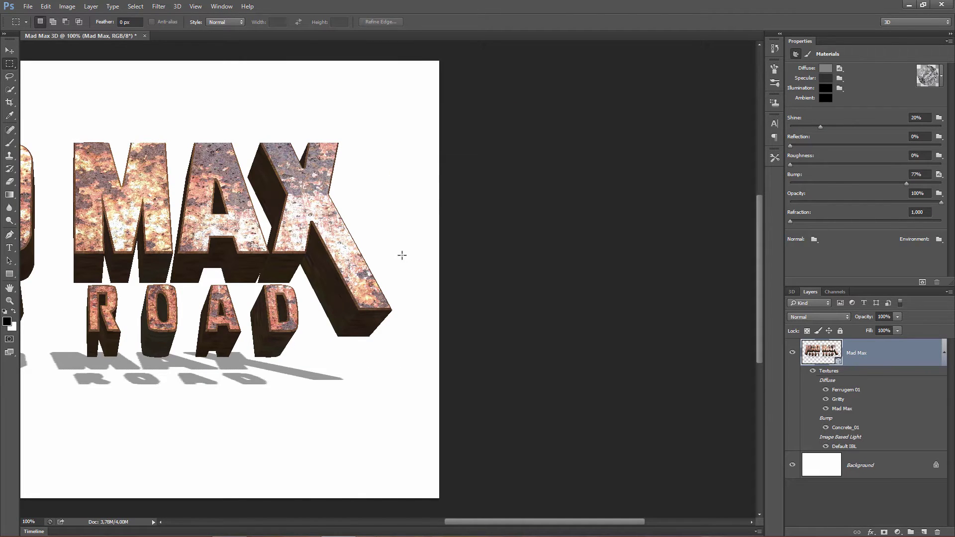
left_click(9, 50)
left_click_drag(198, 272, 525, 270)
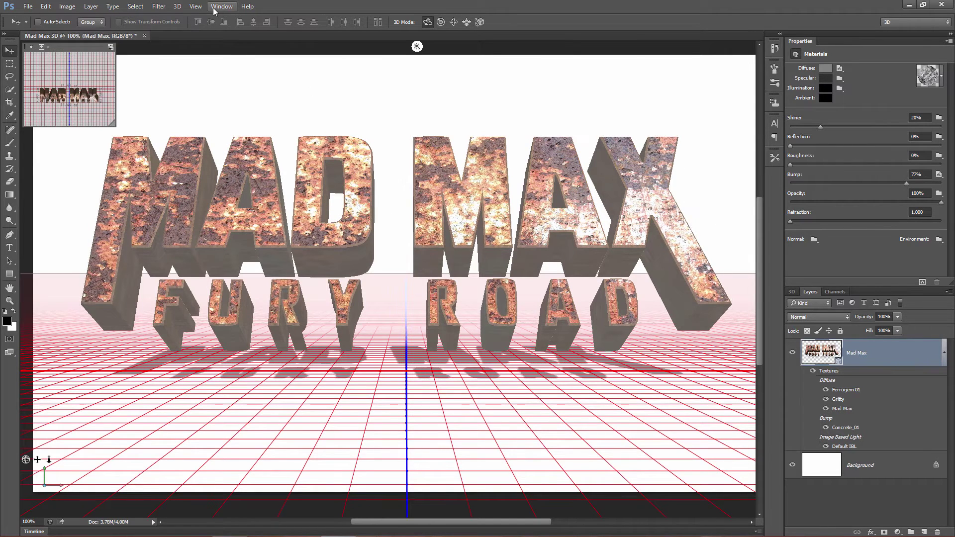
left_click(939, 174)
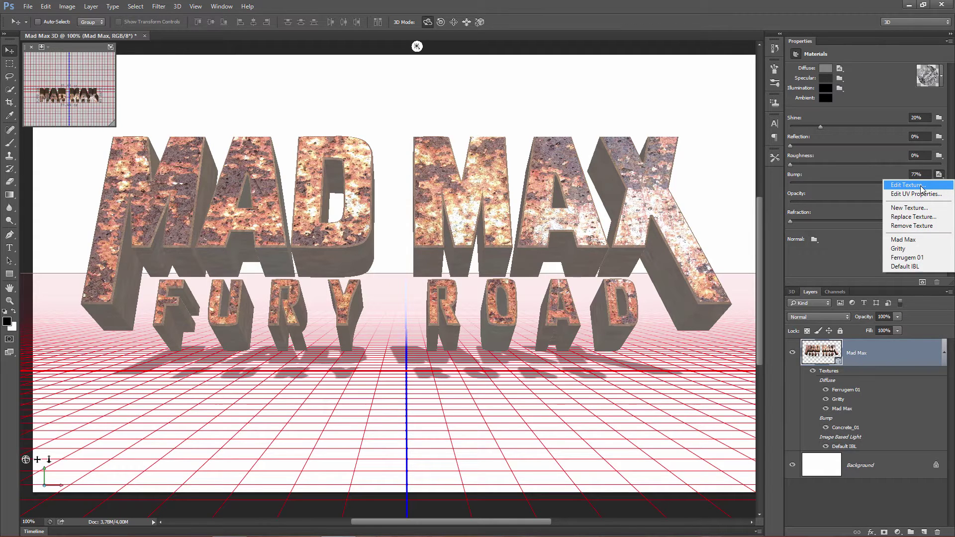
left_click(921, 188)
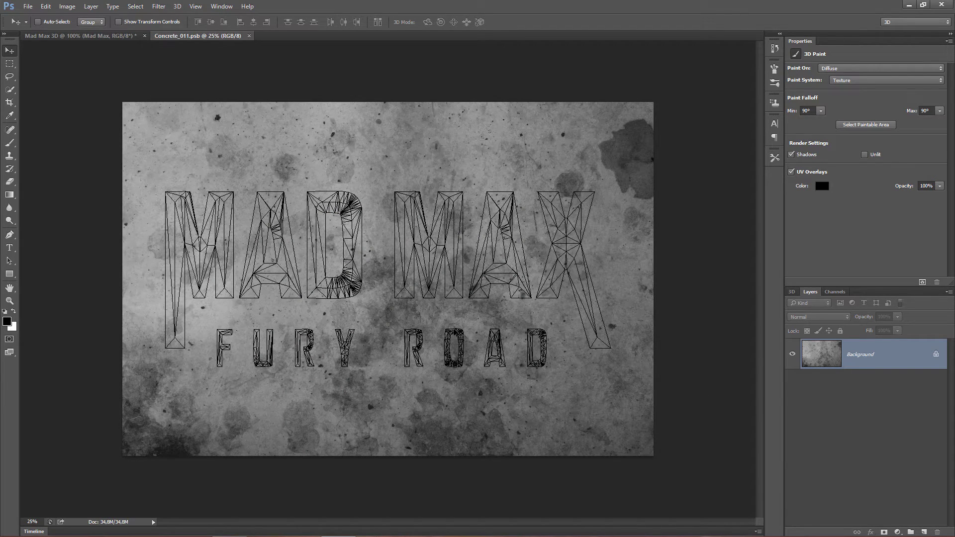
scroll(409, 289, "up", 1)
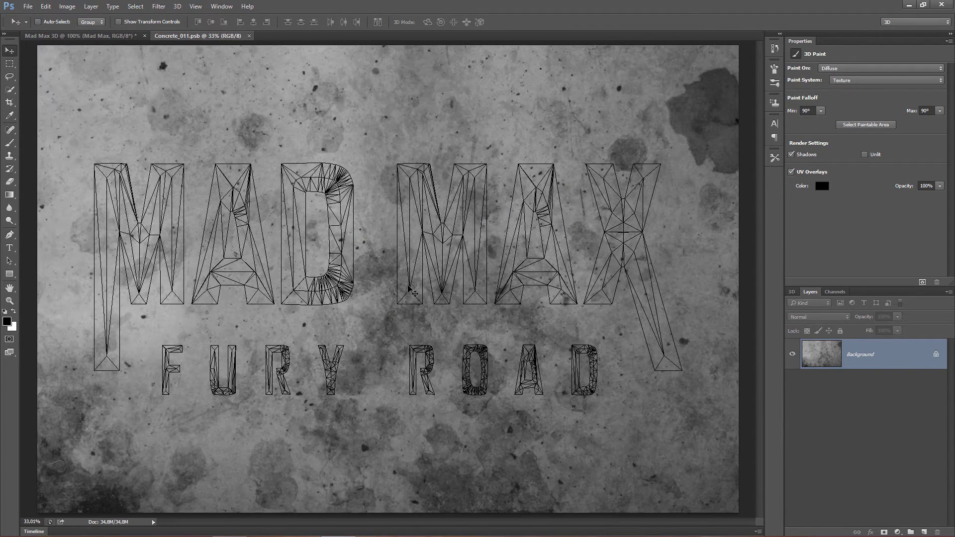
Step: Arrange Concrete_011.psb and Mad Max 3D in a 2-up Vertical layout, with both showing the MAX ROAD lettering
left_click(215, 9)
mouse_move(229, 28)
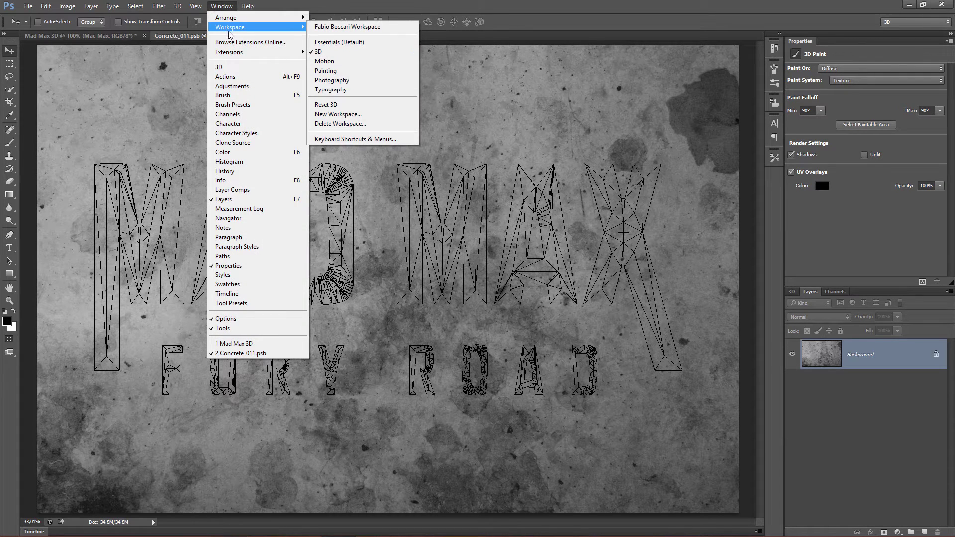
mouse_move(259, 18)
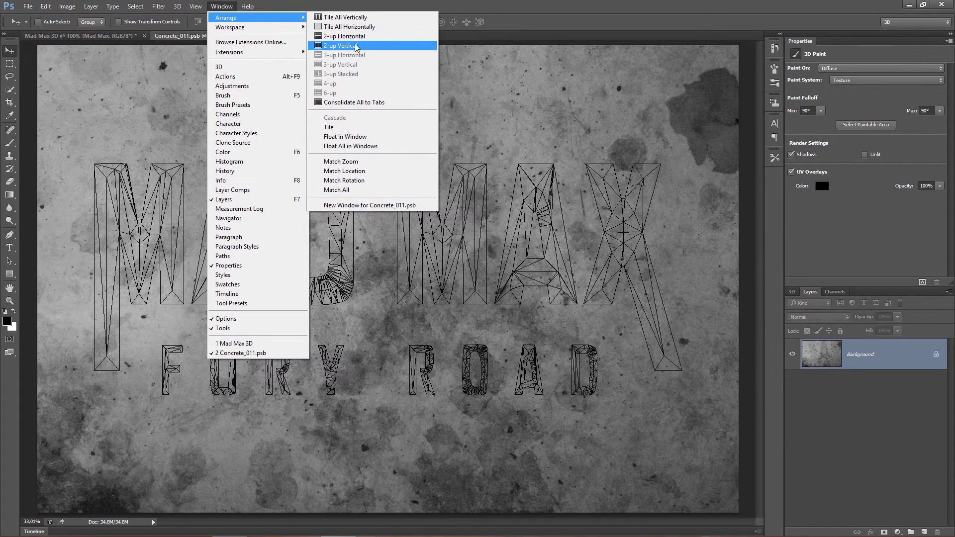
left_click(347, 46)
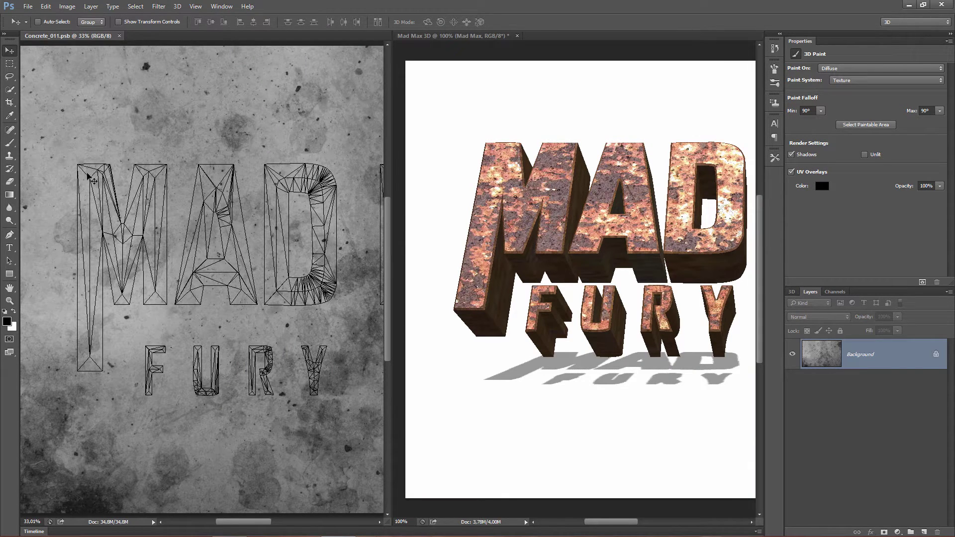
left_click(9, 142)
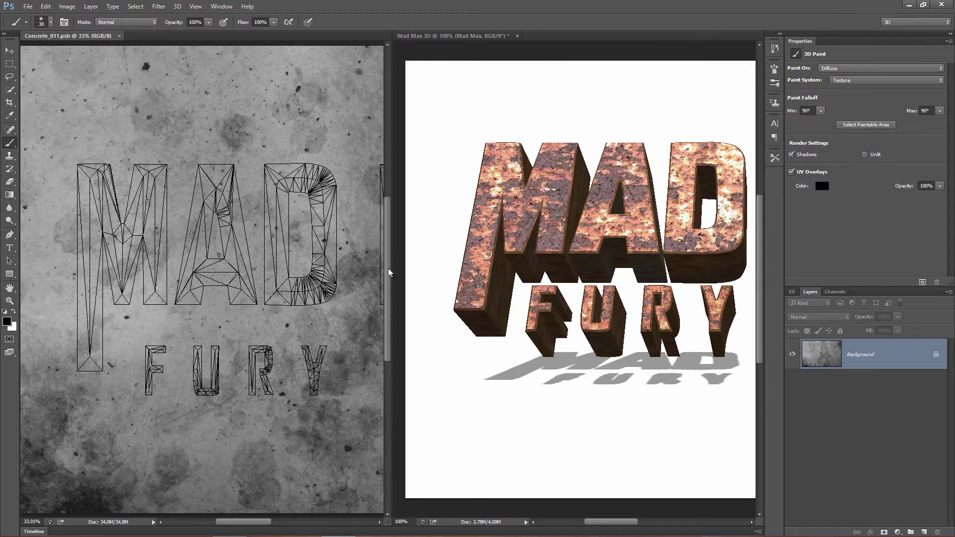
left_click_drag(612, 523, 654, 533)
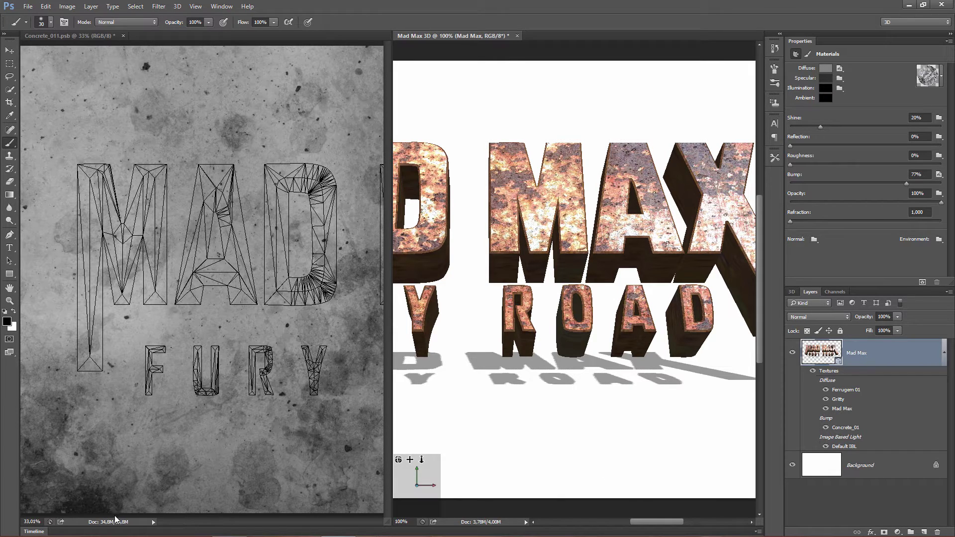
left_click(218, 507)
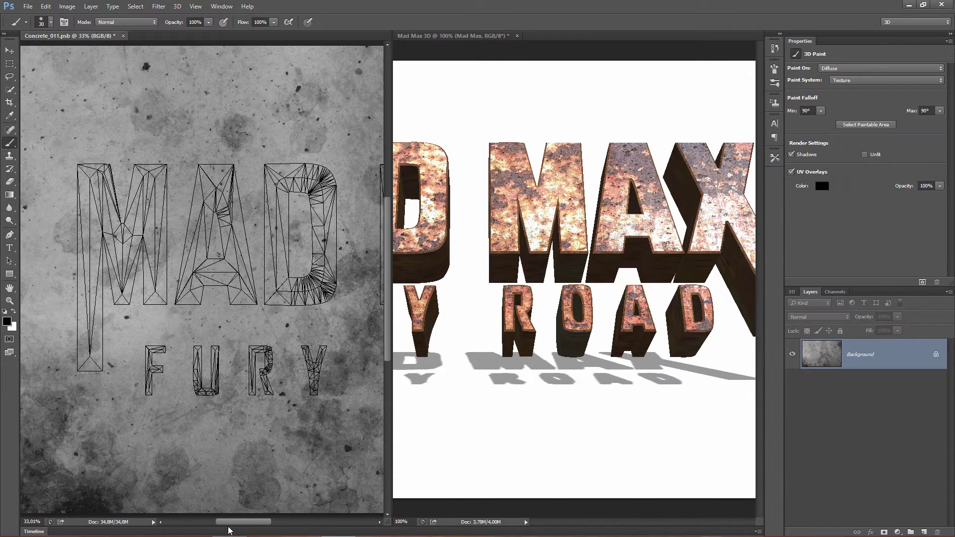
left_click_drag(230, 523, 280, 524)
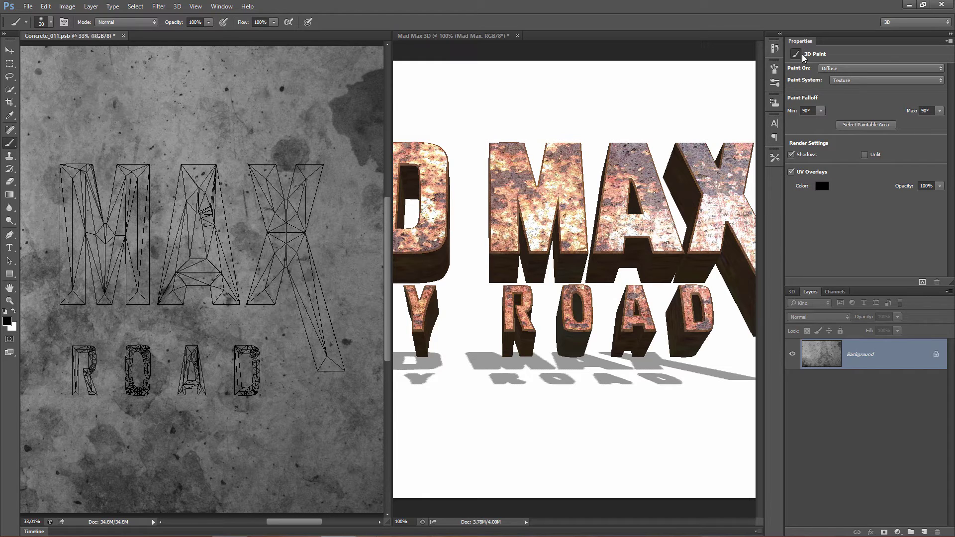
Step: Change the UV overlay color of the Concrete_011 bump texture to red, fe0101
left_click(822, 188)
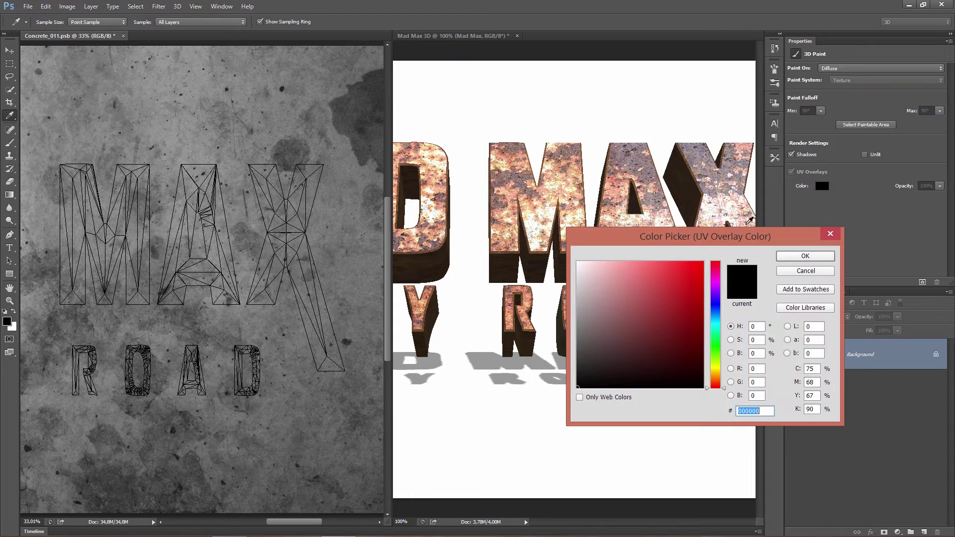
left_click(696, 277)
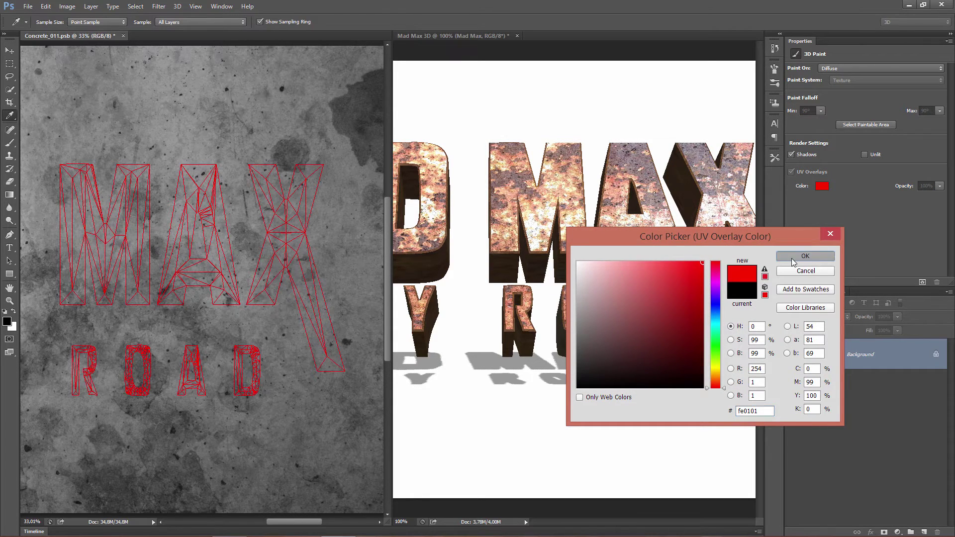
left_click(805, 256)
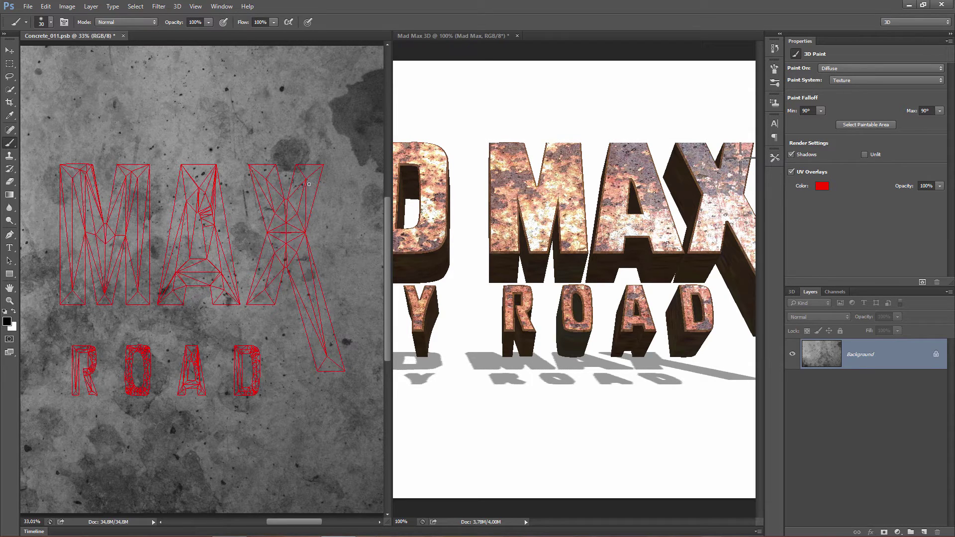
Step: Try painting a black 30 px crack stroke down the upper arm of the X in MAX, and undo it
left_click_drag(743, 157, 720, 206)
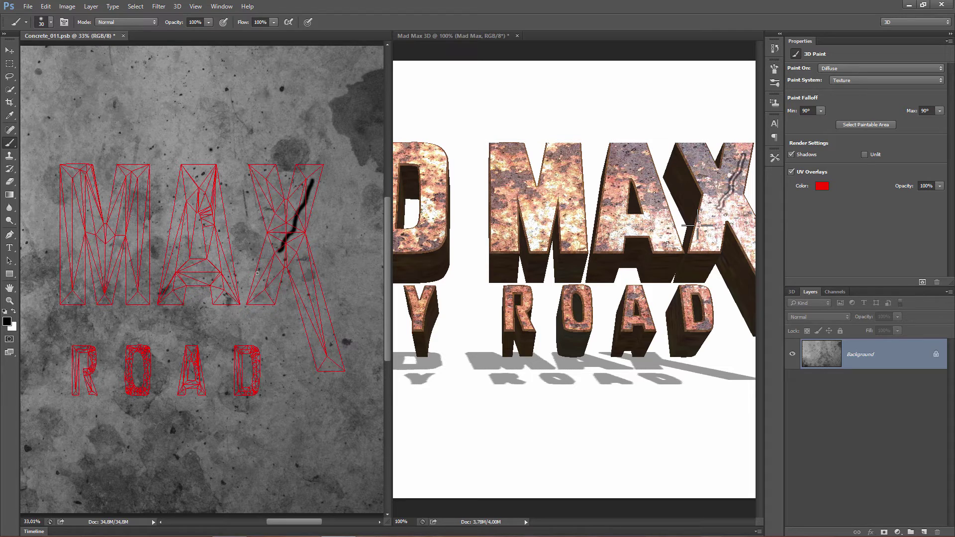
key("ctrl+z")
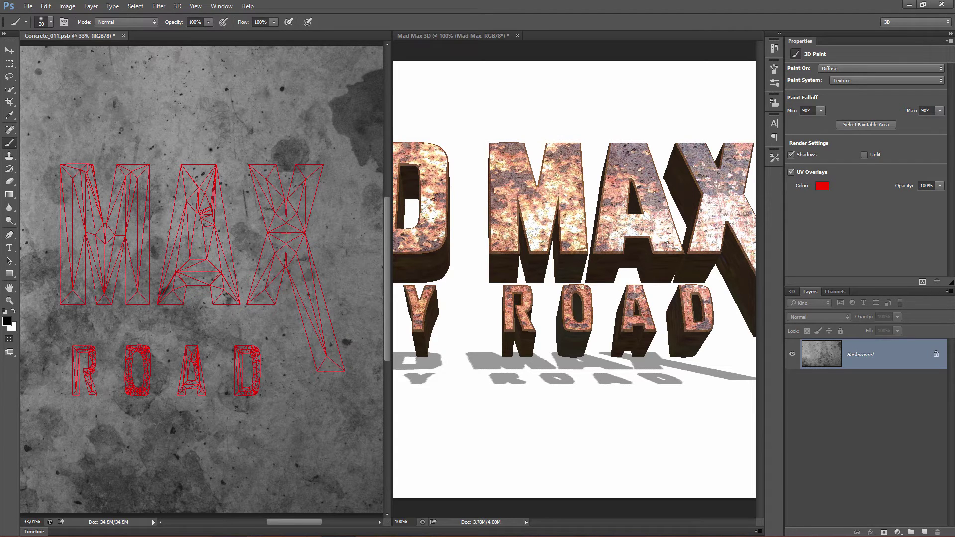
Step: Increase the concrete bump texture's contrast with Levels, setting the RGB input black point to 46 and white point to 177
key("ctrl+l")
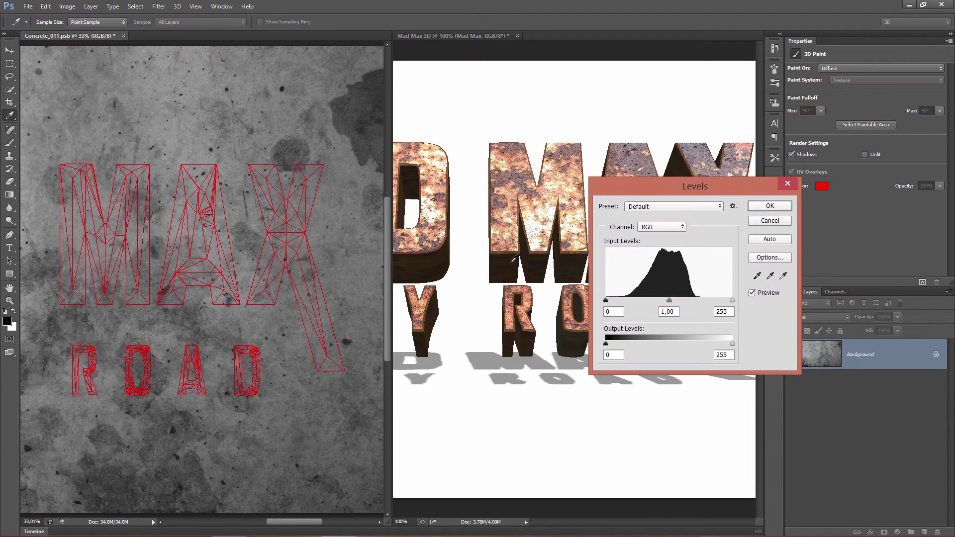
left_click_drag(606, 300, 630, 302)
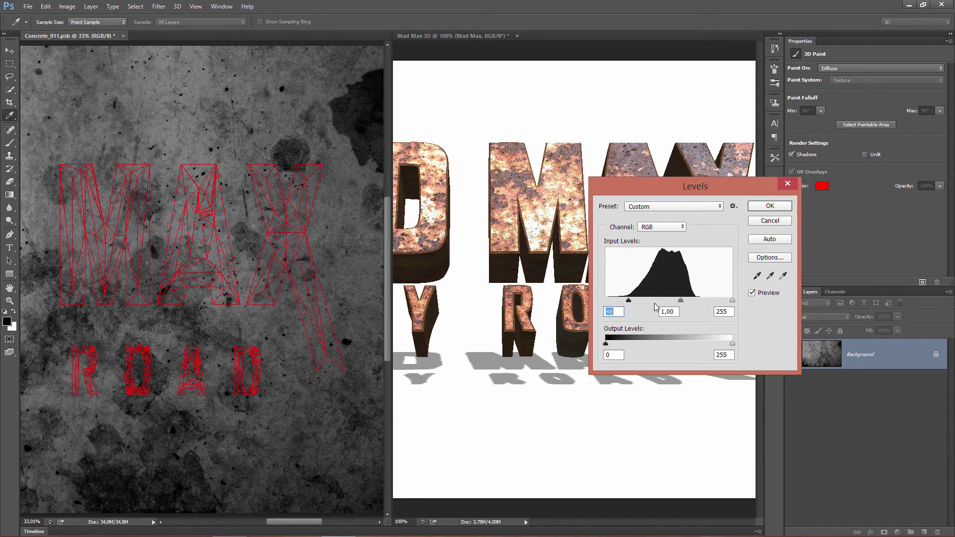
left_click_drag(734, 301, 694, 304)
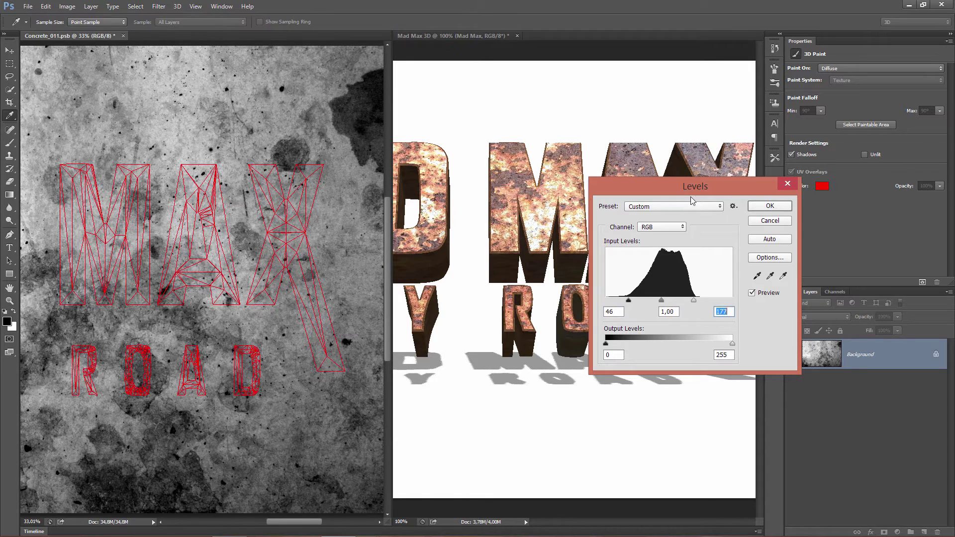
left_click_drag(687, 198, 707, 340)
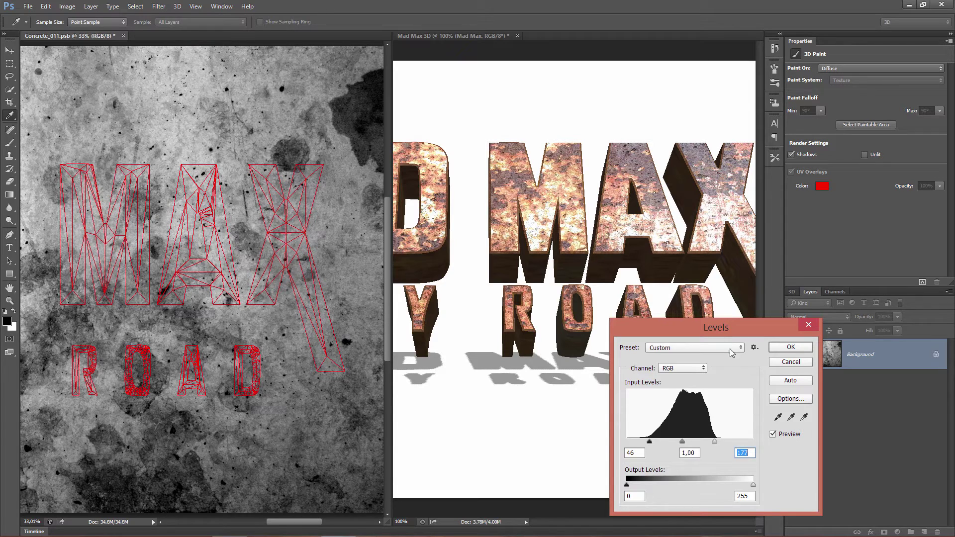
left_click(783, 347)
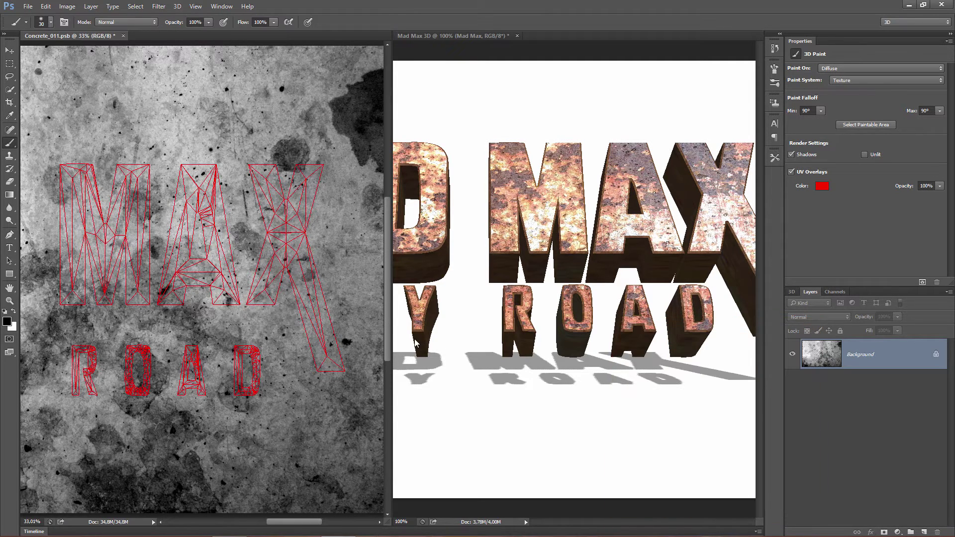
Step: Consolidate the open documents to tabs and add a new empty layer above the Background of Concrete_011.psb
left_click(222, 7)
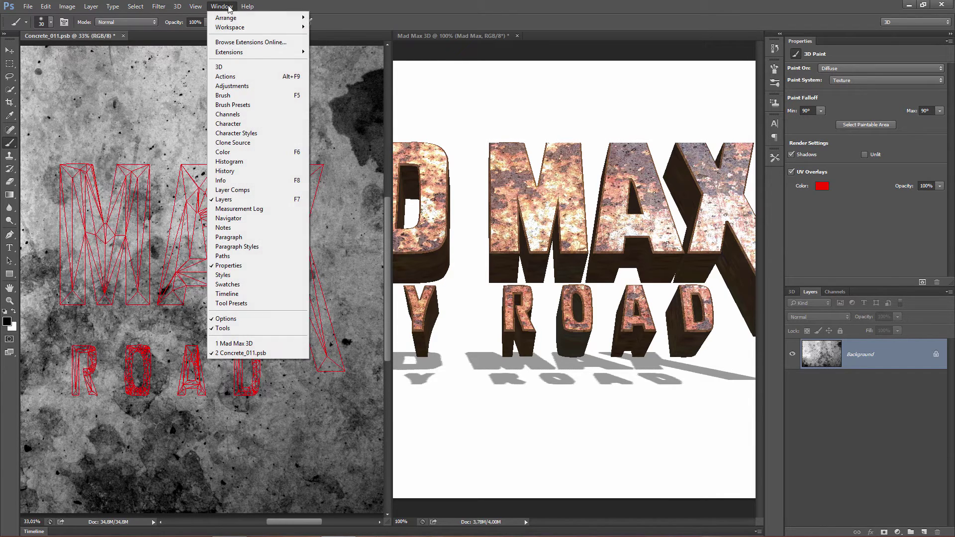
mouse_move(251, 18)
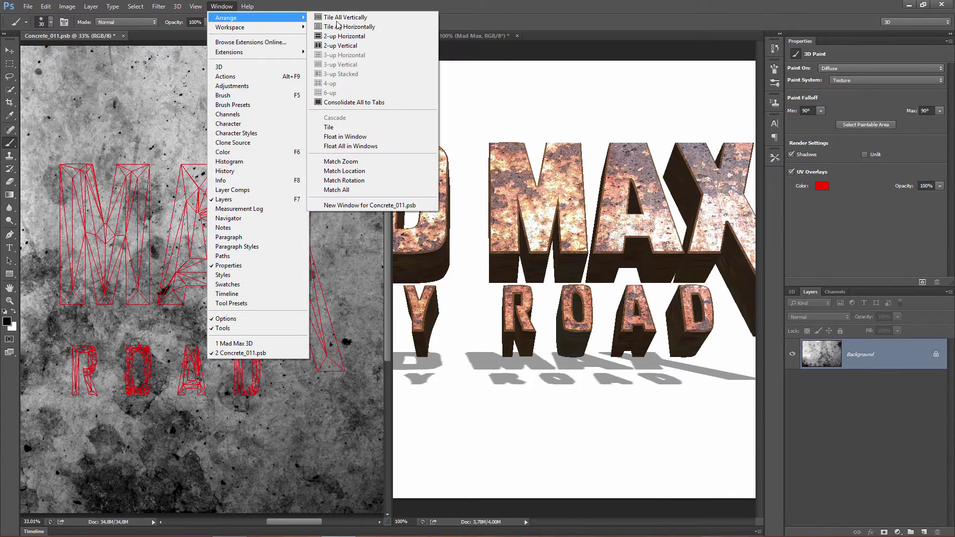
left_click(350, 105)
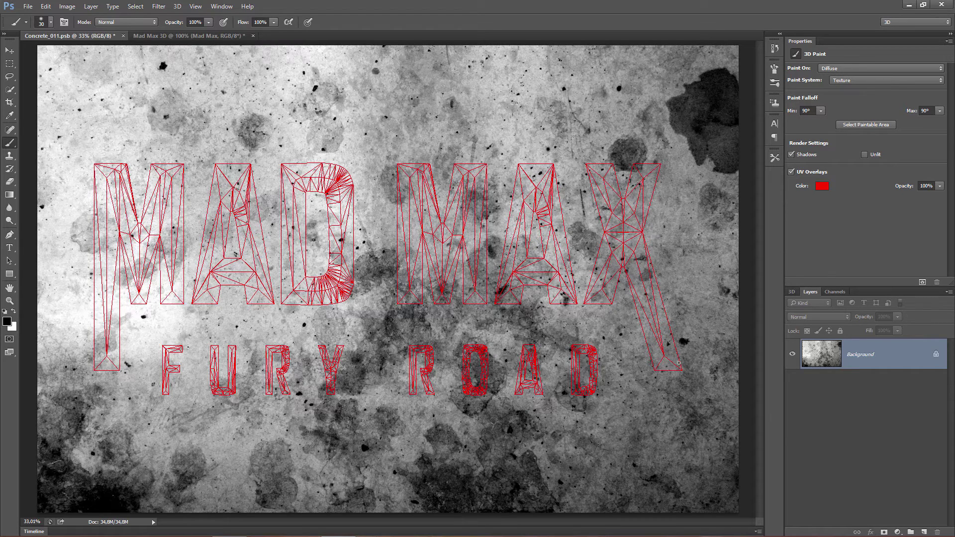
left_click(924, 532)
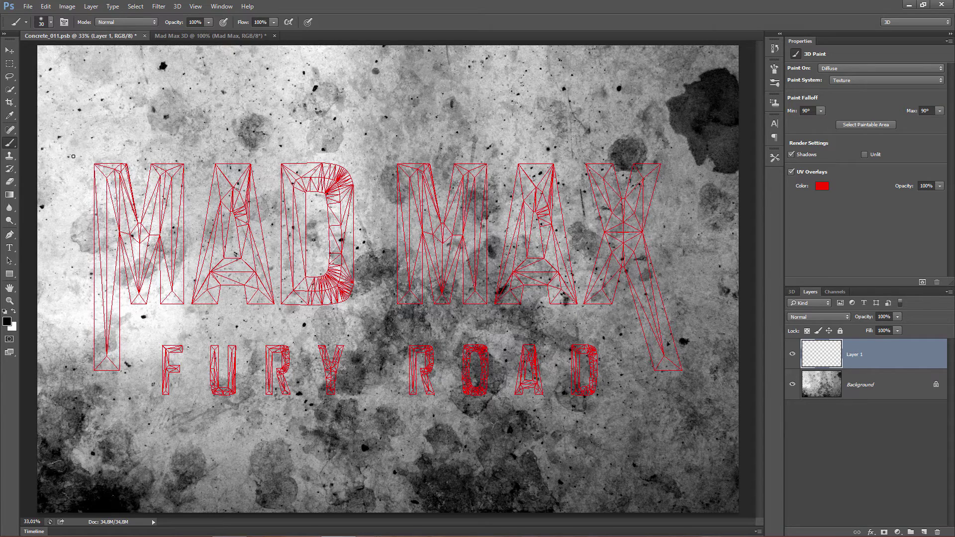
Step: Load the Rachaduras 01 brush set and choose its 367 px crack brush
right_click(367, 199)
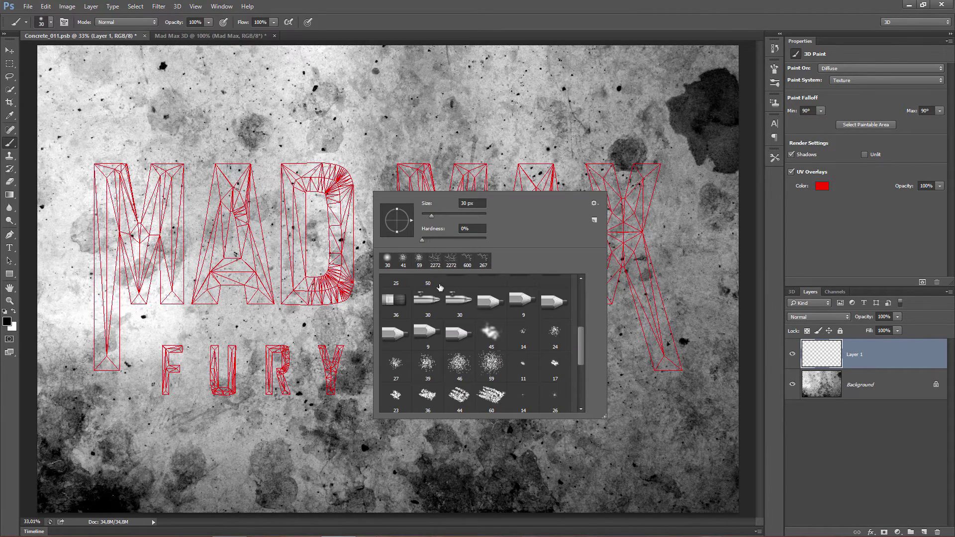
left_click(594, 204)
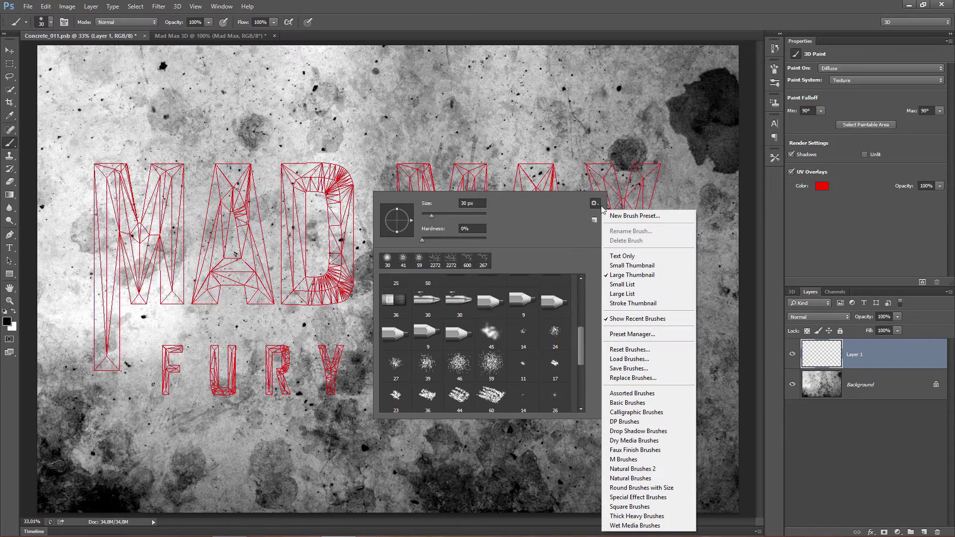
left_click(632, 359)
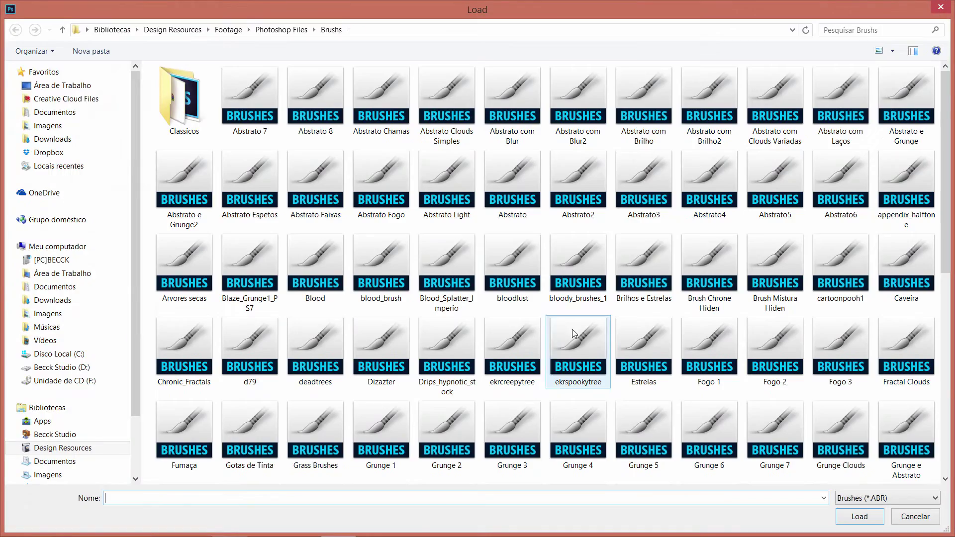
left_click_drag(946, 181, 937, 337)
scroll(938, 358, "down", 1)
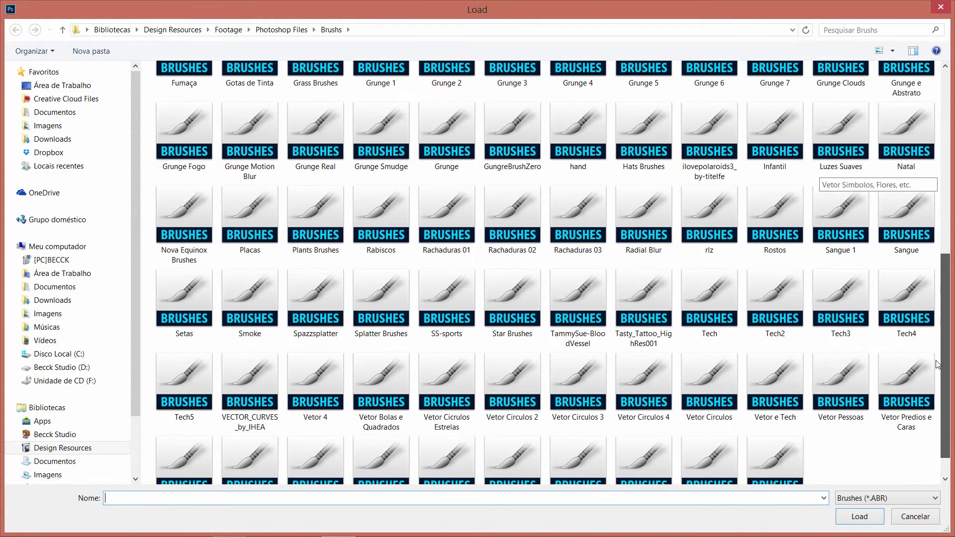
left_click(472, 239)
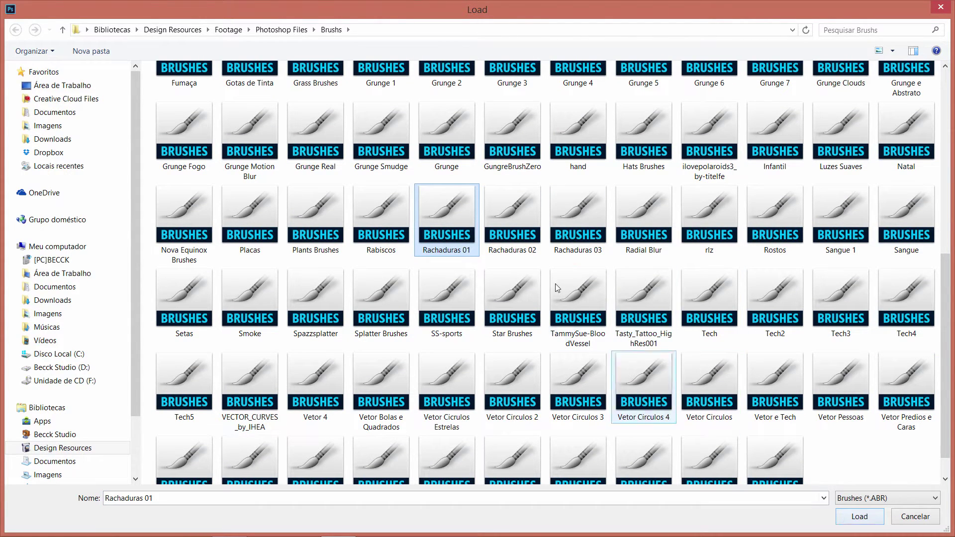
left_click(860, 518)
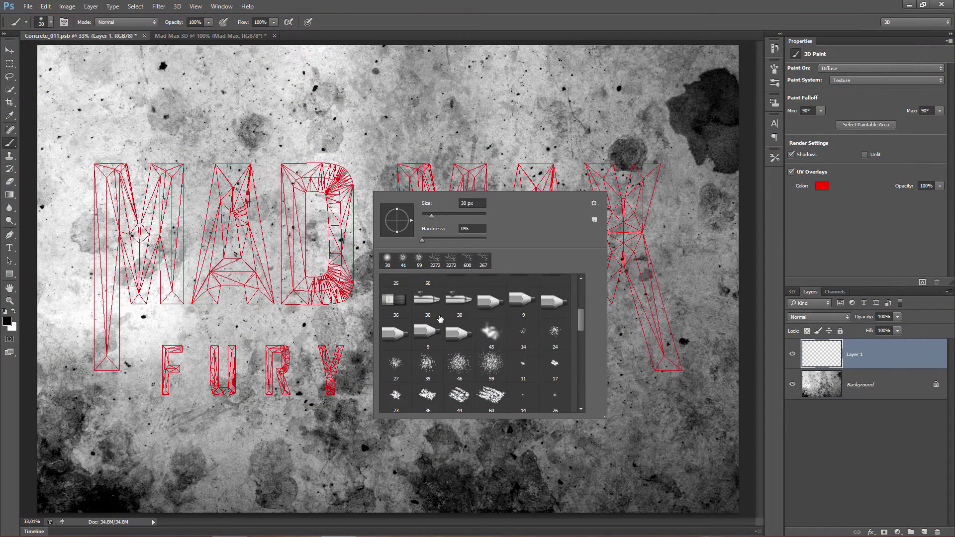
left_click_drag(580, 324, 578, 398)
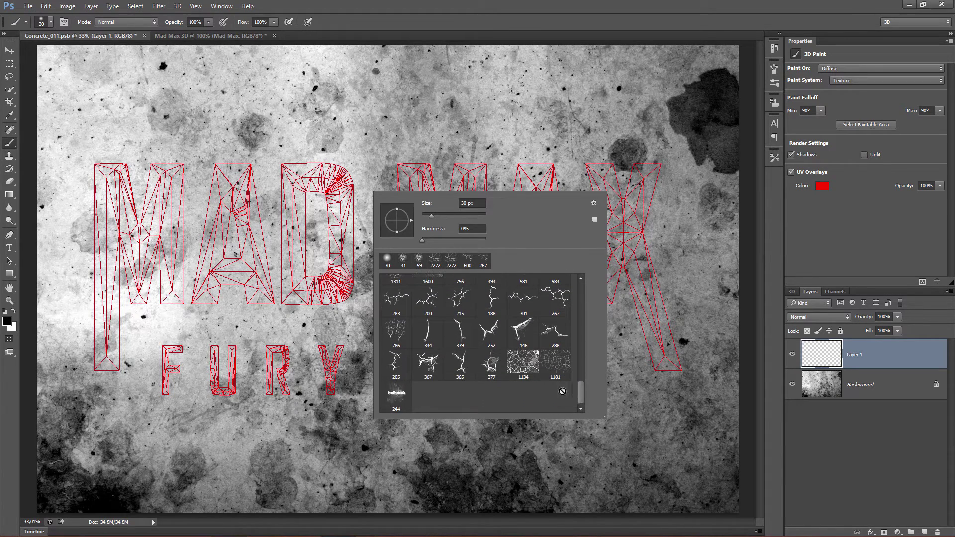
left_click(428, 364)
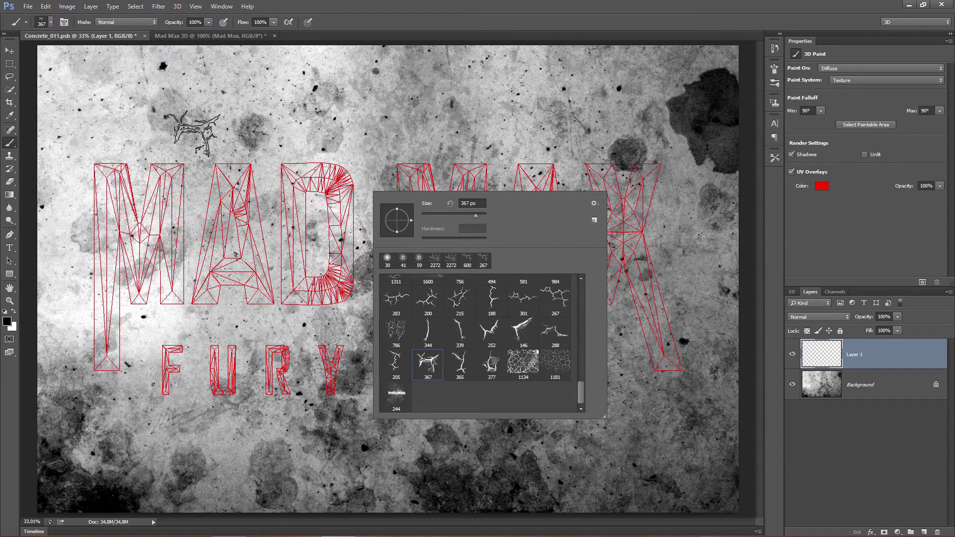
Step: Arrange the Concrete_011.psb and Mad Max 3D documents side by side in a 2-up vertical layout
left_click(221, 6)
mouse_move(239, 17)
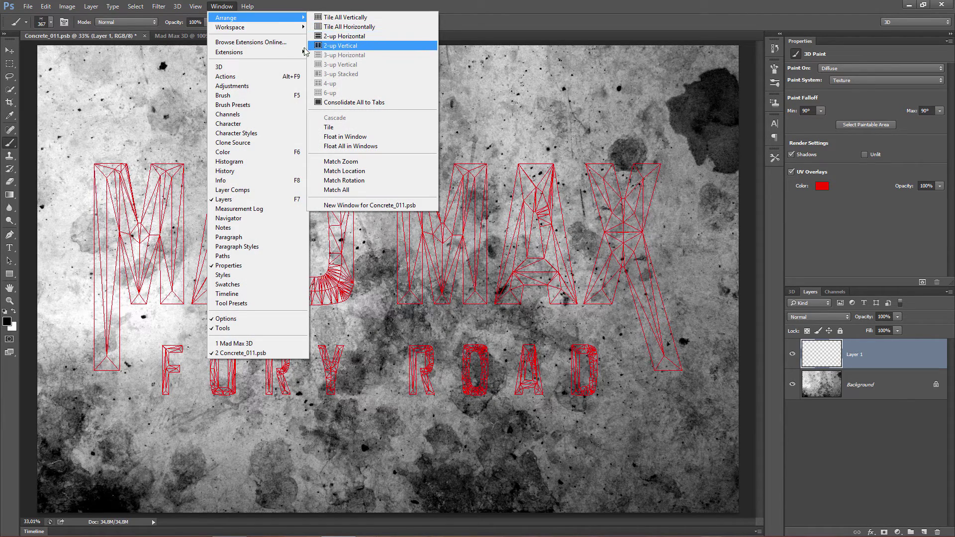
left_click(328, 10)
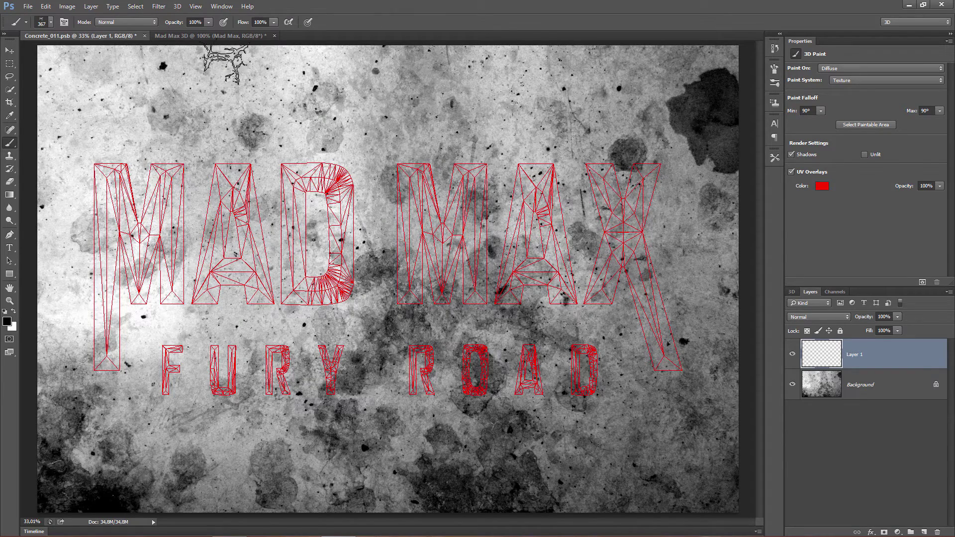
left_click(221, 7)
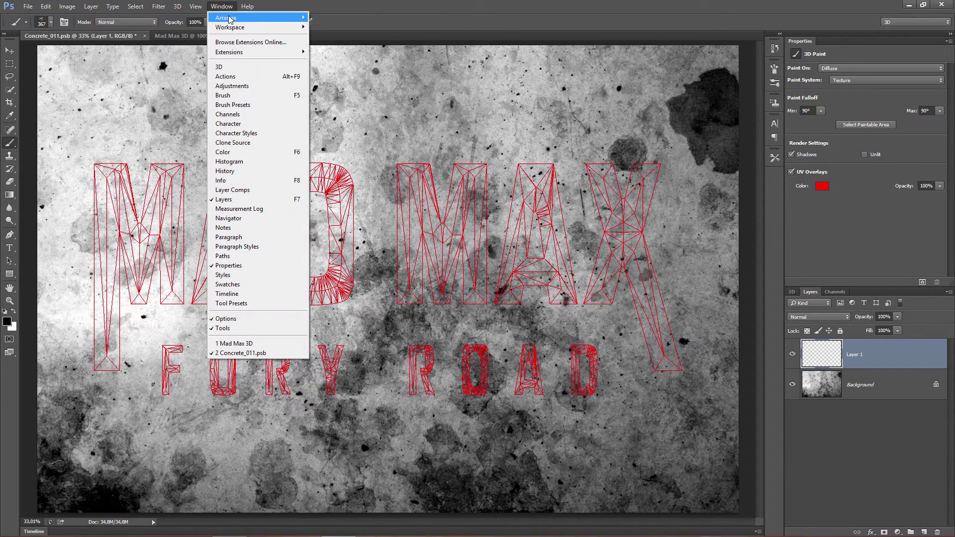
mouse_move(232, 18)
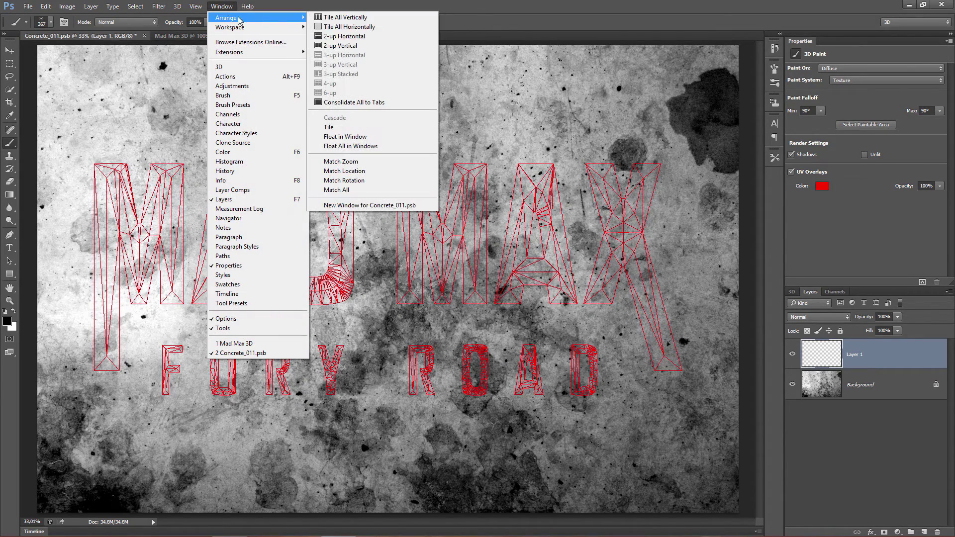
left_click(347, 49)
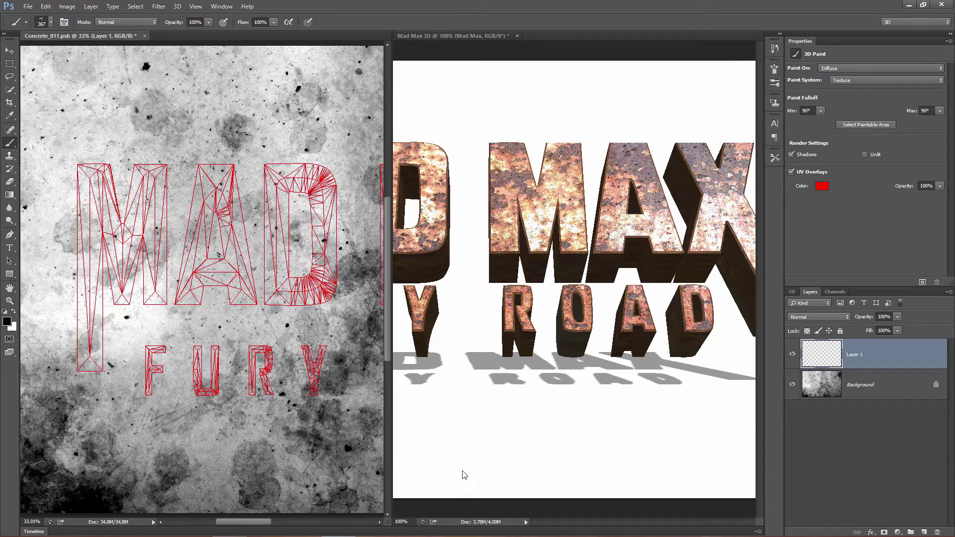
left_click(528, 501)
key("ctrl+s")
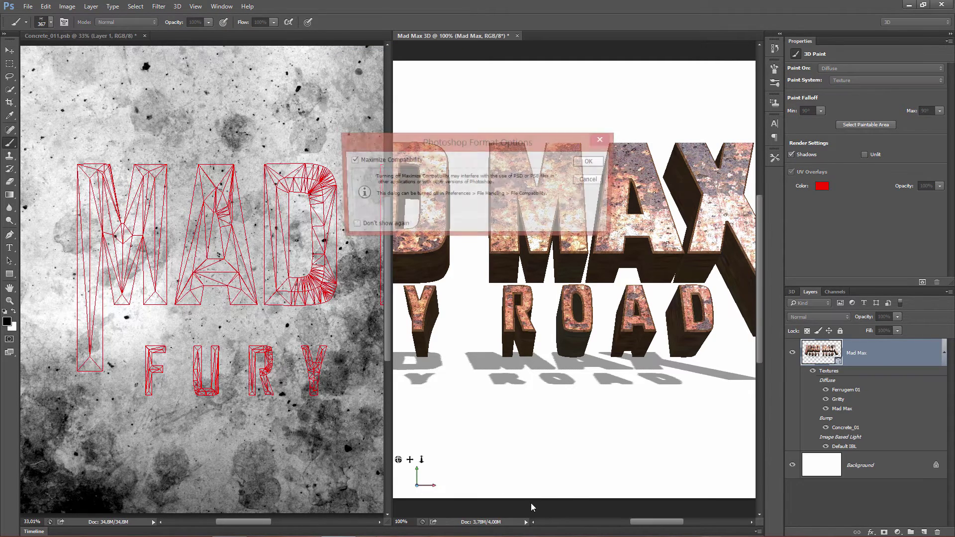
left_click(593, 181)
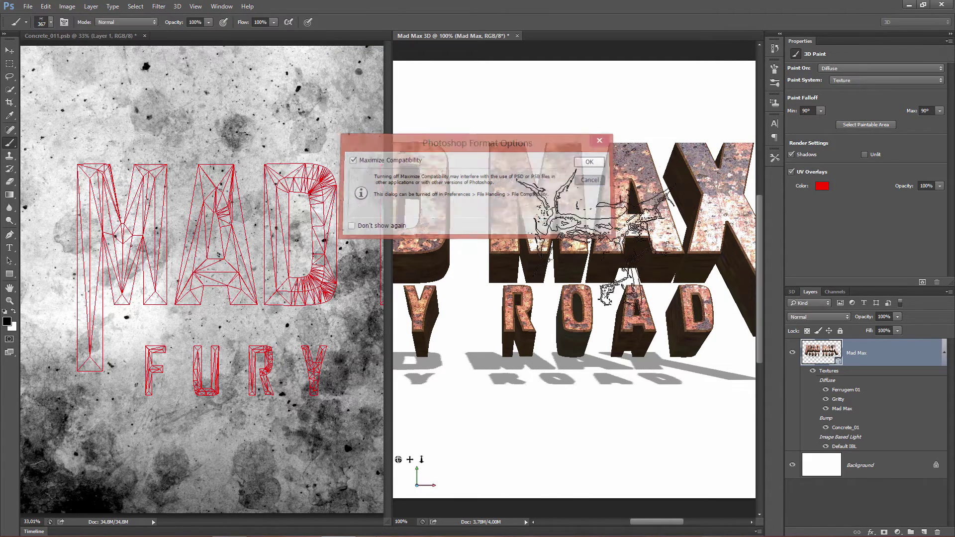
Step: Stamp black cracks on the right stem of MAD's M, using the 367 px brush near its top and the 252 px brush near its base
left_click_drag(652, 520, 608, 516)
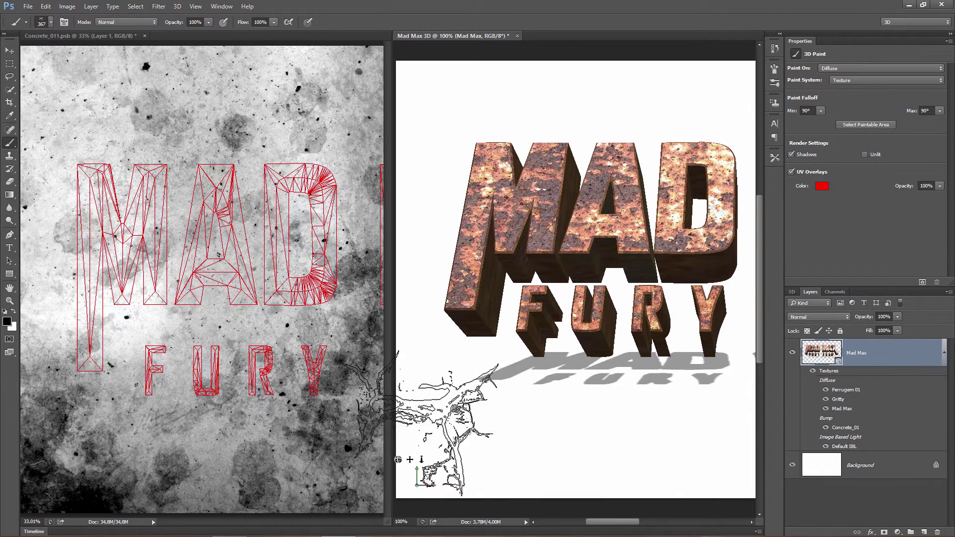
left_click(155, 195)
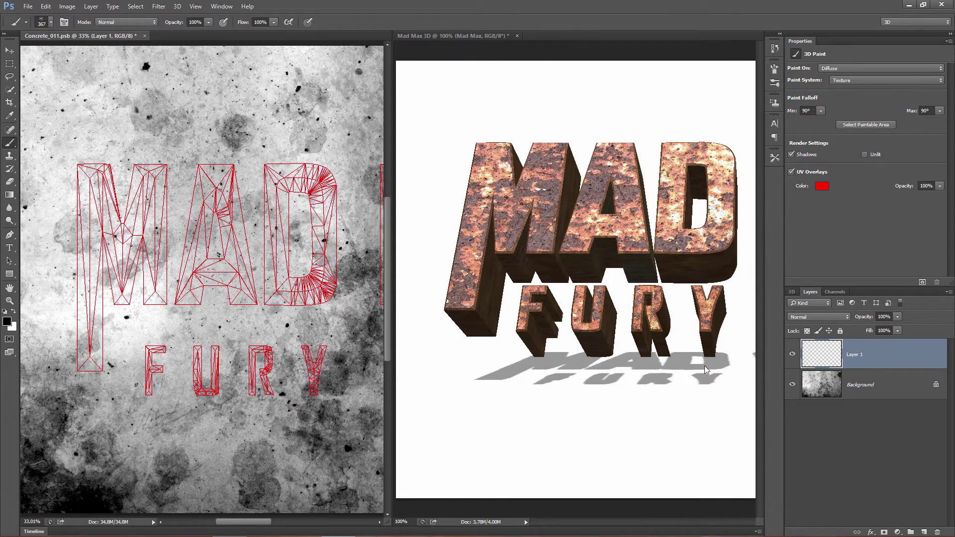
left_click(545, 155)
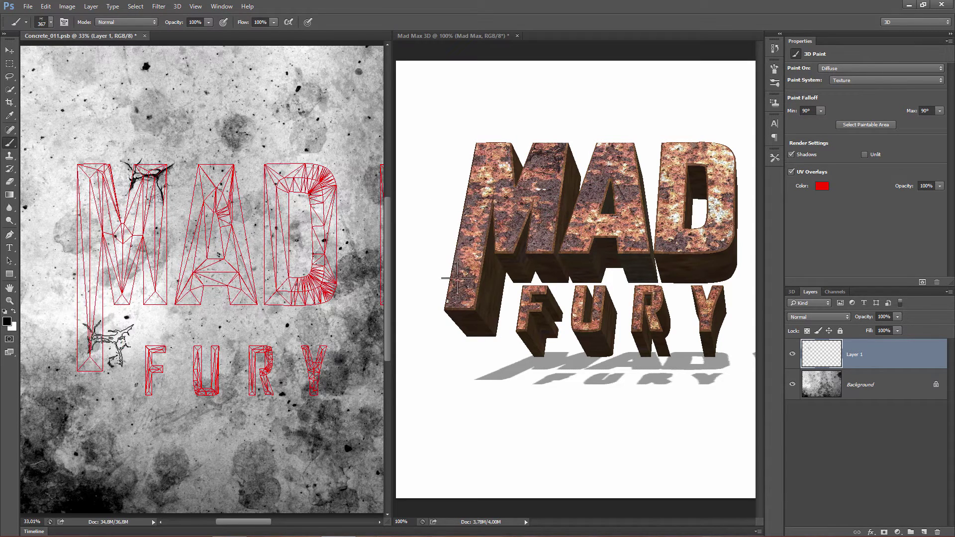
right_click(169, 289)
left_click(288, 427)
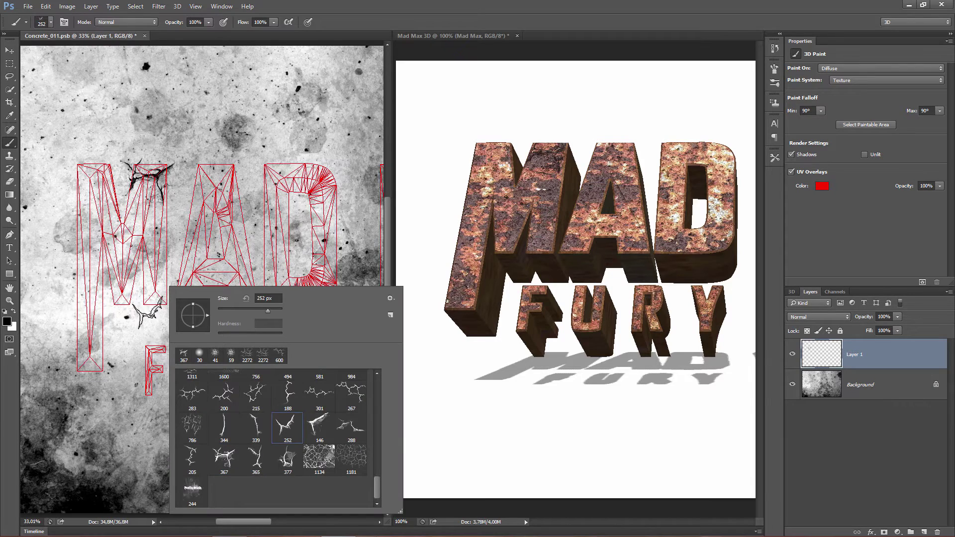
left_click(544, 227)
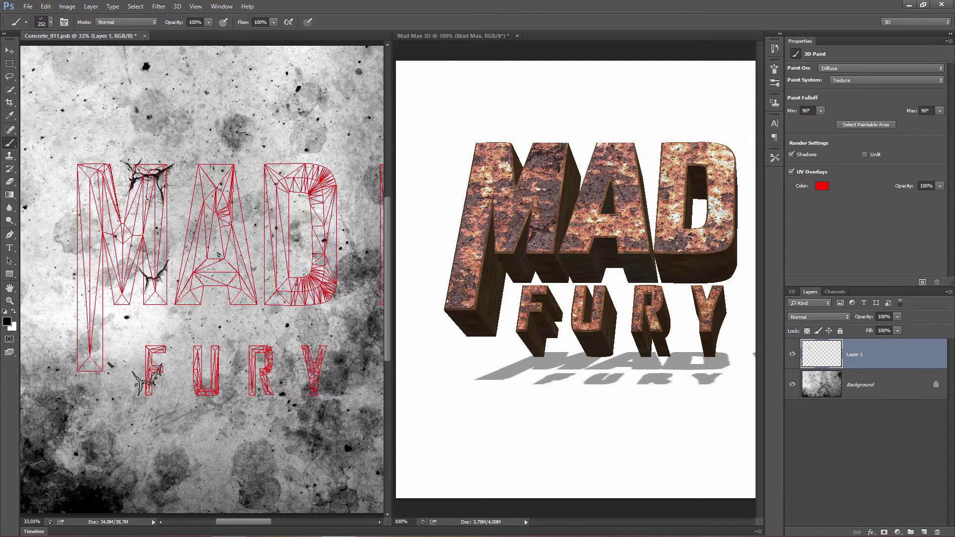
Step: Choose the 301 px crack brush and stamp a thin horizontal crack across the lower part of the D in MAD
right_click(138, 354)
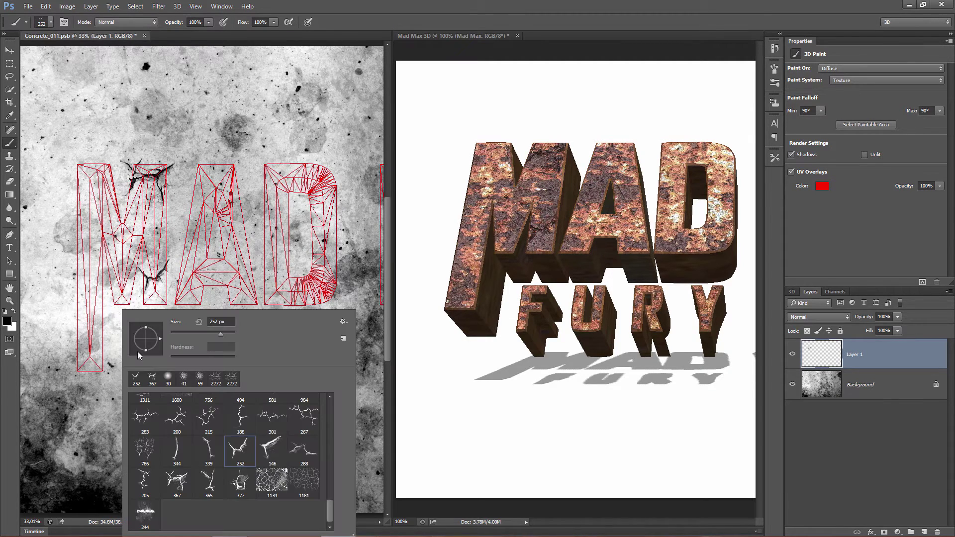
left_click(269, 418)
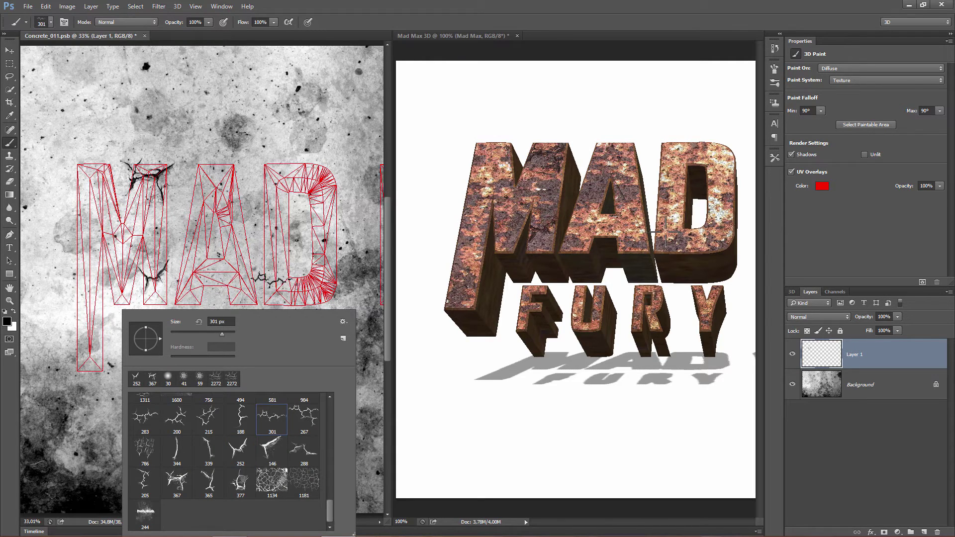
key("Return")
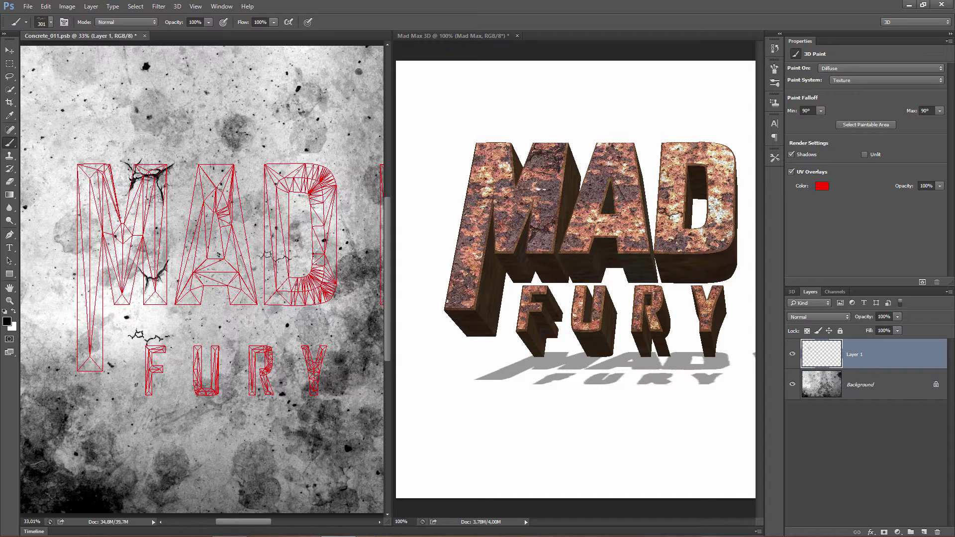
Step: Stamp cracks with the 215 px brush over the F of FURY and the upper-left corner of MAD's M
right_click(596, 314)
left_click(309, 418)
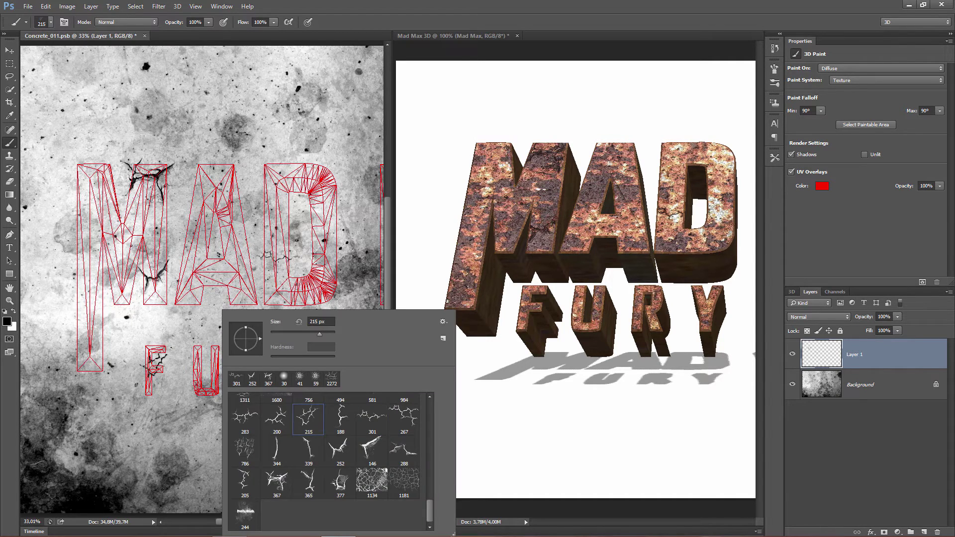
left_click(531, 307)
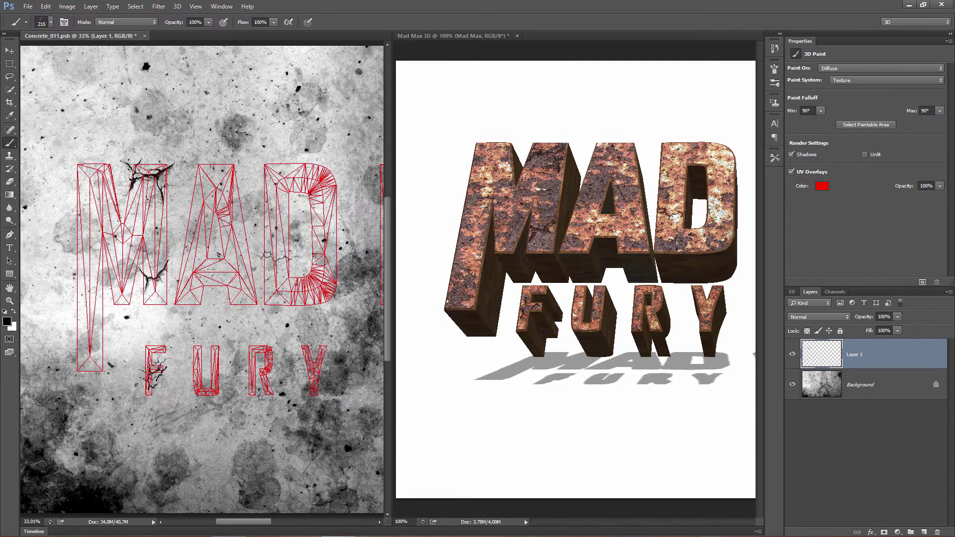
left_click(532, 308)
left_click(475, 147)
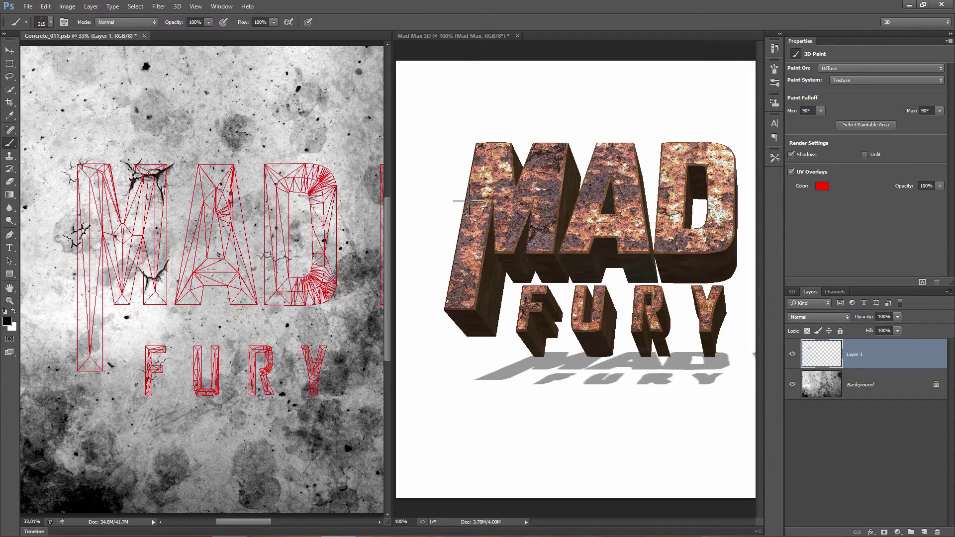
Step: Stamp another 215 px crack on the left side of the U in FURY
right_click(202, 236)
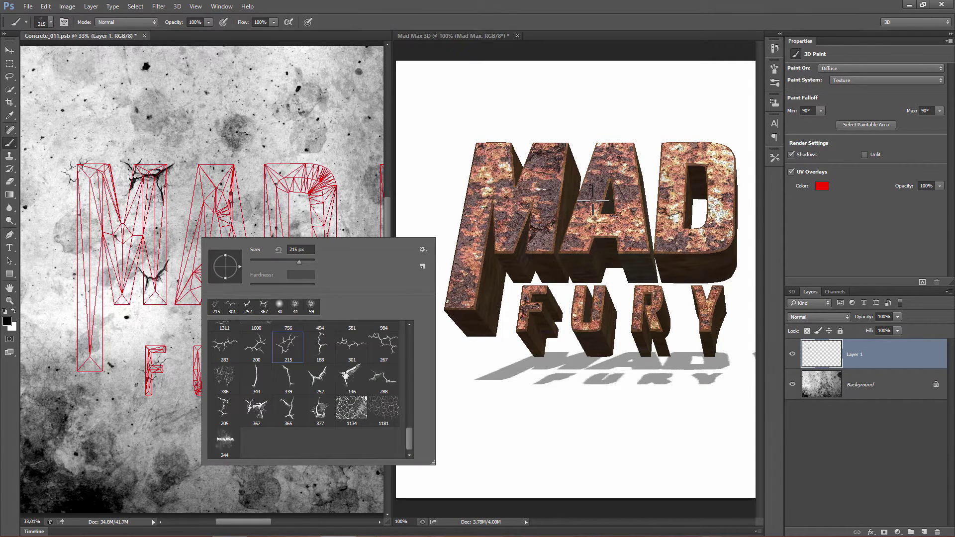
left_click_drag(410, 441, 411, 432)
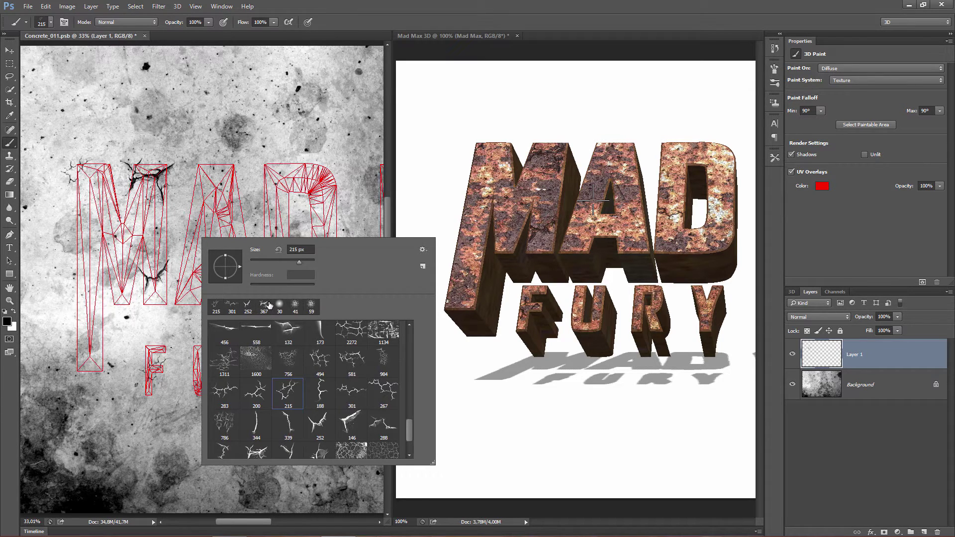
left_click(387, 215)
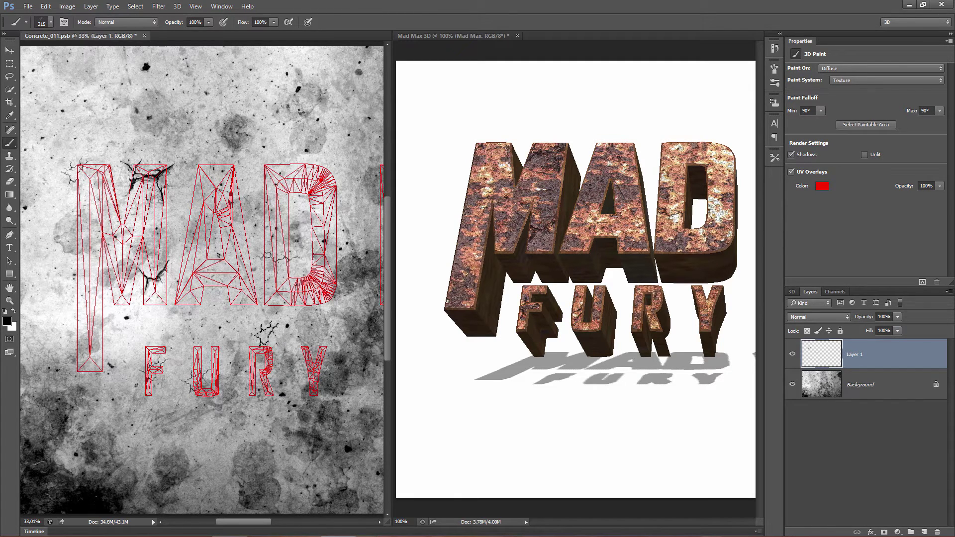
right_click(271, 339)
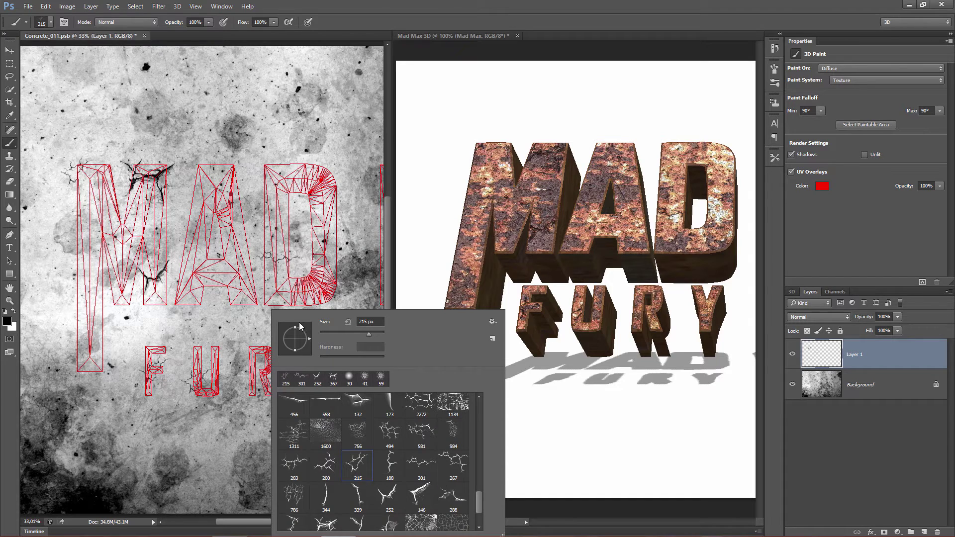
Step: Delete Layer 1 with the small crack stamps and add a new empty layer above the Background
left_click(886, 357)
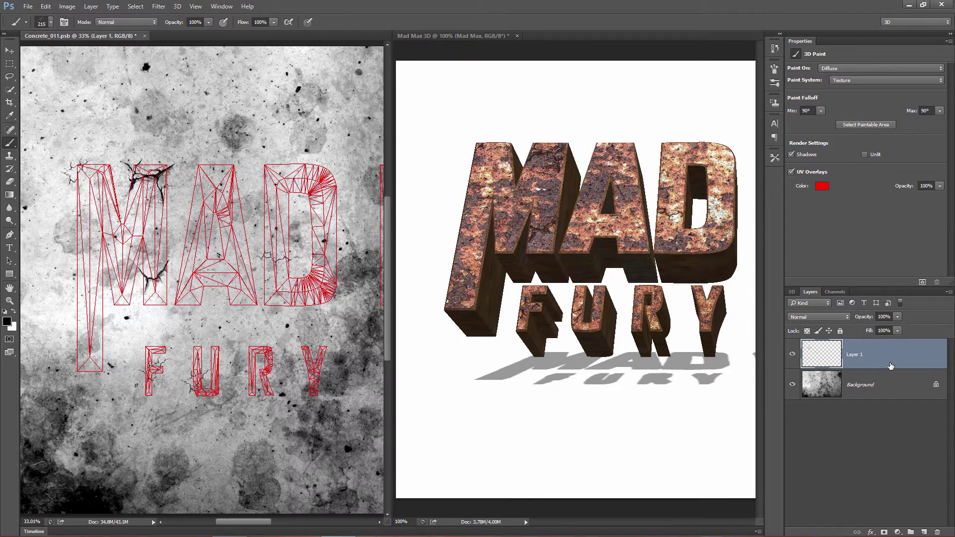
mouse_move(893, 387)
left_mouse_down()
mouse_move(911, 498)
mouse_move(937, 531)
left_mouse_up()
left_click(923, 532)
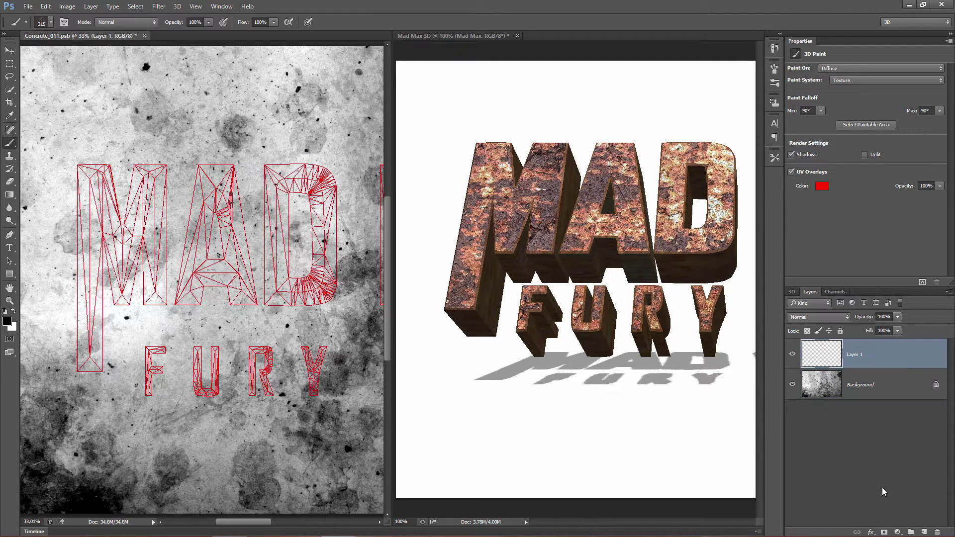
Step: Choose the large 2272 px crack network brush for painting on the new layer
right_click(221, 256)
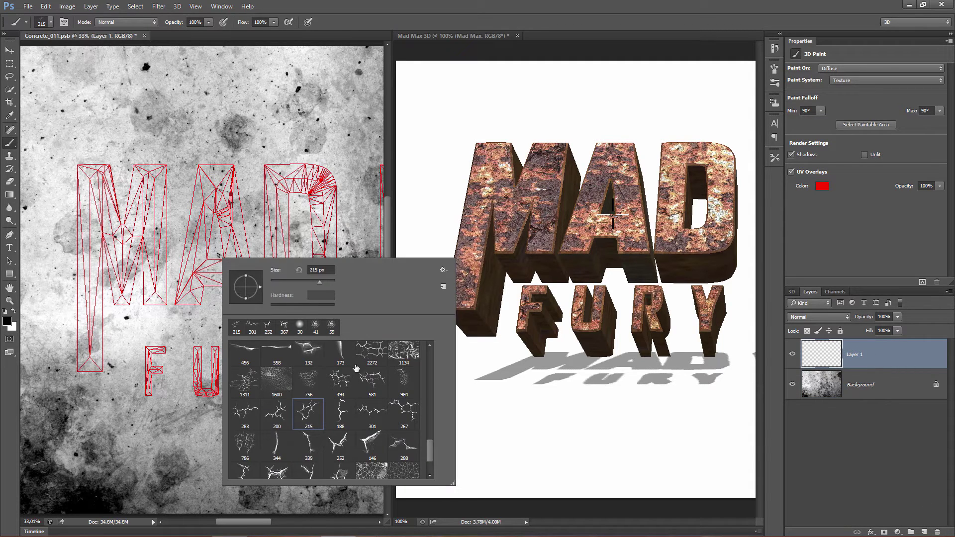
left_click_drag(430, 446, 429, 441)
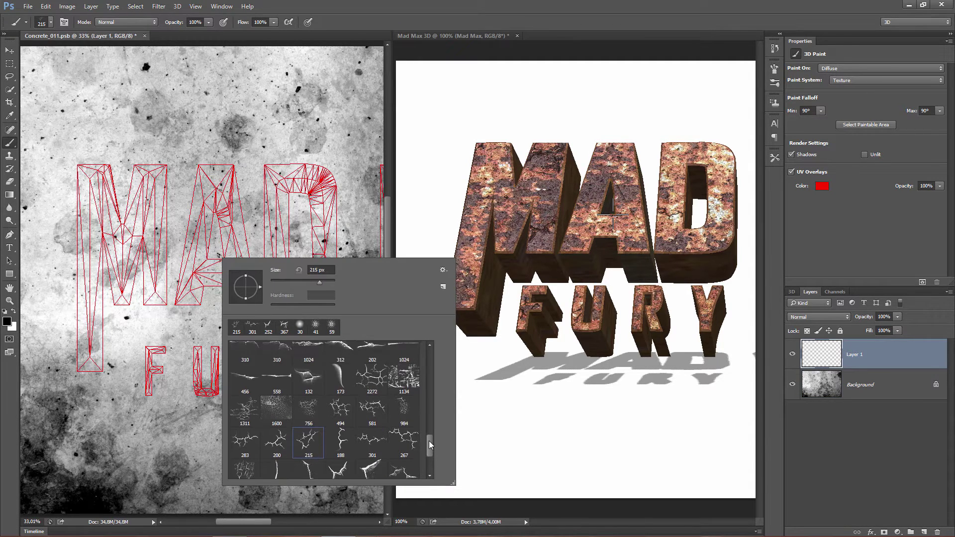
left_click(372, 389)
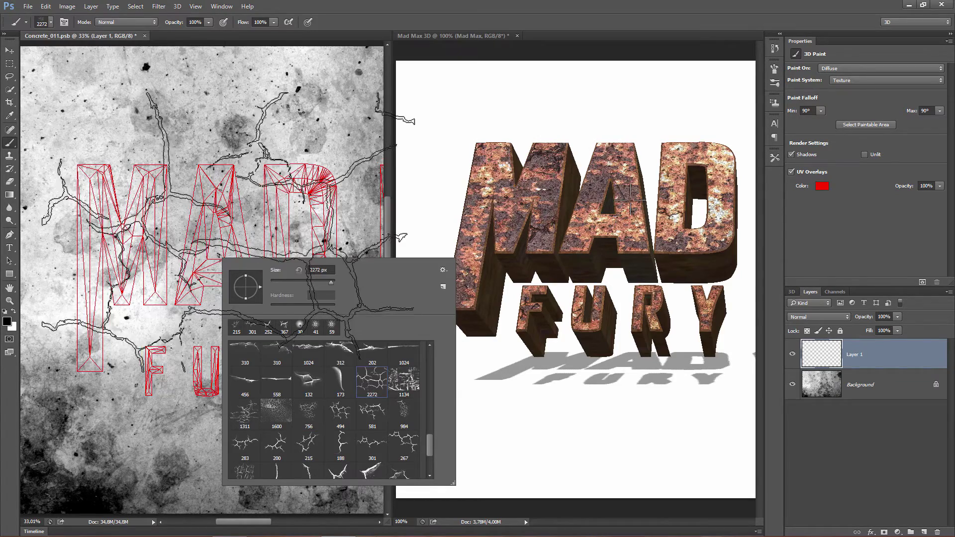
left_click(391, 20)
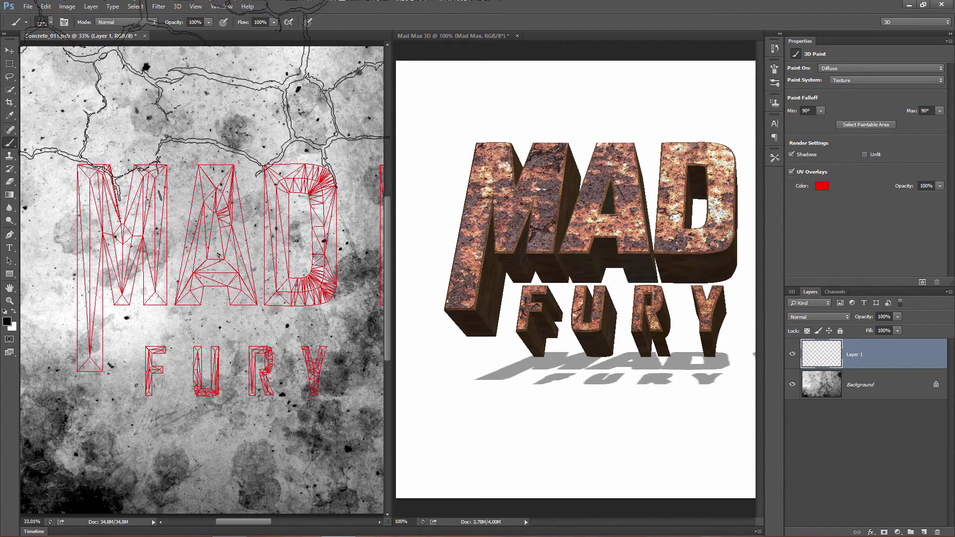
Step: Consolidate the side-by-side documents back into tabs
left_click(205, 7)
mouse_move(207, 17)
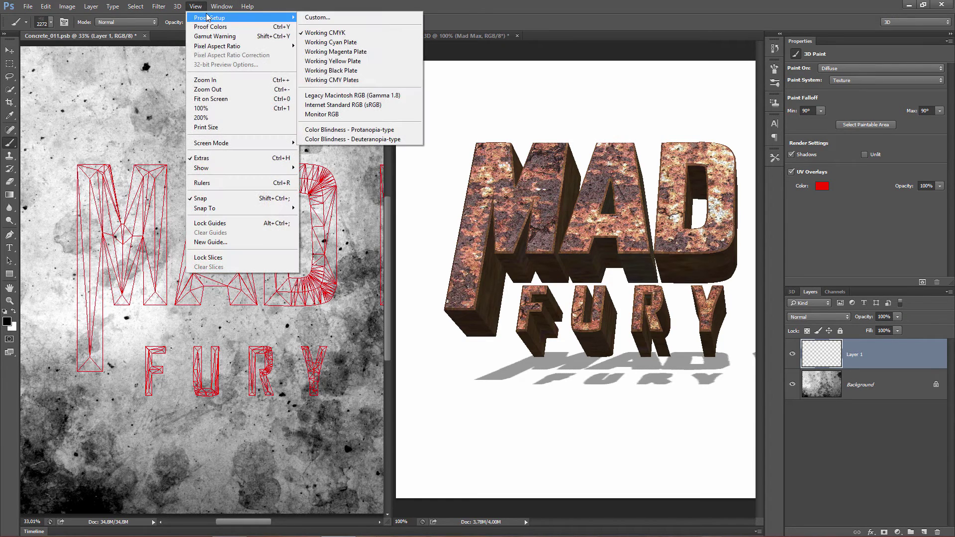
mouse_move(251, 19)
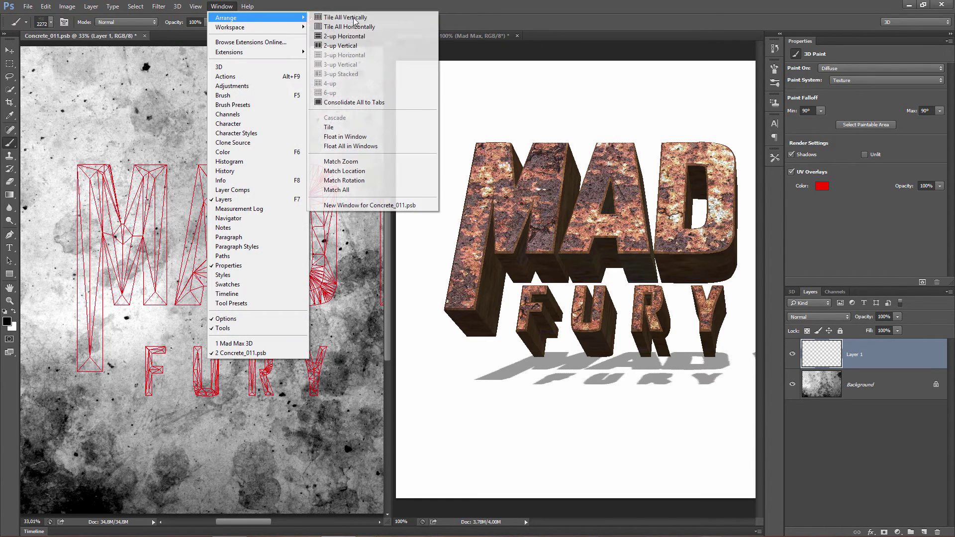
left_click(348, 102)
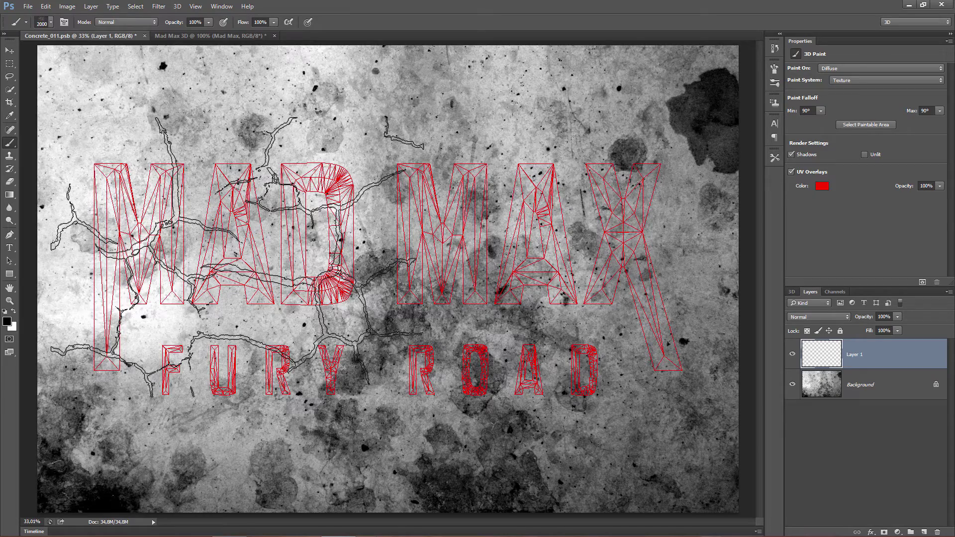
Step: Reduce the crack network brush to 1500 px and stamp it in black across the word MAD
key("bracketleft")
key("bracketleft")
key("bracketleft")
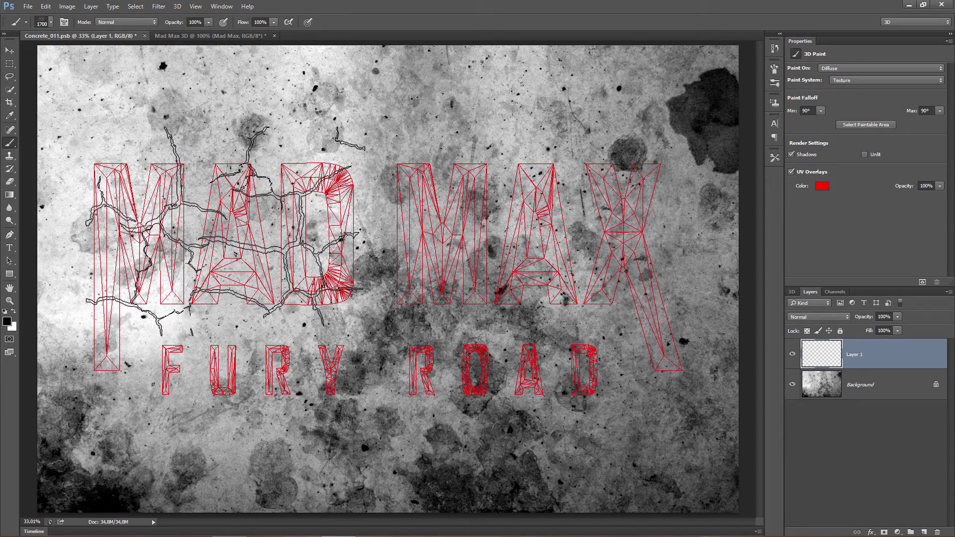
left_click(224, 229)
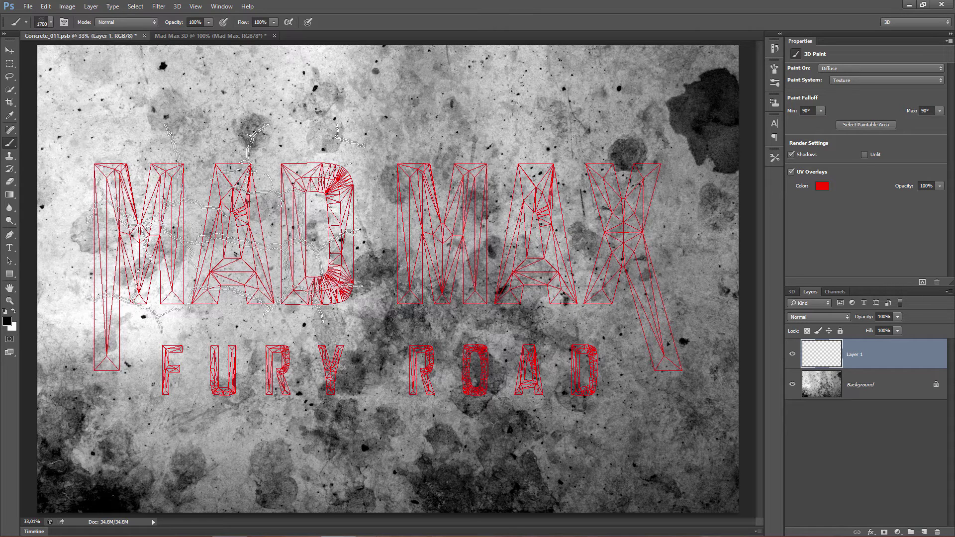
left_click(224, 224)
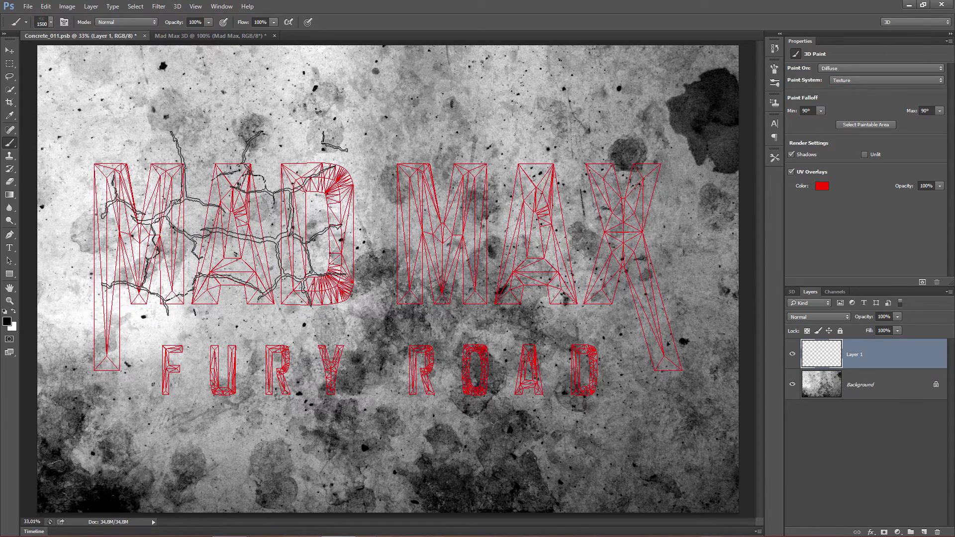
left_click(223, 224)
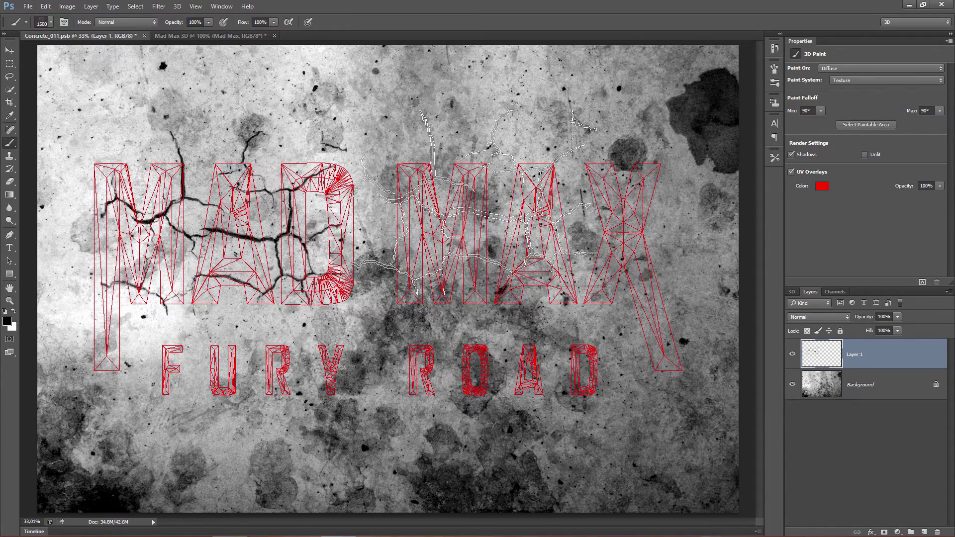
Step: Rotate the 1500 px crack network brush to a new angle and stamp it in black across the end of the word MAX
right_click(537, 255)
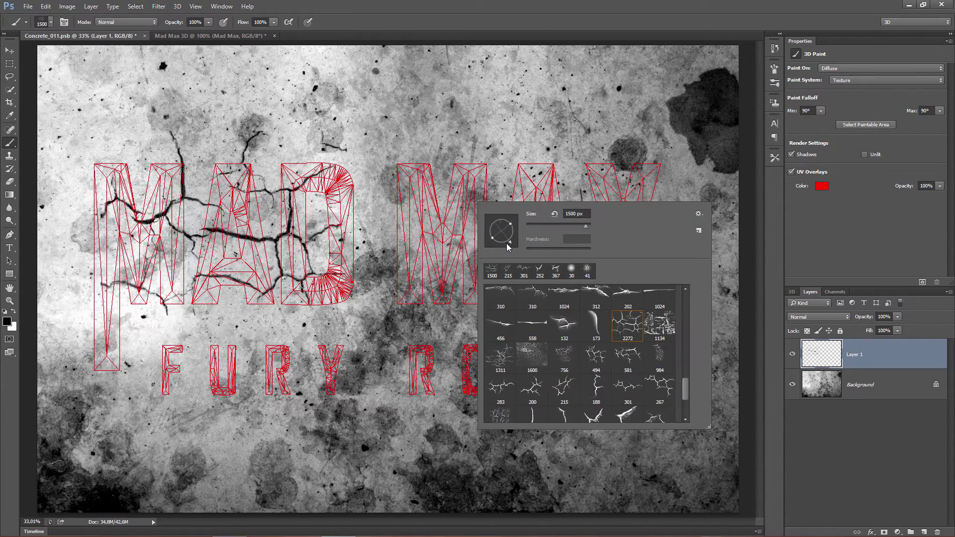
left_click_drag(496, 244, 492, 241)
key("Return")
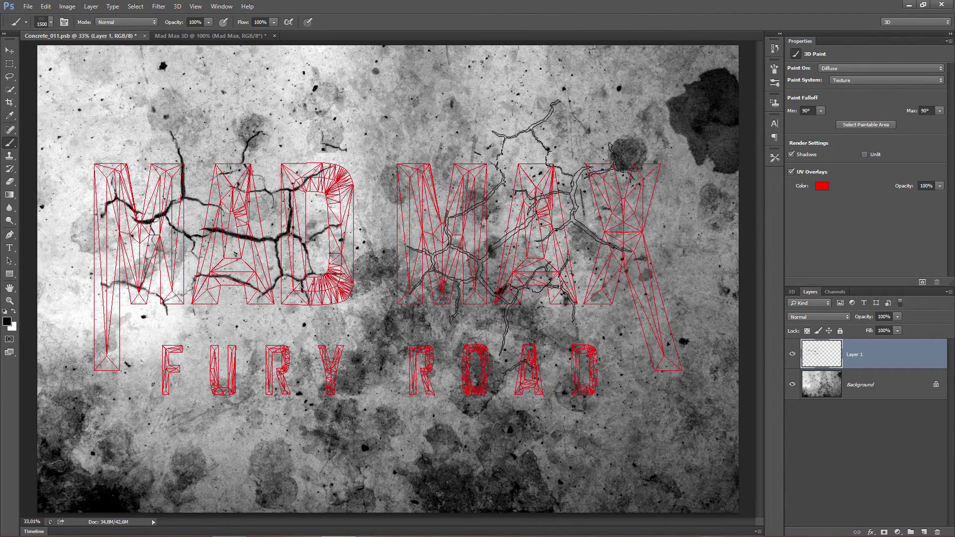
left_click(605, 212)
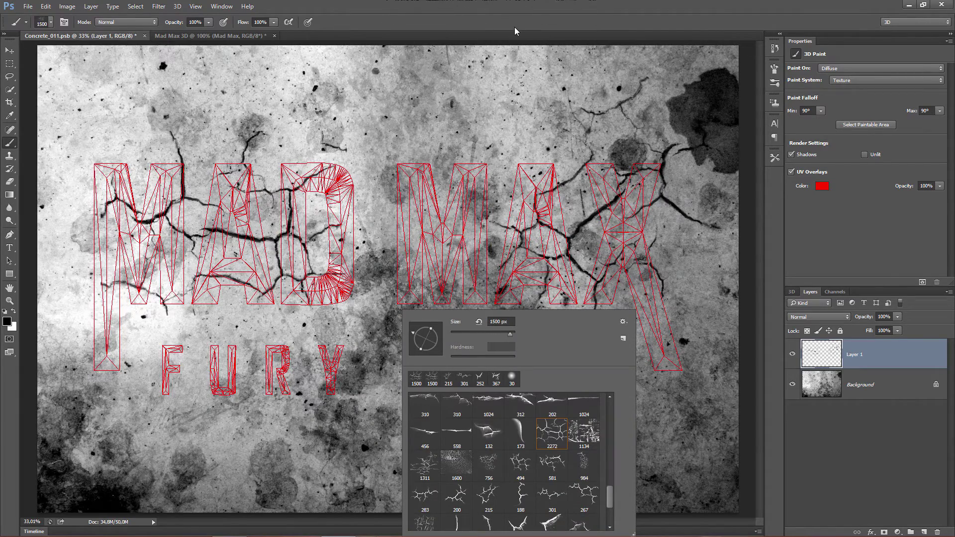
Step: Stamp more black crack networks between MAD and MAX, over ROAD, and across both lower corners of the concrete texture
left_click(453, 279)
left_click(437, 336)
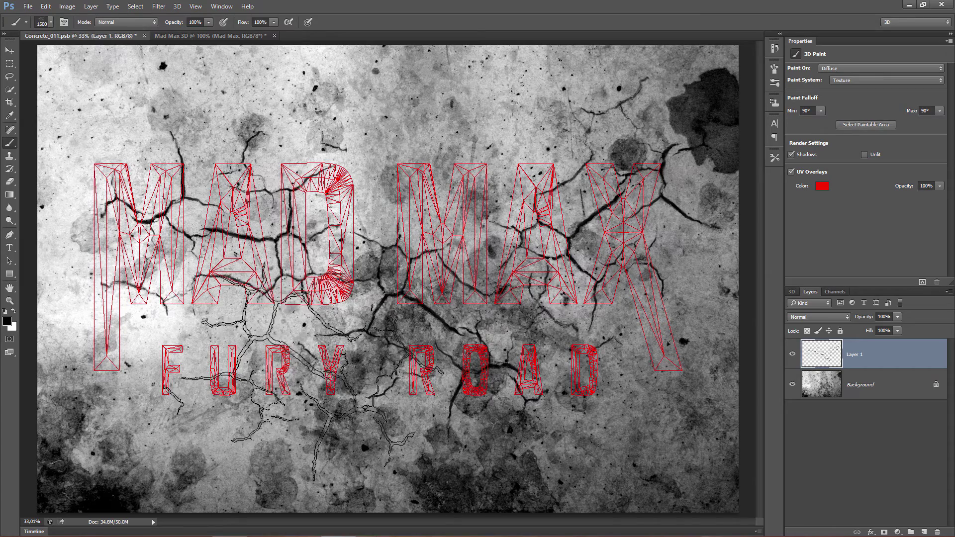
left_click(226, 473)
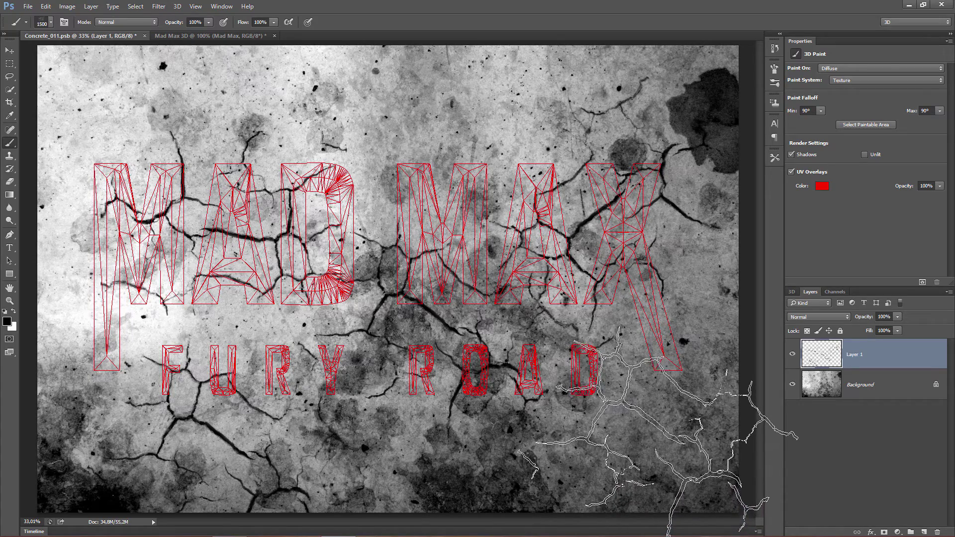
left_click(647, 432)
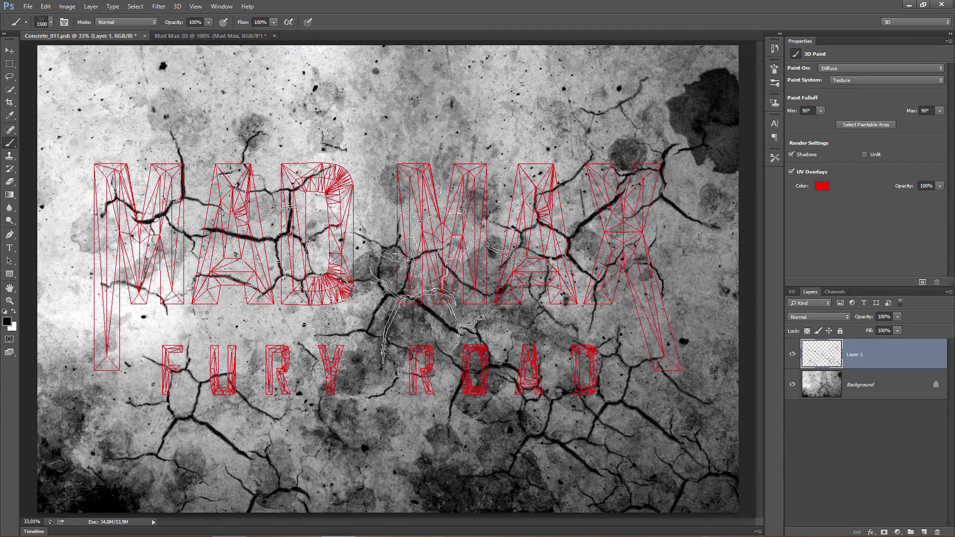
Step: Save the Concrete_011.psb bump texture with Maximize Compatibility and return to the Mad Max 3D document
left_click(269, 36)
key("ctrl+s")
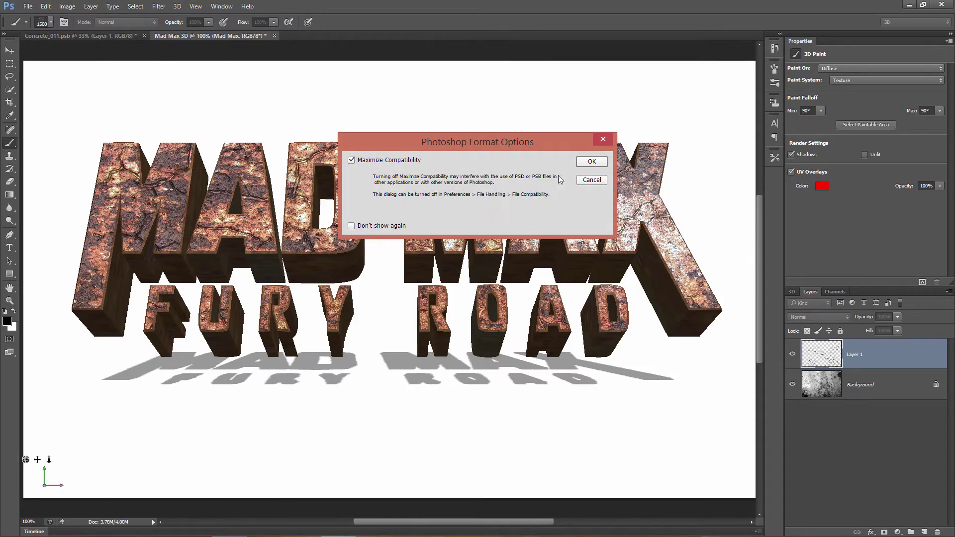
left_click(591, 162)
key("ctrl+w")
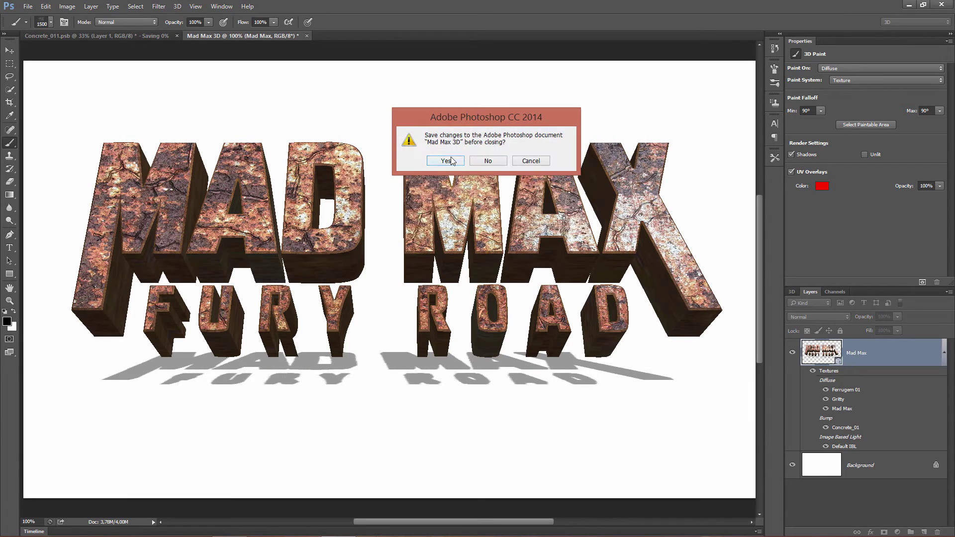
left_click(445, 162)
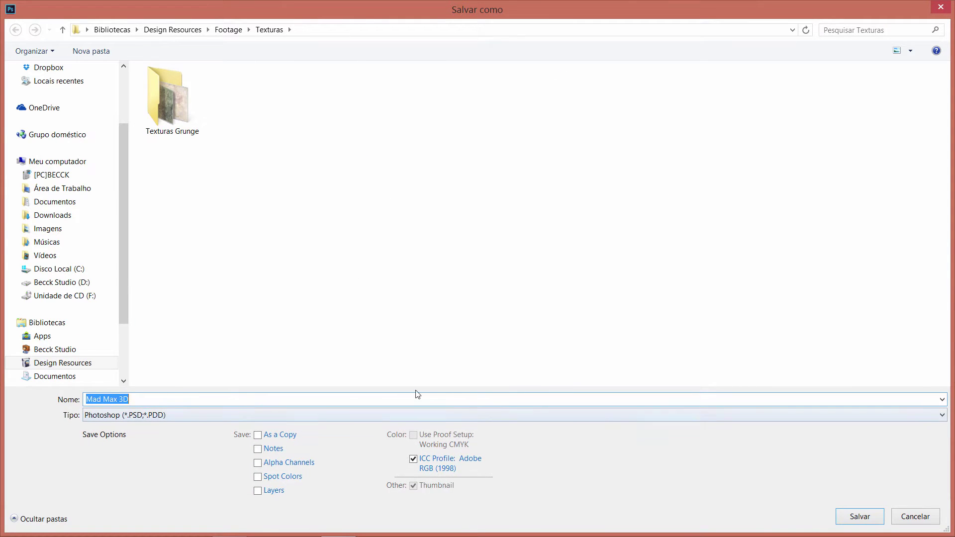
left_click(908, 513)
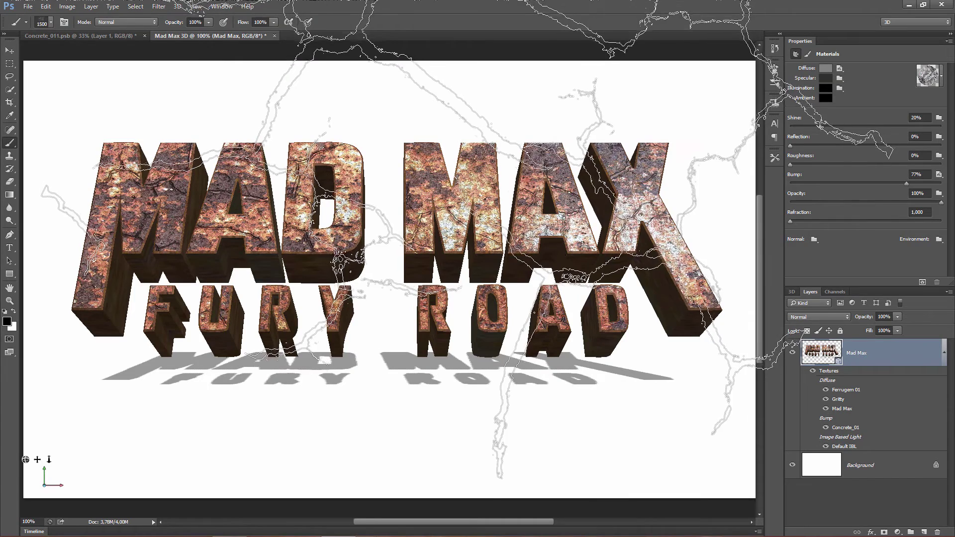
Step: Switch to the Move tool, hide the 3D guides, and set the front inflation material's bump to 80%
key("v")
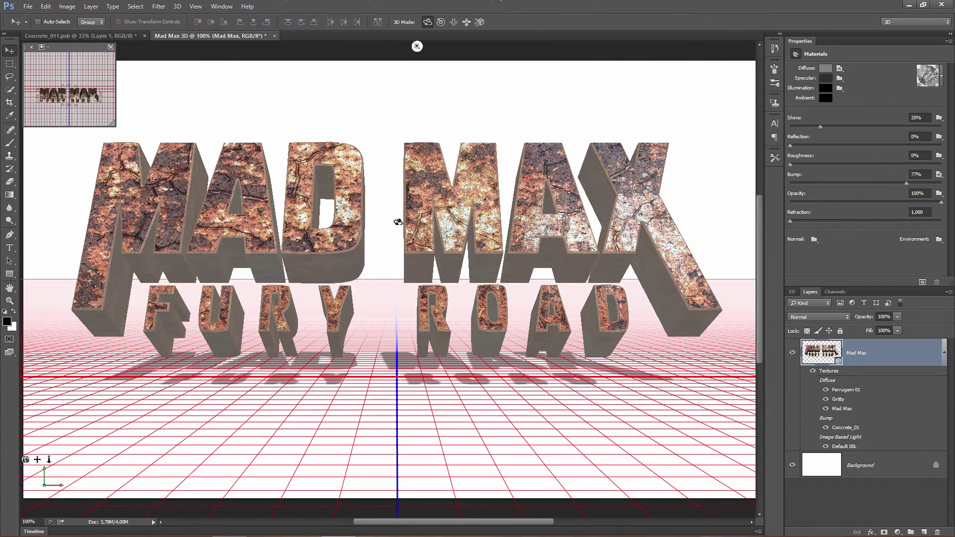
key("ctrl+h")
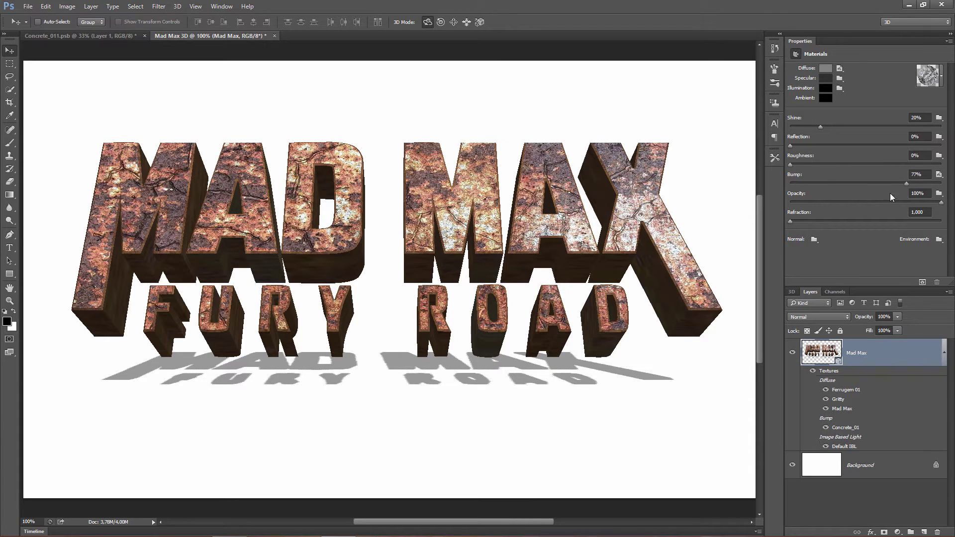
mouse_move(906, 184)
left_mouse_down()
mouse_move(873, 184)
mouse_move(937, 185)
mouse_move(911, 185)
left_mouse_up()
Step: Filter the 3D scene to its lights and show the settings of Infinite Light 1
left_click(795, 292)
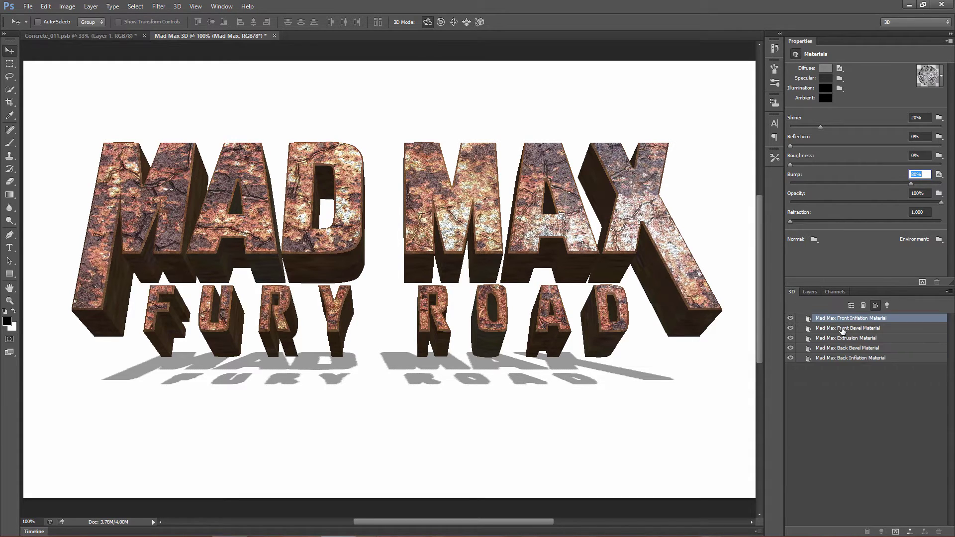
left_click(886, 306)
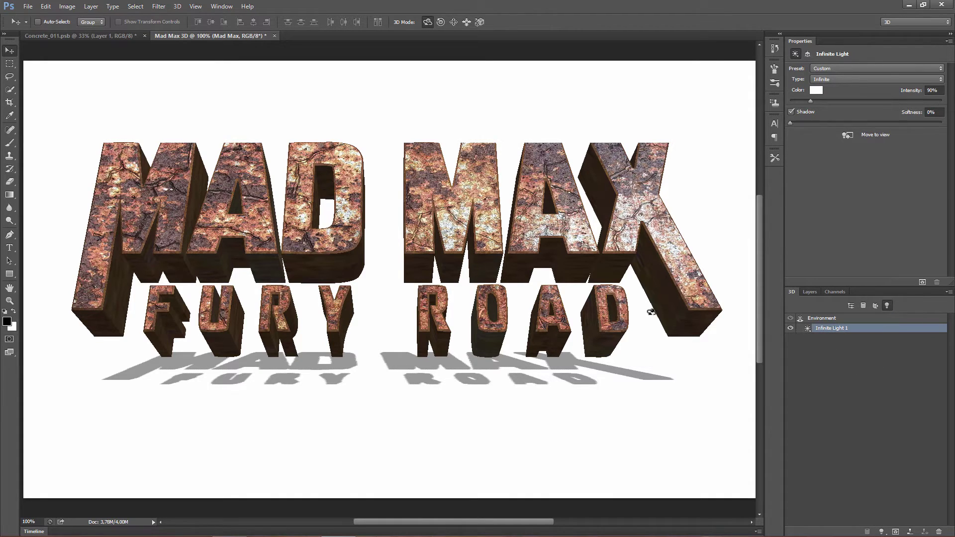
Step: Rotate the infinite light to shine on the lettering from the upper left, with its shadow softness set to 0%
left_click(461, 246)
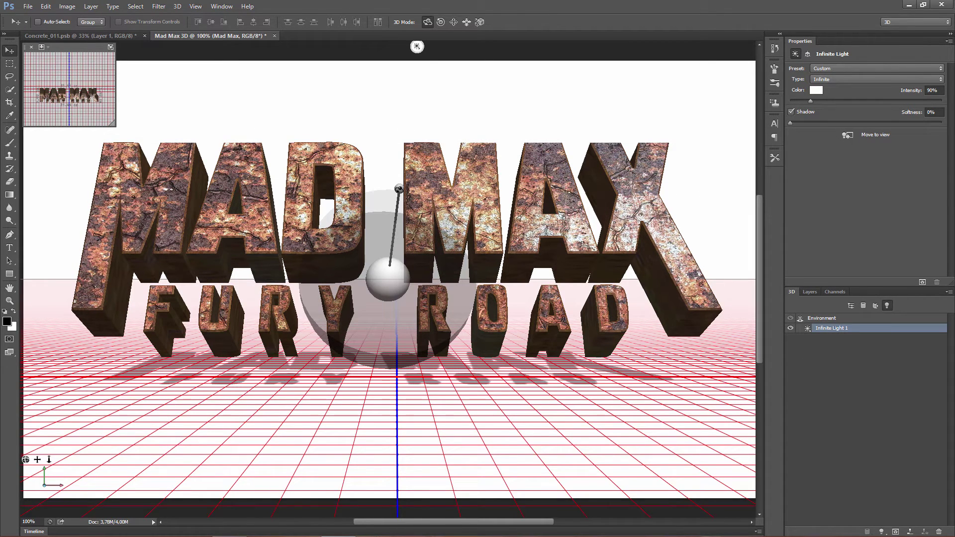
mouse_move(399, 189)
left_mouse_down()
mouse_move(407, 199)
mouse_move(357, 293)
mouse_move(396, 271)
mouse_move(376, 271)
mouse_move(368, 255)
mouse_move(359, 266)
left_mouse_up()
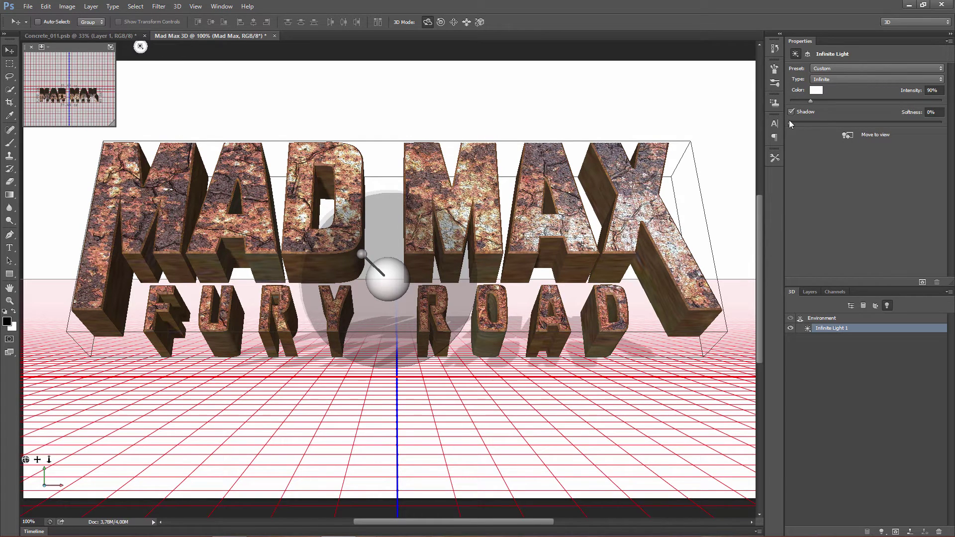
mouse_move(791, 122)
left_mouse_down()
mouse_move(817, 125)
mouse_move(796, 128)
left_mouse_up()
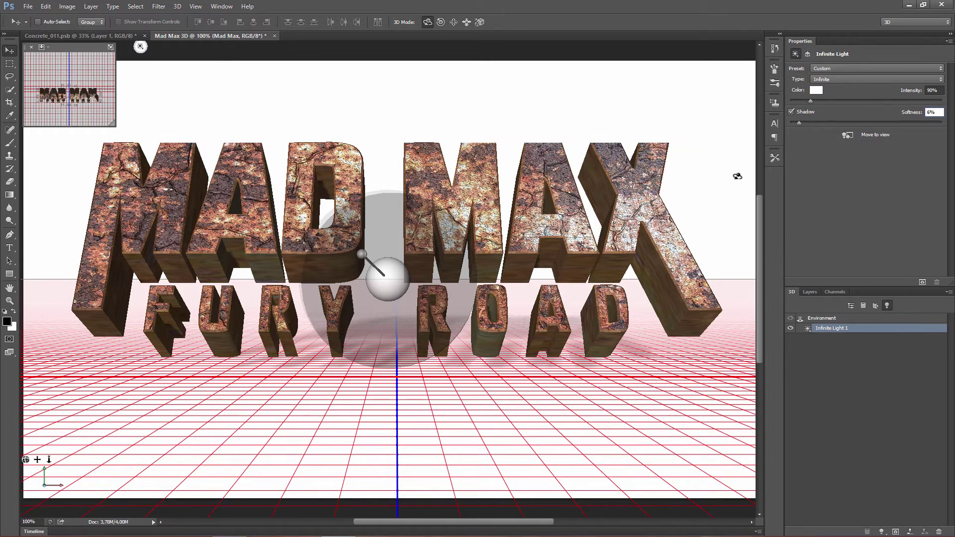
left_click_drag(801, 123, 784, 127)
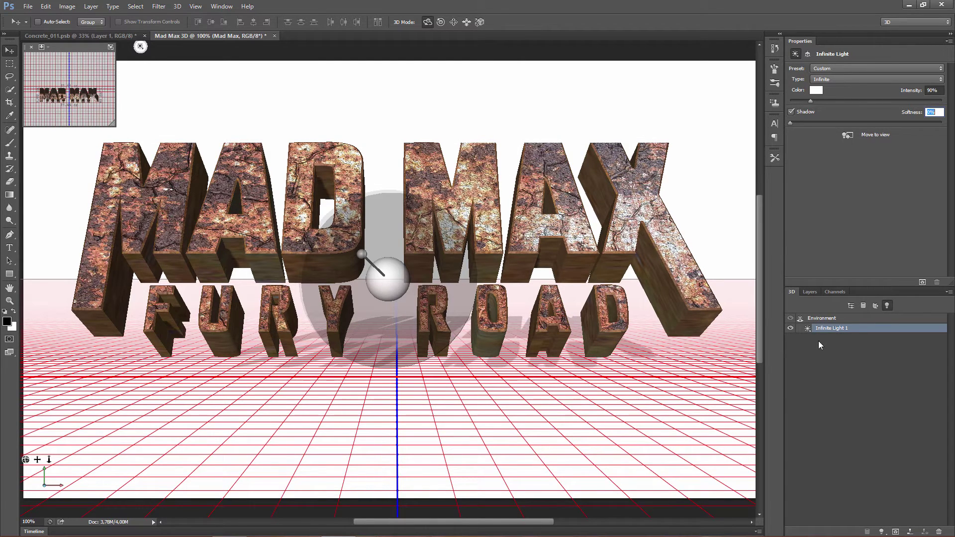
Step: Hide Infinite Light 1 and add a new point light to the 3D scene
left_click(791, 329)
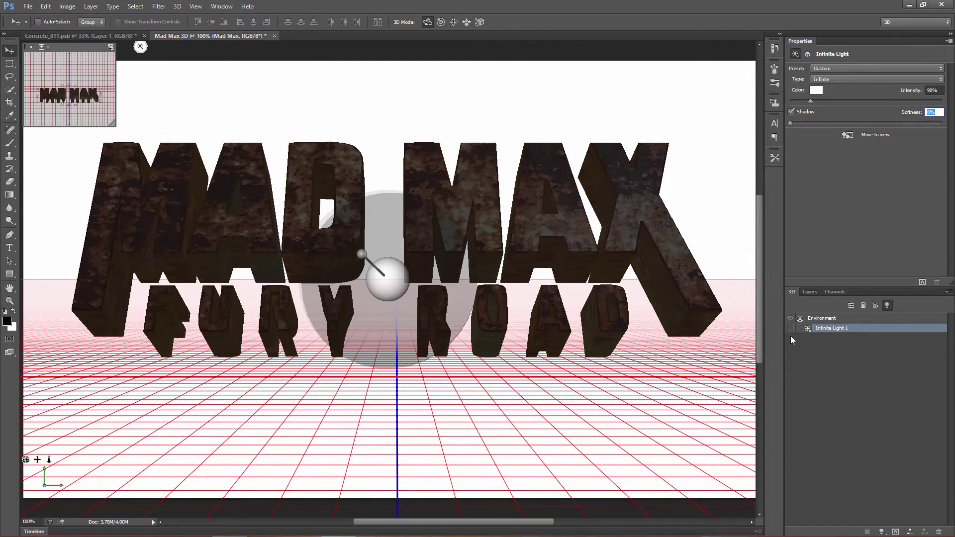
left_click(791, 328)
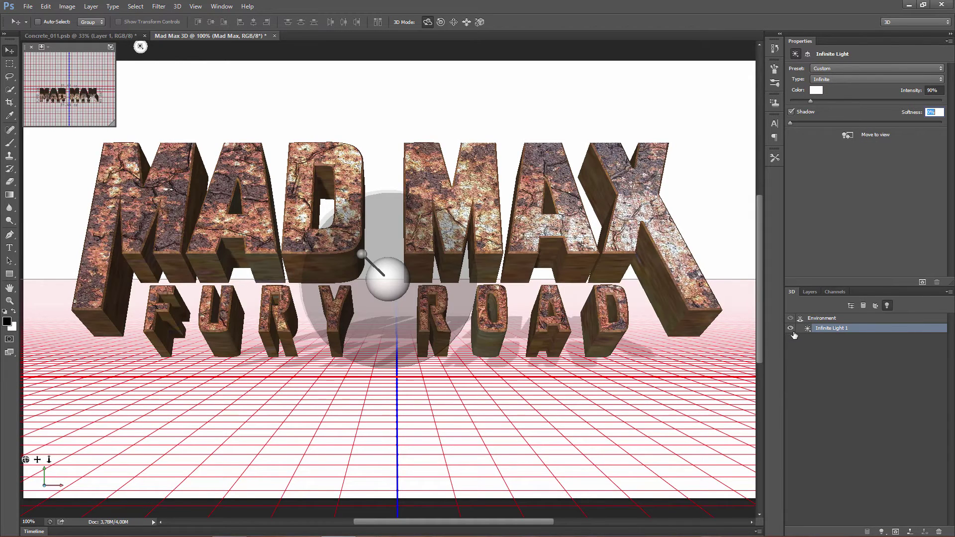
left_click(792, 329)
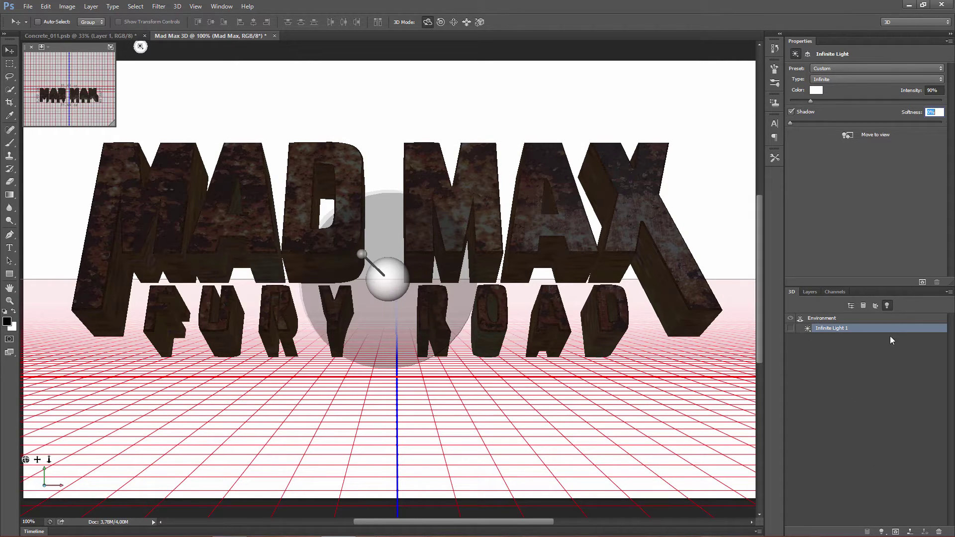
left_click(882, 532)
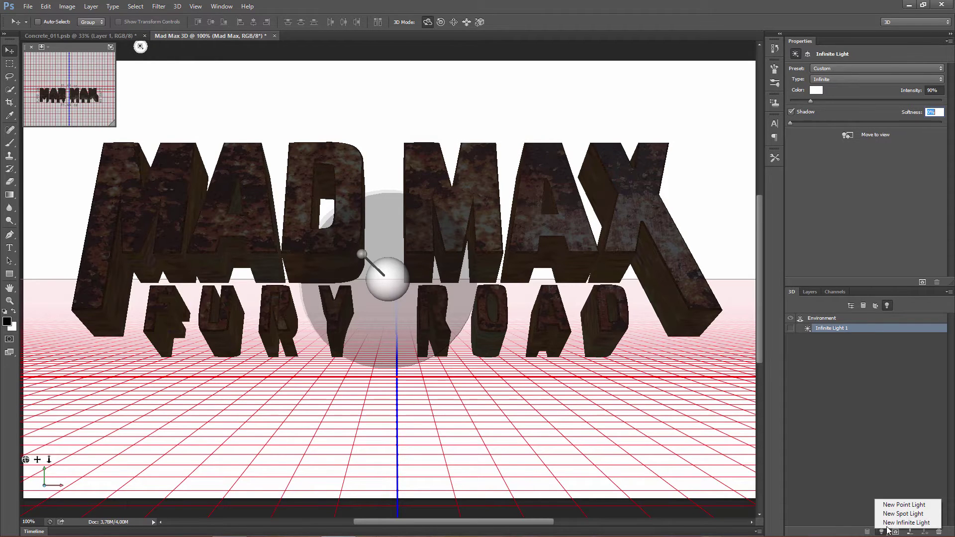
left_click(901, 506)
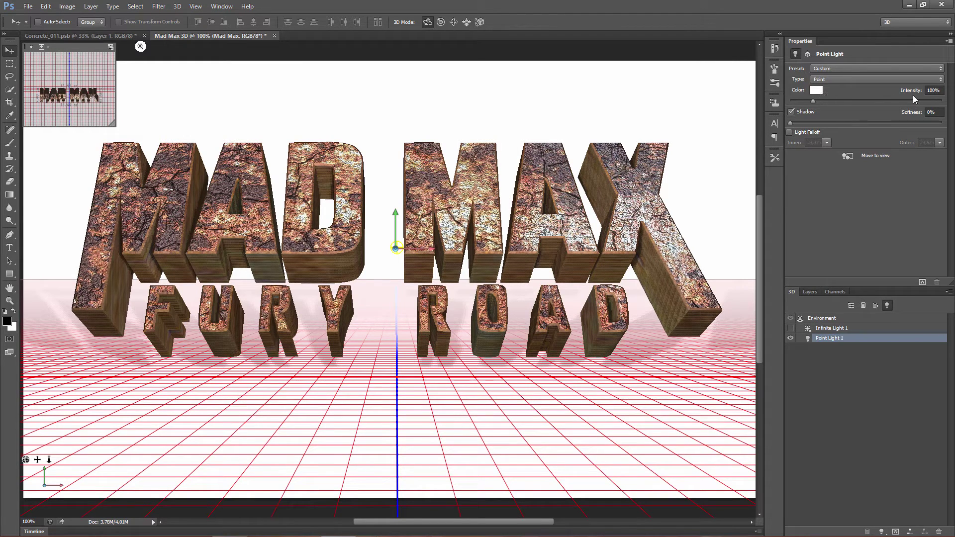
Step: Set the new point light's color to beige, RGB 203, 184, 158
left_click(816, 91)
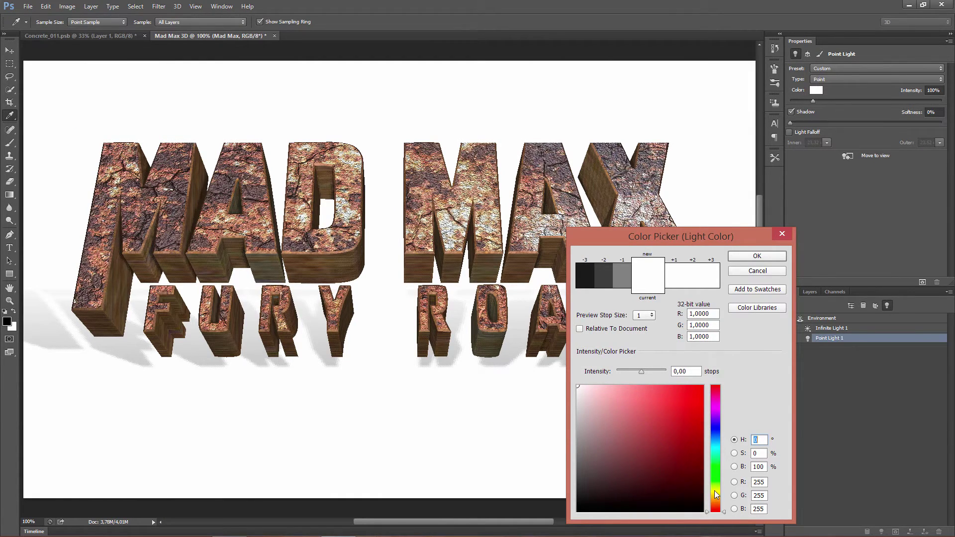
left_click(716, 491)
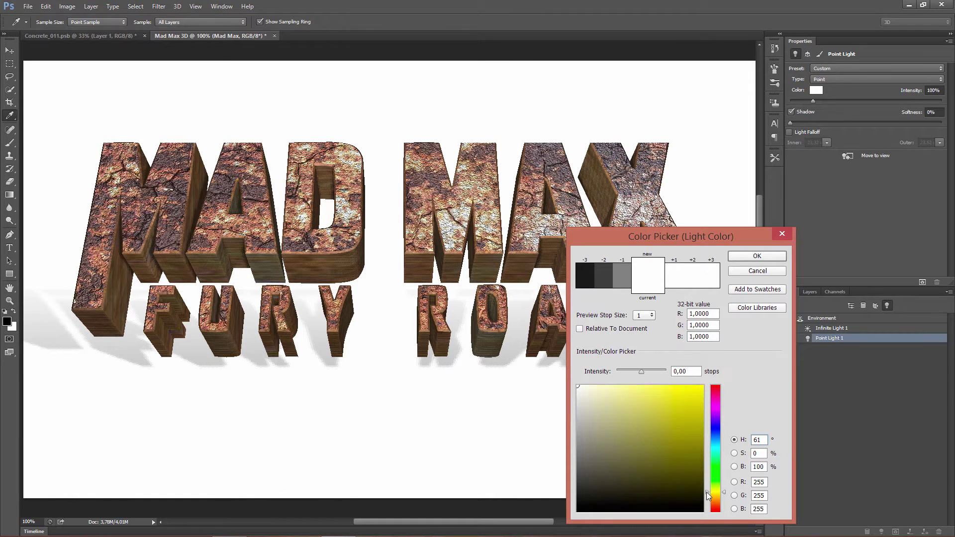
left_click_drag(706, 492, 706, 500)
left_click(605, 411)
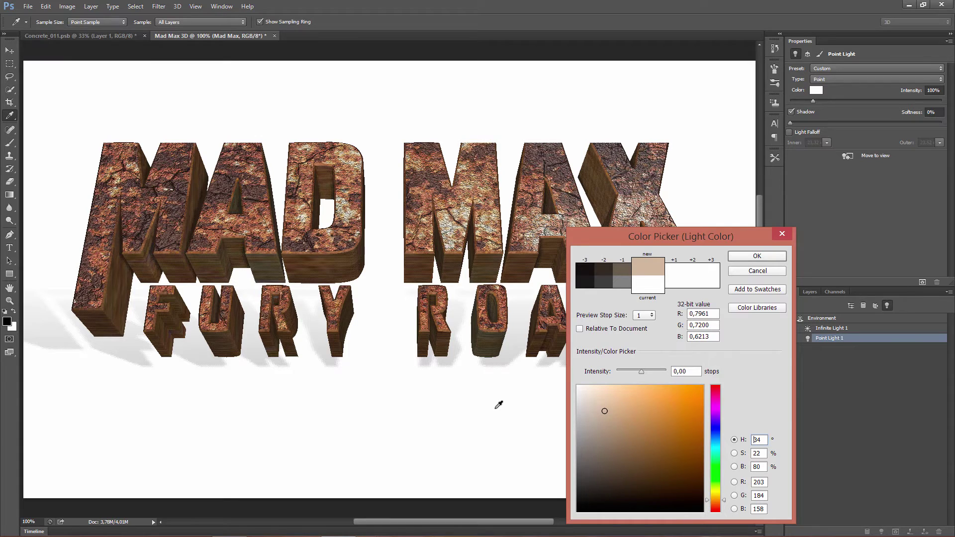
left_click(756, 259)
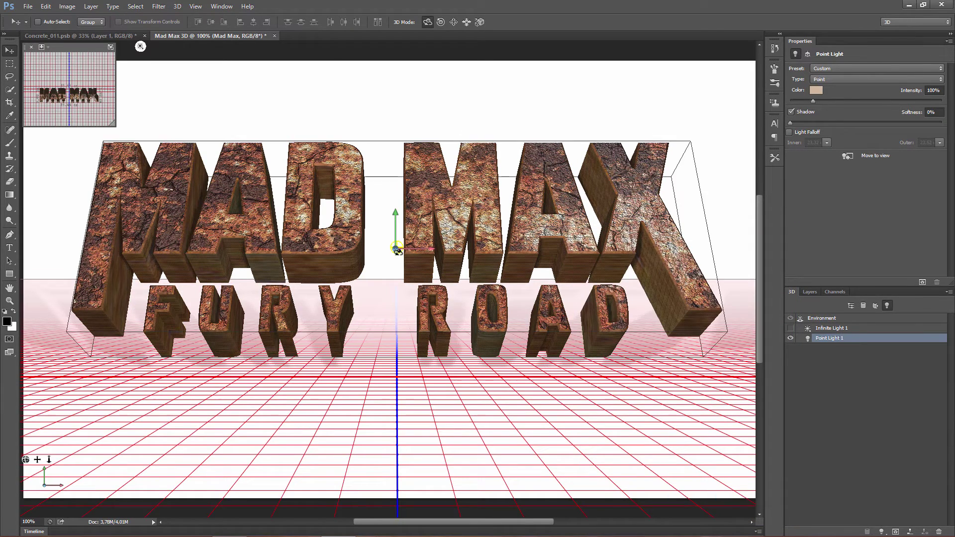
Step: Raise Point Light 1 along its vertical axis to about mid-height of the MAD MAX letters and turn off its shadow
mouse_move(396, 213)
left_mouse_down()
mouse_move(395, 192)
mouse_move(393, 224)
mouse_move(393, 193)
mouse_move(395, 217)
mouse_move(393, 209)
left_mouse_up()
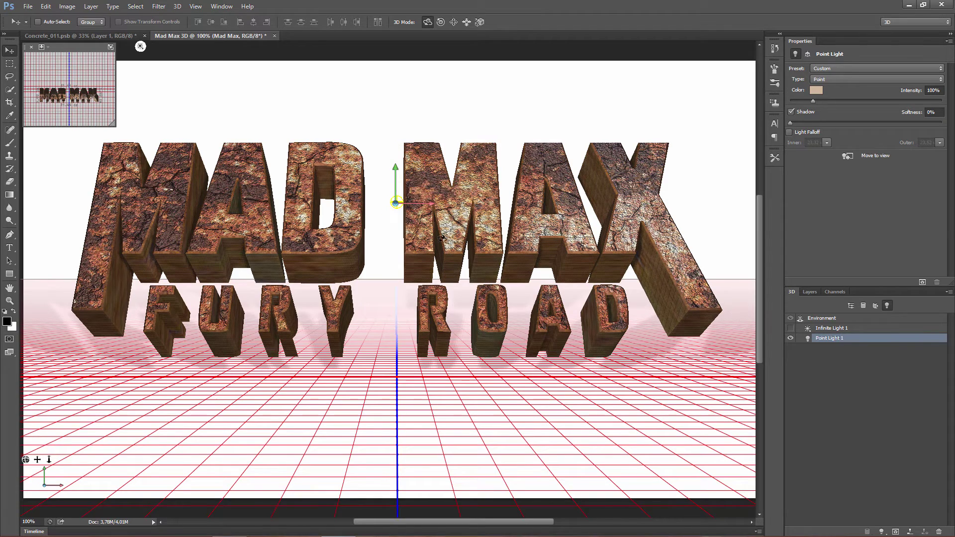
left_click(792, 114)
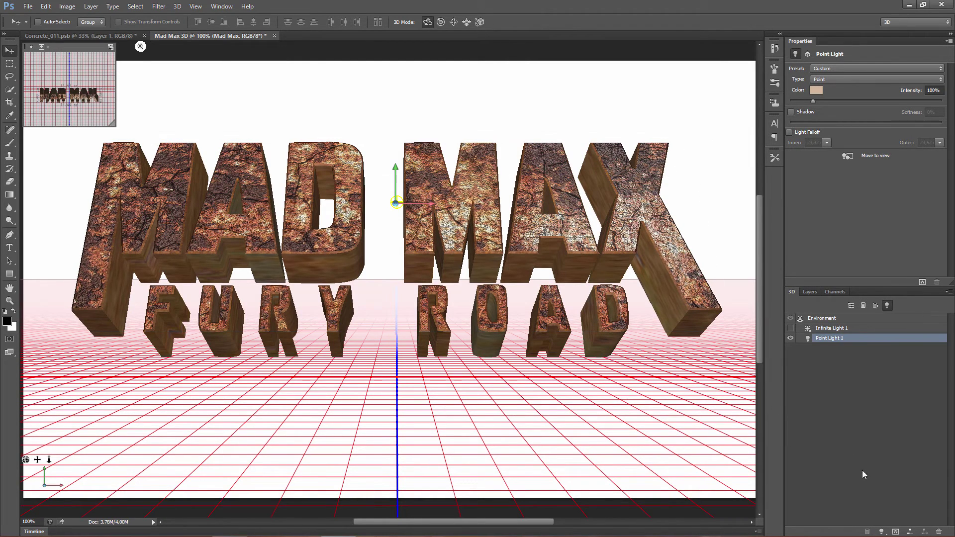
Step: Add a second point light and set its color to dark red, RGB 49, 12, 12
left_click(882, 531)
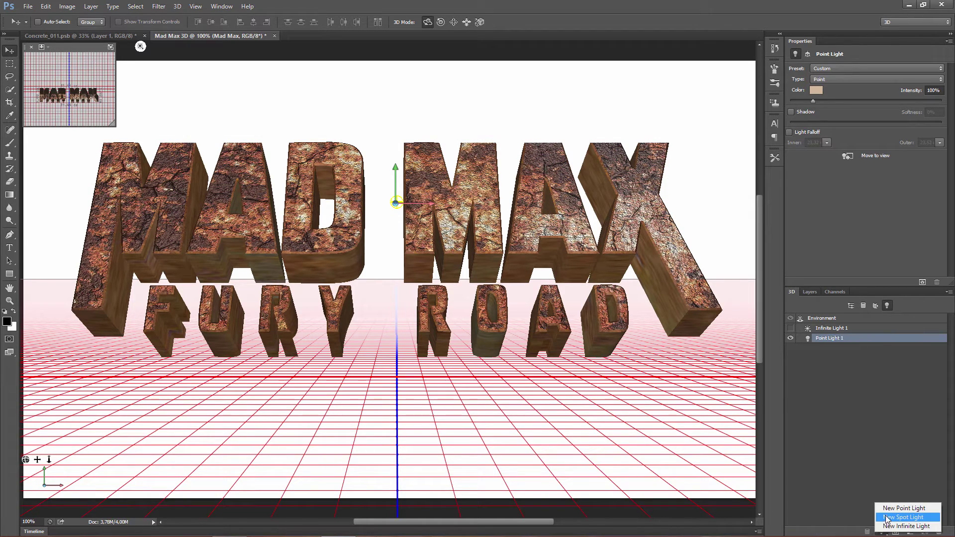
left_click(890, 512)
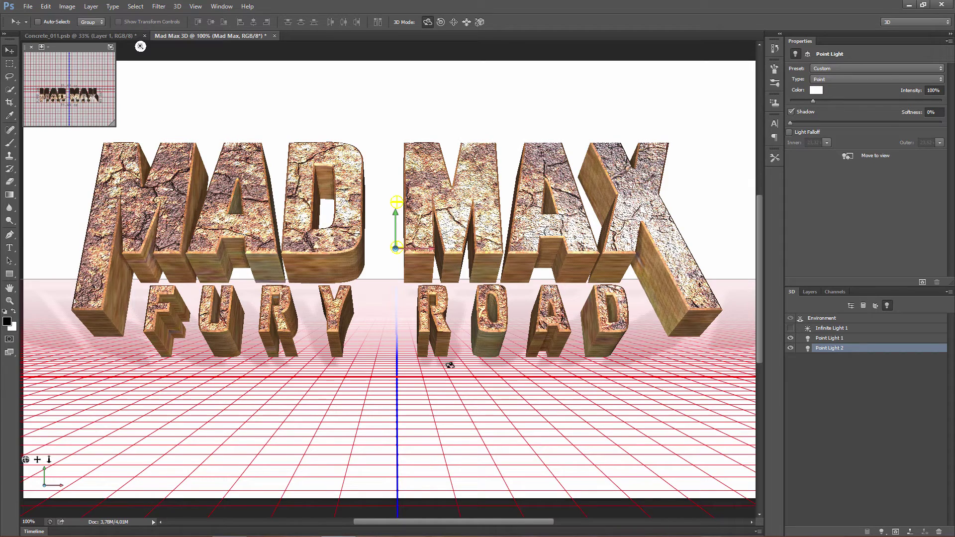
left_click(816, 91)
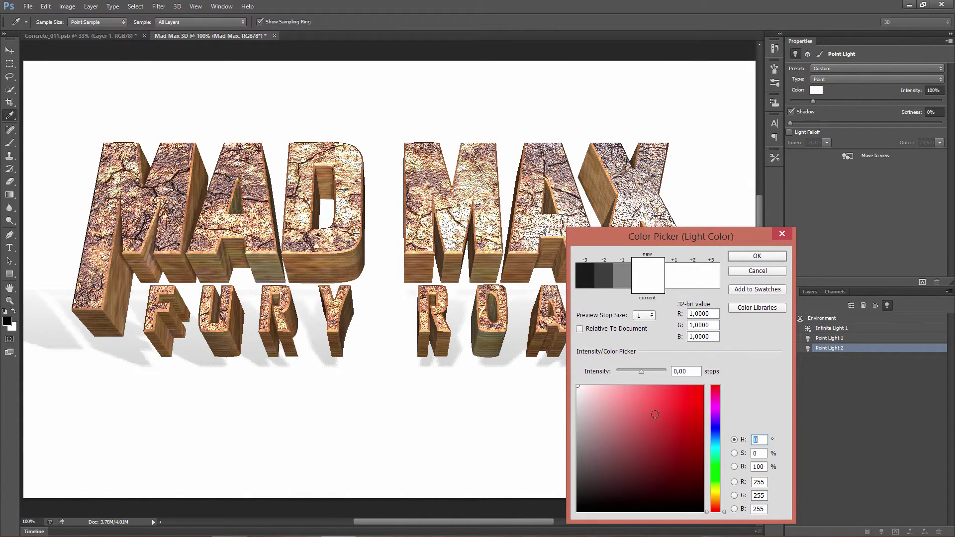
left_click_drag(665, 455, 674, 488)
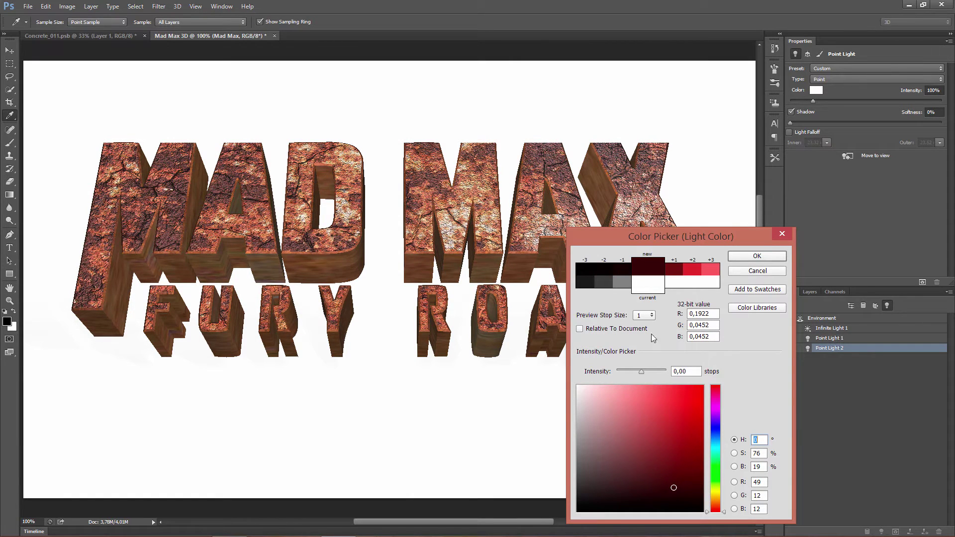
left_click(756, 257)
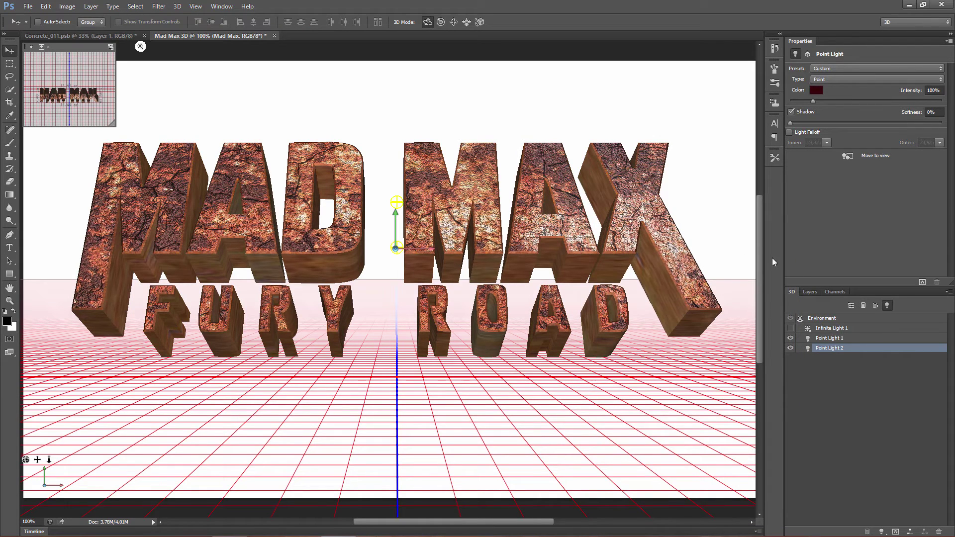
Step: Turn off Point Light 2's shadow and slide it in depth and slightly left, ending at the horizon below Point Light 1
left_click(792, 112)
left_click(467, 23)
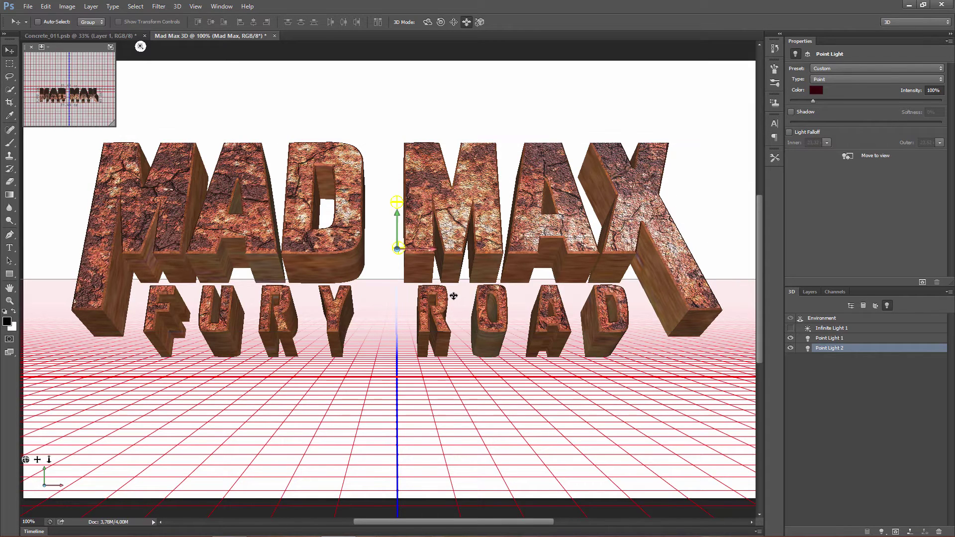
left_click_drag(453, 296, 437, 0)
left_click_drag(397, 400, 408, 13)
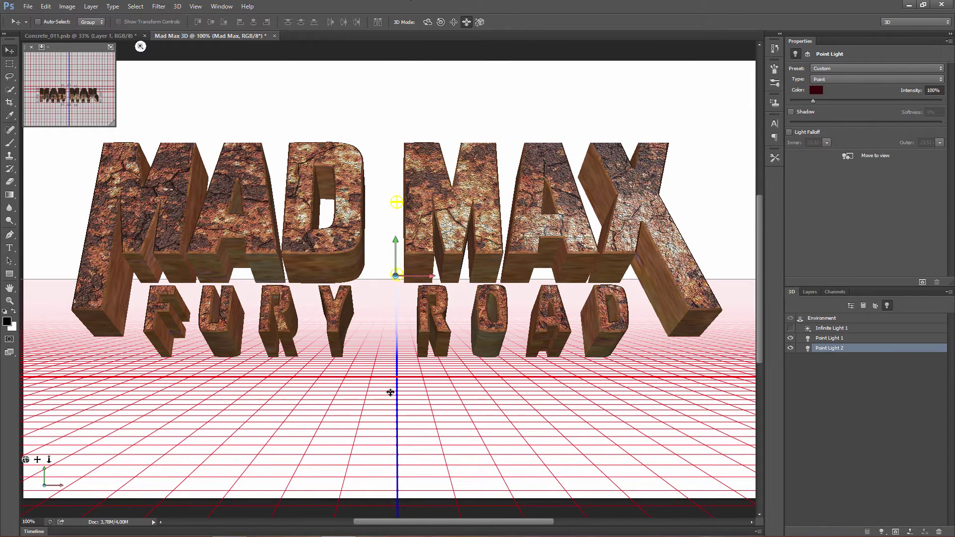
left_click_drag(389, 425, 355, 50)
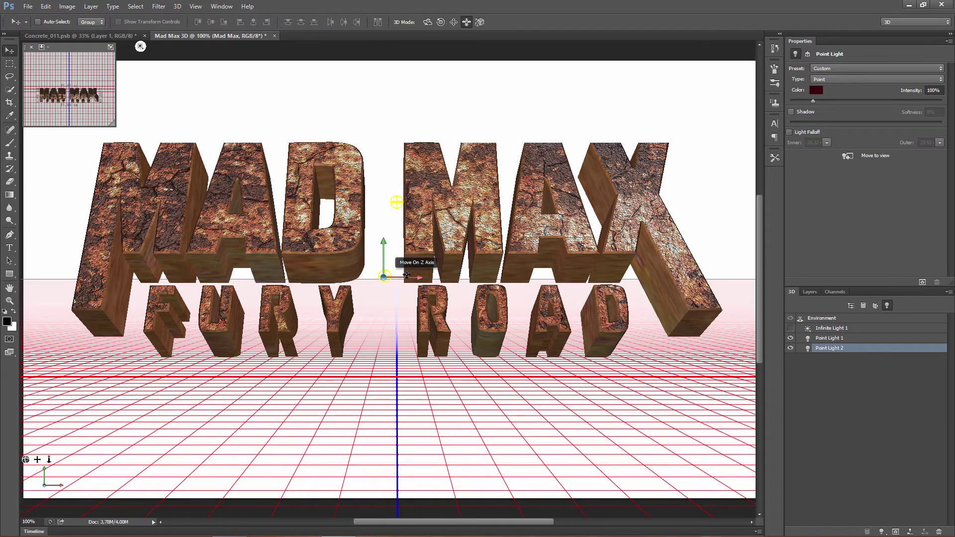
left_click_drag(418, 277, 391, 303)
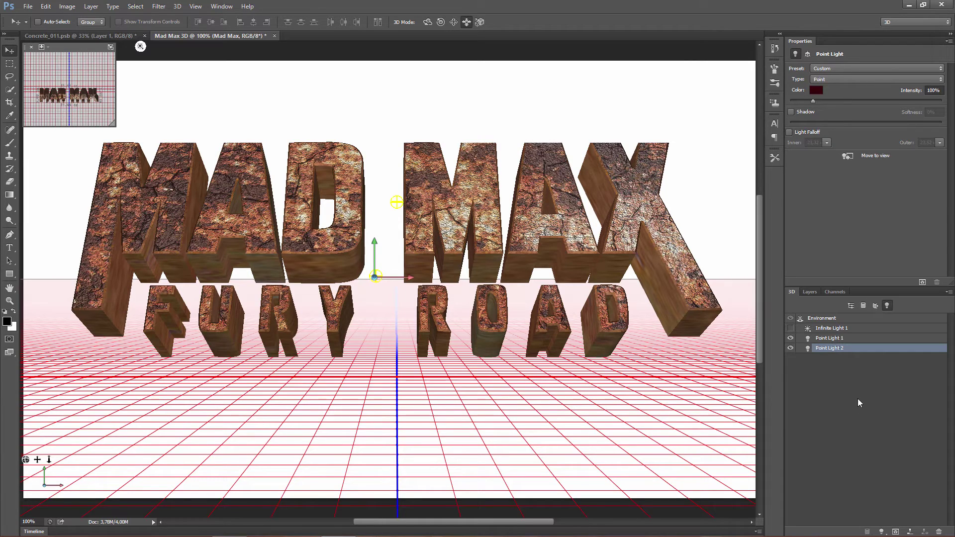
left_click(791, 348)
Step: Place the Framed texture from the Texturas folder as an embedded image directly above the Background layer
left_click(810, 293)
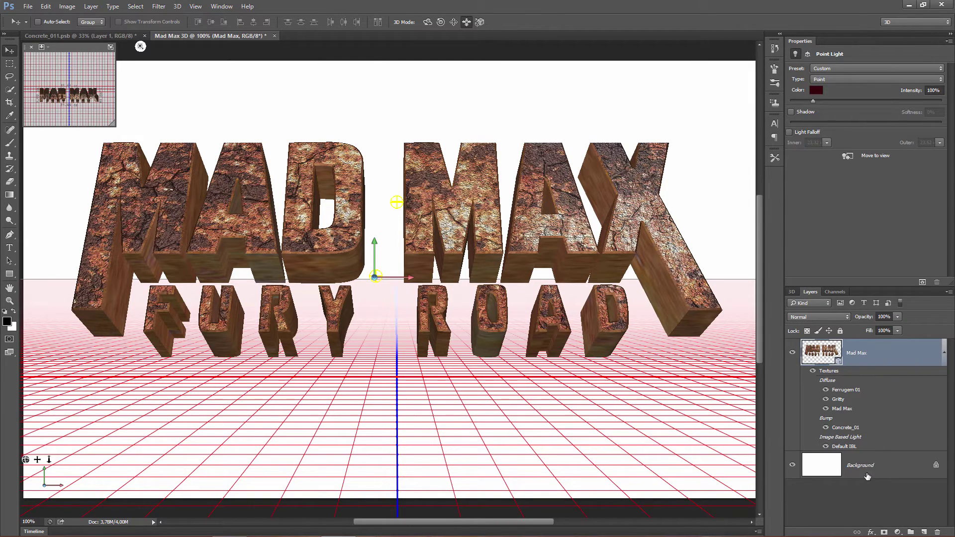
left_click(855, 464)
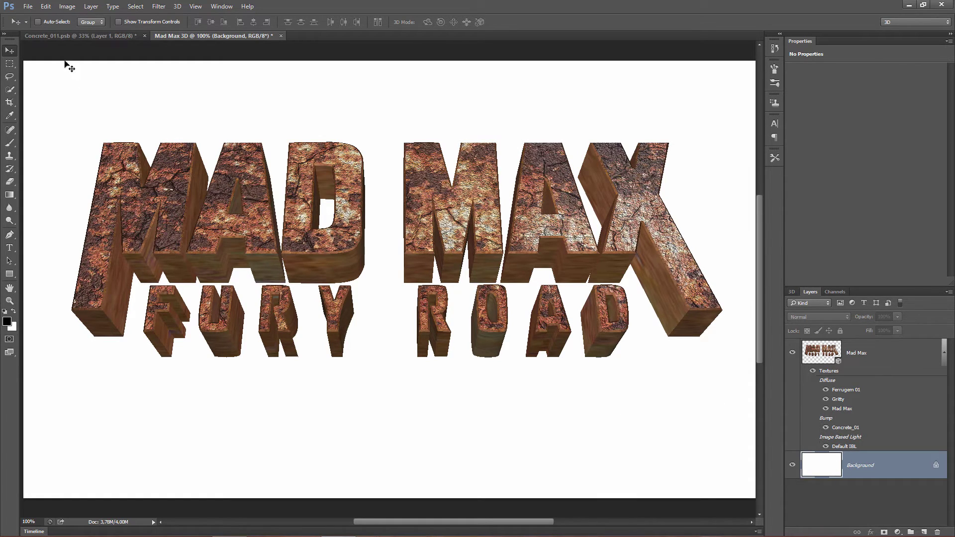
left_click(31, 7)
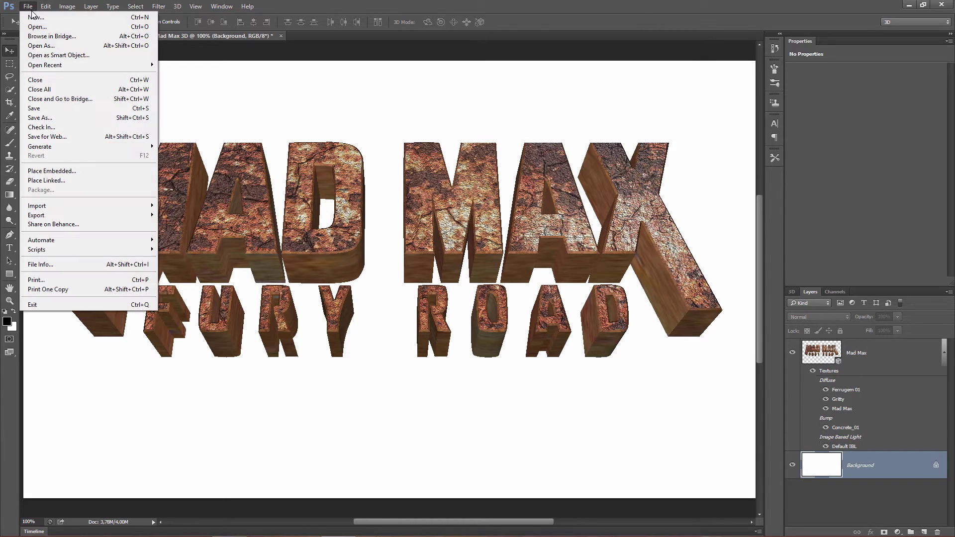
left_click(51, 171)
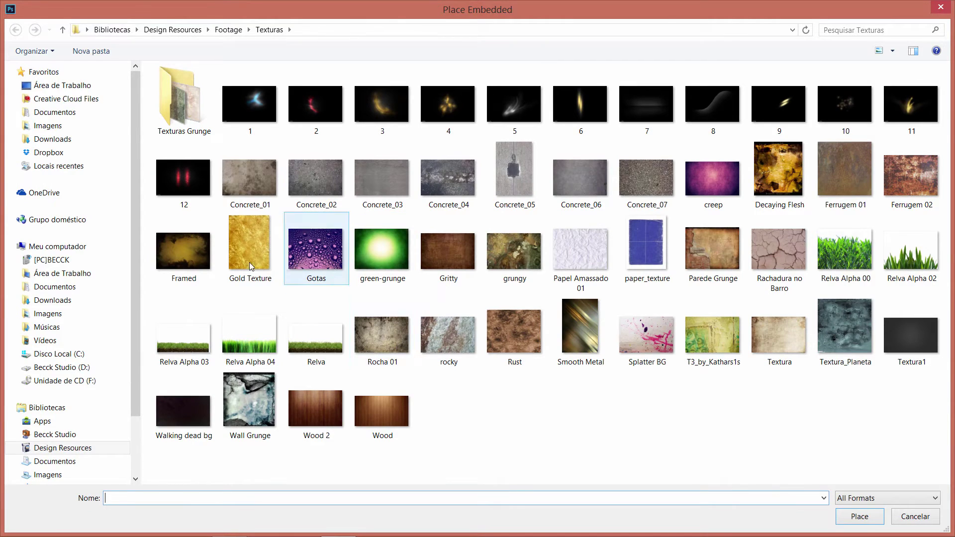
left_click(195, 260)
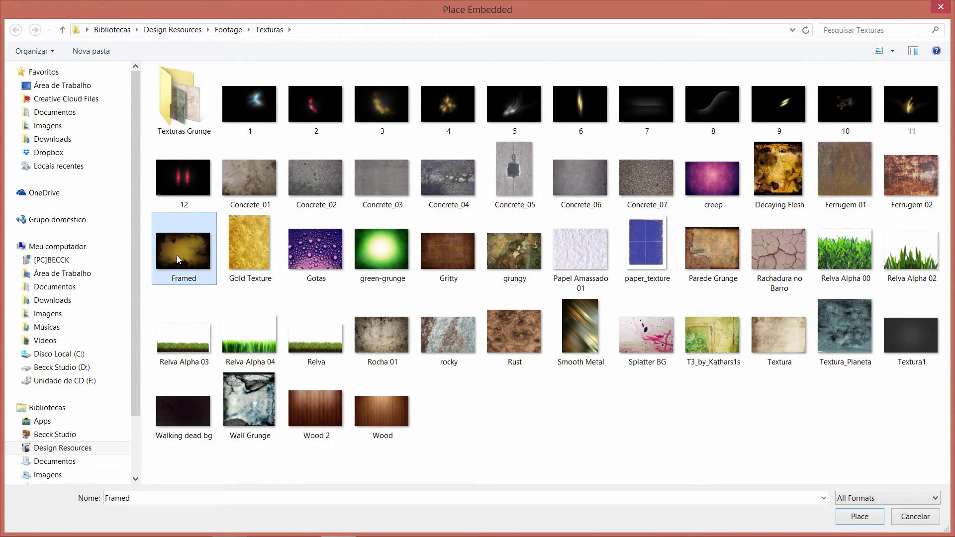
double_click(177, 255)
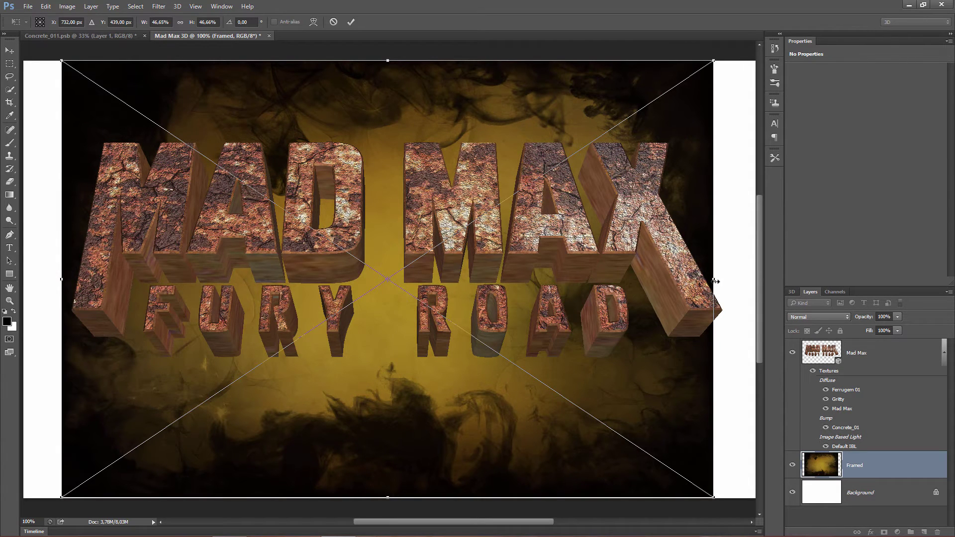
Step: Widen the placed Framed image symmetrically until it covers the full canvas width, and commit the transform
scroll(715, 282, "down", 1)
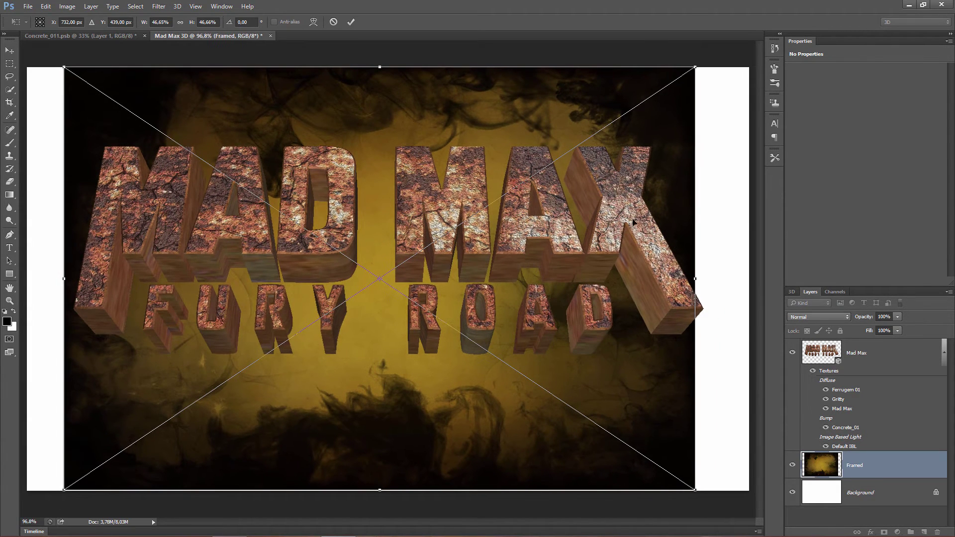
left_click_drag(695, 277, 750, 293)
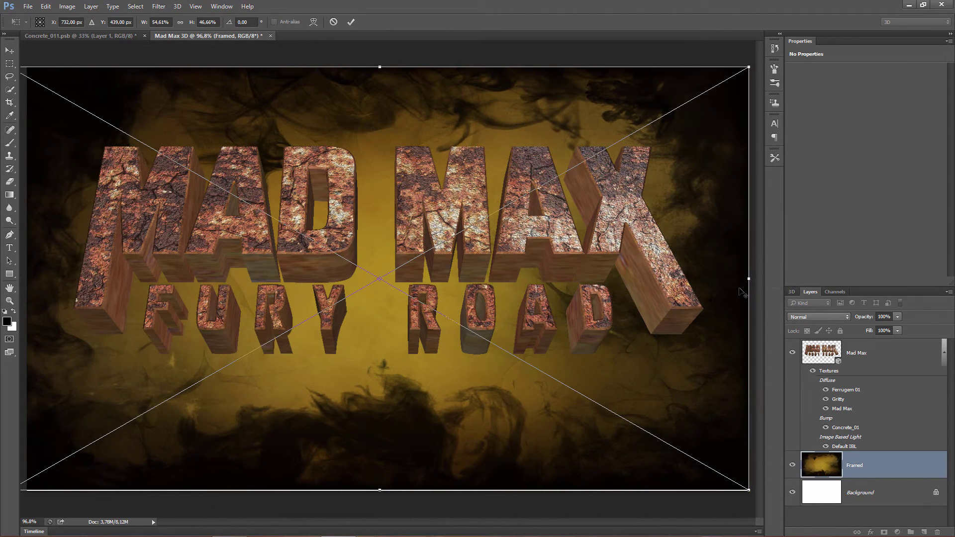
key("Return")
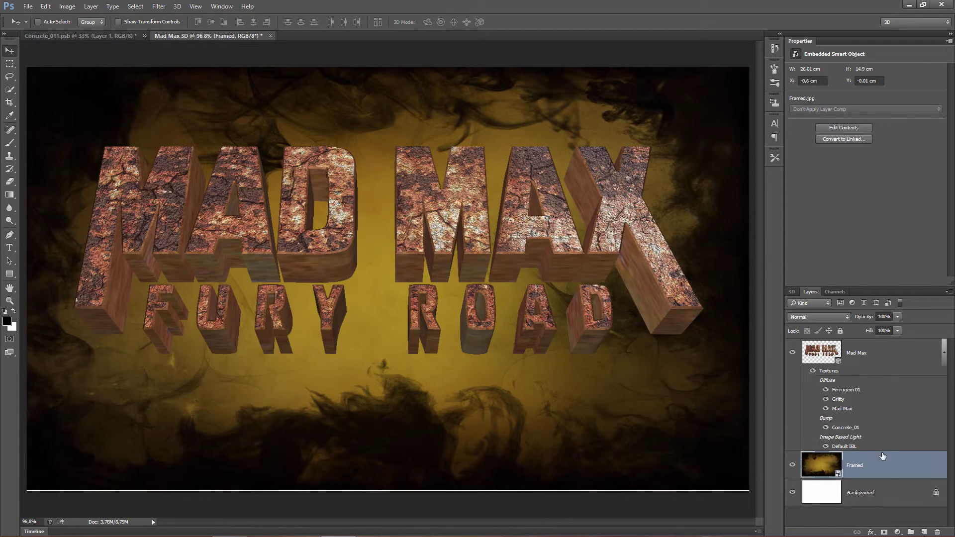
Step: Add a Hue/Saturation adjustment above the Framed layer with Hue -45, Saturation -4 and Lightness -35
left_click(897, 532)
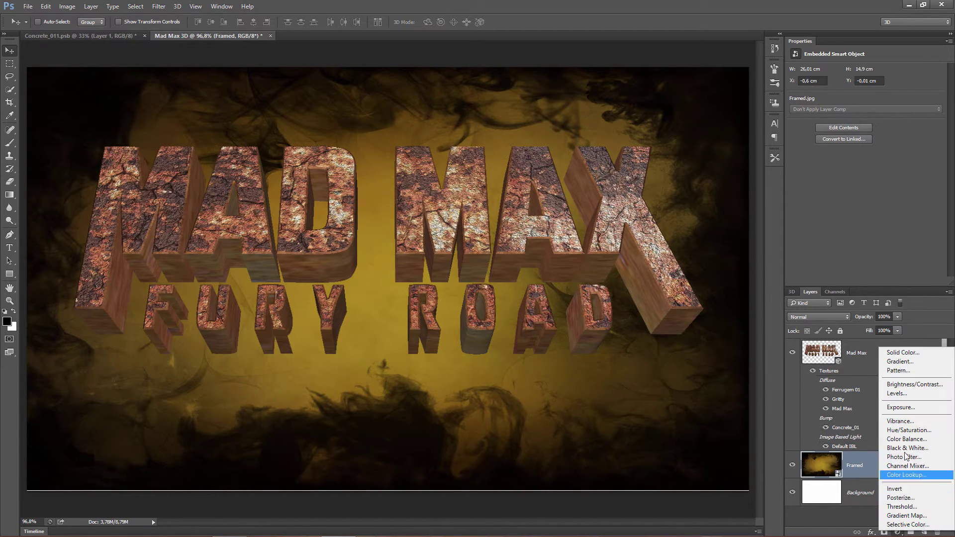
left_click(917, 432)
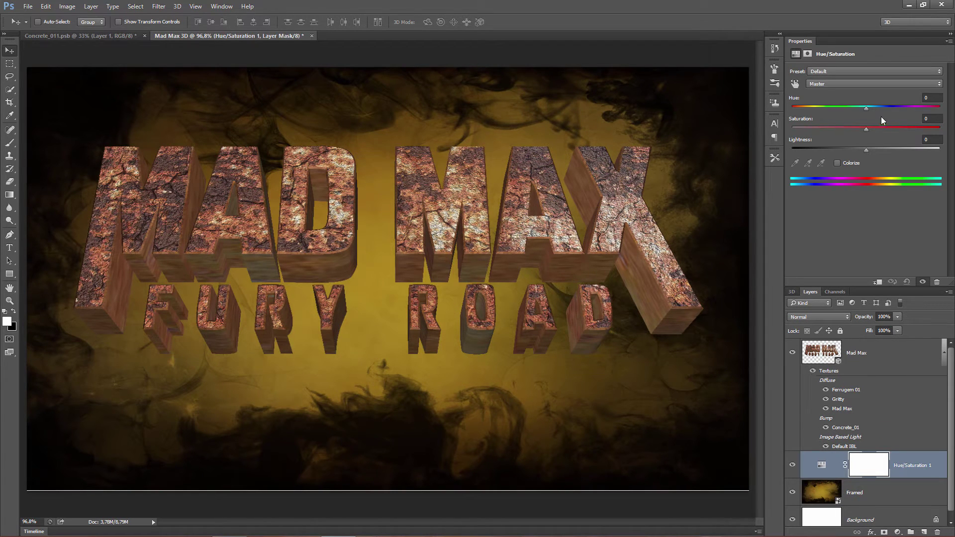
left_click_drag(867, 109, 833, 107)
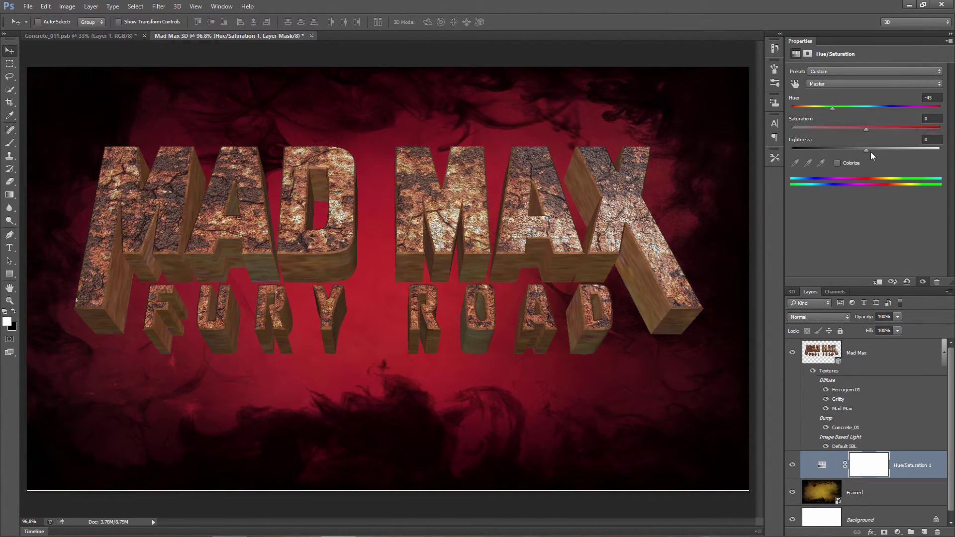
left_click_drag(868, 150, 868, 127)
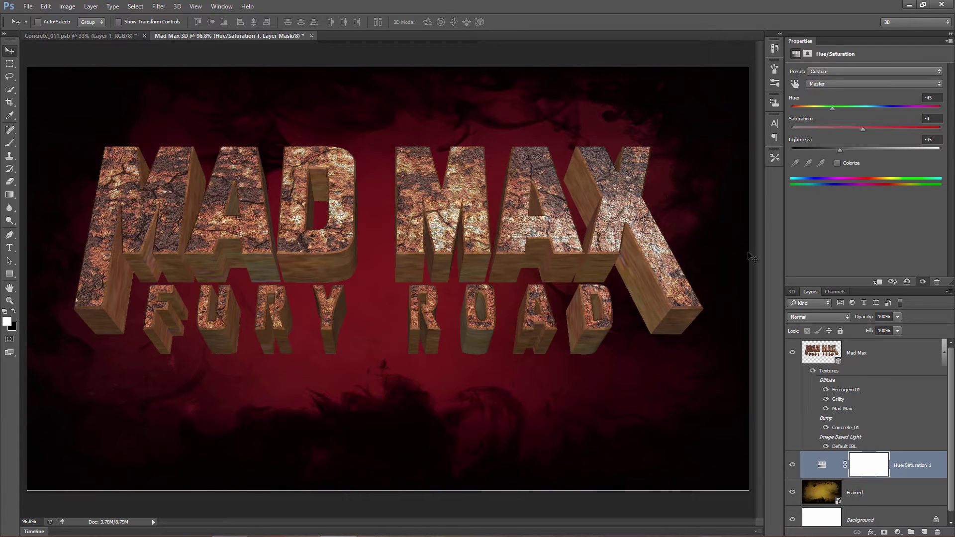
Step: Create a new empty layer above the Mad Max 3D layer and clip it to that layer
left_click(879, 356)
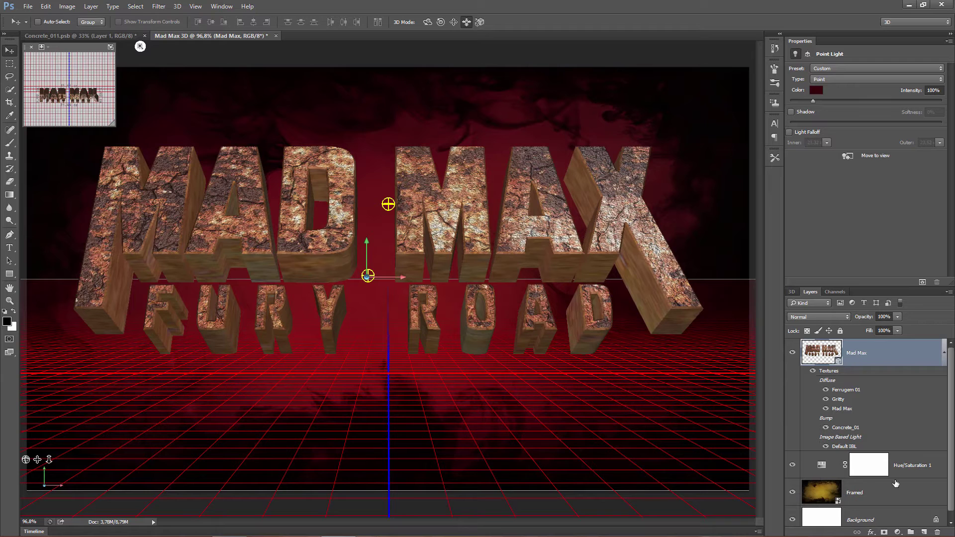
left_click(925, 533)
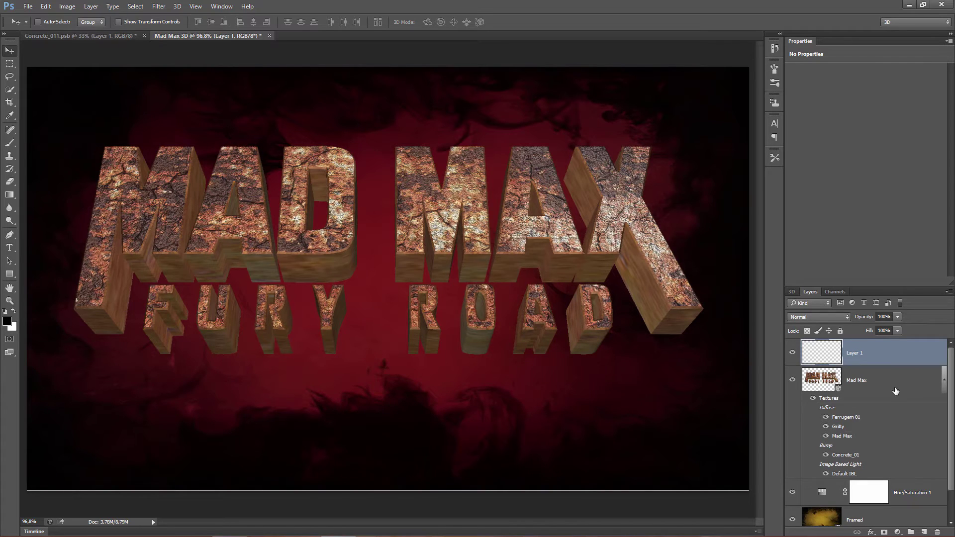
right_click(916, 357)
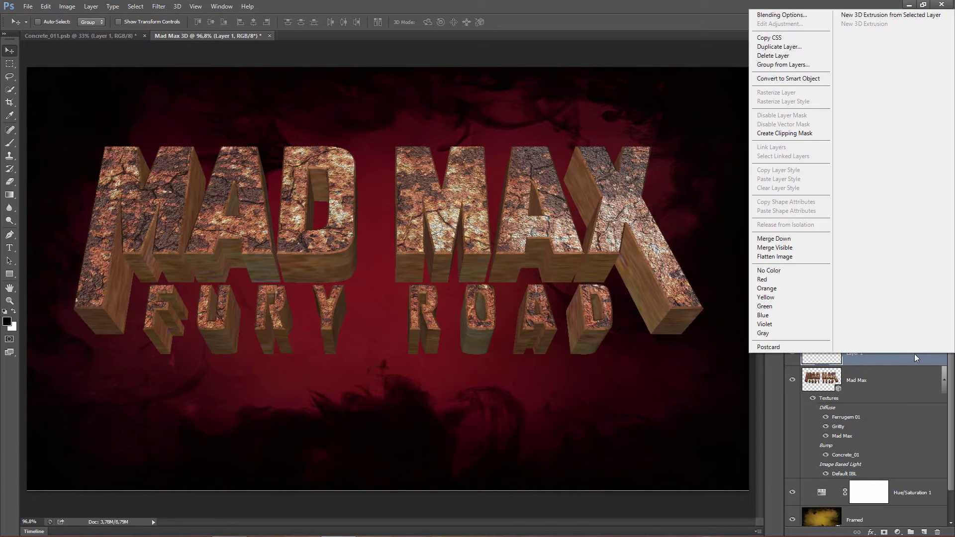
left_click(786, 135)
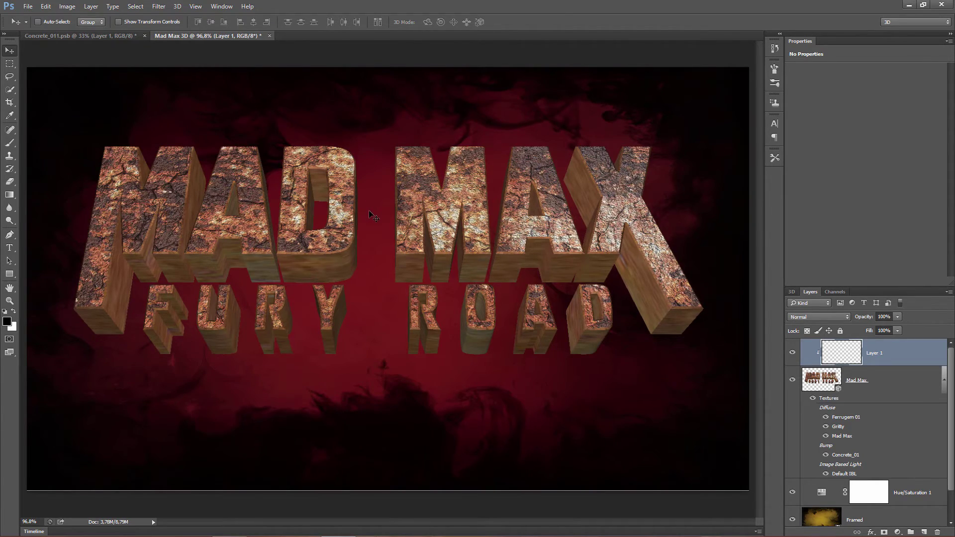
Step: Choose the 46 px spatter brush and set its opacity to 90% and flow to 91%
key("b")
right_click(412, 239)
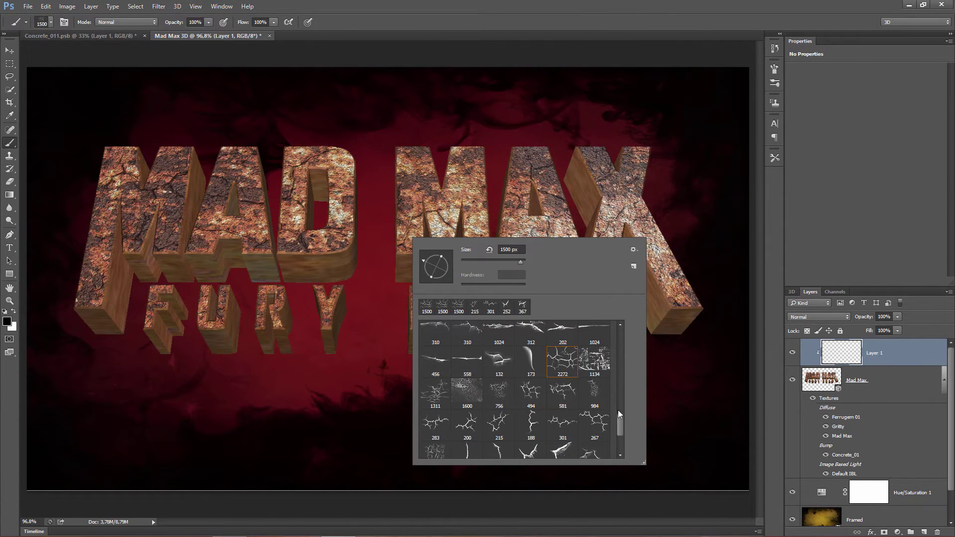
mouse_move(619, 421)
left_mouse_down()
mouse_move(617, 348)
mouse_move(620, 374)
left_mouse_up()
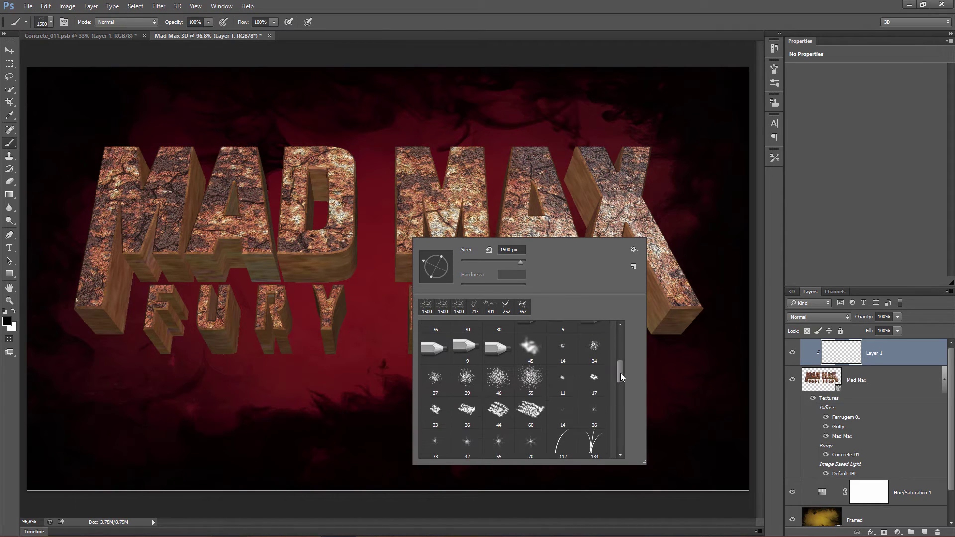
left_click(498, 379)
left_click(451, 25)
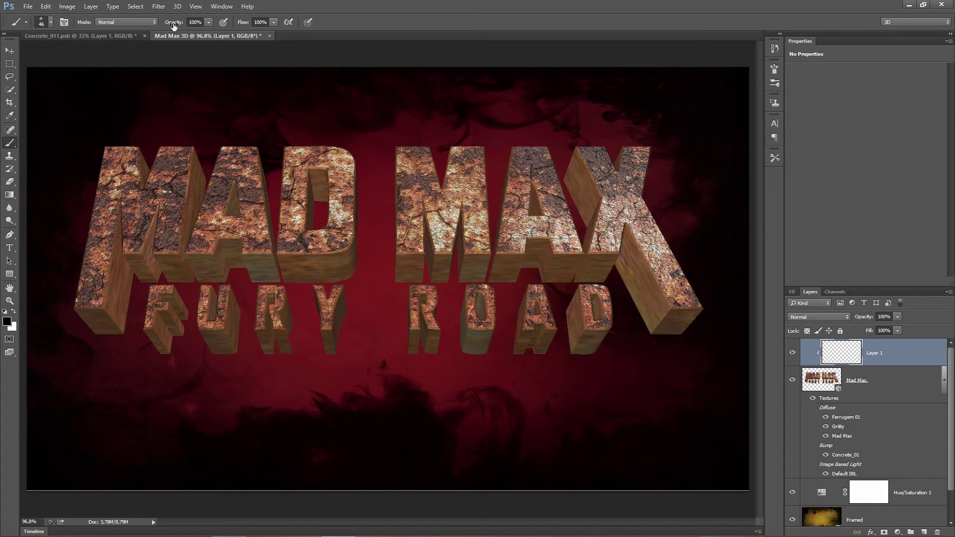
left_click_drag(174, 26, 170, 26)
left_click_drag(241, 26, 240, 26)
left_click_drag(238, 27, 236, 26)
Step: Set the foreground color to dark red, hex 5c1818, and return to the Brush tool
left_click(7, 322)
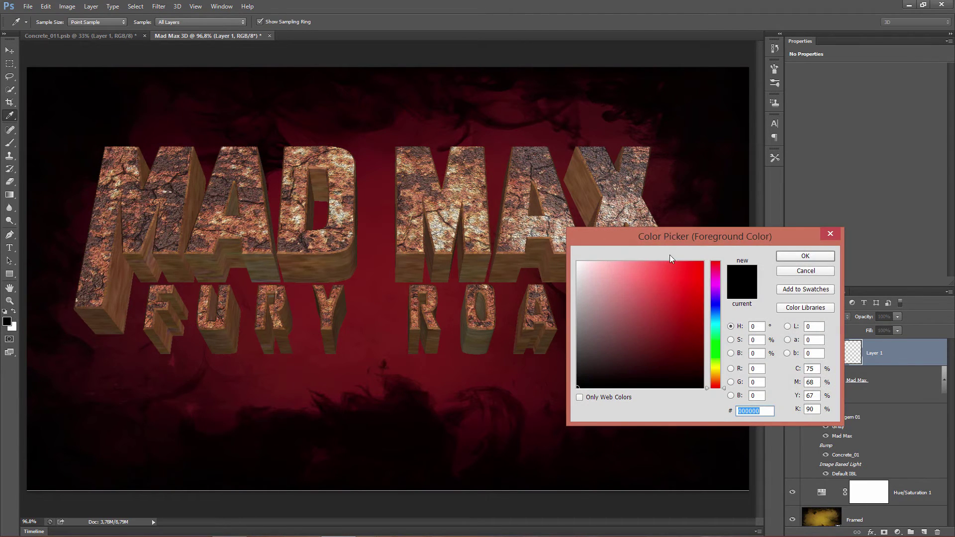
left_click(661, 345)
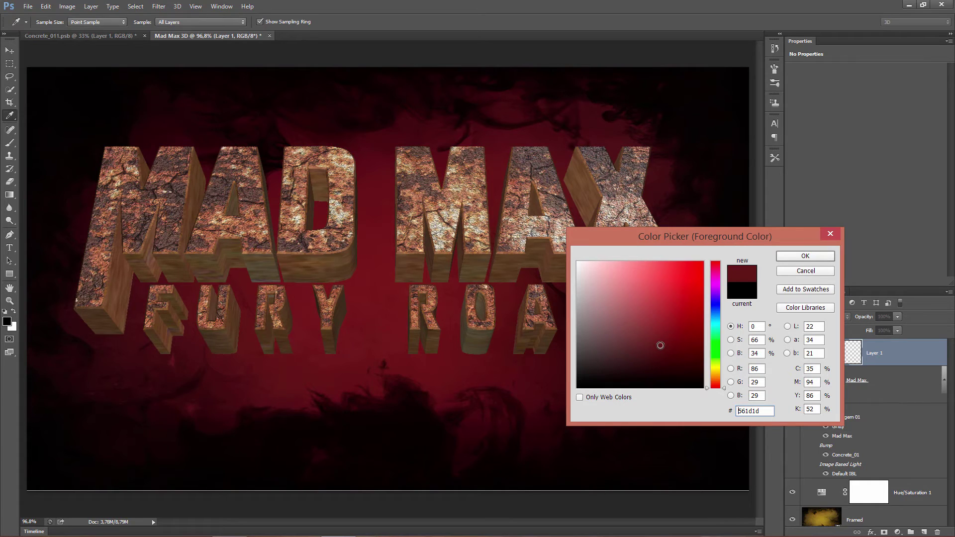
left_click_drag(660, 345, 671, 342)
left_click(790, 257)
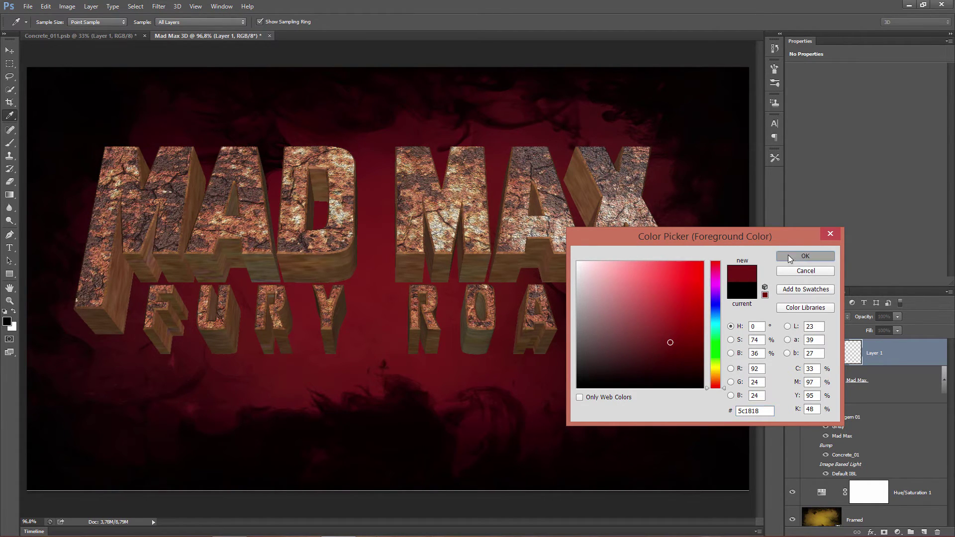
key("b")
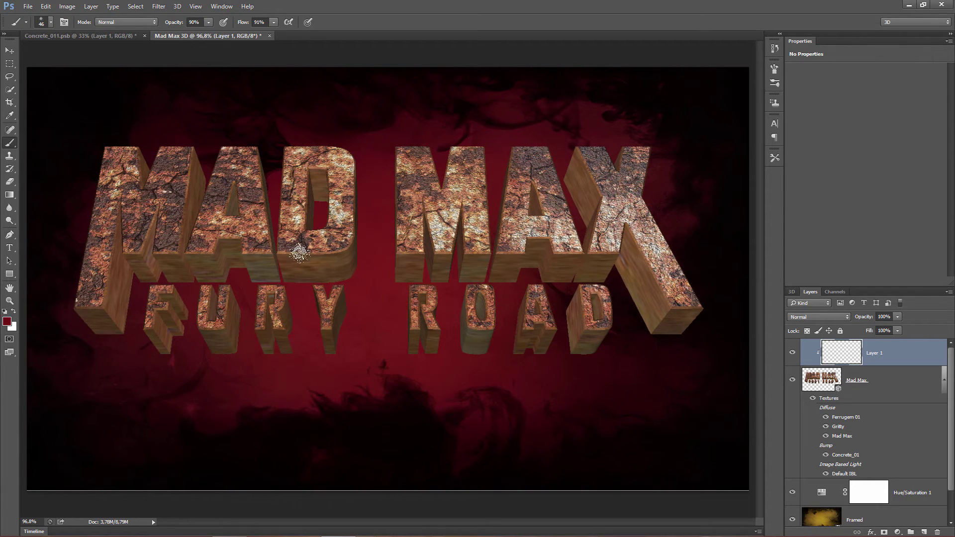
Step: Turn off brush Smoothing and enable Shape Dynamics with Size and Angle Jitter at 100%, both controlled by Pen Pressure
left_click(775, 69)
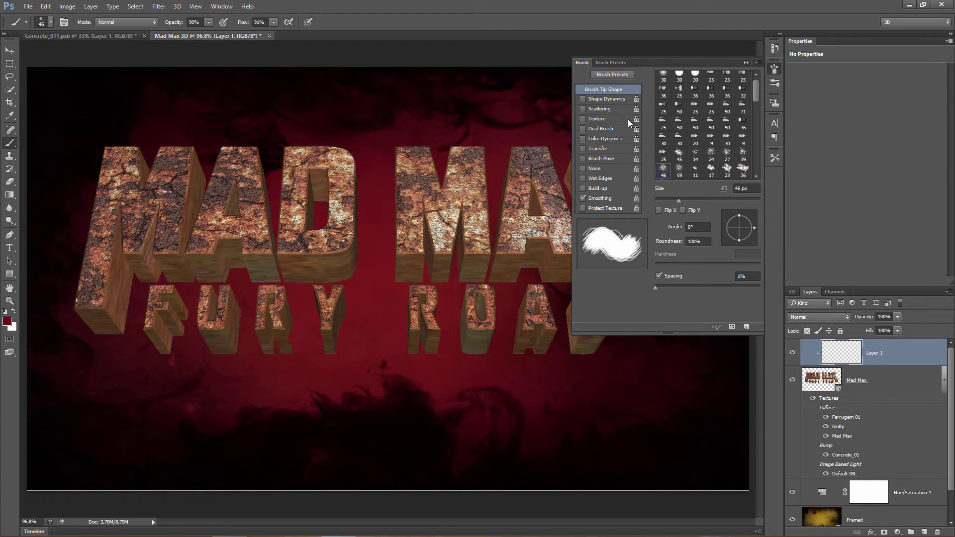
left_click(583, 198)
left_click(603, 99)
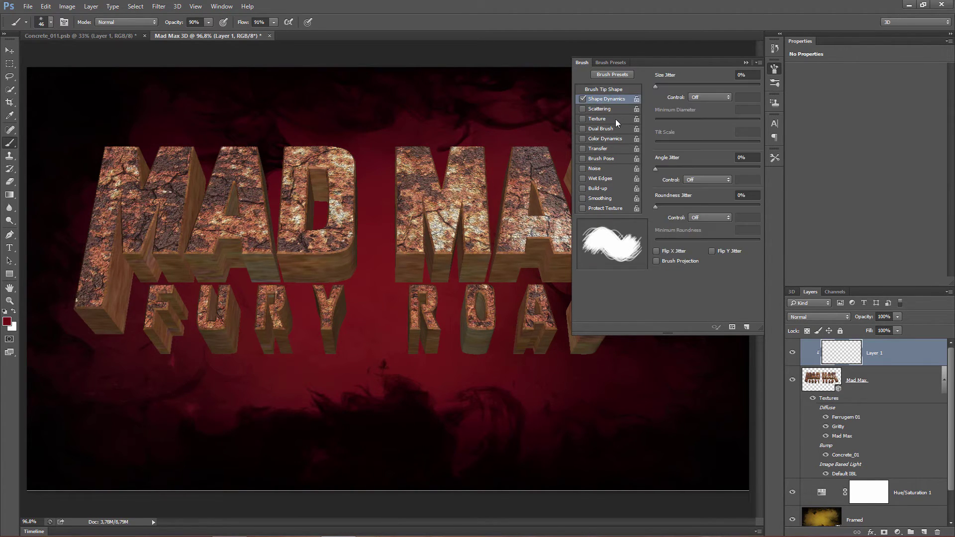
left_click(701, 86)
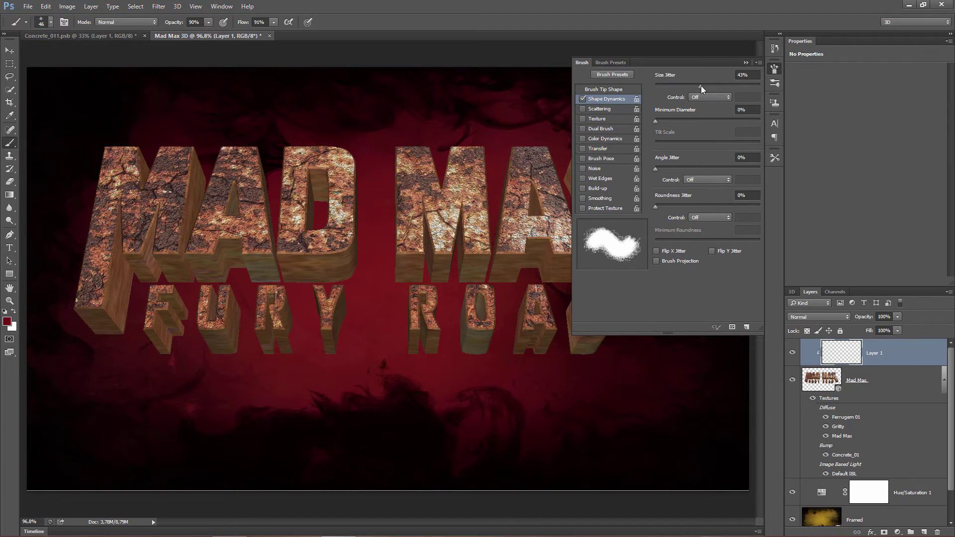
left_click_drag(701, 85, 760, 88)
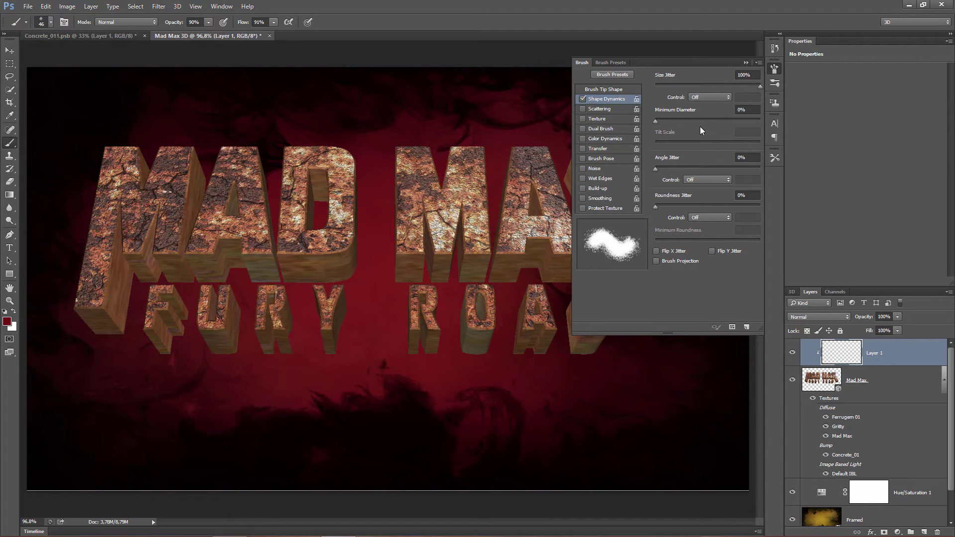
left_click_drag(656, 169, 760, 168)
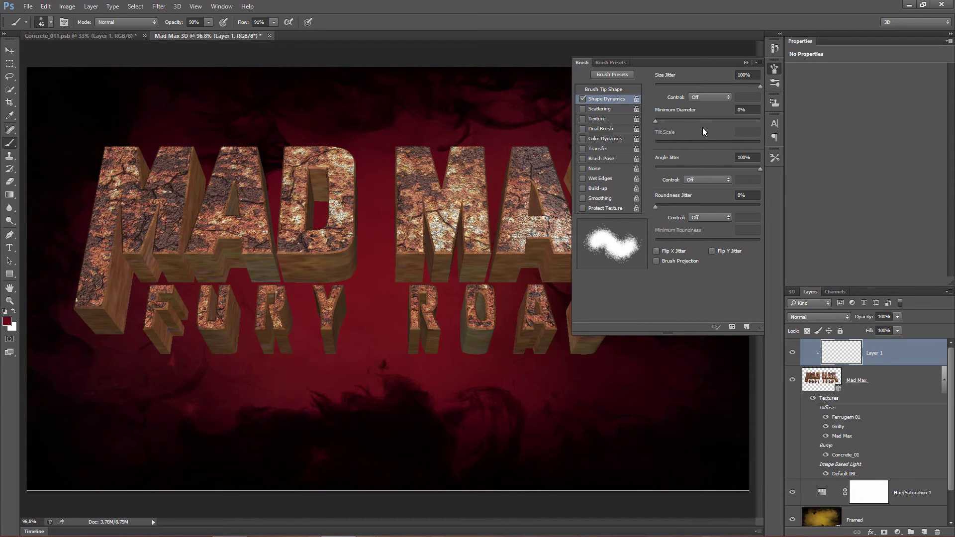
left_click(712, 98)
left_click(708, 180)
left_click(708, 201)
Step: Test a dark red brush stroke across the M of MAX and undo it
mouse_move(398, 150)
left_mouse_down()
mouse_move(454, 224)
mouse_move(462, 254)
mouse_move(398, 199)
mouse_move(423, 273)
mouse_move(455, 274)
left_mouse_up()
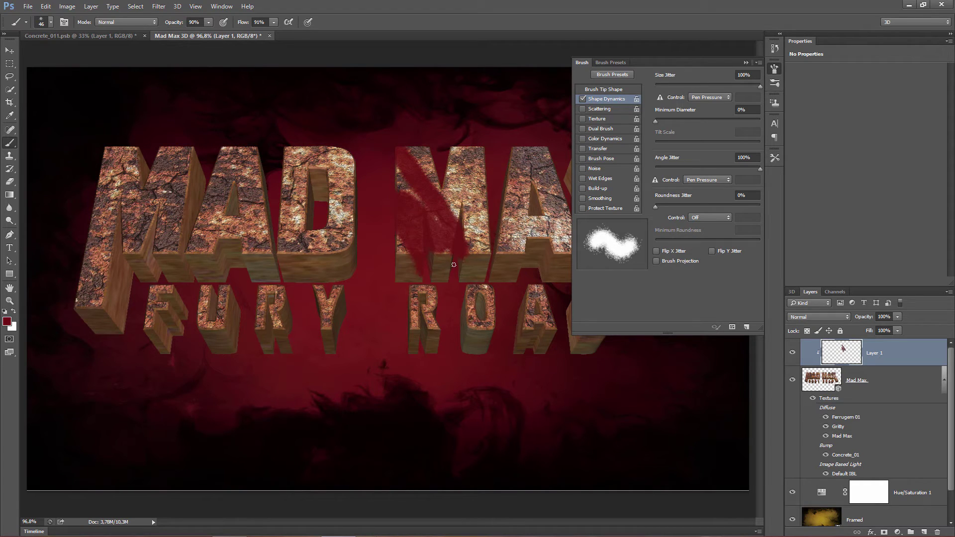
key("ctrl+z")
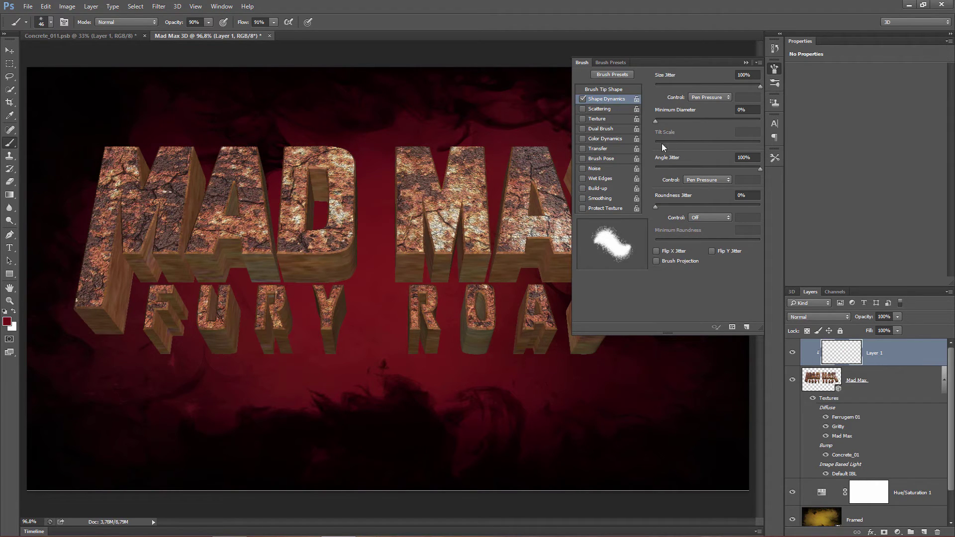
left_click(706, 97)
left_click(699, 103)
Step: Raise the brush flow to 94% and enable the Noise option for the brush
left_click_drag(244, 25, 250, 25)
left_click_drag(243, 25, 241, 25)
left_click(582, 168)
Step: Try dark red strokes on the M of MAX, preview them in Multiply blend mode, and undo these changes
mouse_move(450, 224)
left_mouse_down()
mouse_move(433, 210)
mouse_move(408, 223)
mouse_move(398, 261)
left_mouse_up()
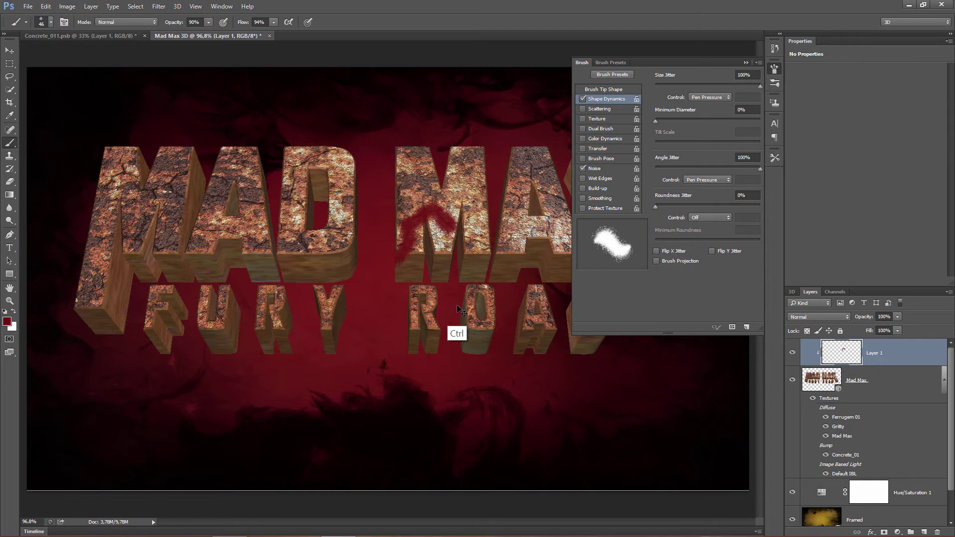
key("ctrl+z")
mouse_move(450, 233)
left_mouse_down()
mouse_move(438, 212)
mouse_move(417, 214)
mouse_move(401, 268)
left_mouse_up()
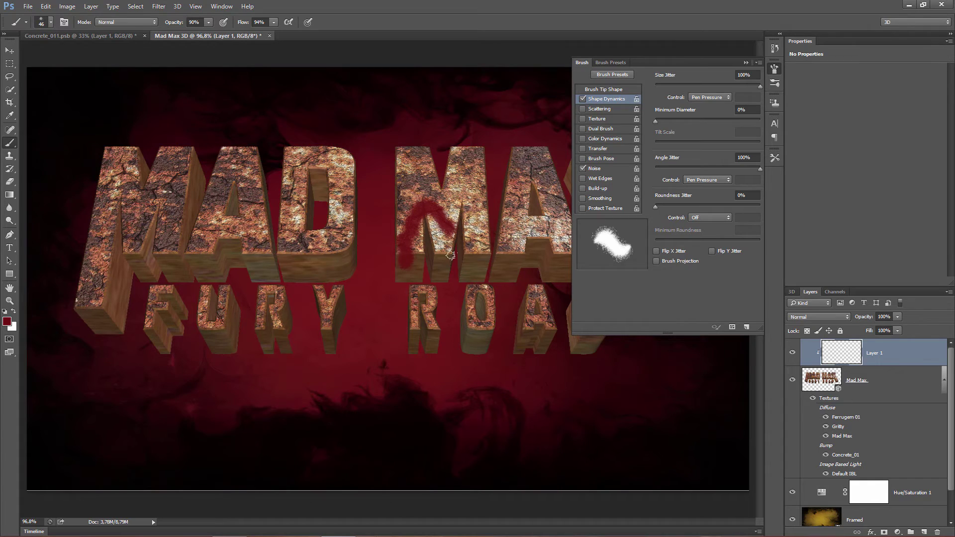
left_click(832, 315)
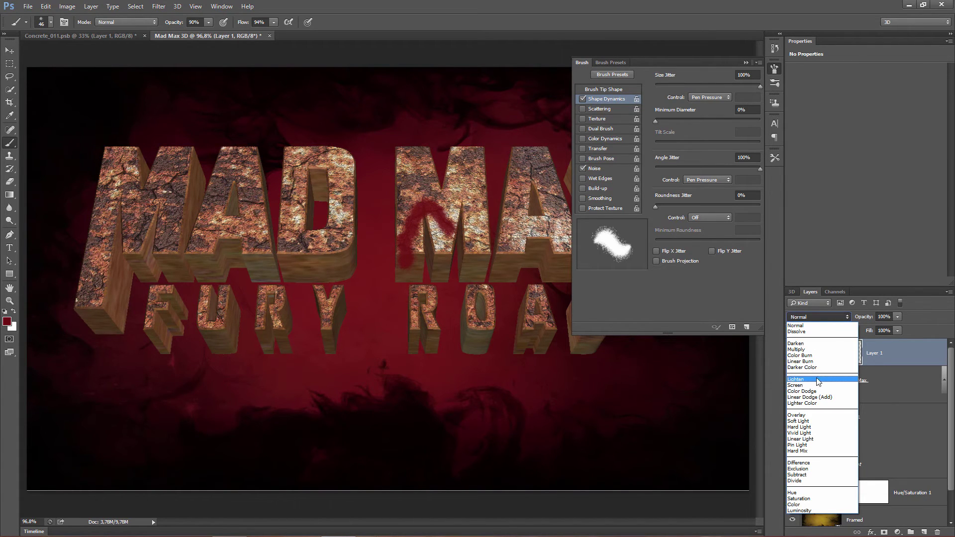
left_click(804, 349)
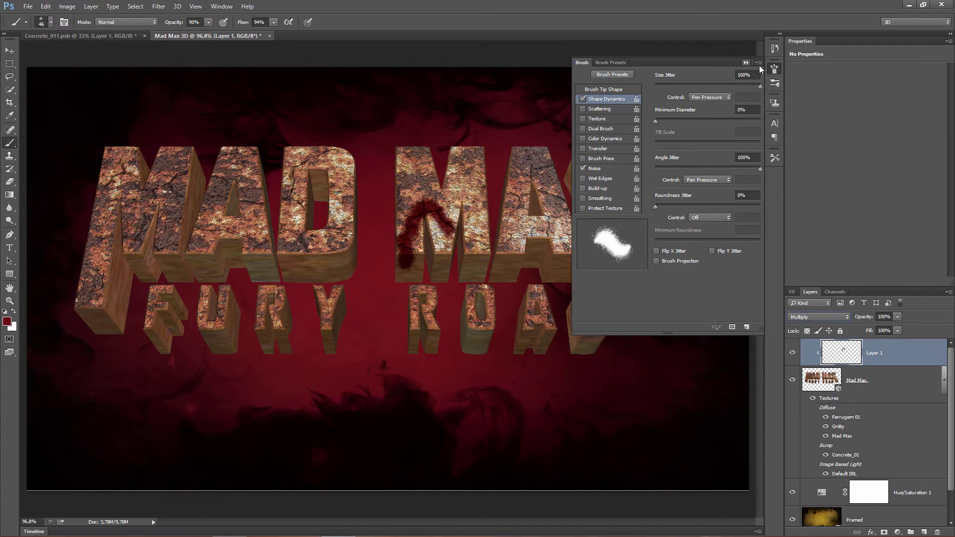
left_click(775, 72)
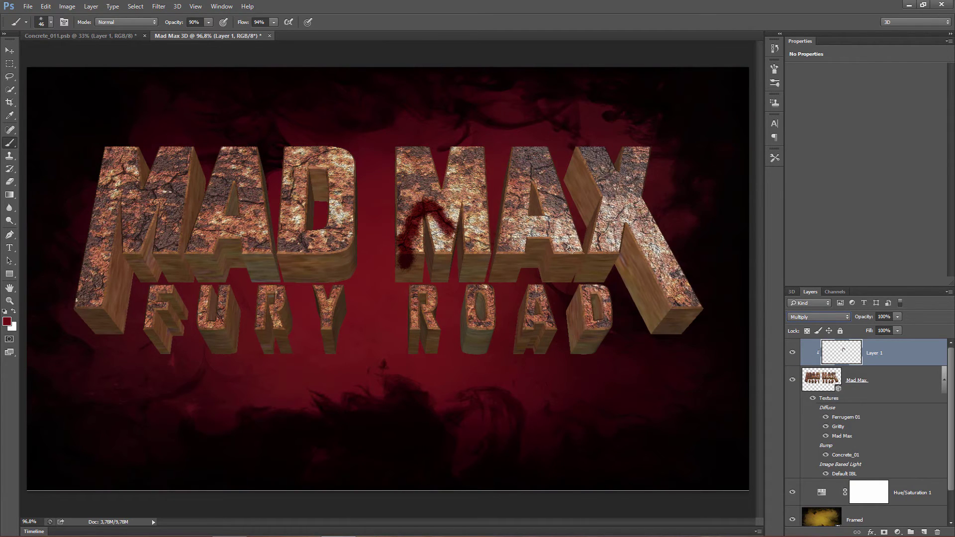
key("ctrl+z")
key("ctrl+z")
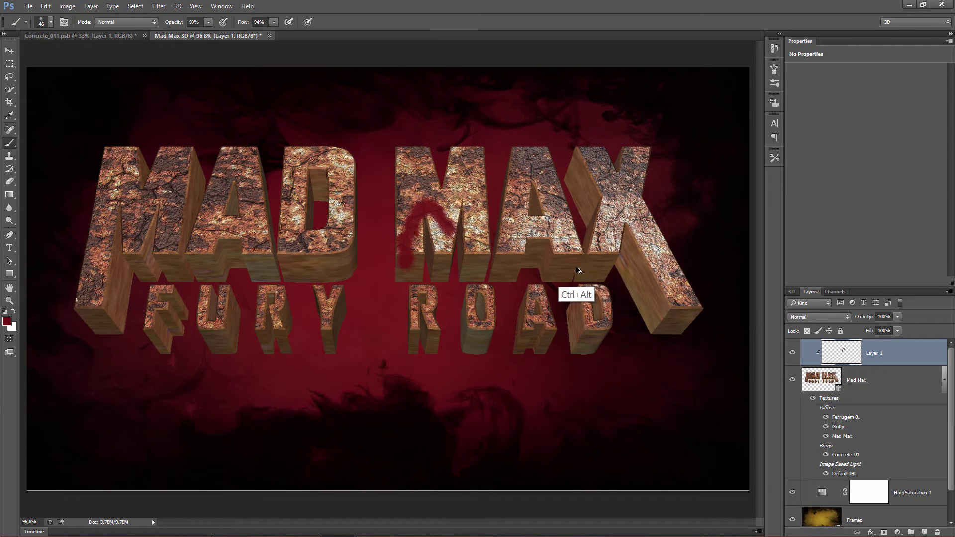
Step: Set Layer 1's blend mode to Multiply and paint dark red stains on the M of MAD
left_click(819, 317)
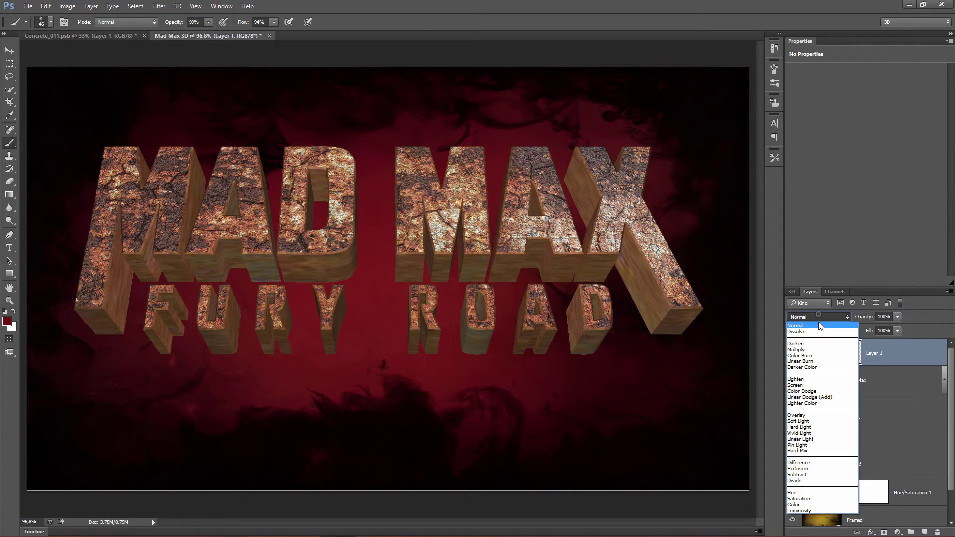
left_click(806, 350)
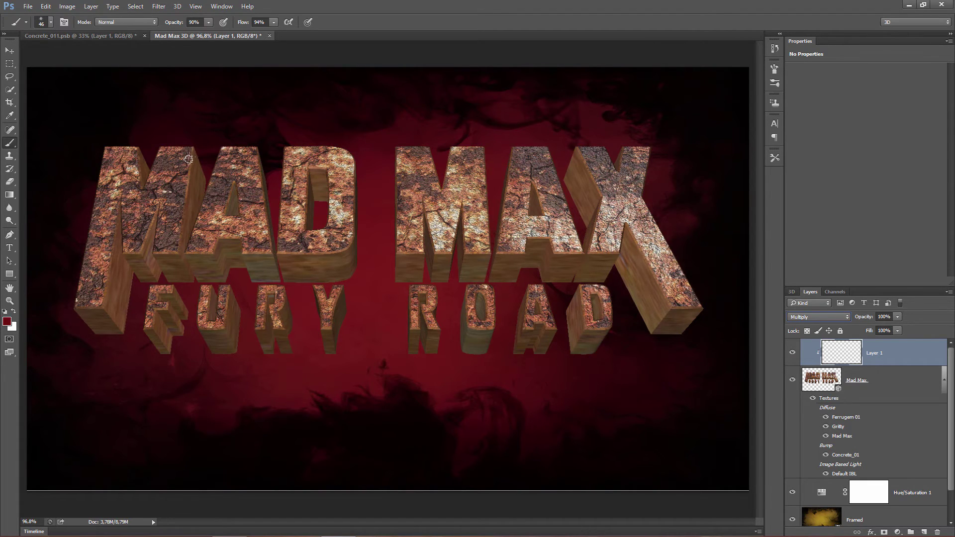
mouse_move(188, 154)
left_mouse_down()
mouse_move(176, 180)
mouse_move(184, 214)
left_mouse_up()
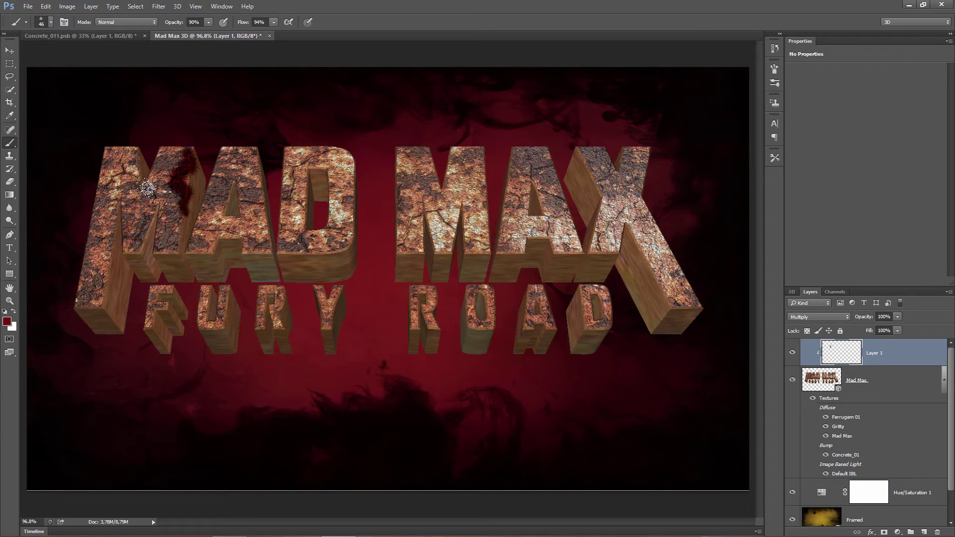
mouse_move(120, 159)
left_mouse_down()
mouse_move(106, 187)
mouse_move(142, 191)
mouse_move(159, 212)
left_mouse_up()
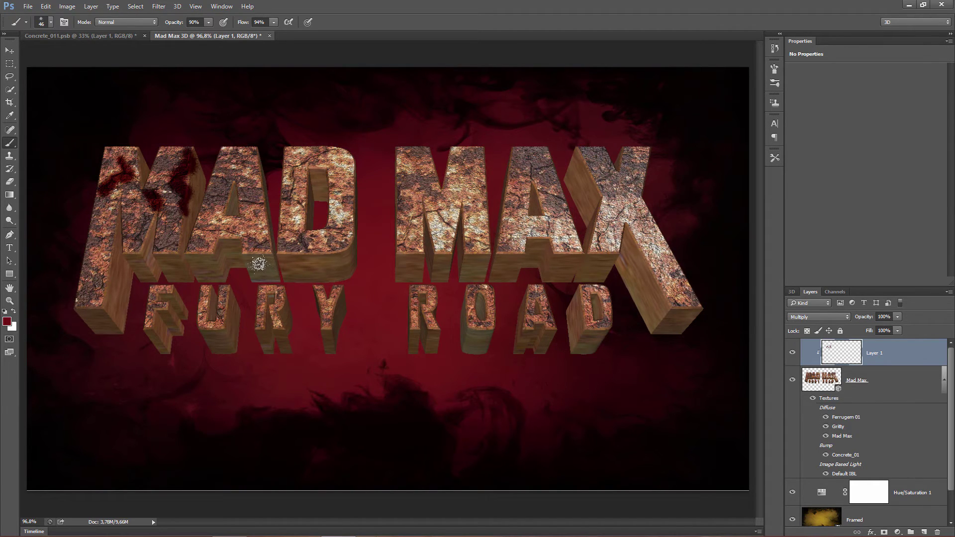
Step: Reduce the brush to 30 px and paint blood-like stains on the A and D of MAD and the A of MAX
key("bracketleft")
key("bracketleft")
key("bracketleft")
left_click_drag(238, 185, 266, 249)
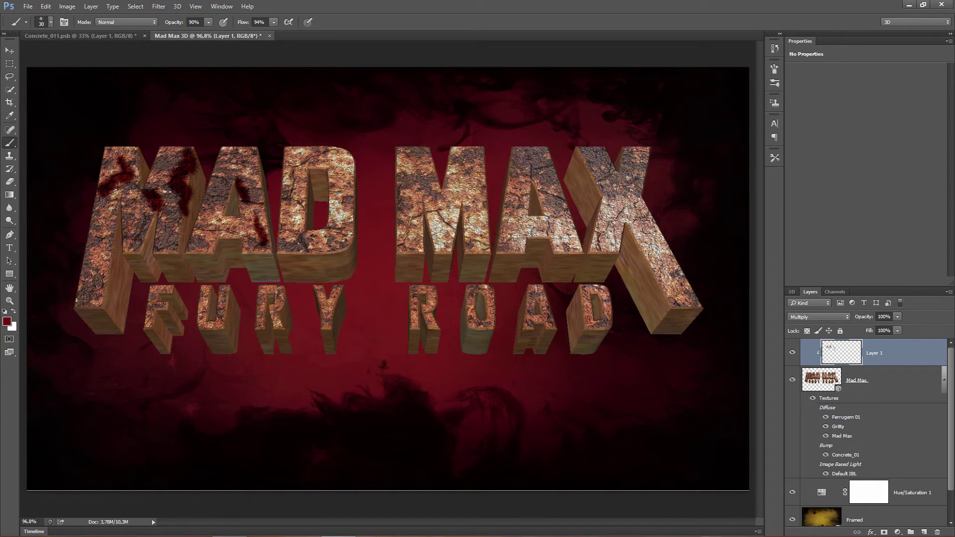
mouse_move(286, 201)
left_mouse_down()
mouse_move(293, 171)
mouse_move(321, 147)
left_mouse_up()
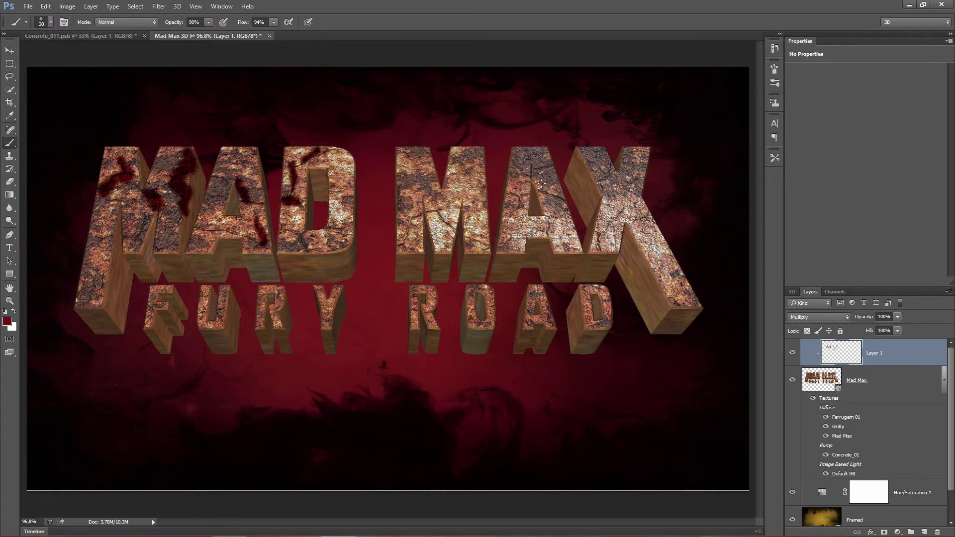
left_click_drag(542, 183, 564, 201)
left_click_drag(553, 160, 528, 174)
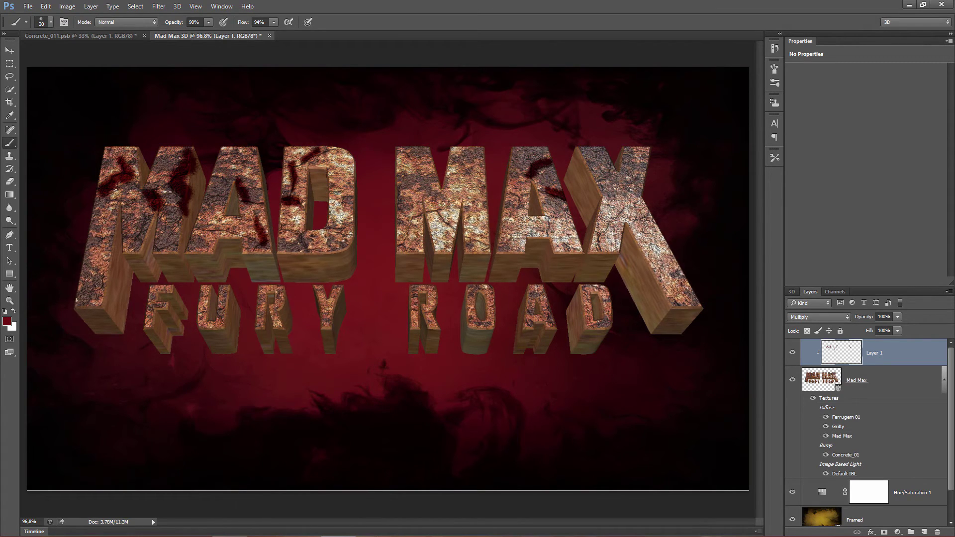
Step: Paint dark red diagonal streaks on the M of MAX, down across the R of ROAD, and along the right edge of the D of MAD
mouse_move(442, 204)
left_mouse_down()
mouse_move(445, 226)
mouse_move(490, 288)
mouse_move(483, 295)
left_mouse_up()
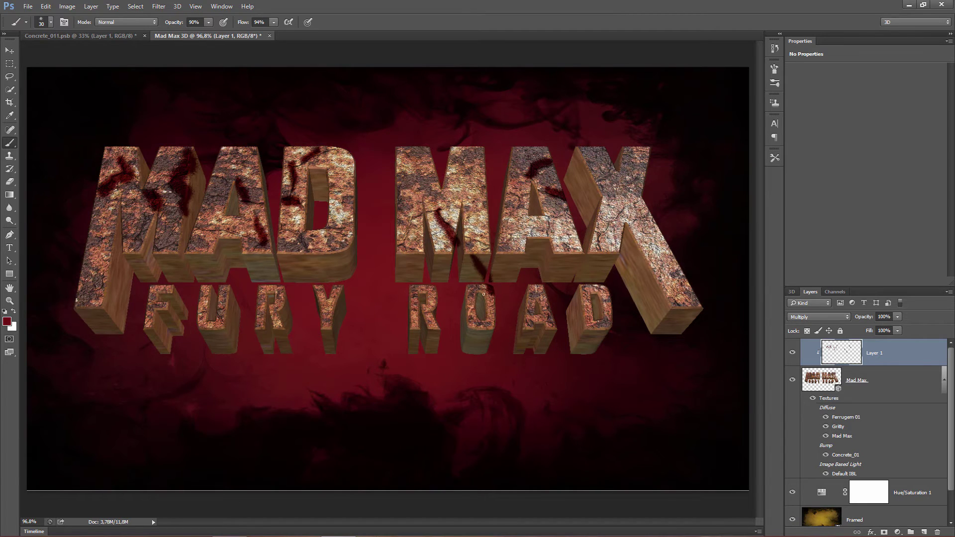
left_click_drag(397, 250, 437, 342)
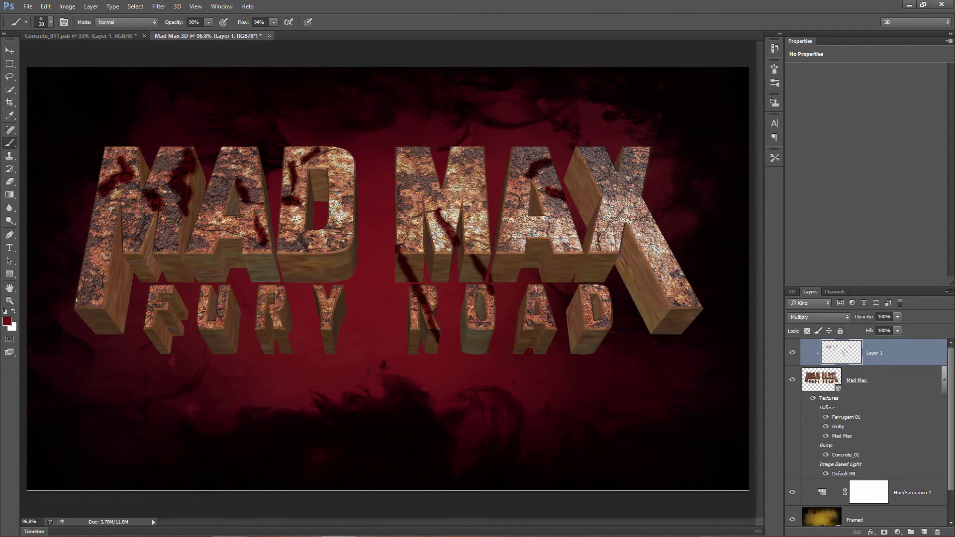
key("ctrl+z")
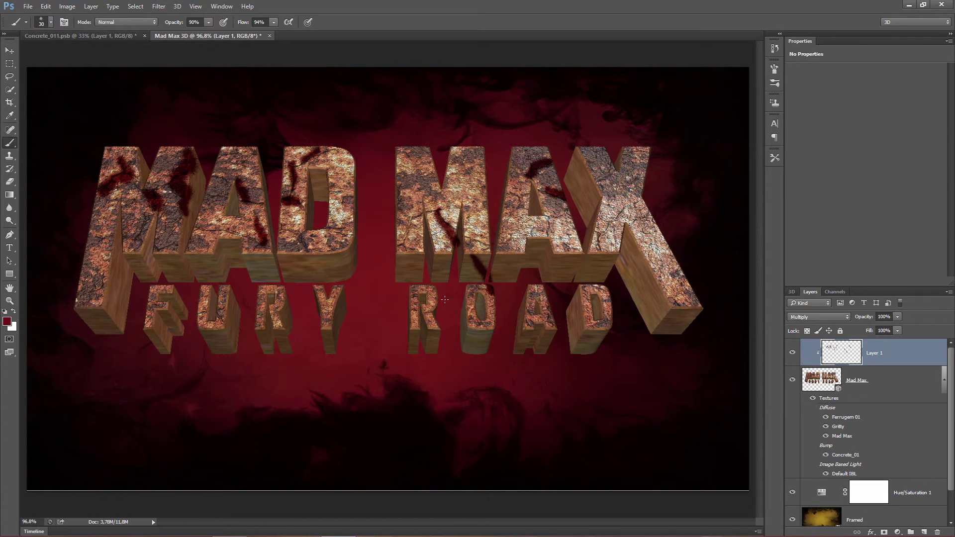
left_click_drag(437, 296, 401, 239)
left_click_drag(409, 306, 435, 351)
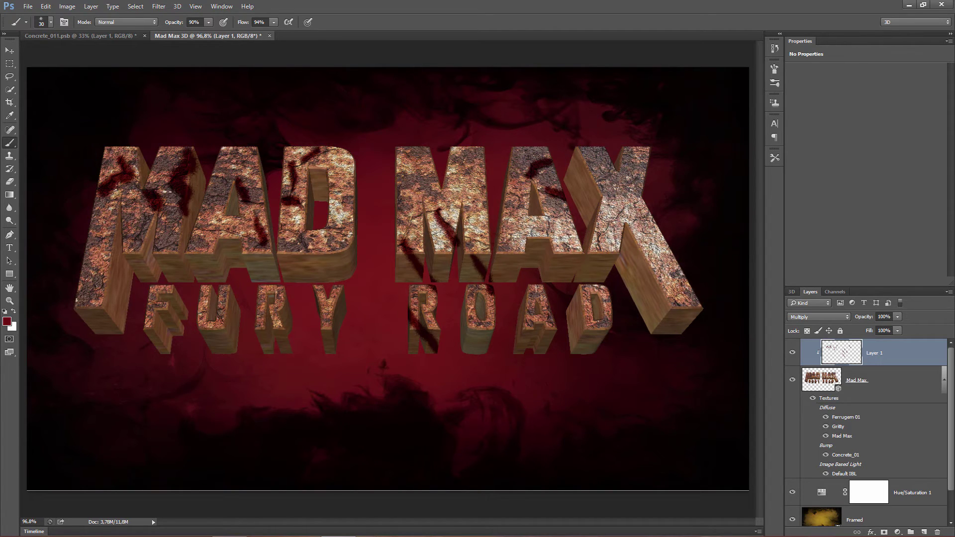
left_click_drag(329, 141, 363, 200)
Step: Enlarge the brush to 60 px, paint a broad dark red stain on the lower left leg of MAD's M, and set the size to 70 px
key("bracketright")
key("bracketright")
key("bracketright")
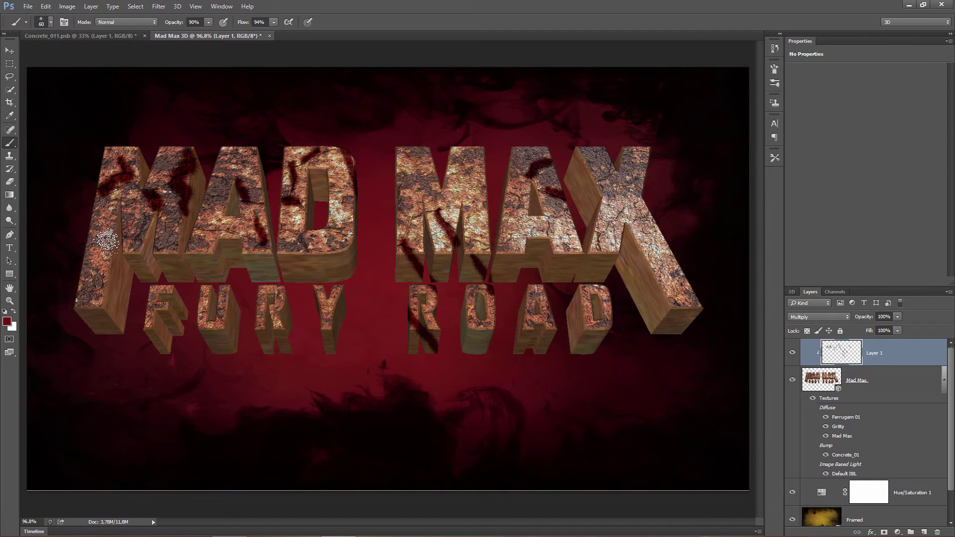
left_click_drag(86, 237, 95, 281)
key("bracketright")
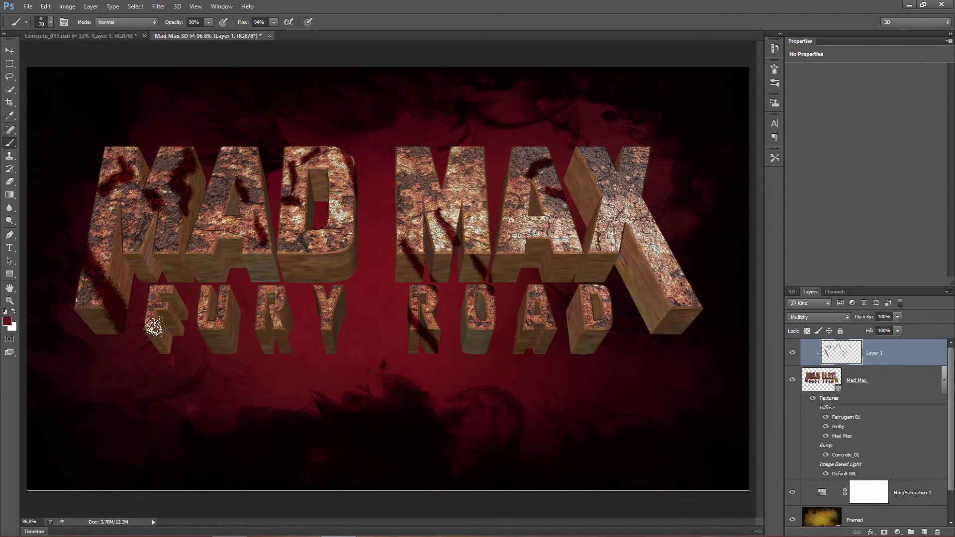
Step: Try a 70 px dark red stain on the F of FURY and undo it
left_click_drag(154, 325, 164, 348)
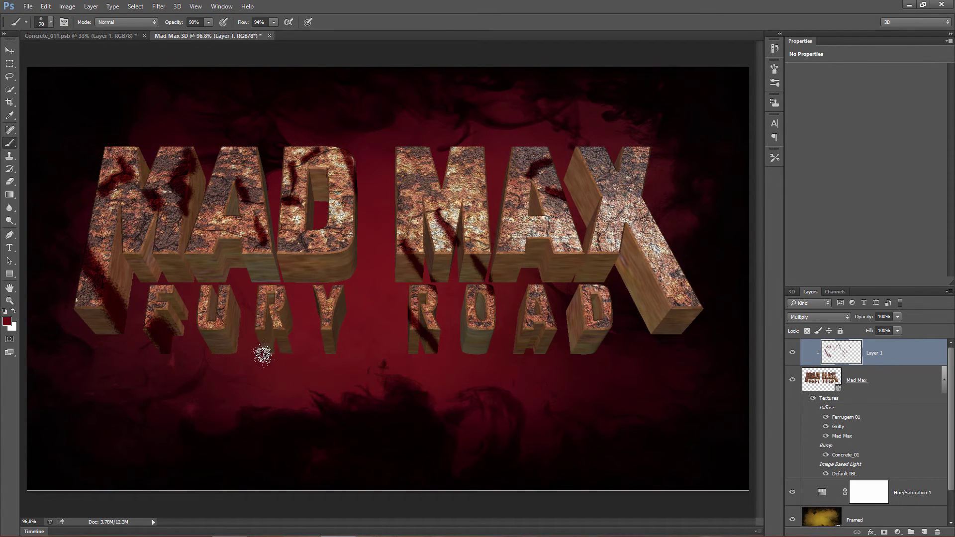
key("alt")
key("ctrl+alt+z")
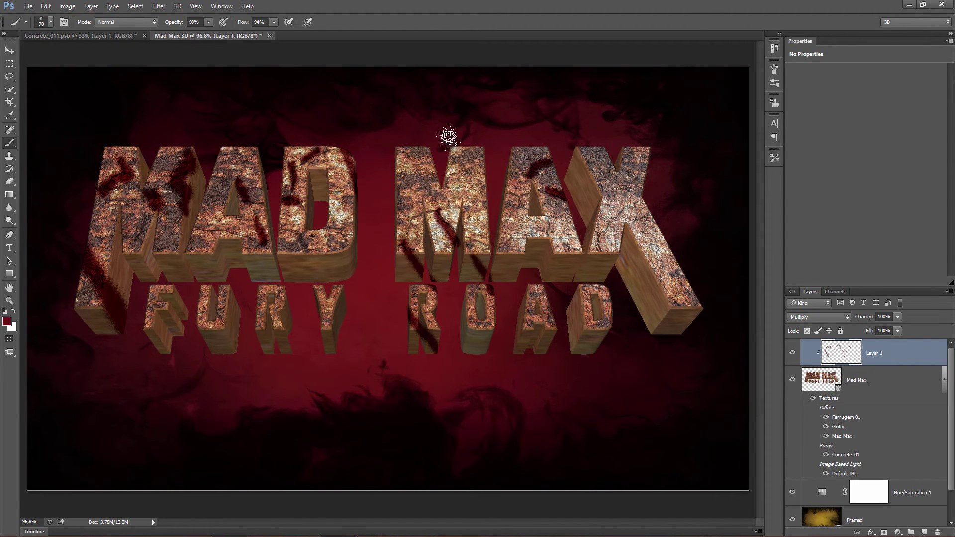
Step: Paint dark red stains on the upper M of MAX, the A of ROAD, and the lower leg and upper arm of the X
mouse_move(448, 140)
left_mouse_down()
mouse_move(492, 206)
mouse_move(455, 213)
left_mouse_up()
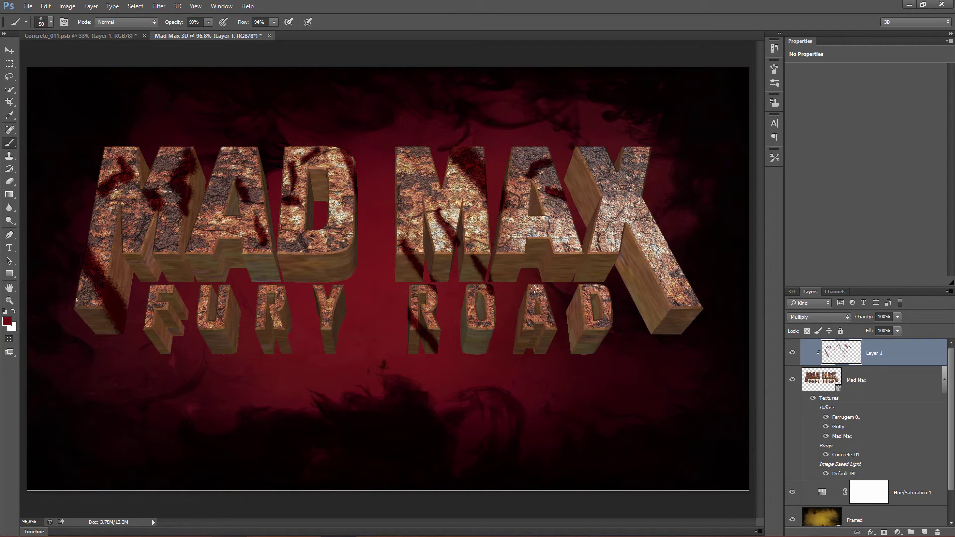
mouse_move(534, 288)
left_mouse_down()
mouse_move(548, 313)
mouse_move(528, 326)
mouse_move(518, 315)
mouse_move(526, 361)
left_mouse_up()
left_click_drag(621, 267, 659, 328)
mouse_move(576, 167)
left_mouse_down()
mouse_move(608, 221)
mouse_move(653, 224)
mouse_move(624, 197)
mouse_move(652, 223)
left_mouse_up()
Step: Reduce the brush to 30 px and paint thinner stains on the X of MAX and the bottom of the D of MAD
key("bracketleft")
key("bracketleft")
left_click_drag(689, 284, 651, 245)
left_click_drag(630, 148, 647, 173)
left_click_drag(318, 236, 351, 270)
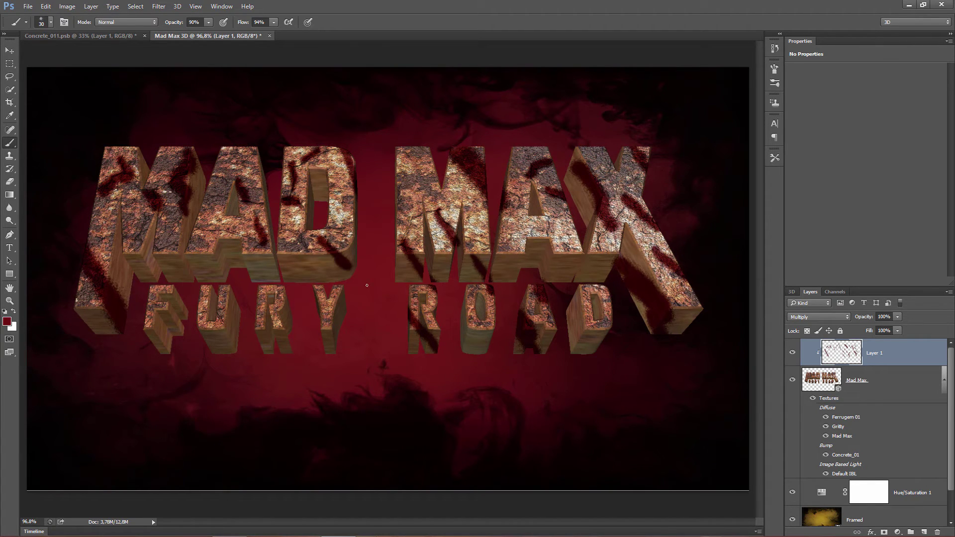
Step: Paint long diagonal dark red streaks across MAD and FURY, plus a wider 70 px streak from the M of MAX across ROAD
left_click_drag(102, 152, 239, 328)
left_click_drag(192, 148, 339, 283)
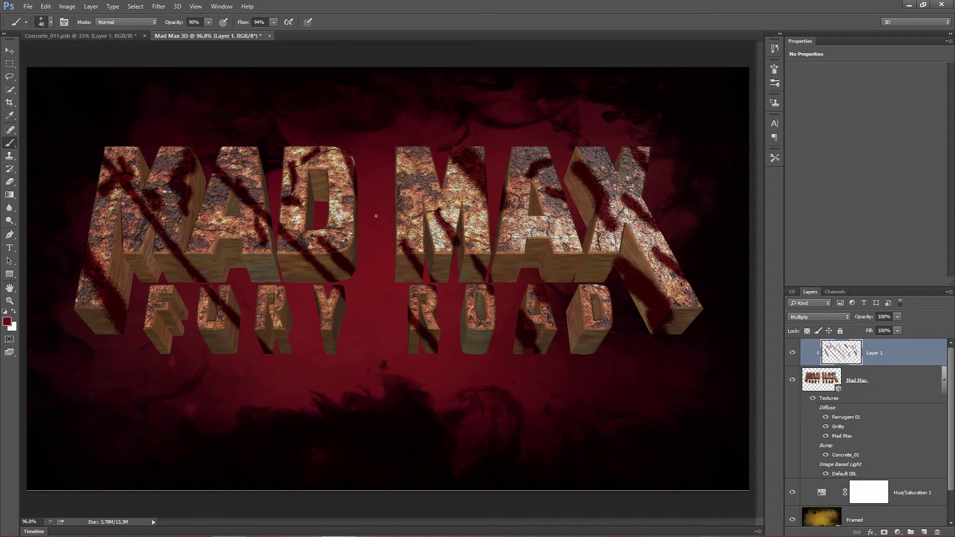
left_click_drag(345, 102, 640, 409)
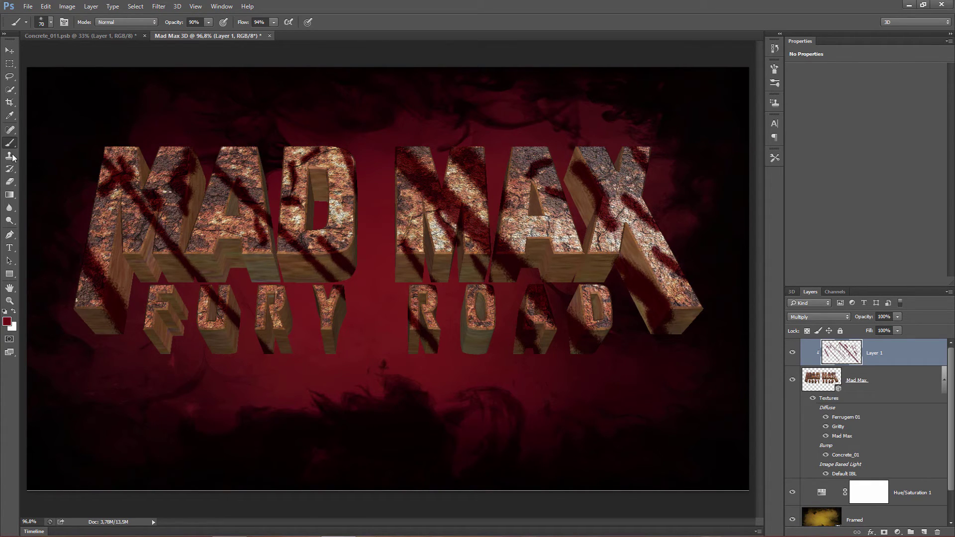
Step: Erase the stains on the upper part of MAD's M and repaint it with broad 70 px dark red stains
left_click(10, 182)
mouse_move(125, 182)
left_mouse_down()
mouse_move(152, 205)
mouse_move(131, 176)
mouse_move(113, 178)
mouse_move(118, 198)
mouse_move(91, 171)
mouse_move(114, 201)
mouse_move(130, 210)
mouse_move(138, 201)
mouse_move(200, 267)
mouse_move(172, 245)
mouse_move(202, 276)
mouse_move(192, 277)
mouse_move(203, 273)
mouse_move(192, 277)
mouse_move(172, 253)
left_mouse_up()
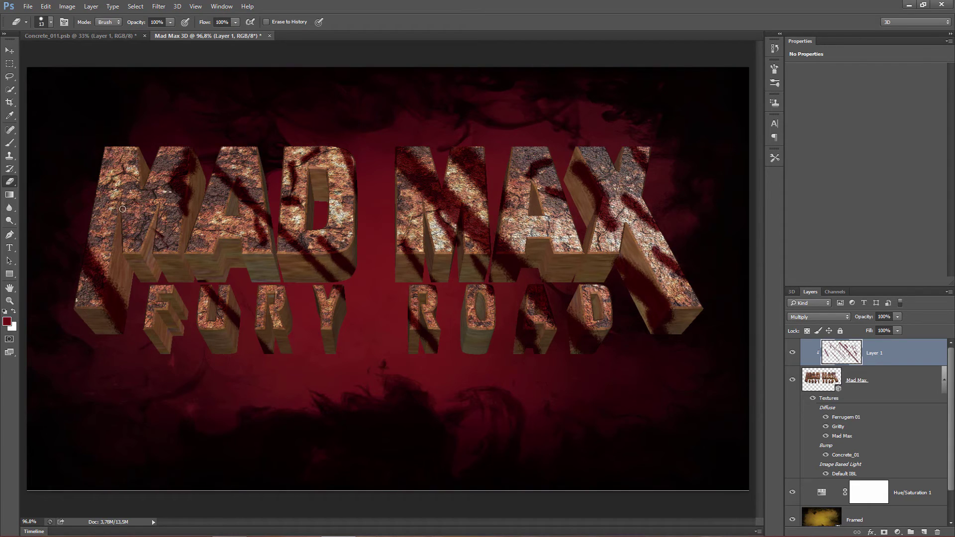
key("b")
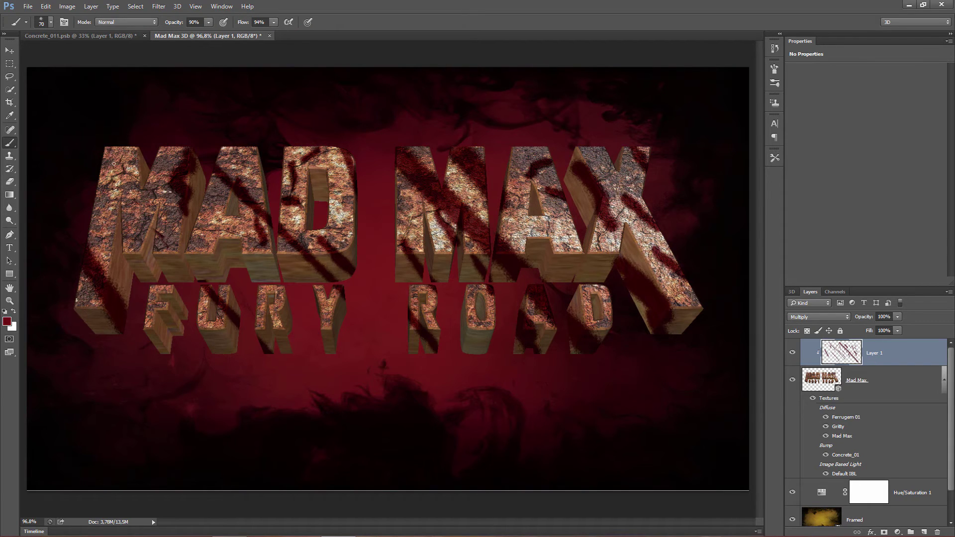
mouse_move(122, 158)
left_mouse_down()
mouse_move(135, 188)
mouse_move(127, 239)
mouse_move(181, 288)
left_mouse_up()
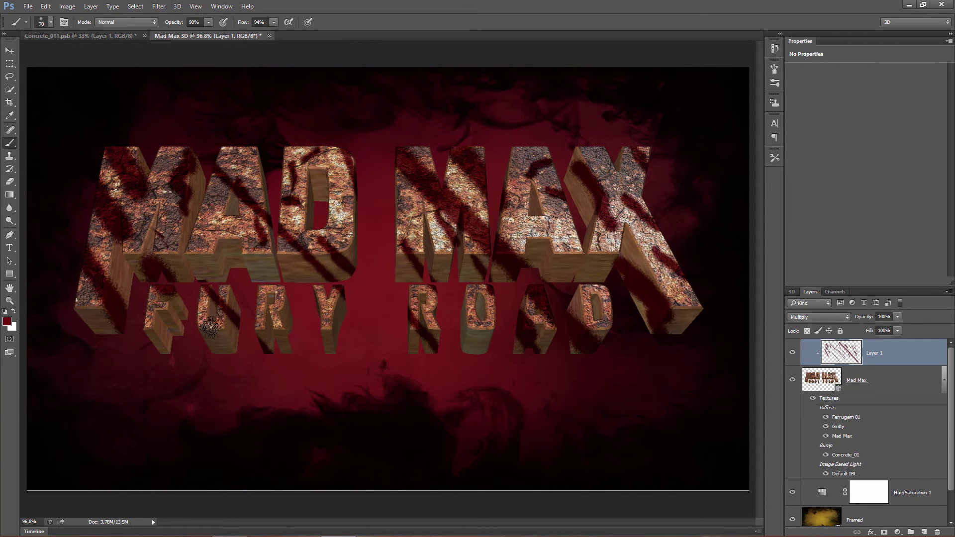
Step: Add 70 px dark red stains to the A and D of MAD, the A of MAX, and the bottoms of the Y and F of FURY
left_click_drag(201, 239, 234, 293)
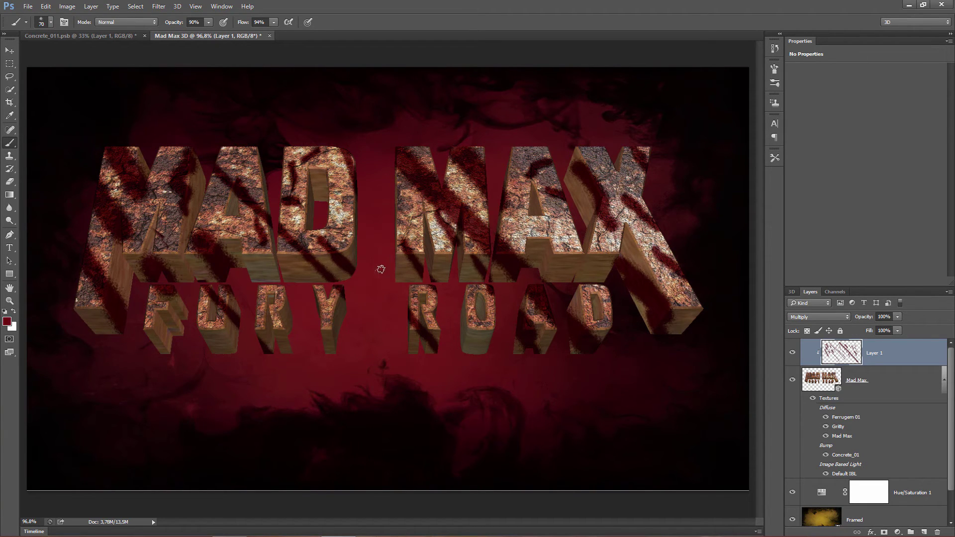
left_click_drag(344, 199, 344, 215)
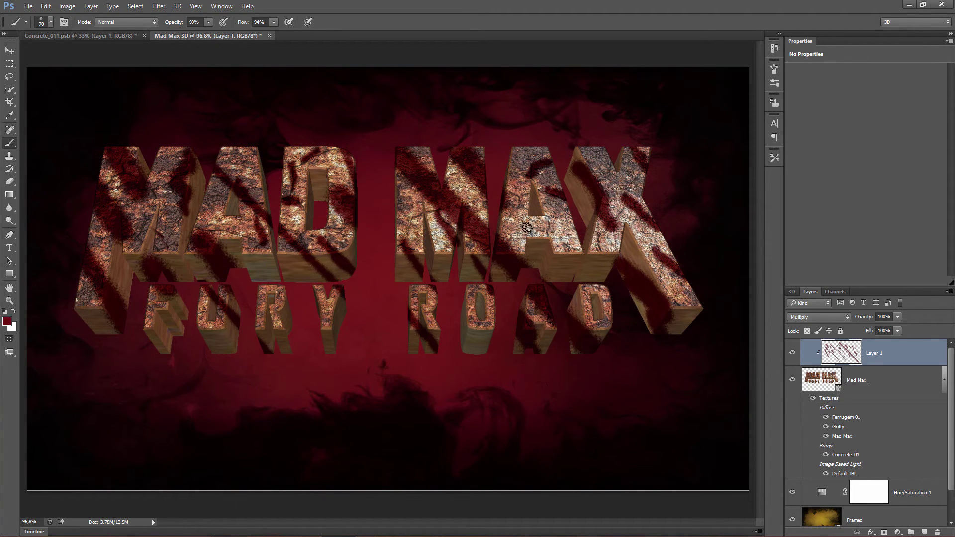
left_click_drag(556, 225, 585, 263)
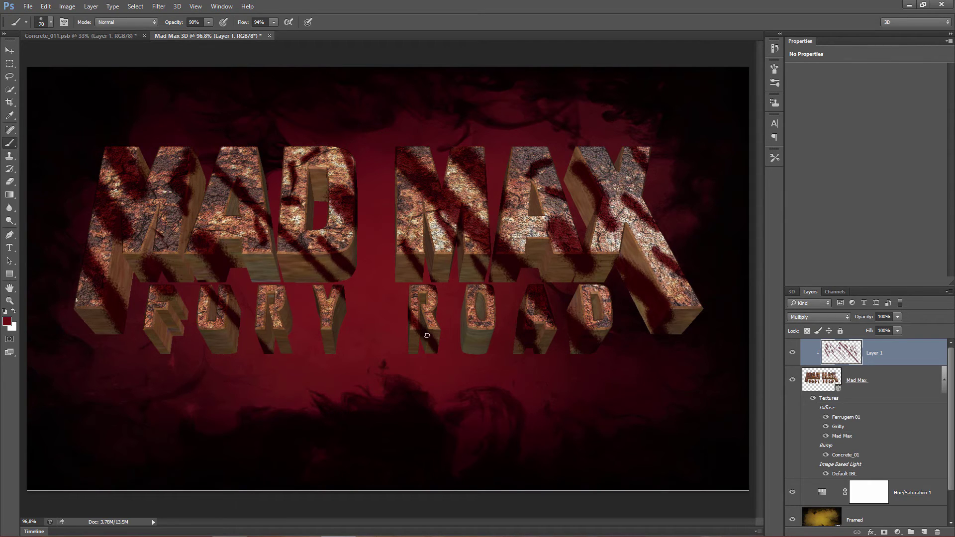
left_click_drag(335, 334, 331, 351)
left_click_drag(178, 341, 158, 349)
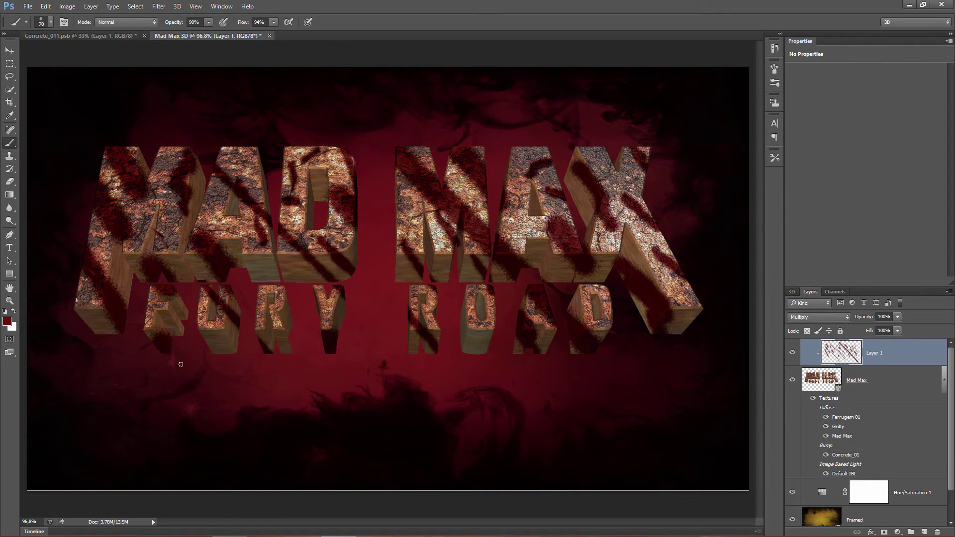
Step: Split the dark Underlying Layer slider in Layer 1's Blend If options to blend the stains into the letters
double_click(911, 356)
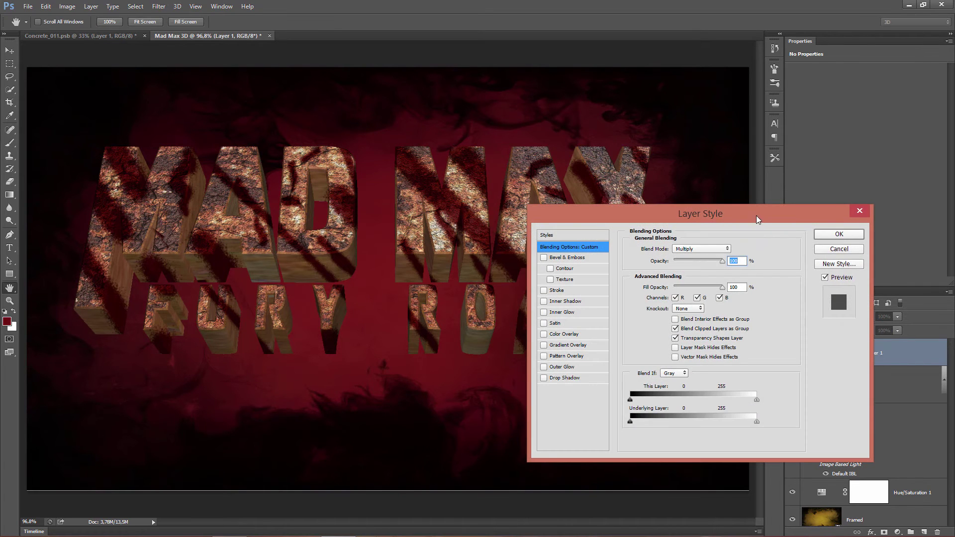
left_click_drag(756, 216, 620, 152)
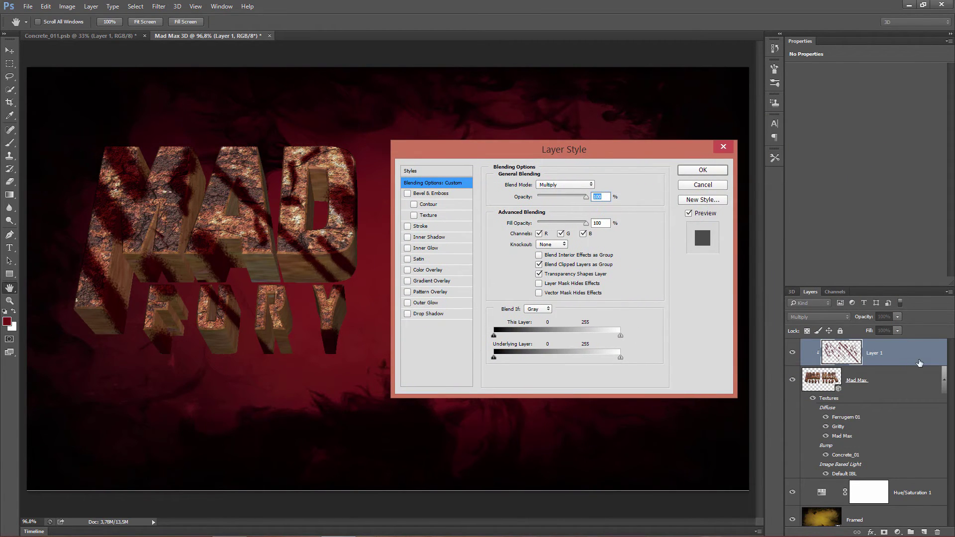
left_click_drag(511, 154, 675, 93)
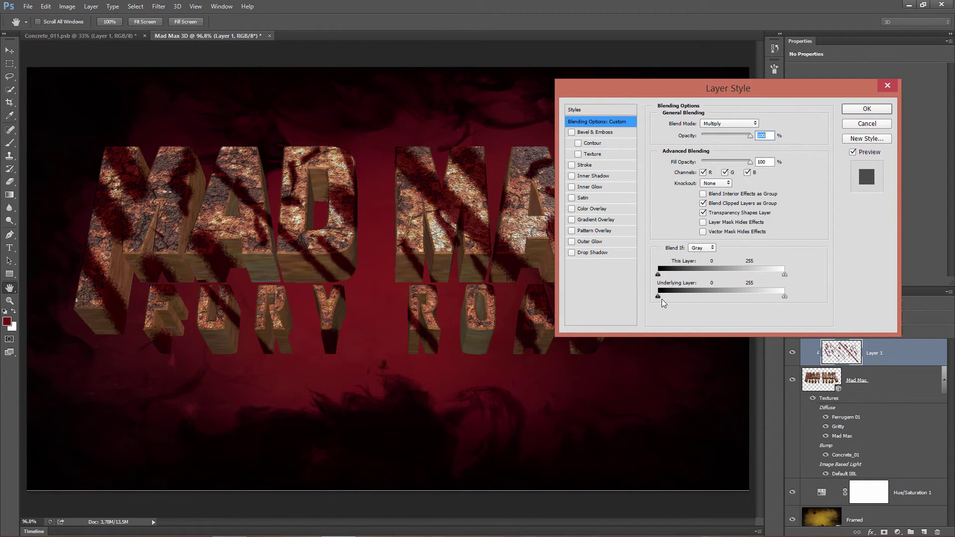
key("alt")
mouse_move(659, 297)
left_mouse_down()
mouse_move(762, 296)
mouse_move(683, 298)
mouse_move(720, 301)
mouse_move(693, 301)
left_mouse_up()
left_click(859, 109)
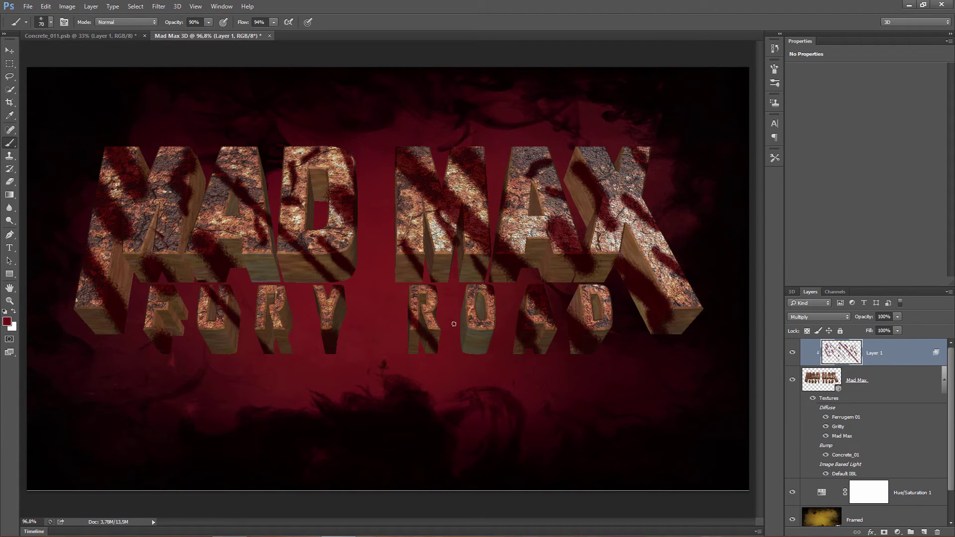
Step: Add a drop shadow to the Mad Max layer with global light turned off and an angle of 90°
left_click(910, 386)
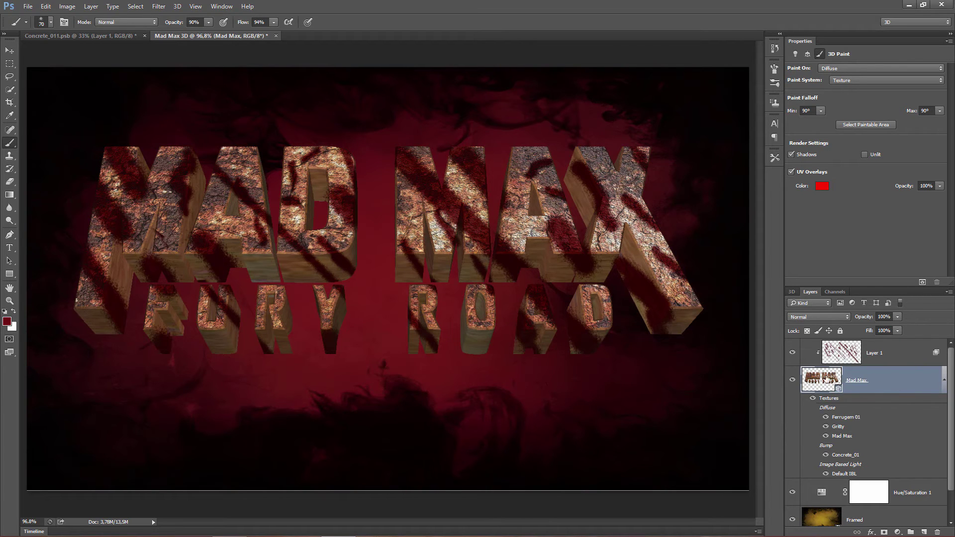
double_click(912, 383)
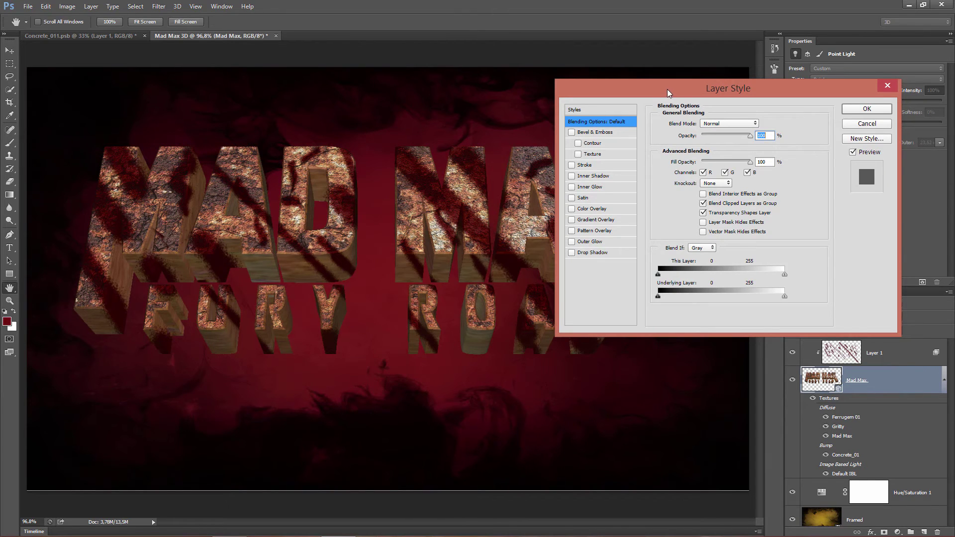
left_click_drag(669, 90, 748, 135)
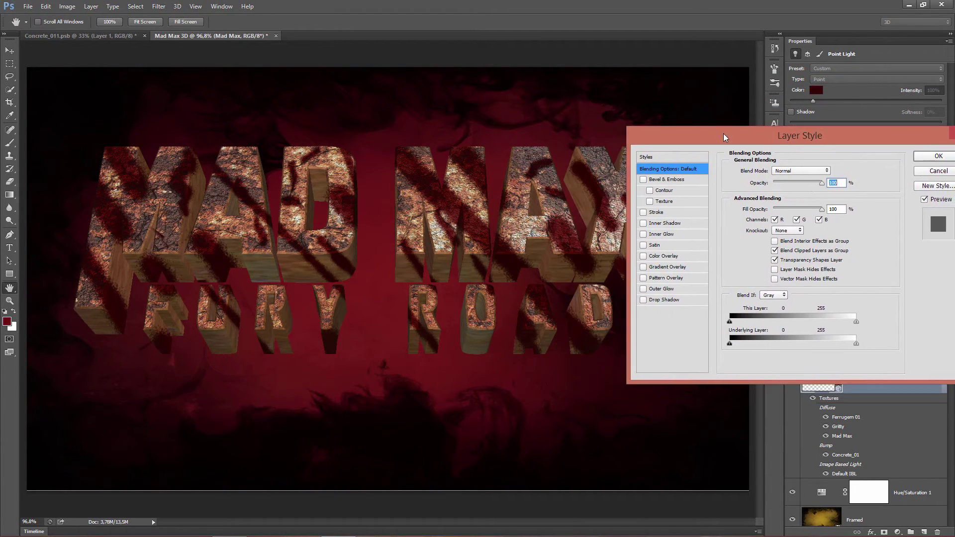
left_click(657, 303)
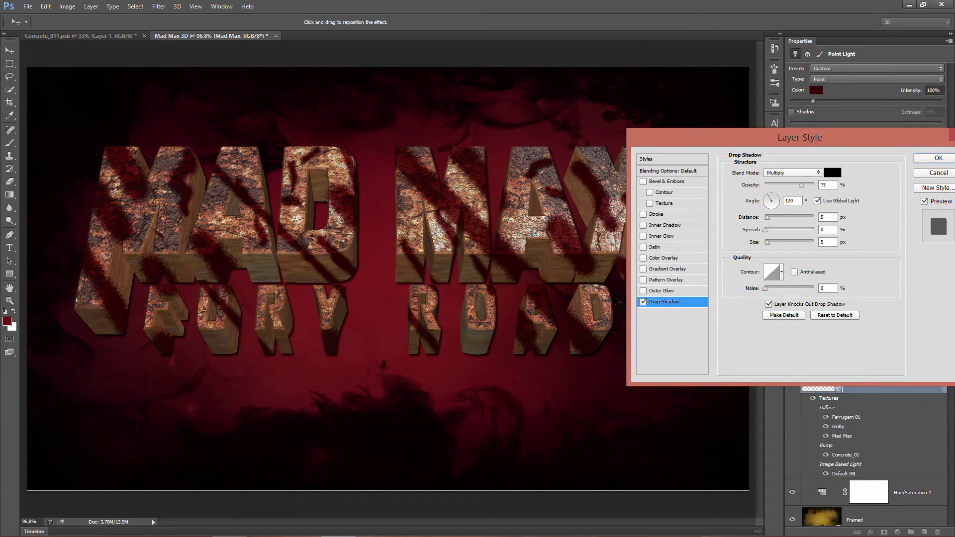
left_click(818, 201)
left_click(774, 202)
type("90")
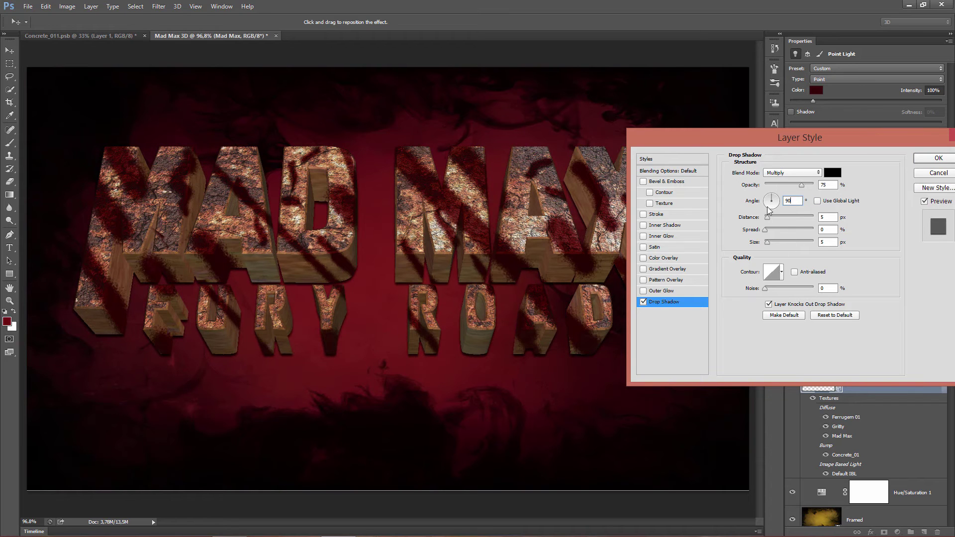
Step: Increase the drop shadow's size to about 27 px
left_click_drag(749, 148, 658, 76)
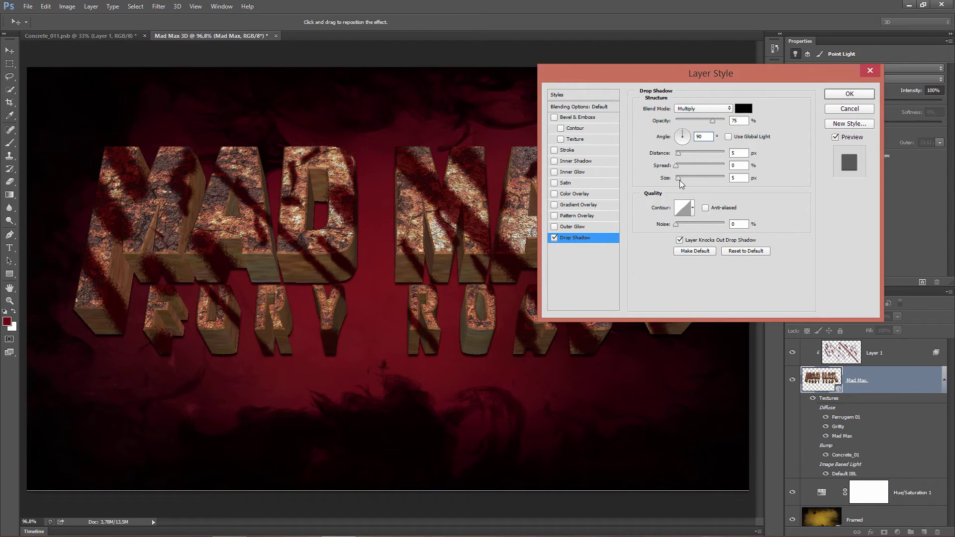
left_click(679, 180)
left_click(685, 178)
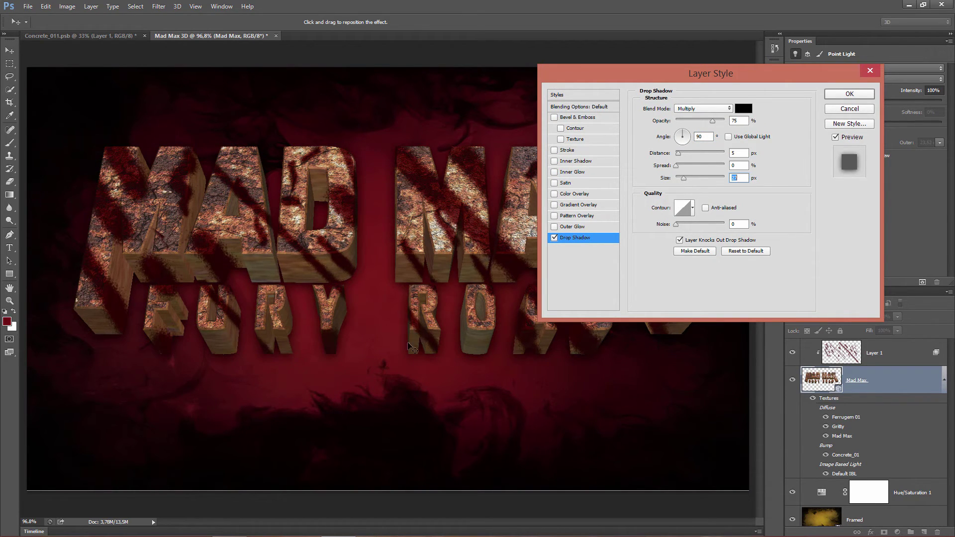
Step: Add an outer glow to the Mad Max layer in a dark red sampled from the background between MAD and MAX
left_click(580, 228)
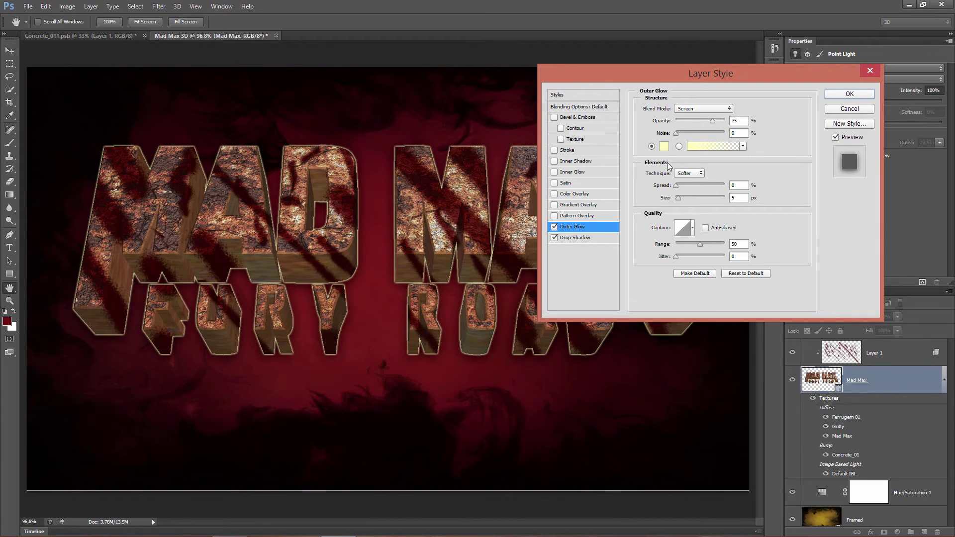
left_click(663, 147)
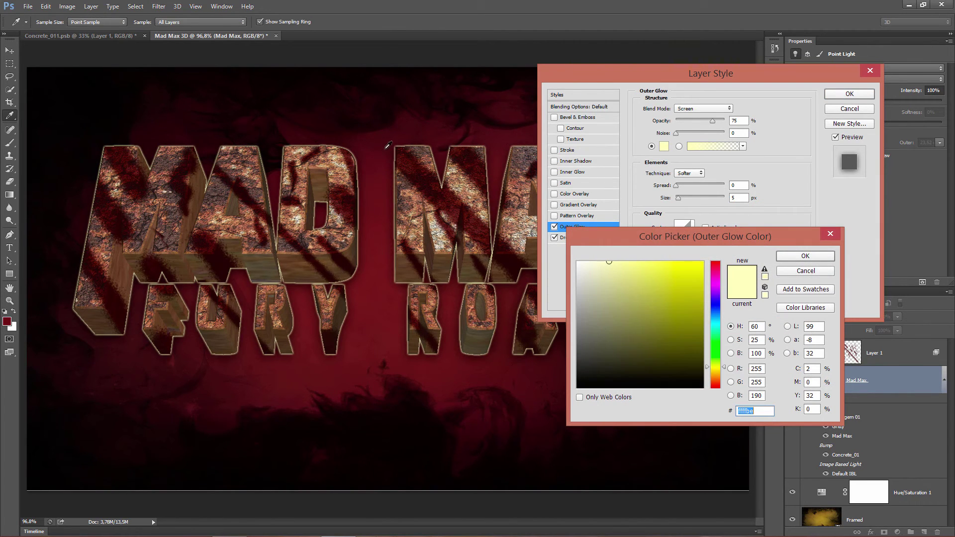
left_click(384, 163)
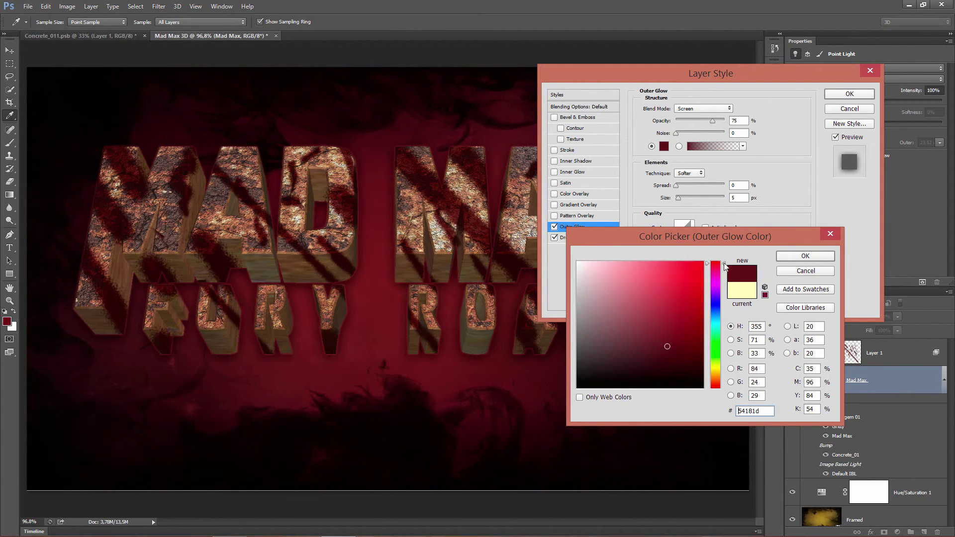
left_click(806, 256)
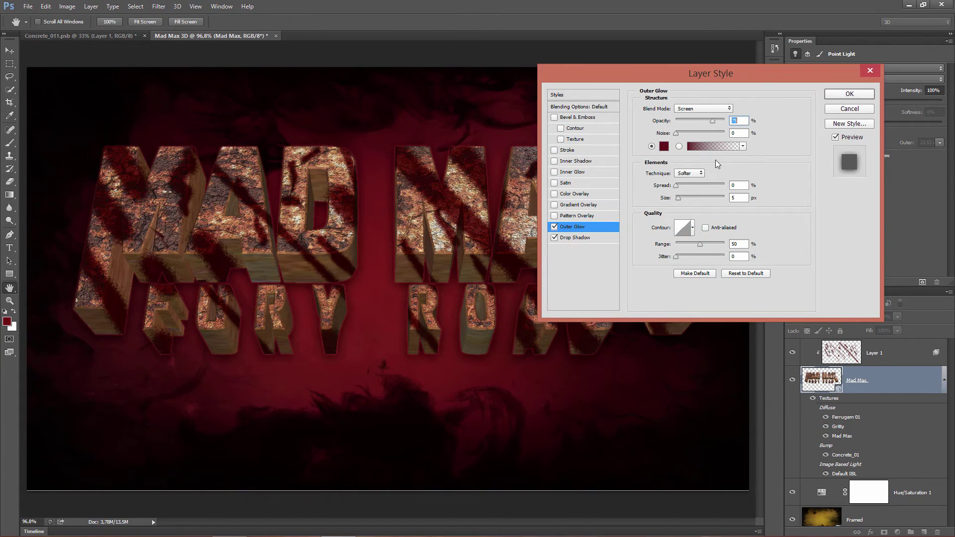
Step: Try the Multiply and Screen blend modes for the outer glow and set its size to about 18 px
left_click(717, 111)
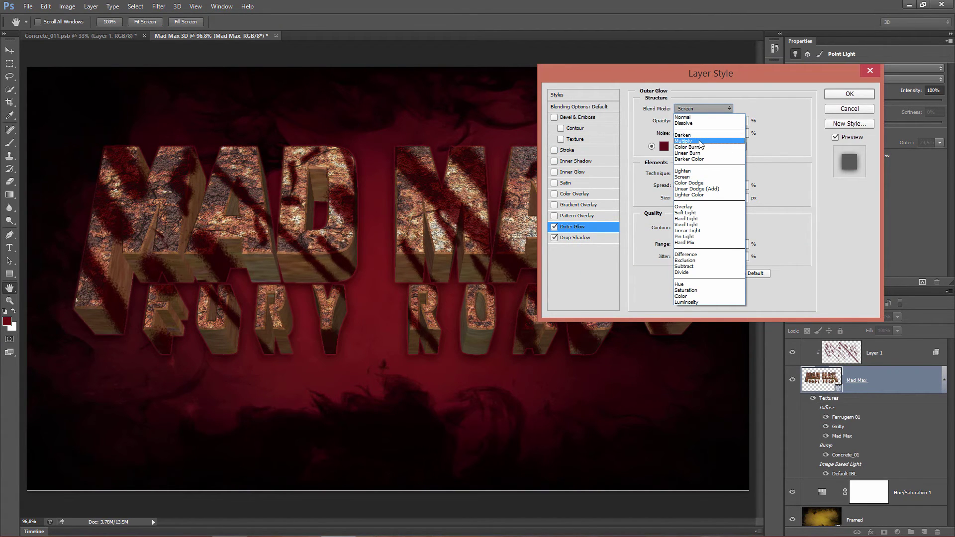
left_click(702, 143)
left_click_drag(679, 197, 694, 200)
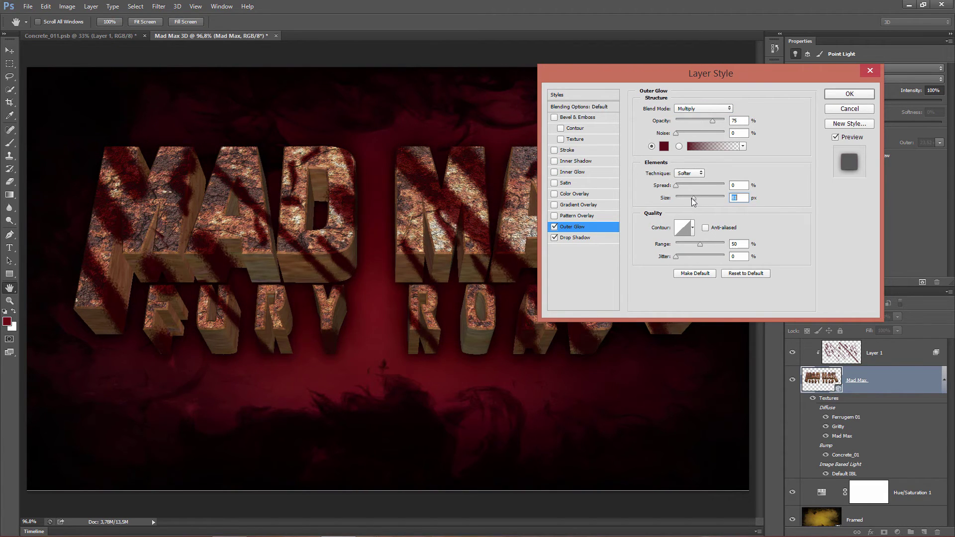
left_click(693, 111)
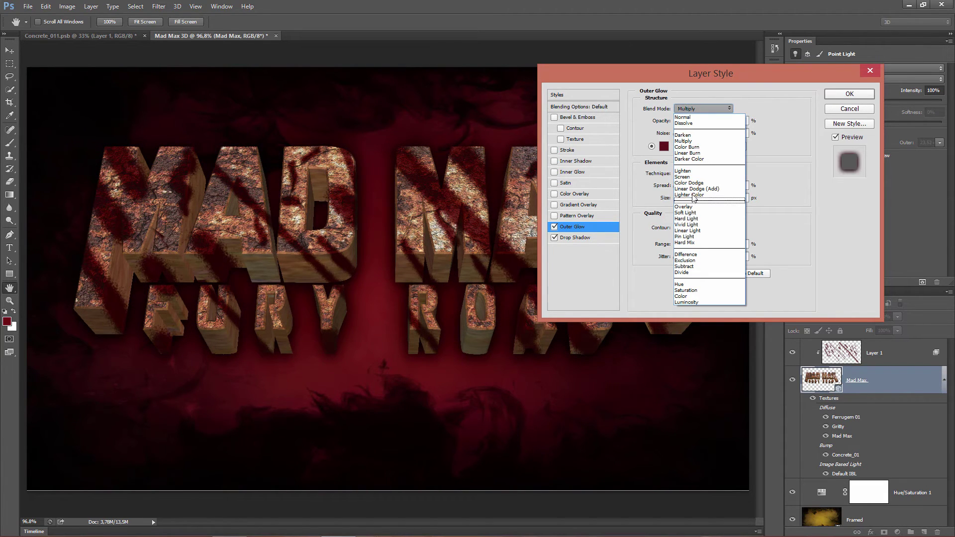
left_click(691, 177)
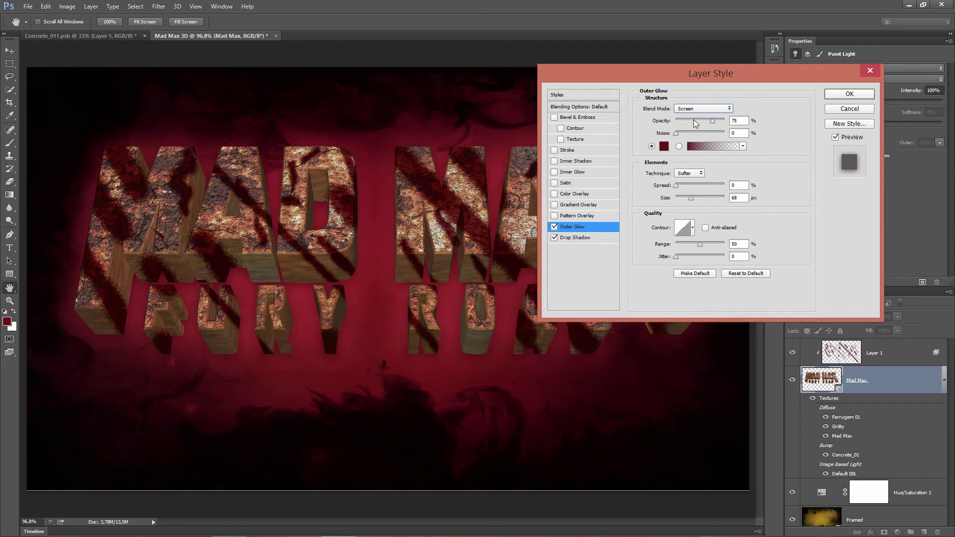
left_click_drag(692, 198, 684, 191)
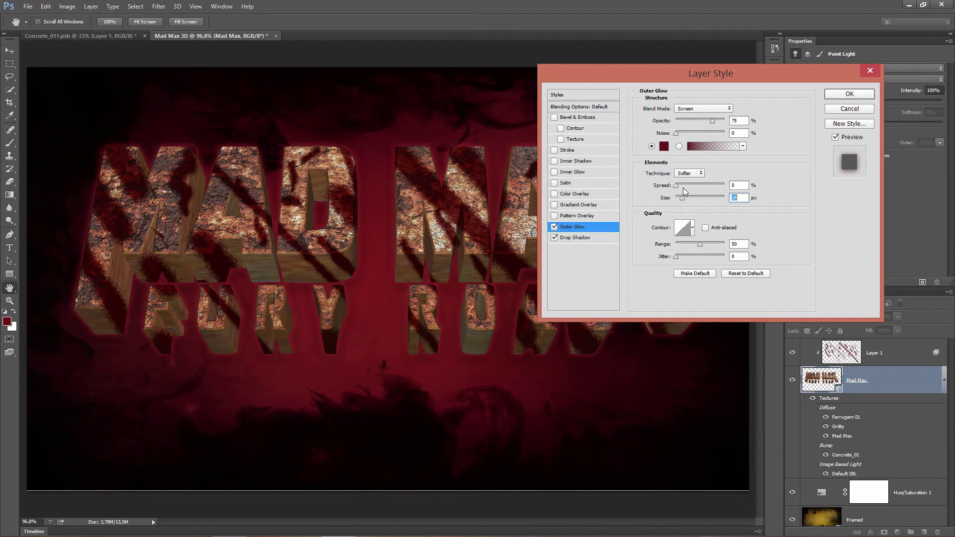
Step: Set the outer glow's blend mode to Overlay and choose a brighter, more saturated red for its color
left_click(691, 108)
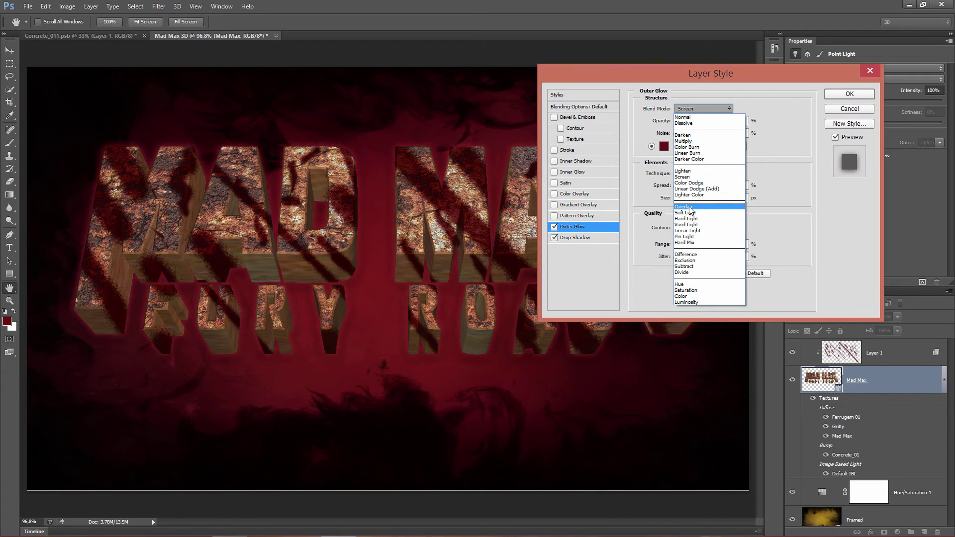
left_click(691, 207)
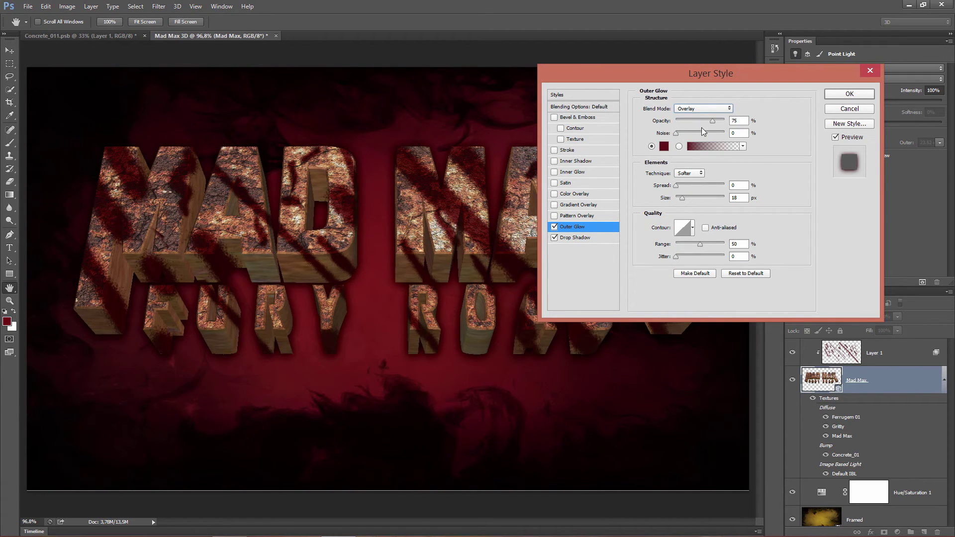
left_click(663, 148)
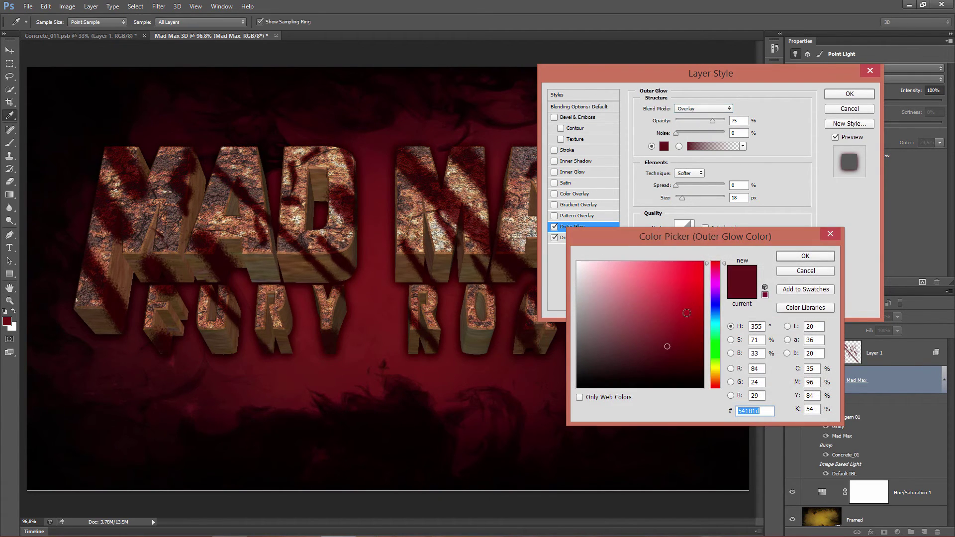
left_click(683, 328)
left_click(805, 256)
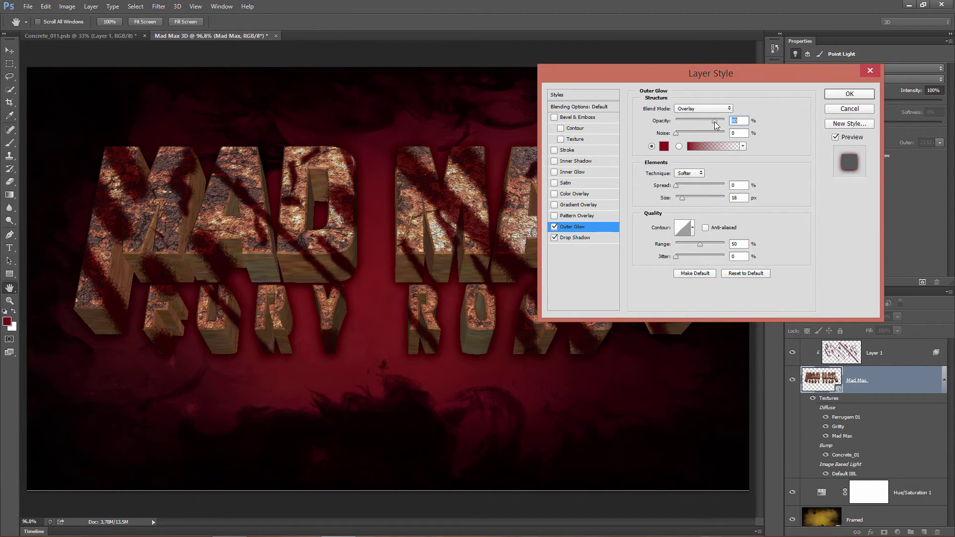
Step: Increase the outer glow's size to about 40 px and try a higher noise amount before resetting it to 0%
left_click_drag(682, 202, 686, 199)
left_click_drag(678, 132, 713, 133)
left_click_drag(668, 77, 713, 189)
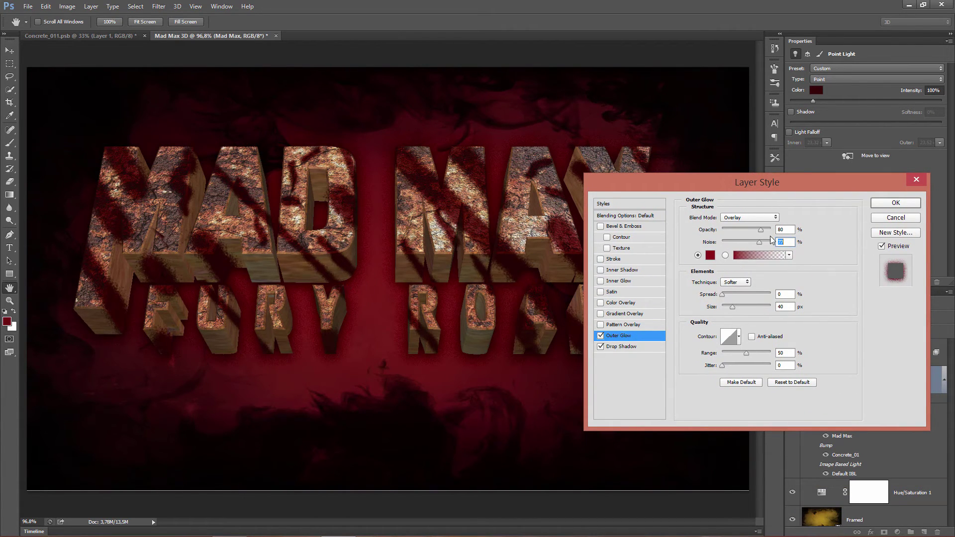
left_click_drag(757, 243, 715, 244)
Step: Try the Color Burn, Linear Burn and Soft Light blend modes for the outer glow with opacity lowered to about 43%
left_click(762, 219)
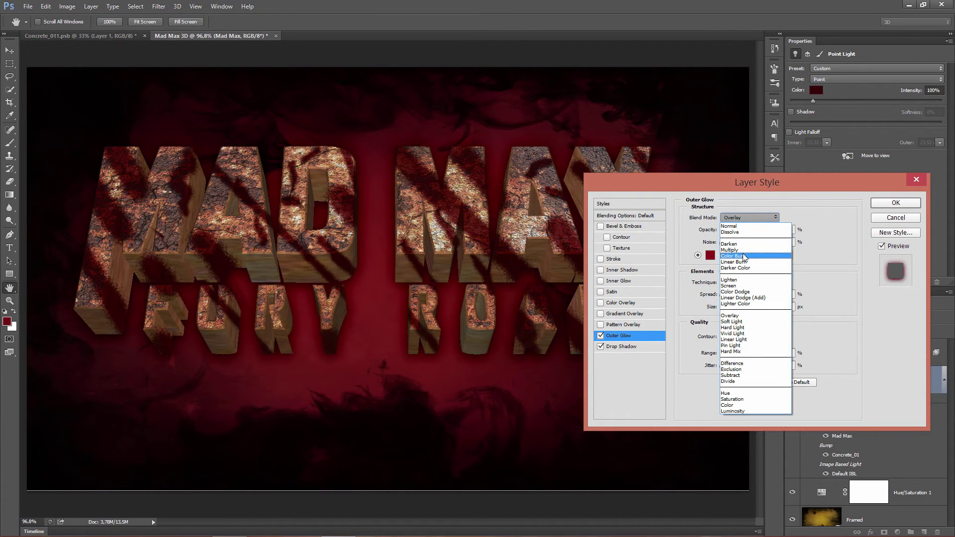
left_click(743, 255)
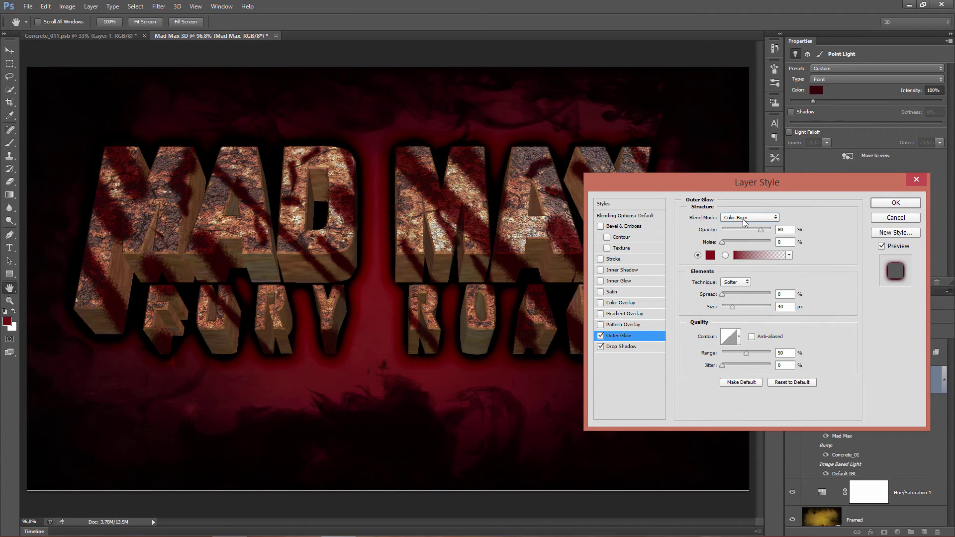
left_click(751, 219)
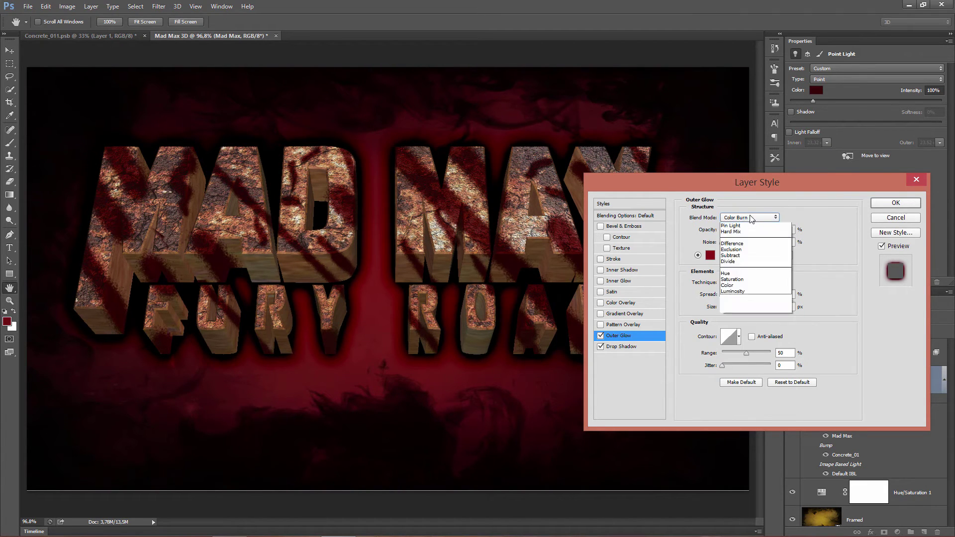
left_click(742, 261)
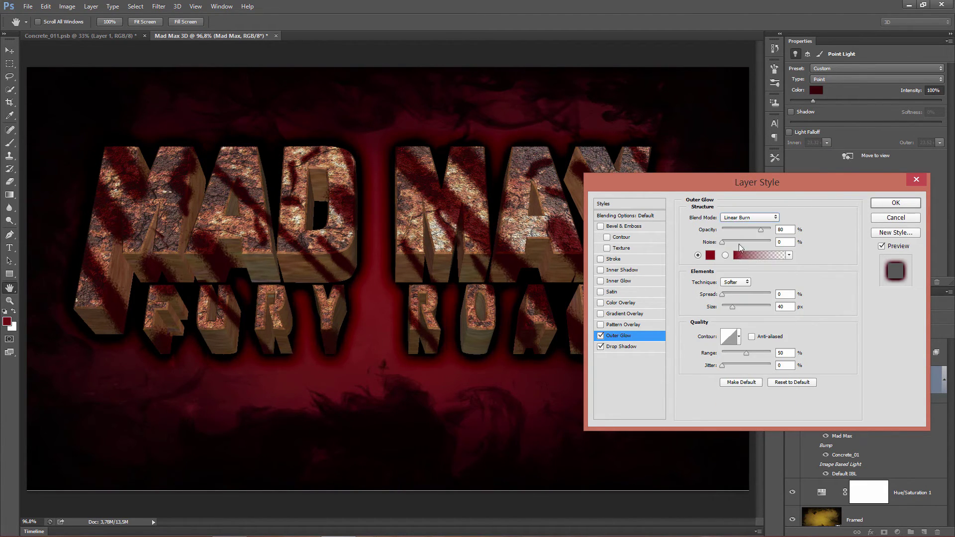
left_click(743, 219)
left_click(749, 256)
left_click(743, 229)
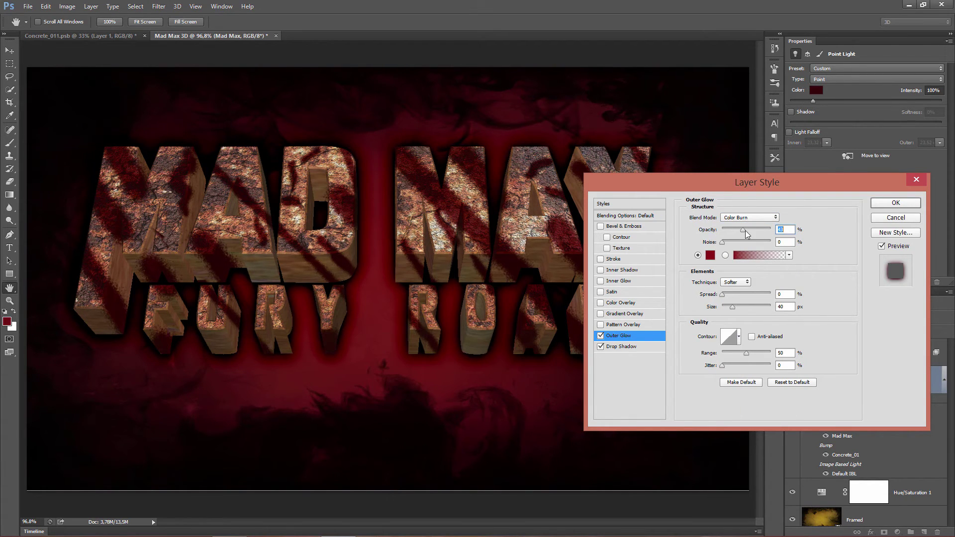
left_click(748, 218)
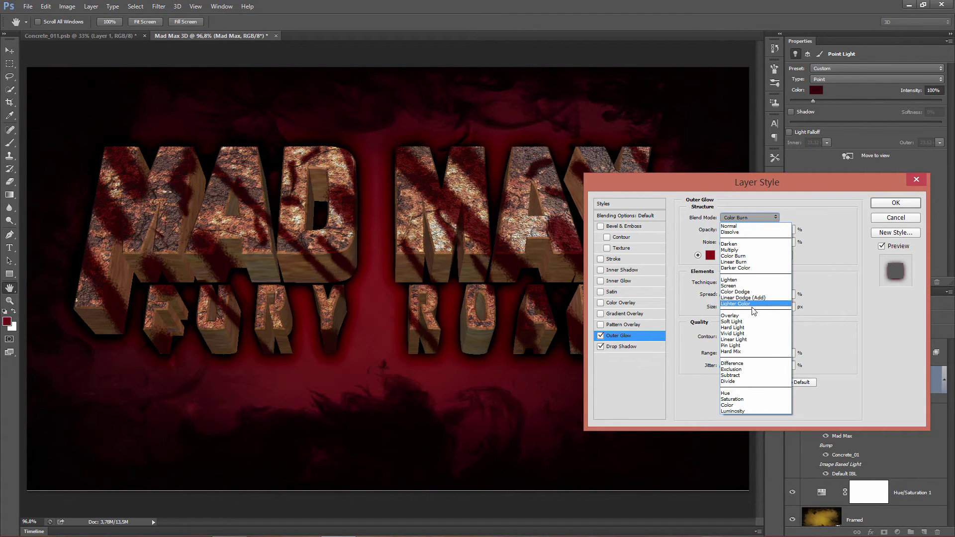
left_click(749, 325)
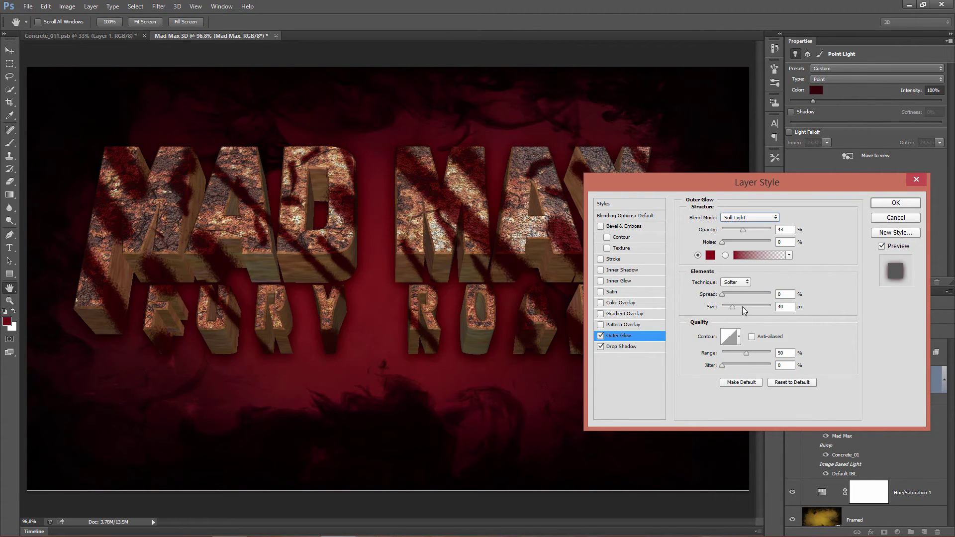
Step: Set the outer glow's blend mode to Multiply with an opacity of about 46%
left_click(749, 223)
left_click(744, 243)
left_click(745, 230)
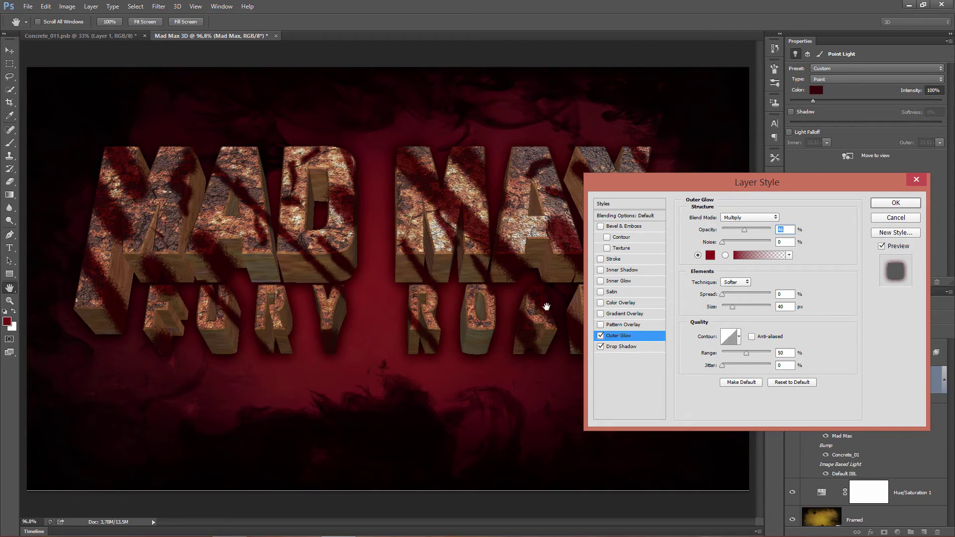
Step: Try an inner shadow on the Mad Max layer, remove it, and enable Bevel & Emboss instead
left_click(601, 270)
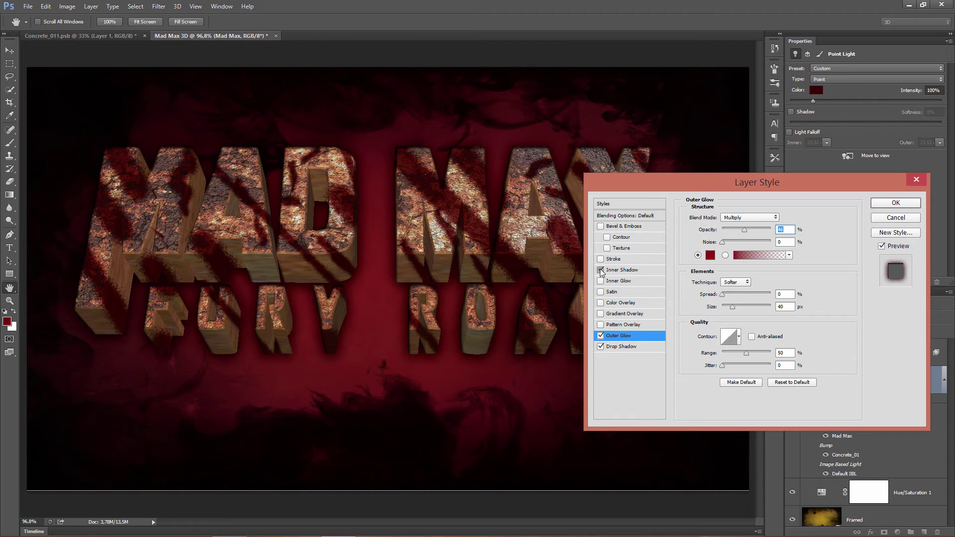
left_click(601, 270)
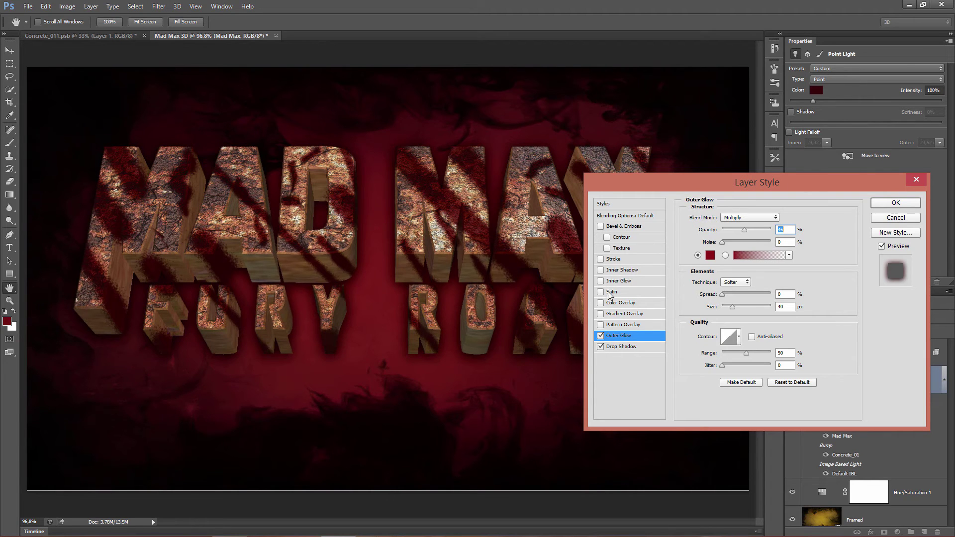
left_click(600, 226)
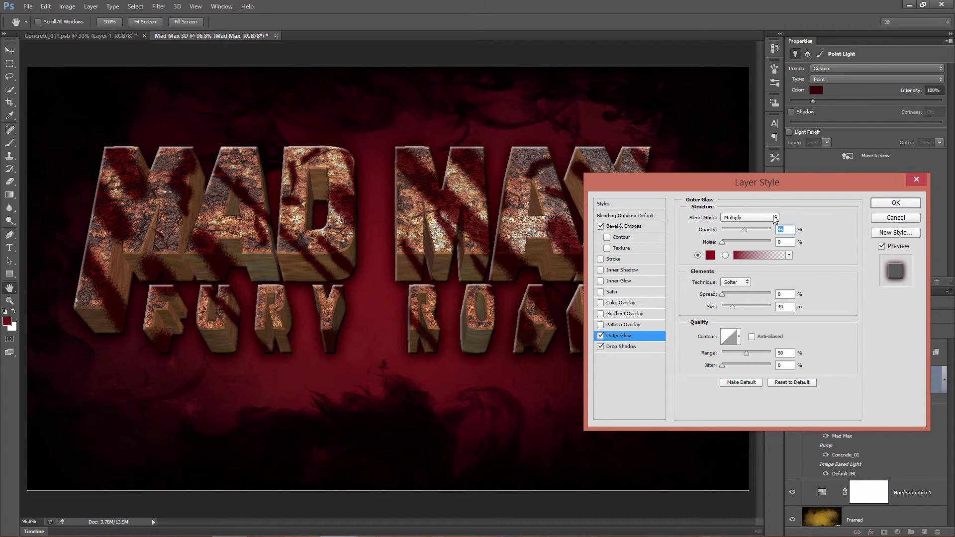
Step: Move the Layer Style dialog to uncover more of the title and set the outer glow's size to 30 px
left_click_drag(759, 184, 447, 176)
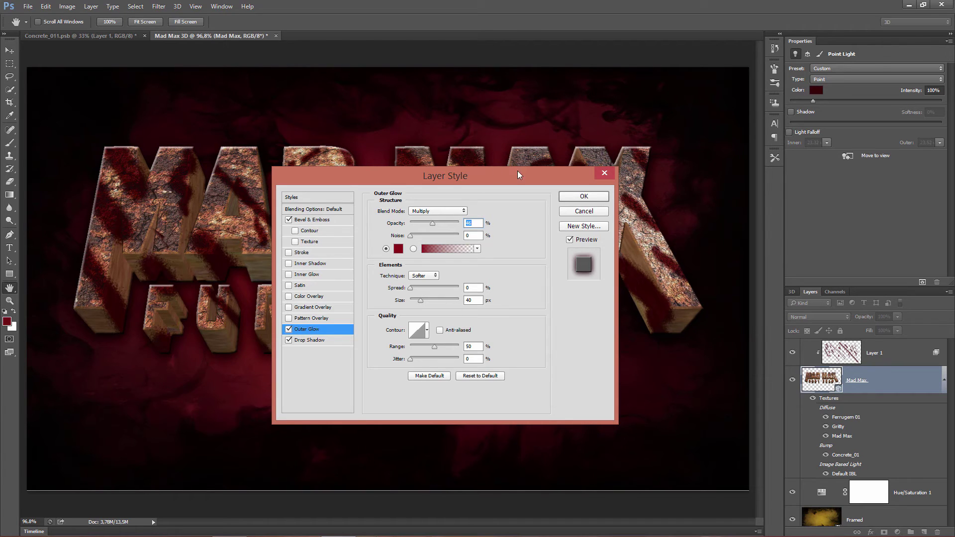
left_click_drag(475, 174, 610, 182)
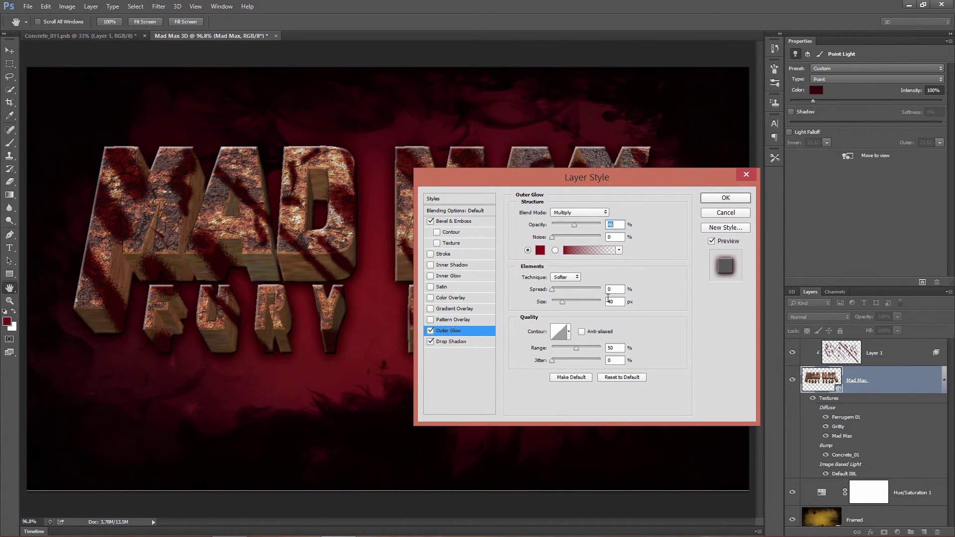
left_click(616, 302)
double_click(613, 302)
key("BackSpace")
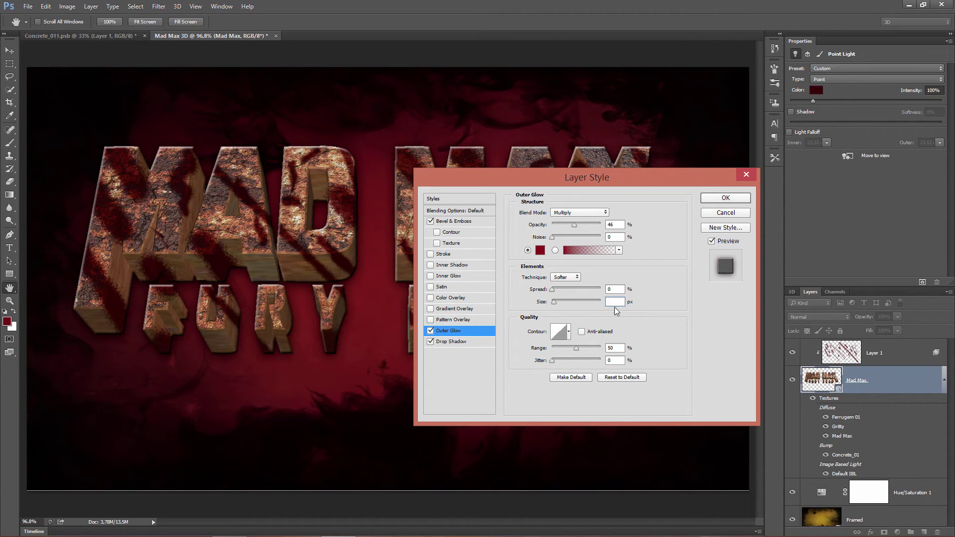
type("30")
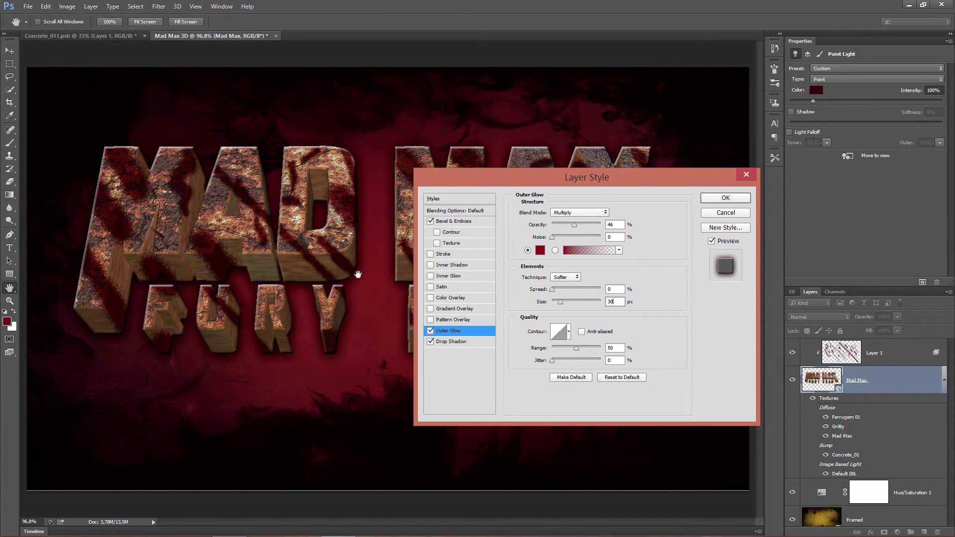
Step: Try Bevel & Emboss with the Chisel Hard and Chisel Soft techniques and a 7 px soften, and turn the effect off
left_click(455, 221)
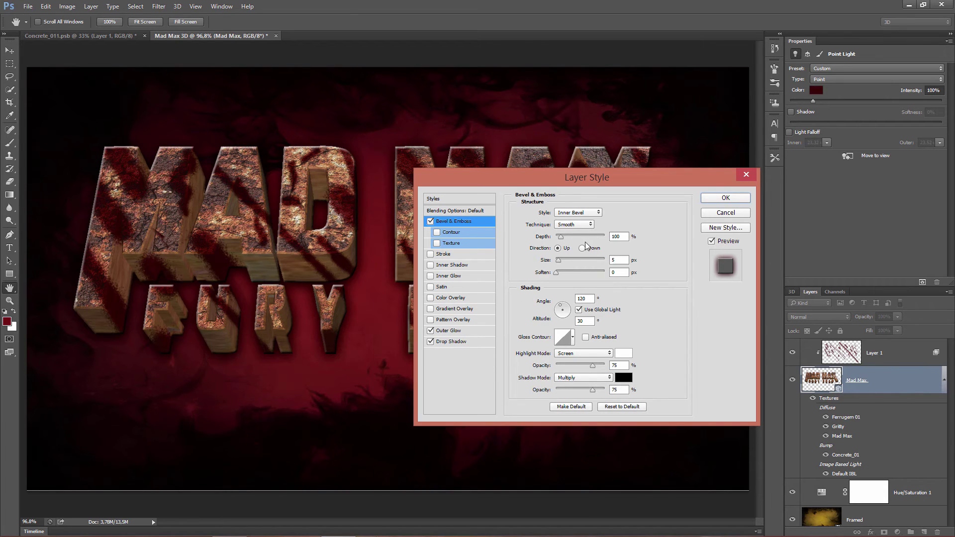
double_click(622, 238)
left_click(598, 213)
left_click(600, 213)
left_click(592, 225)
left_click(579, 239)
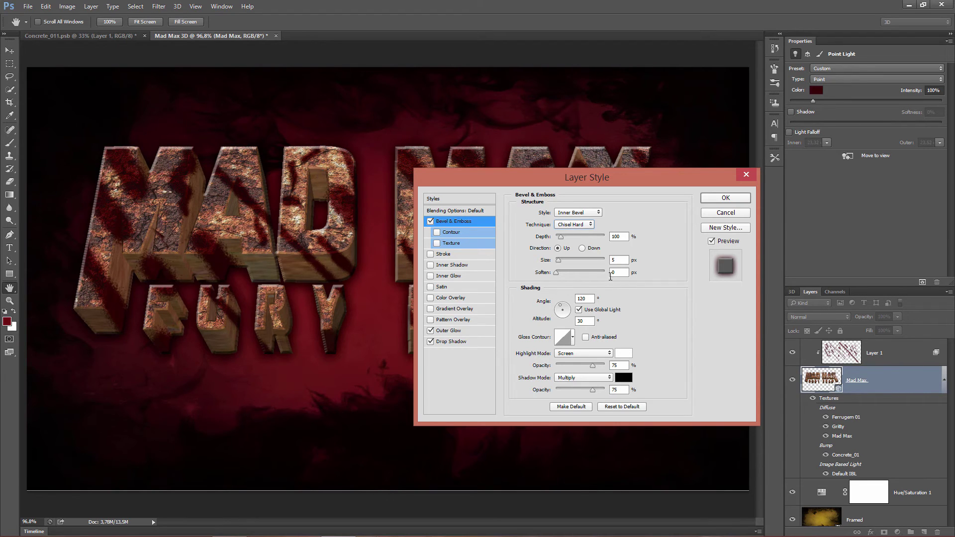
left_click_drag(555, 273, 561, 273)
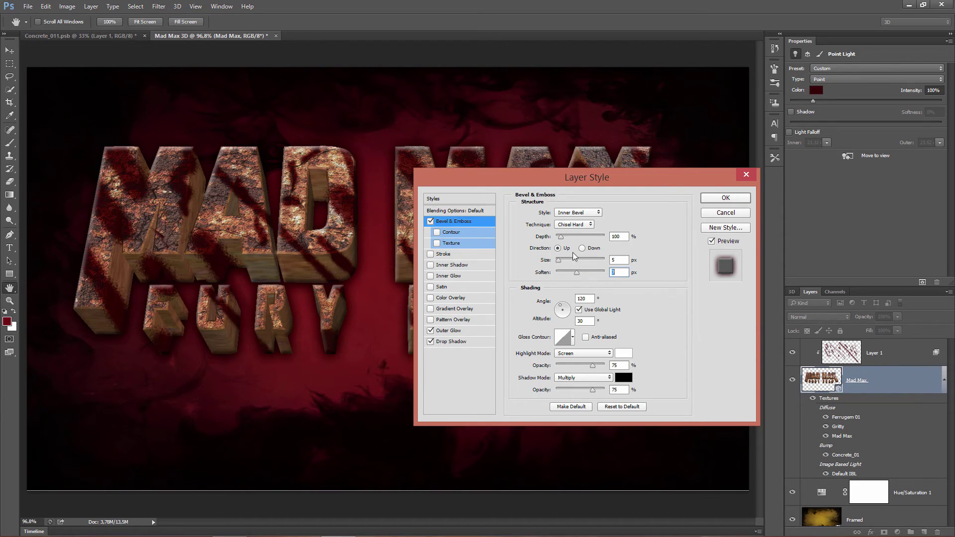
left_click(586, 225)
left_click(431, 221)
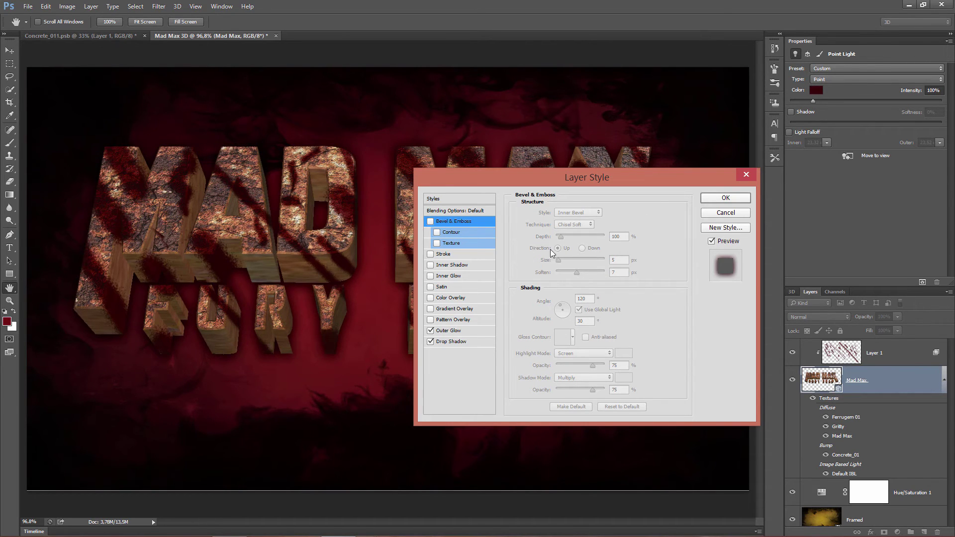
Step: Apply the outer glow and drop shadow to the Mad Max layer and render the 3D title
left_click(726, 198)
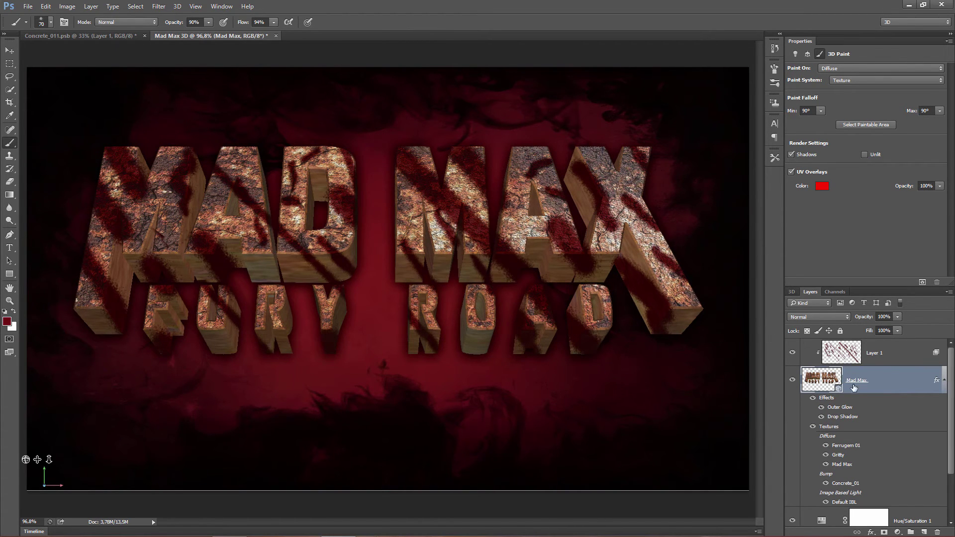
left_click(922, 283)
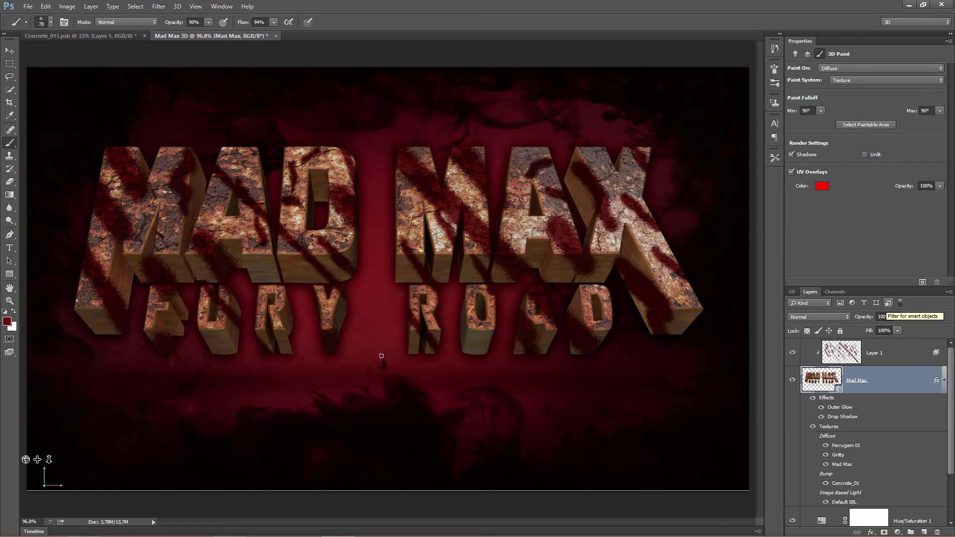
Step: View the artwork at 100%, compare Layer 1 hidden and shown, and clear all painted blood strokes from it
double_click(9, 301)
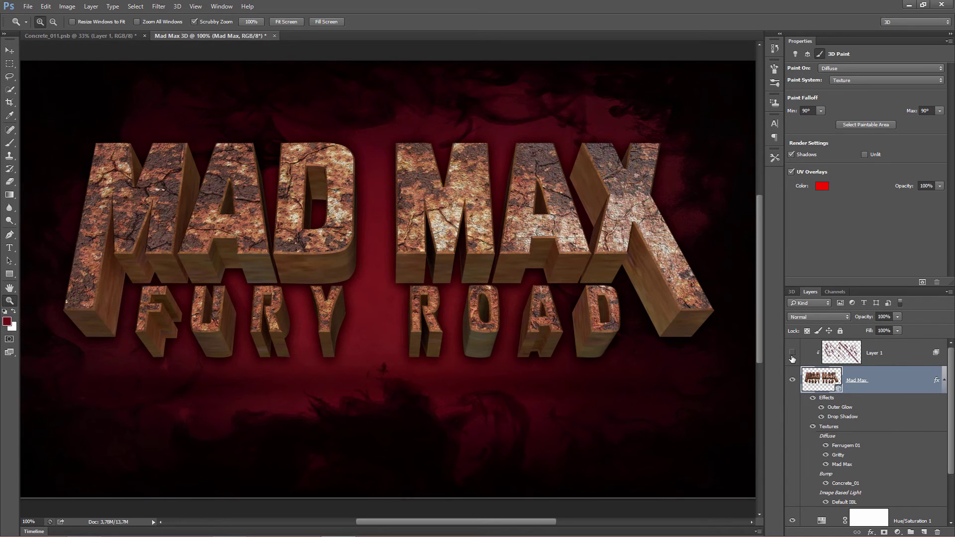
left_click(793, 357)
left_click(792, 356)
left_click(841, 356)
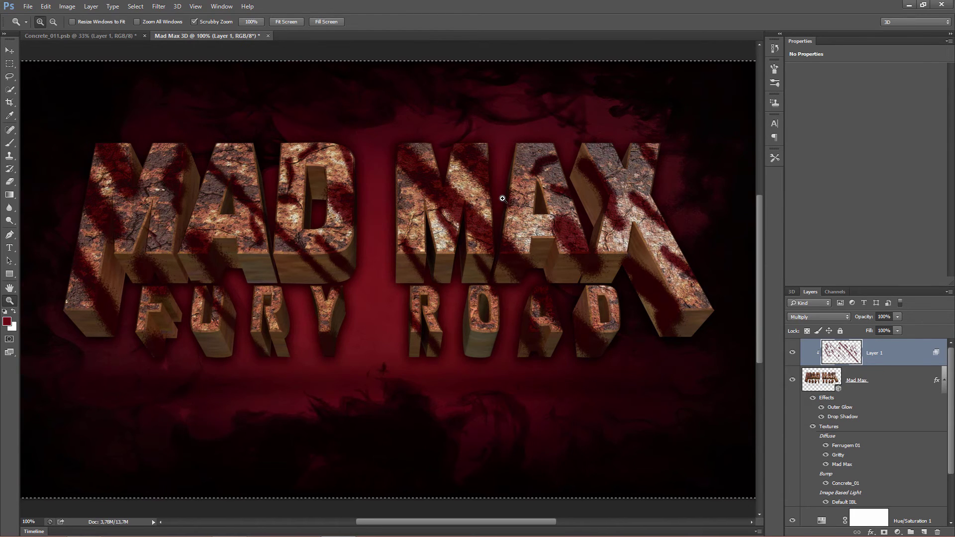
key("ctrl+x")
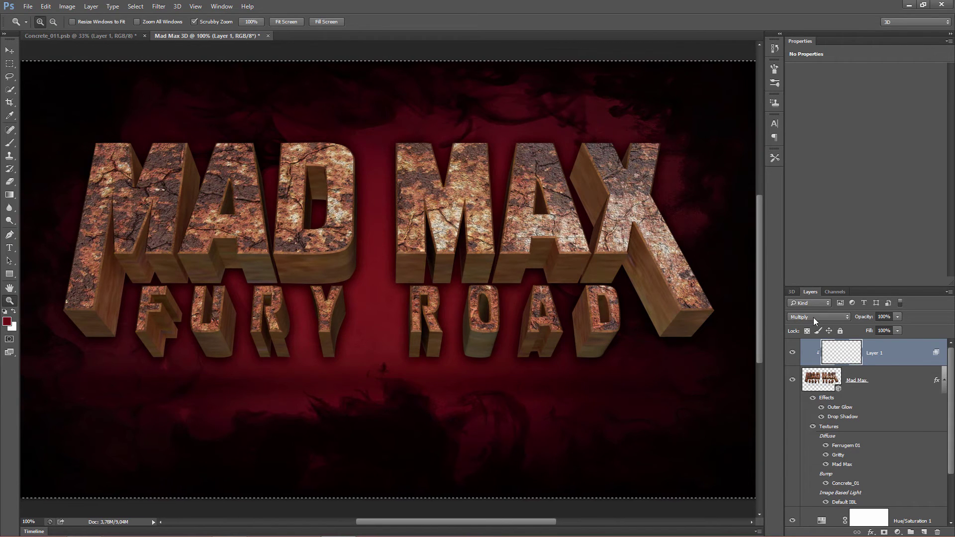
left_click(840, 362, "ctrl")
Step: Load the Blood_Splatter_Imperio brush set for the Brush tool
left_click(9, 142)
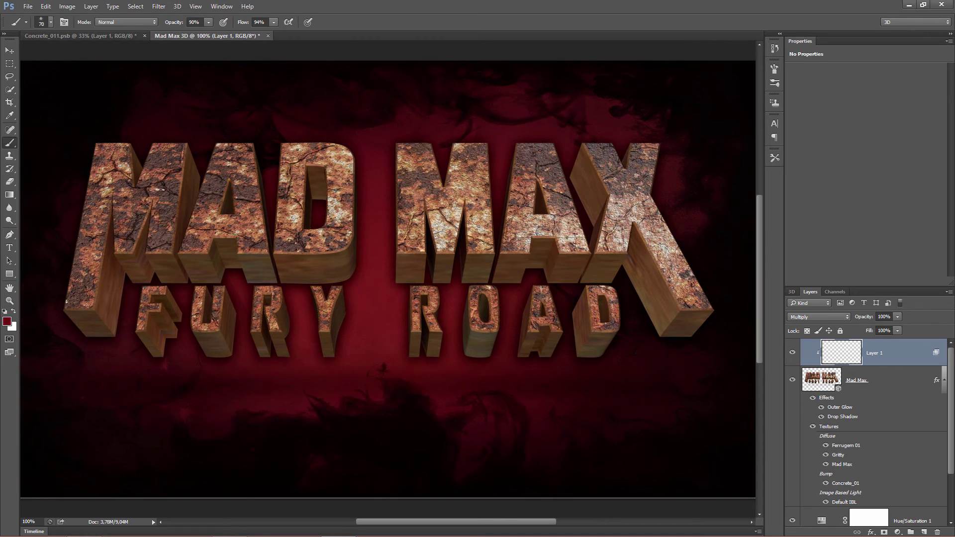
right_click(383, 215)
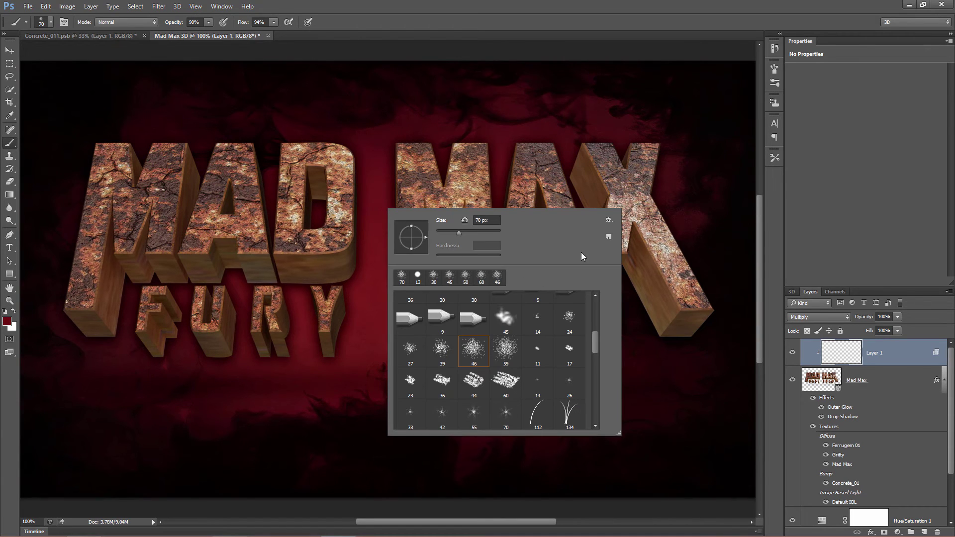
left_click(608, 222)
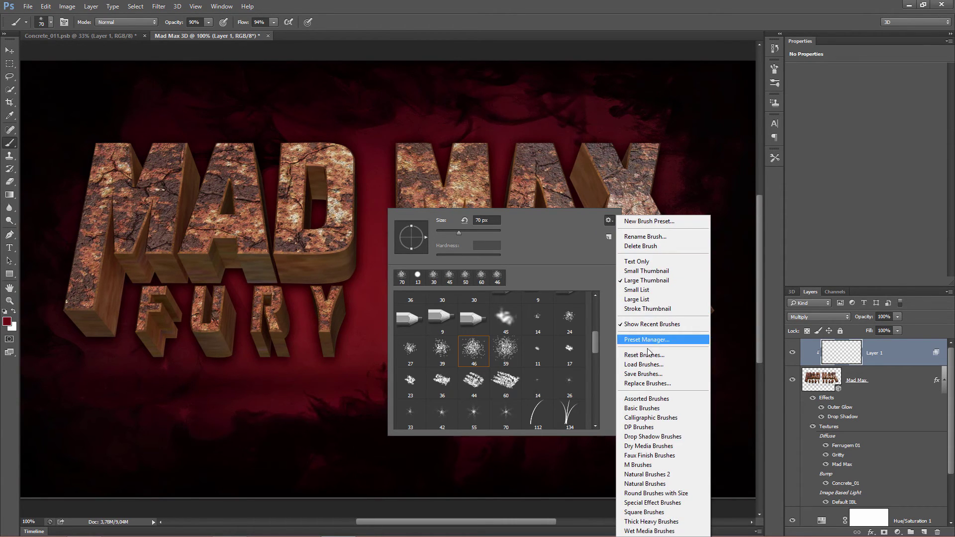
left_click(646, 365)
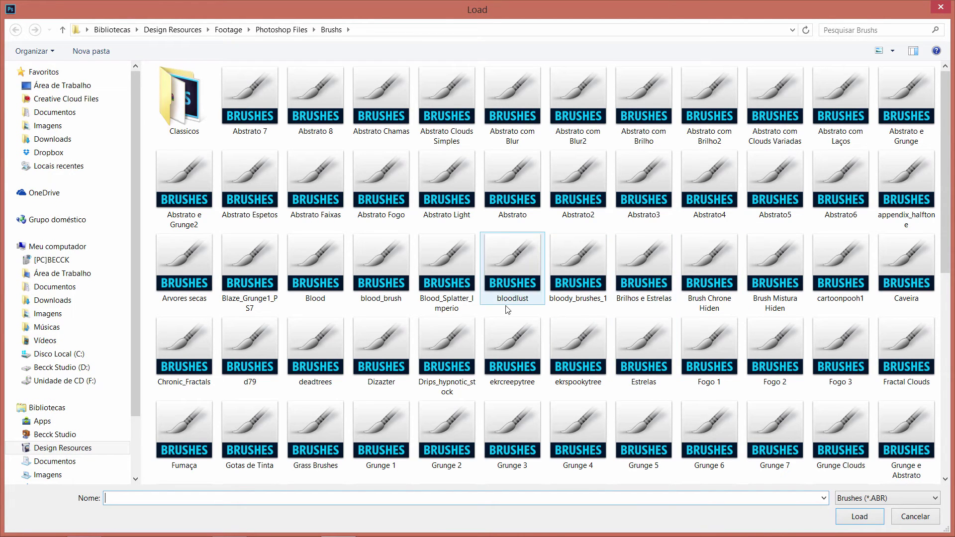
left_click(455, 280)
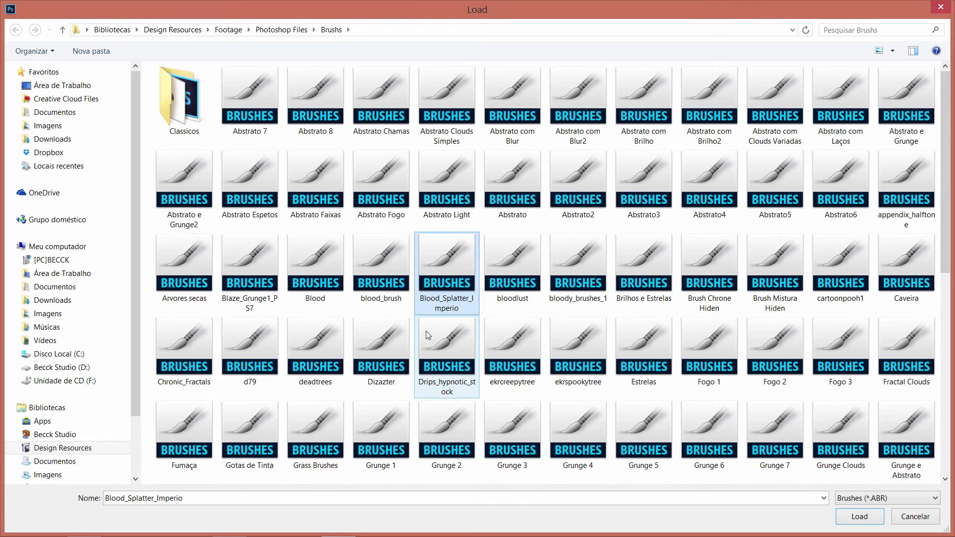
double_click(440, 273)
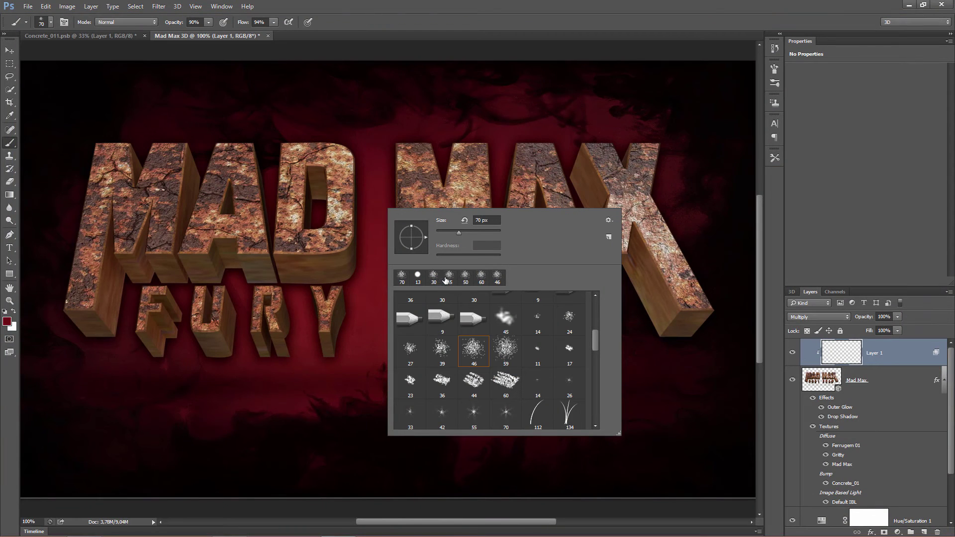
Step: Choose the 810 px blood splatter tip from the loaded brushes
left_click_drag(595, 351, 596, 420)
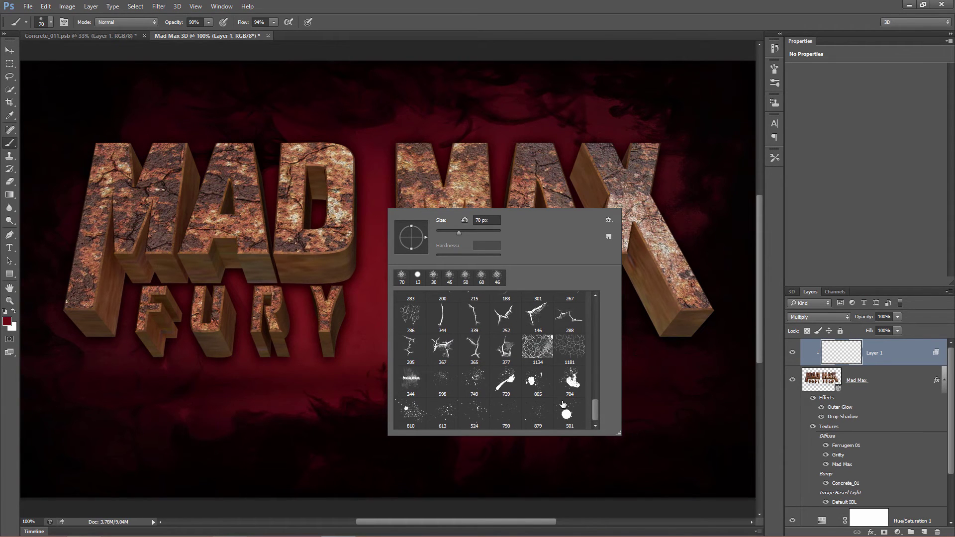
left_click(411, 414)
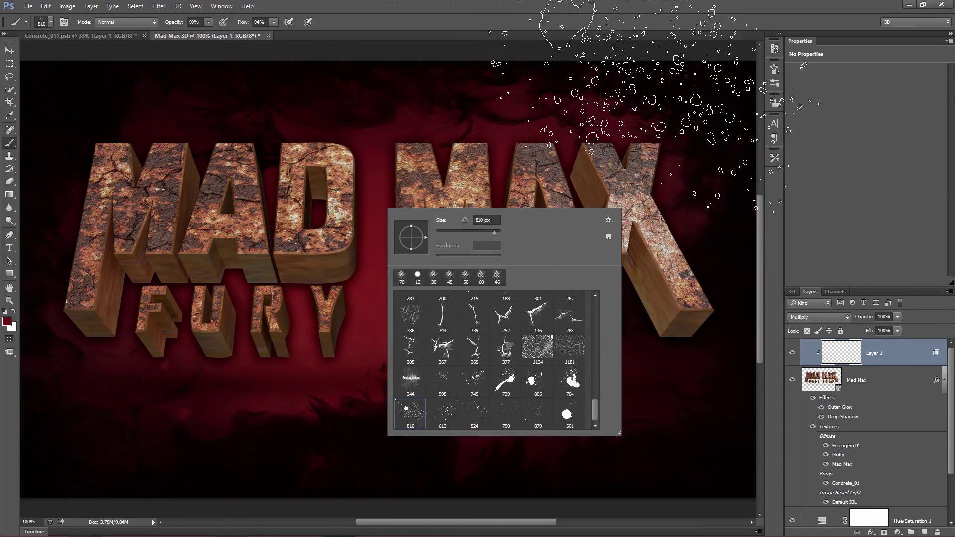
key("Return")
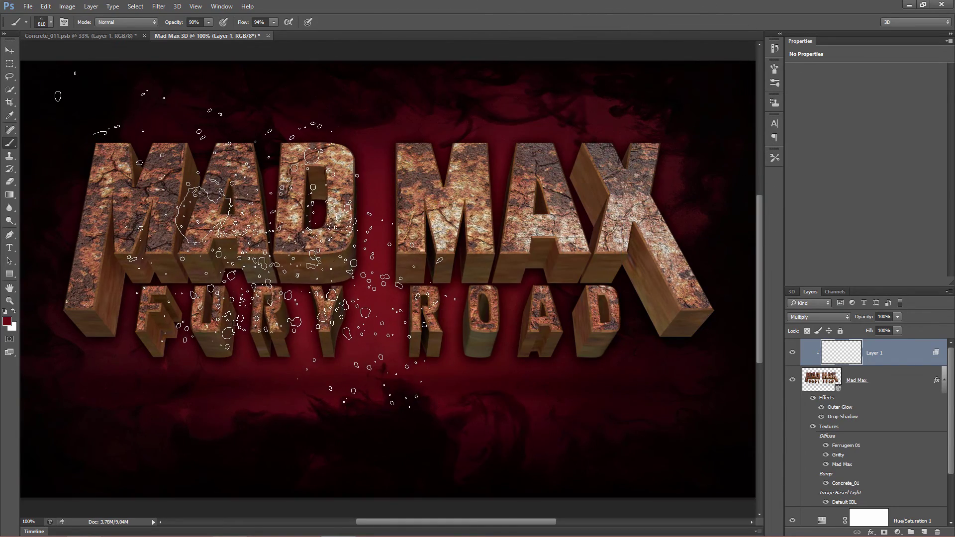
Step: Try the splatter tip at 810 px over the word MAD and undo both stamps
left_click(229, 237)
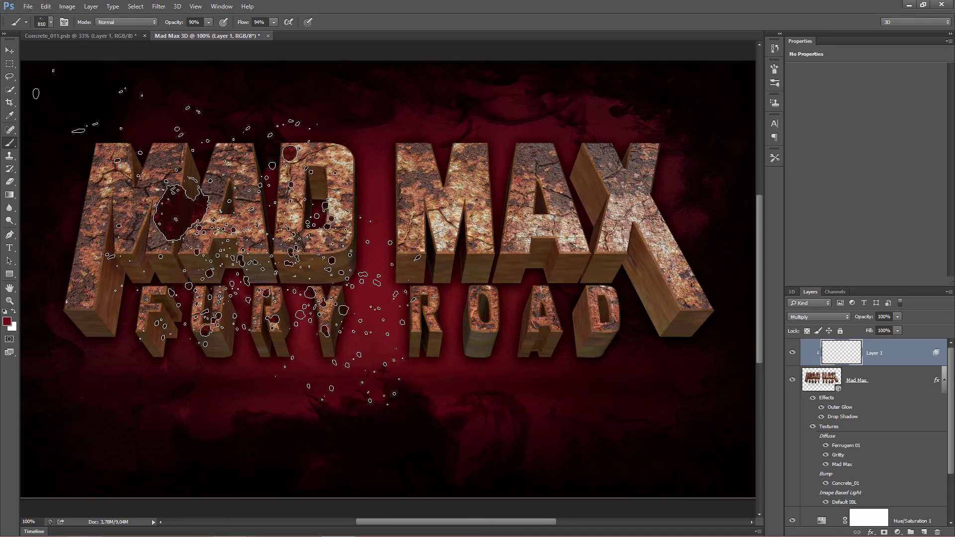
key("ctrl+z")
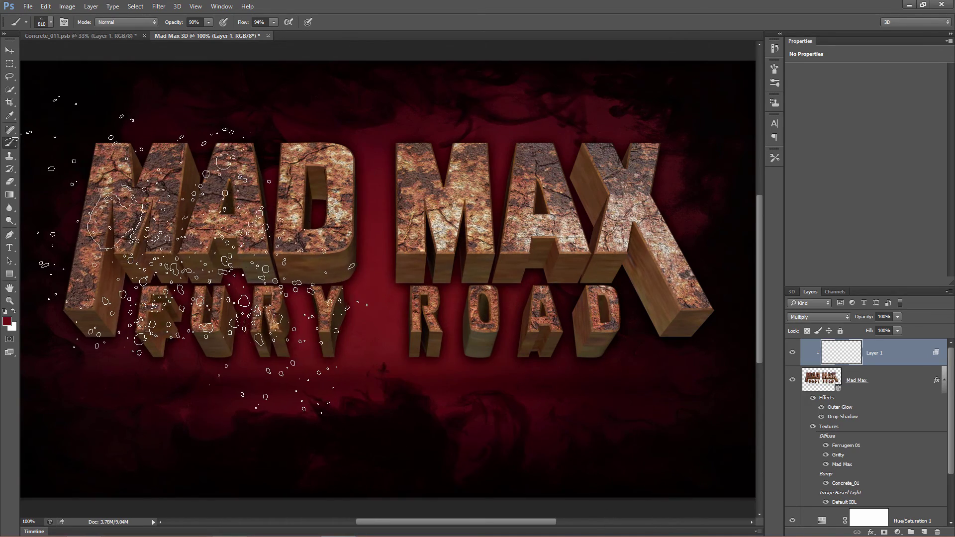
left_click(182, 249)
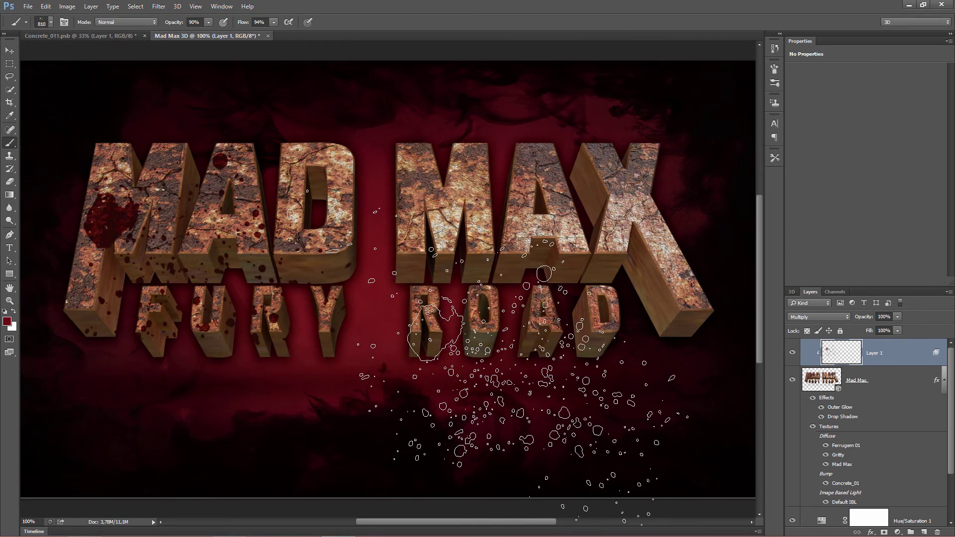
key("ctrl+z")
Step: Reduce the splatter brush to 300 px and stamp blood on the X of MAX
key("bracketleft")
key("bracketleft")
key("bracketleft")
key("bracketleft")
key("bracketleft")
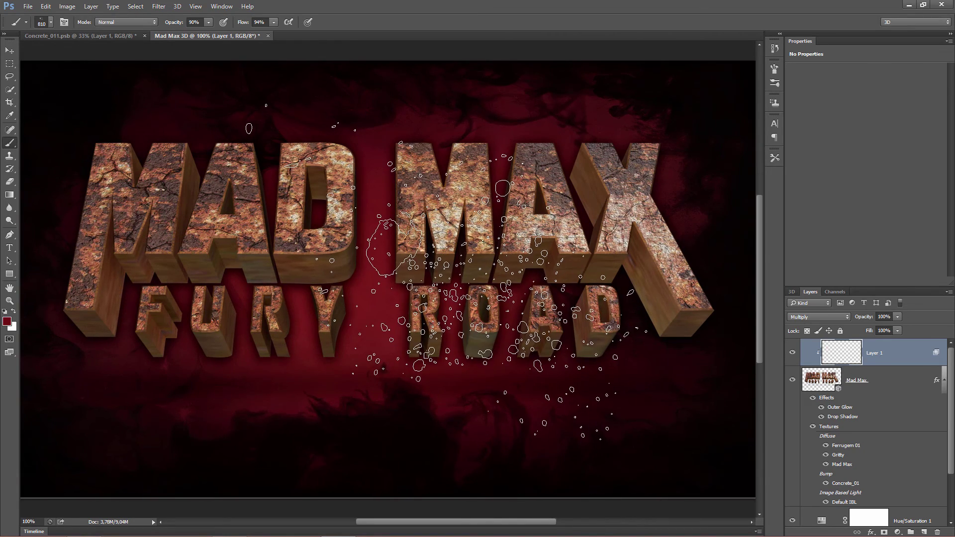
key("bracketleft")
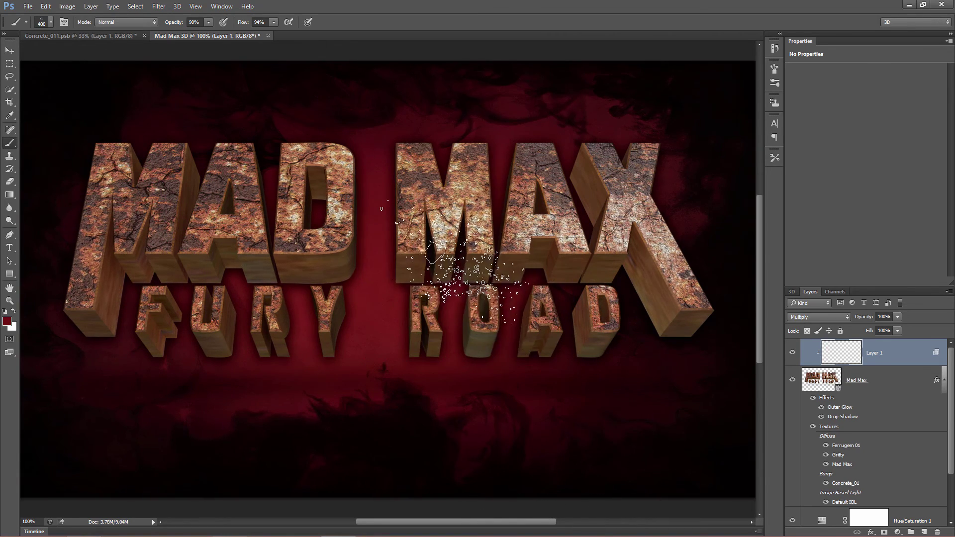
left_click(632, 203)
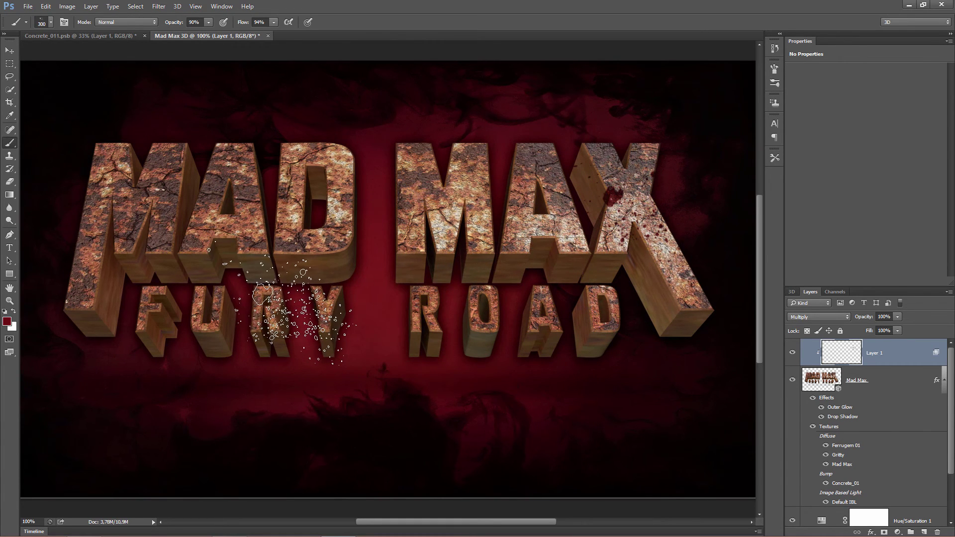
Step: Switch to the 749 px splatter tip and stamp blood drops across FURY and the D of MAD, undoing a first try
right_click(286, 255)
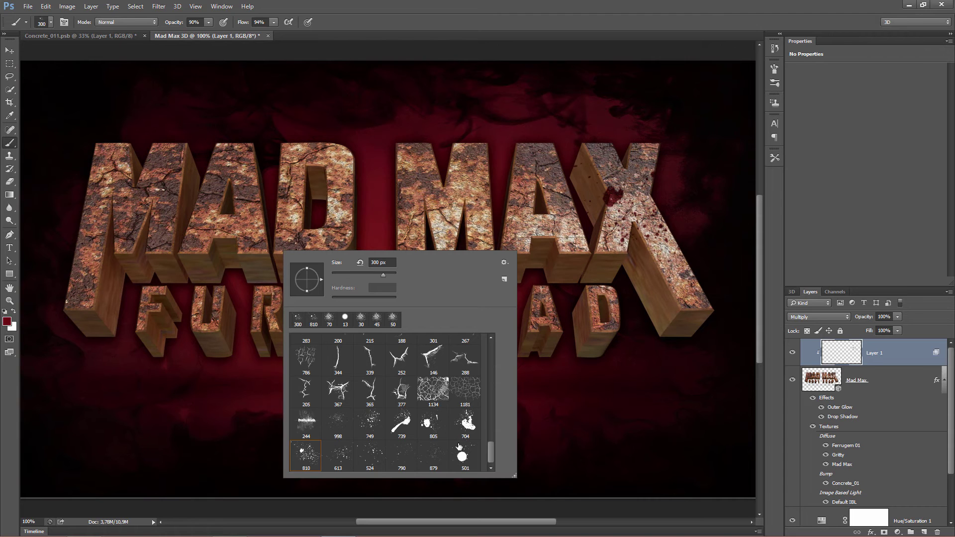
left_click(371, 426)
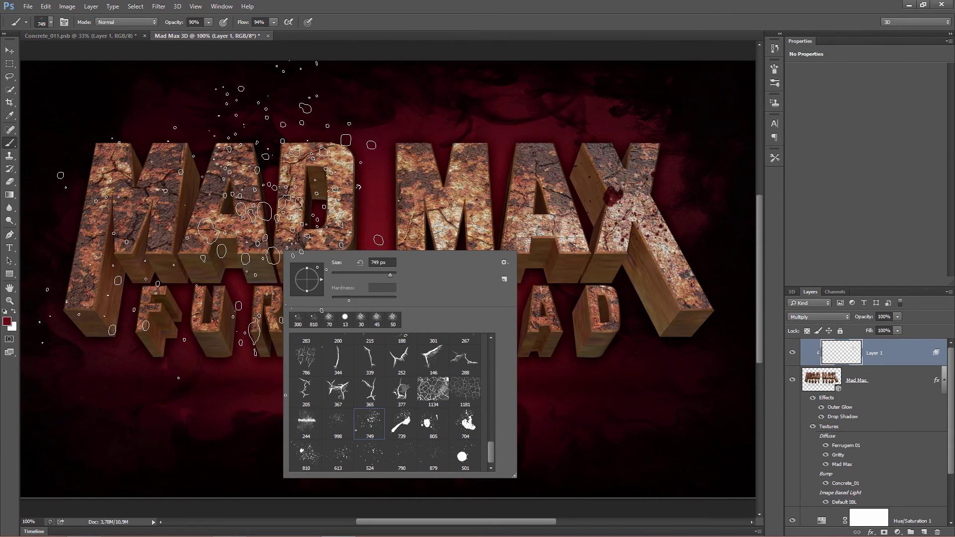
left_click(226, 223)
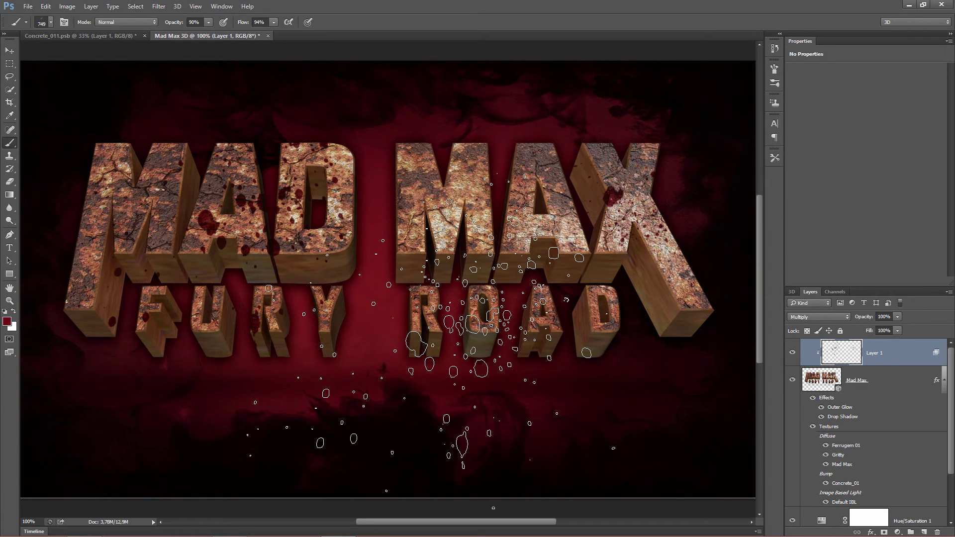
key("ctrl+z")
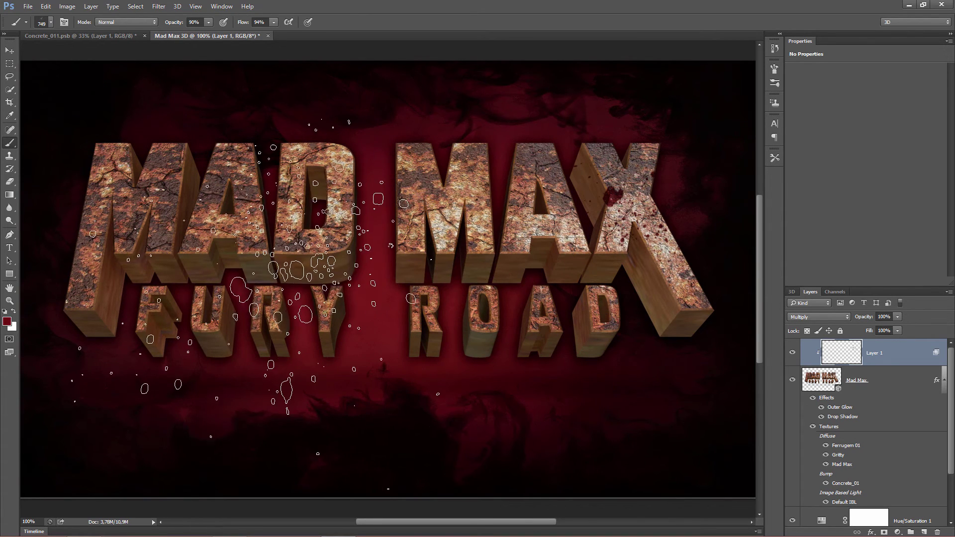
left_click(239, 304)
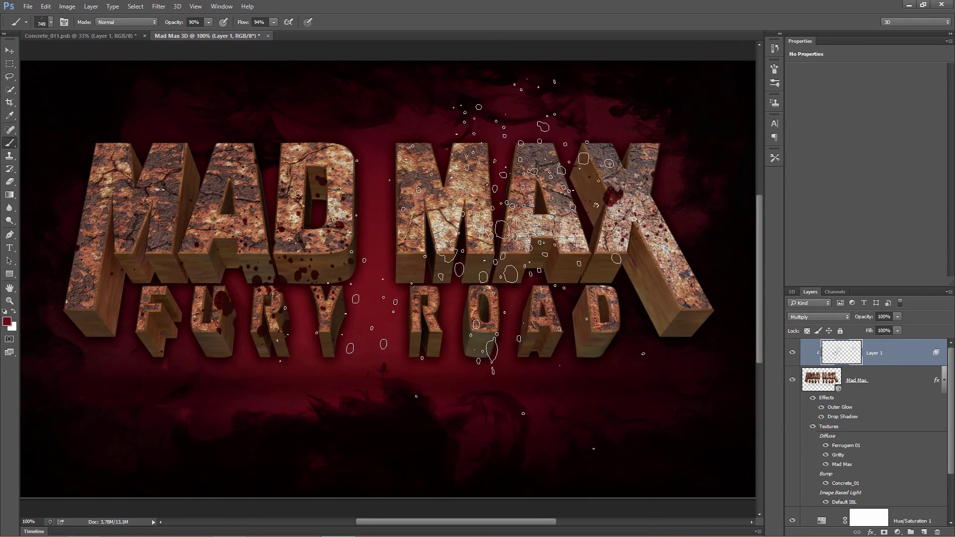
Step: Choose the 739 splatter tip, set its size to 157 px, and stamp blood on the upper part of the first M
right_click(511, 321)
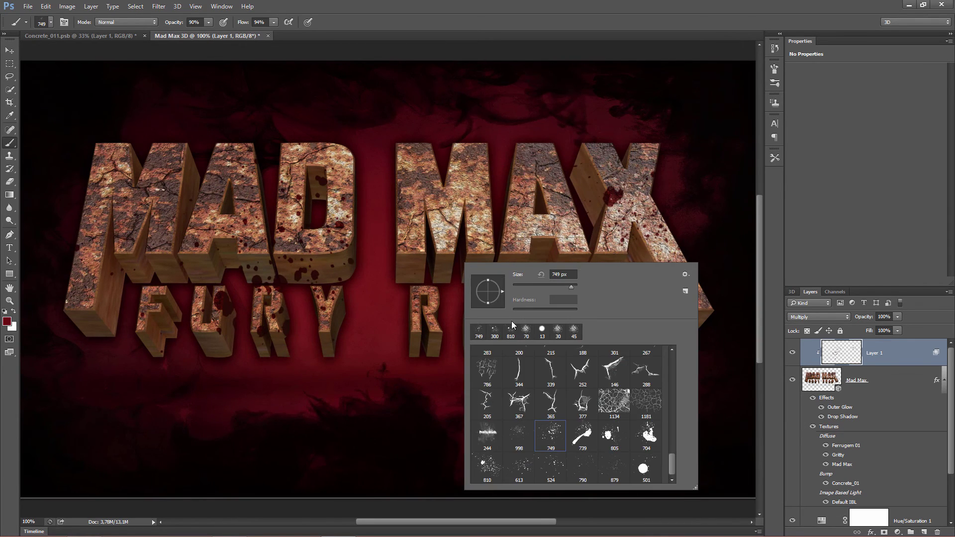
left_click(581, 434)
left_click_drag(565, 288, 544, 287)
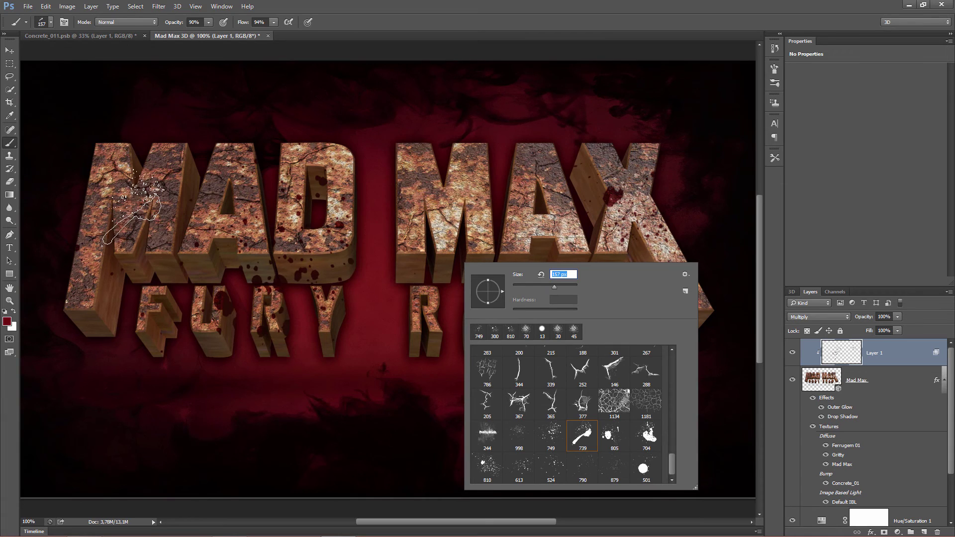
left_click(110, 173)
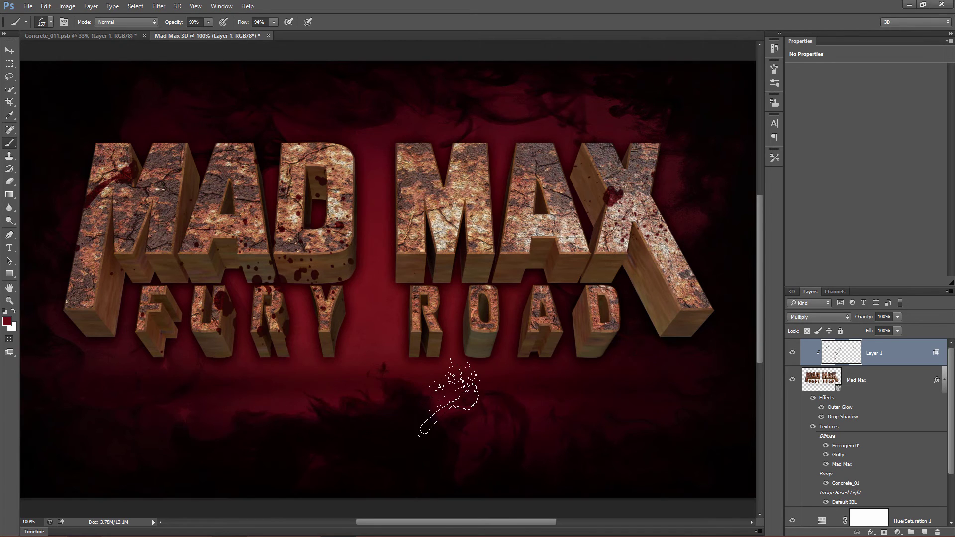
Step: Choose the 704 px splatter tip, try it over the X of MAX, and undo the oversized stamp
right_click(449, 407)
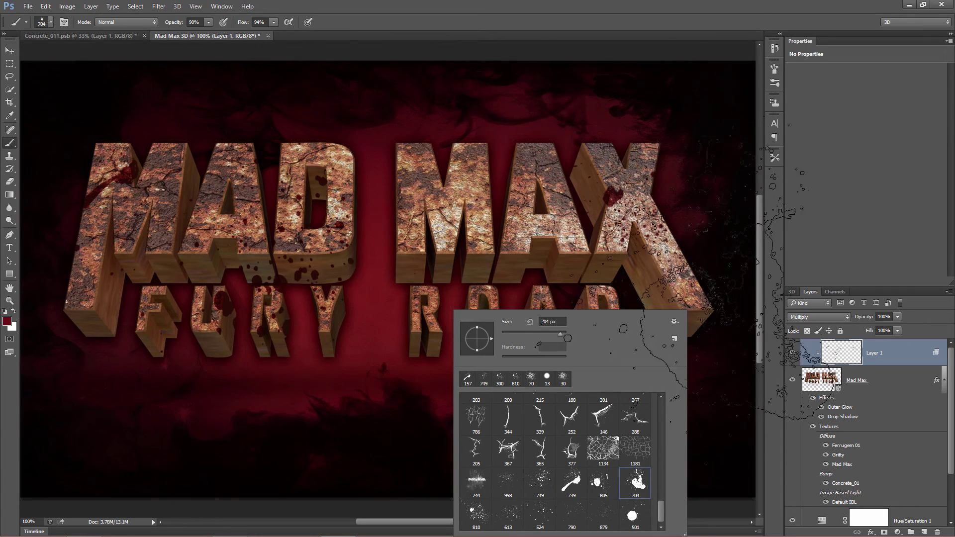
left_click(668, 239)
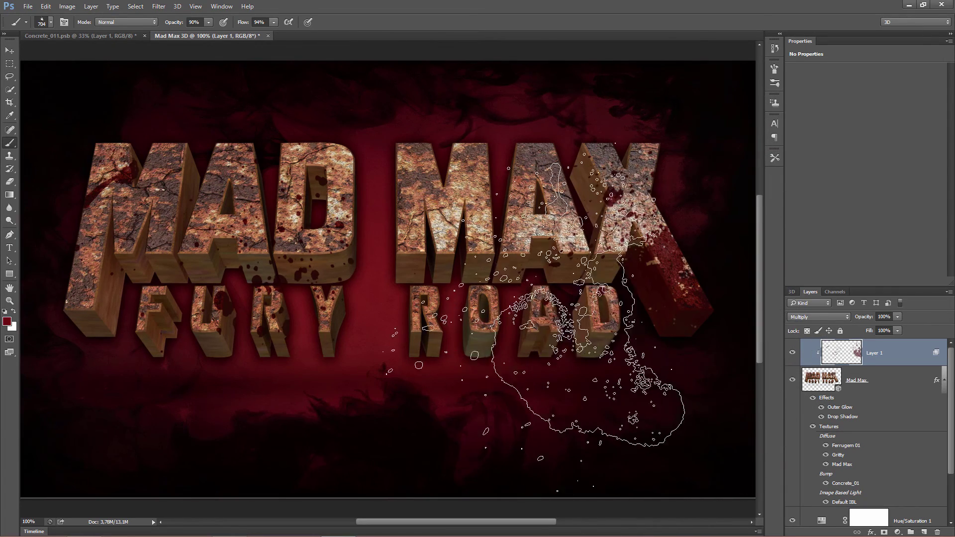
left_click(244, 279)
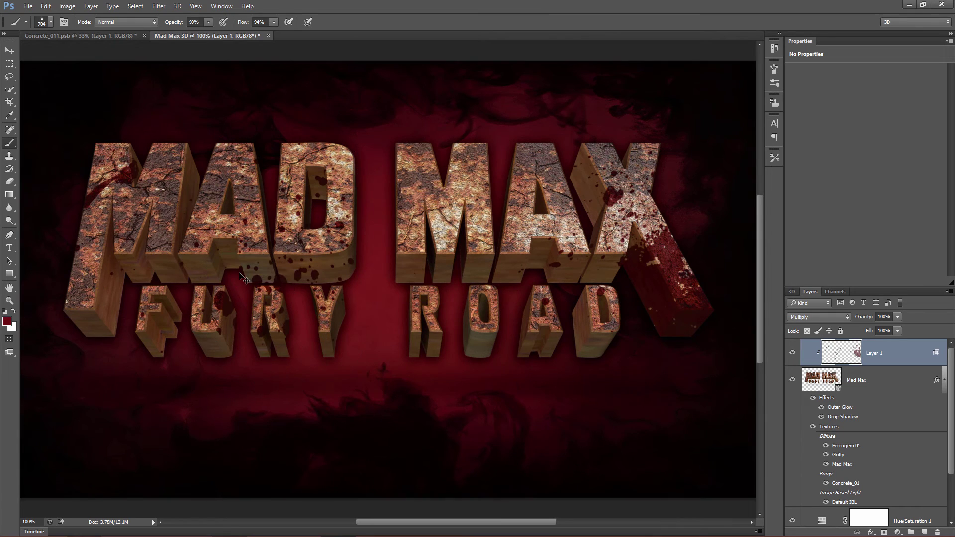
key("ctrl+z")
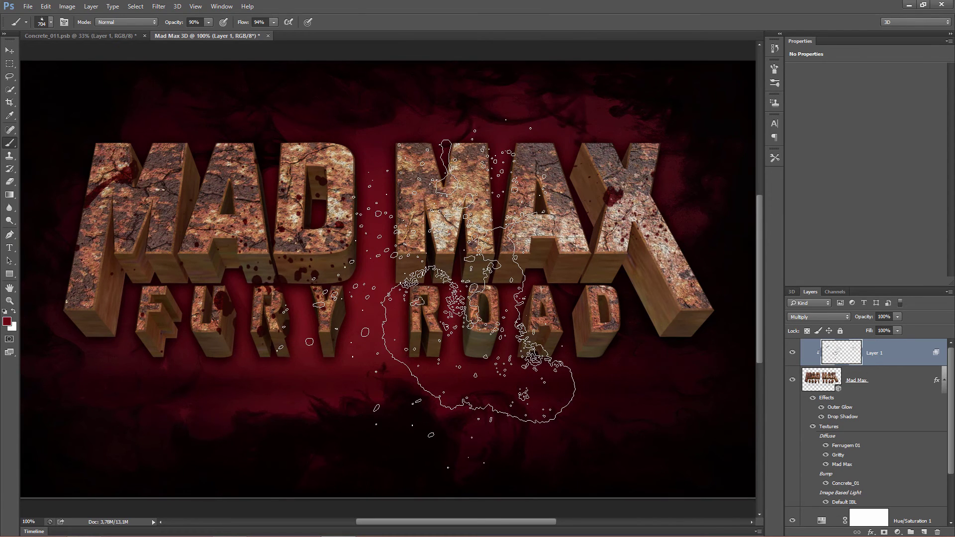
Step: Reduce the splatter brush to 400 px and stamp blood on the lower ends of the X and the first M
key("bracketleft")
key("bracketleft")
key("bracketleft")
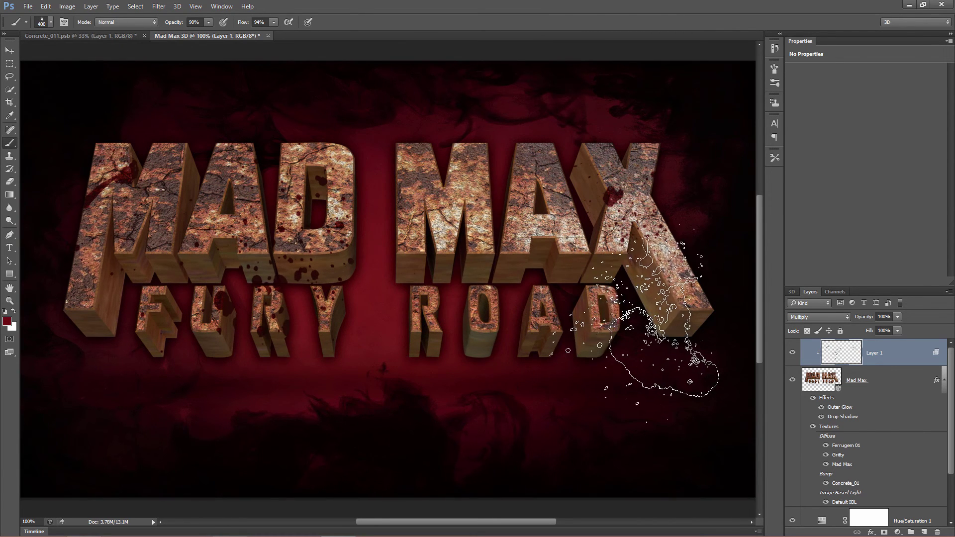
left_click(656, 318)
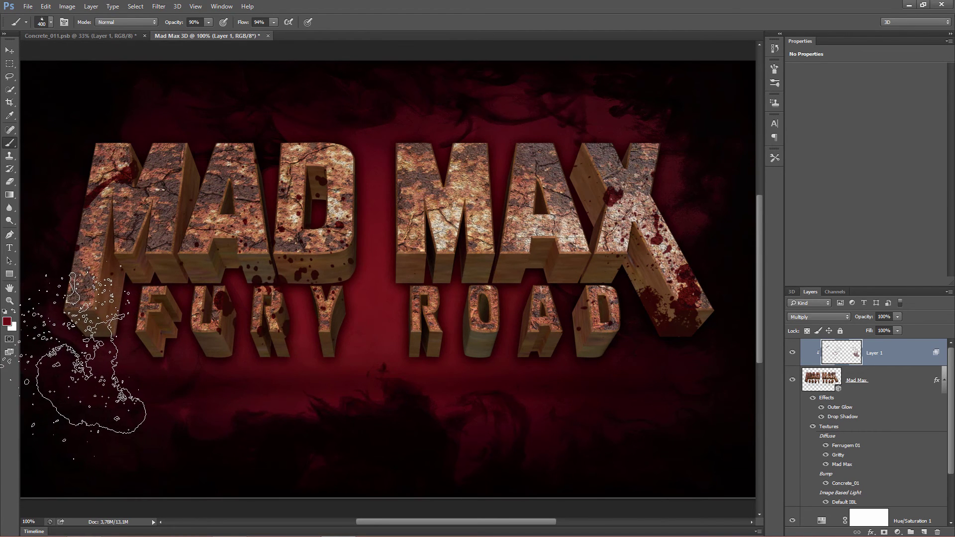
left_click(61, 352)
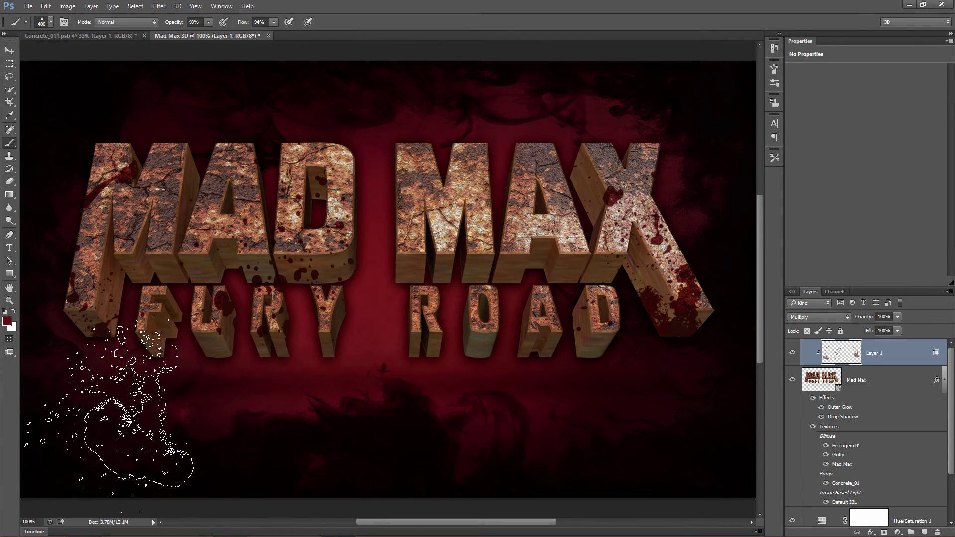
Step: Rotate the 400 px splatter tip to point the other way and stamp blood along the lower edge of ROAD
right_click(241, 327)
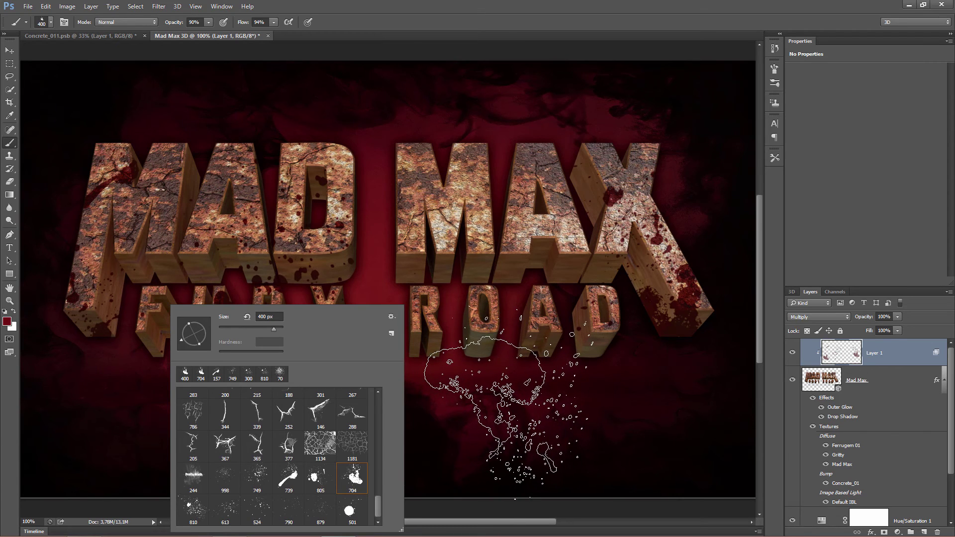
left_click(507, 406)
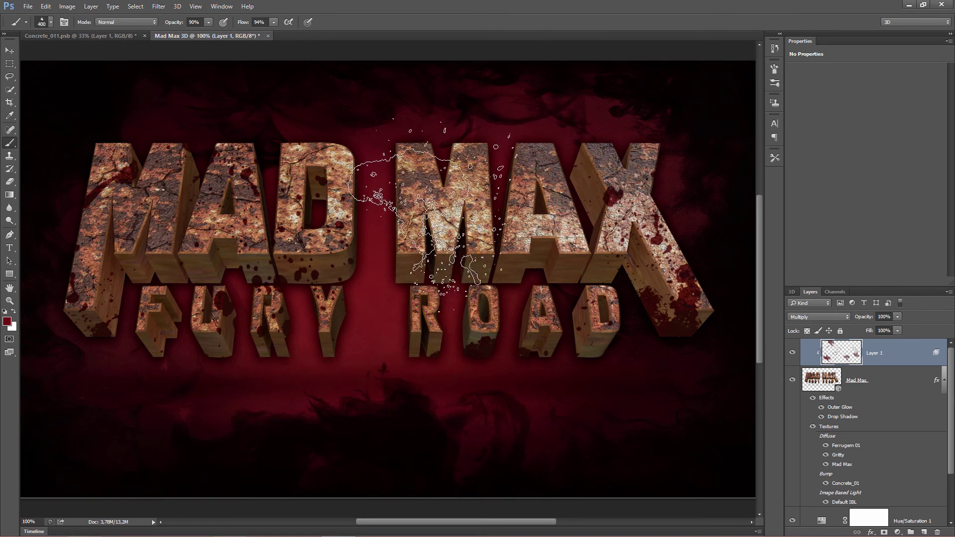
Step: Choose the 805 splatter tip, set its size to 266 px, and stamp blood on the lower middle and upper edge of the M in MAX
right_click(344, 296)
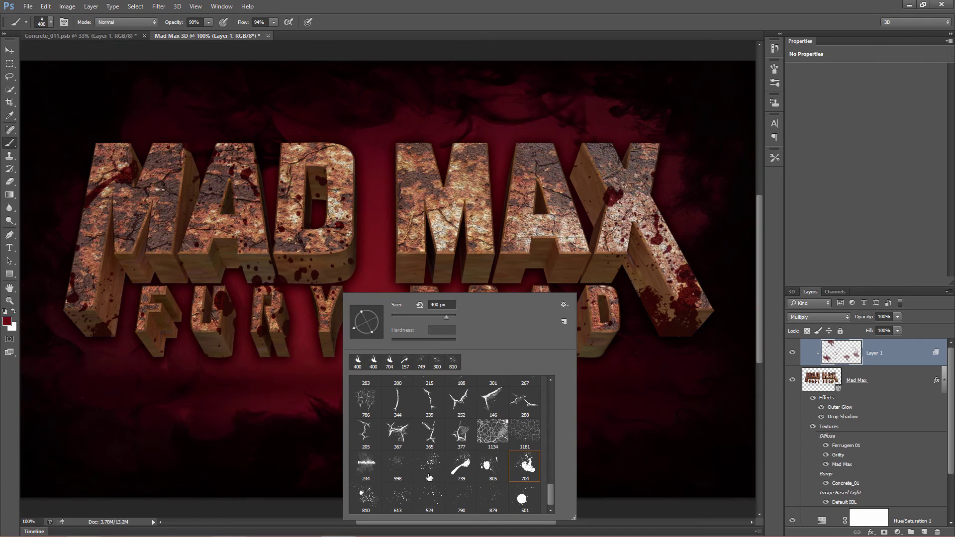
left_click(442, 316)
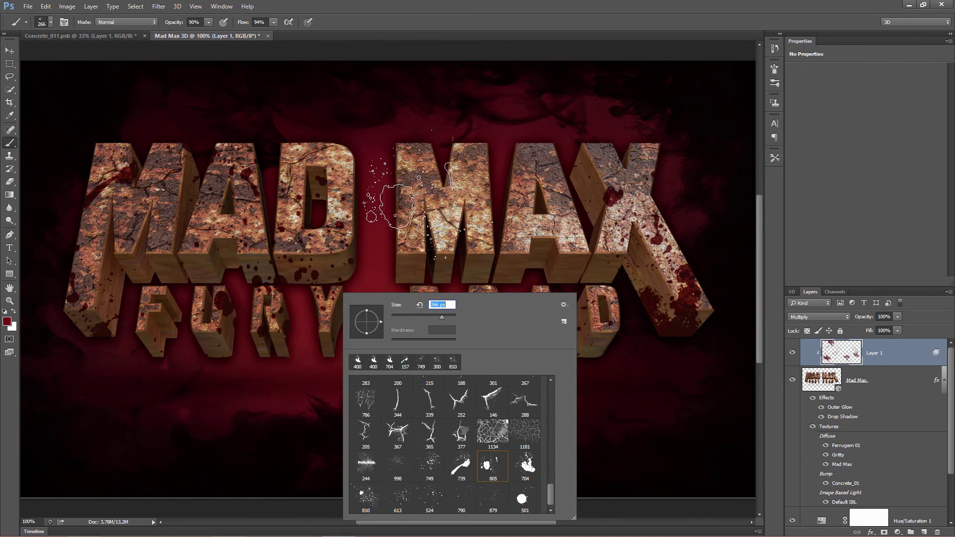
left_click(443, 196)
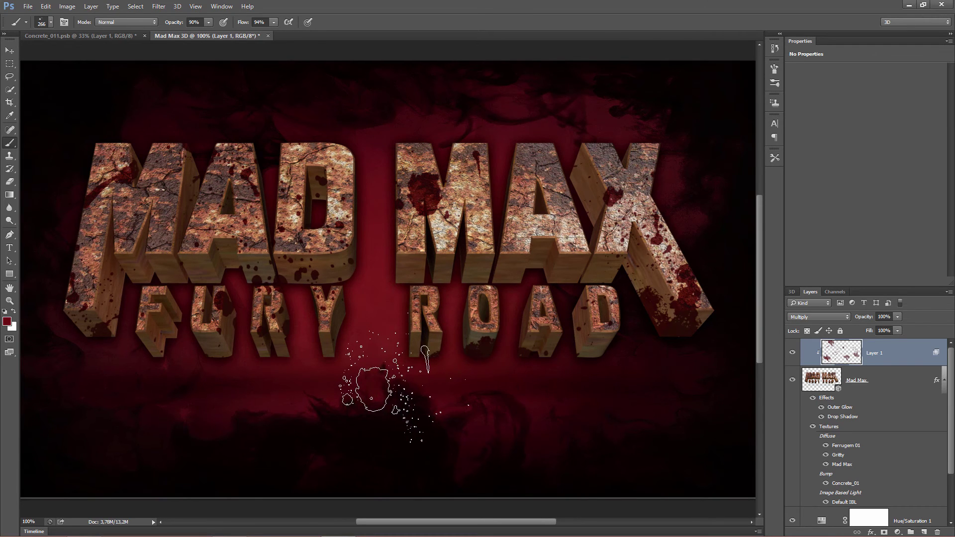
key("ctrl+z")
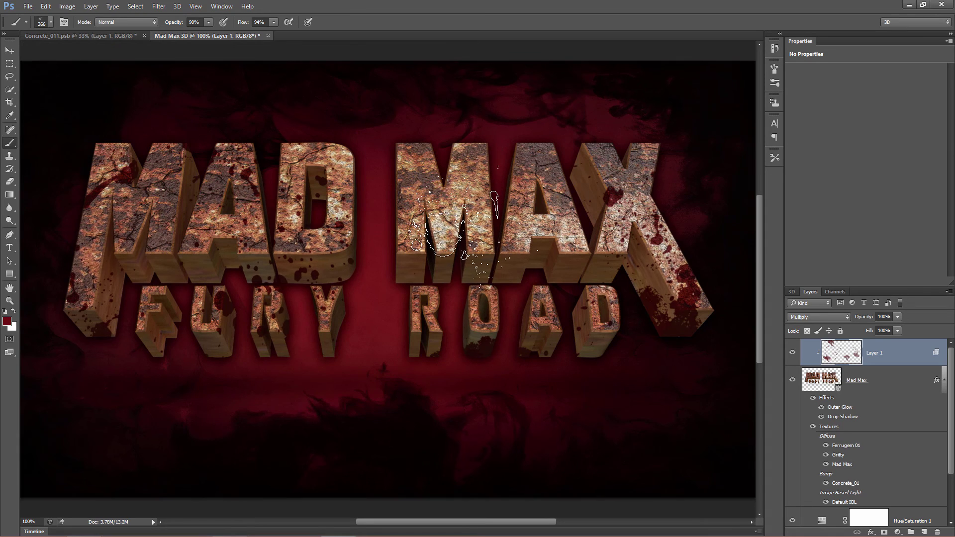
left_click(454, 227)
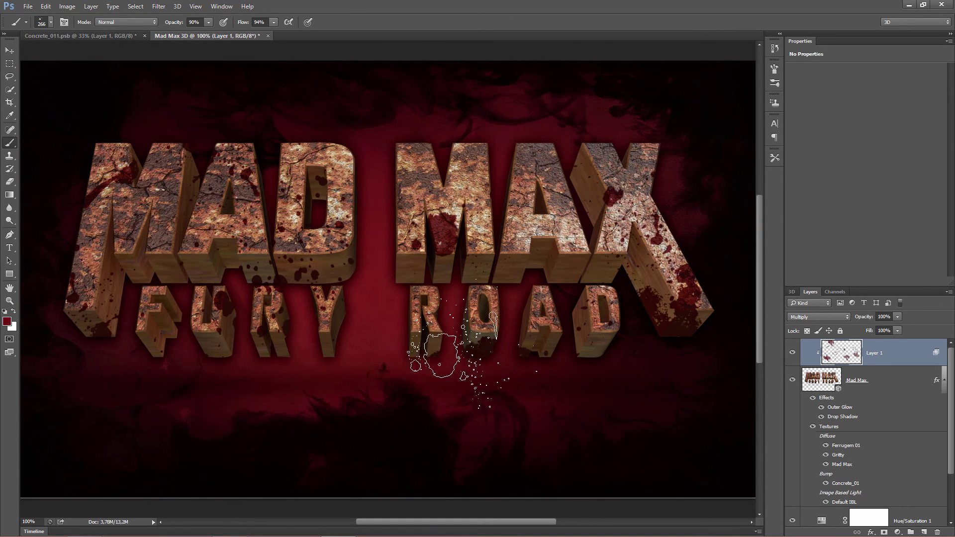
right_click(475, 243)
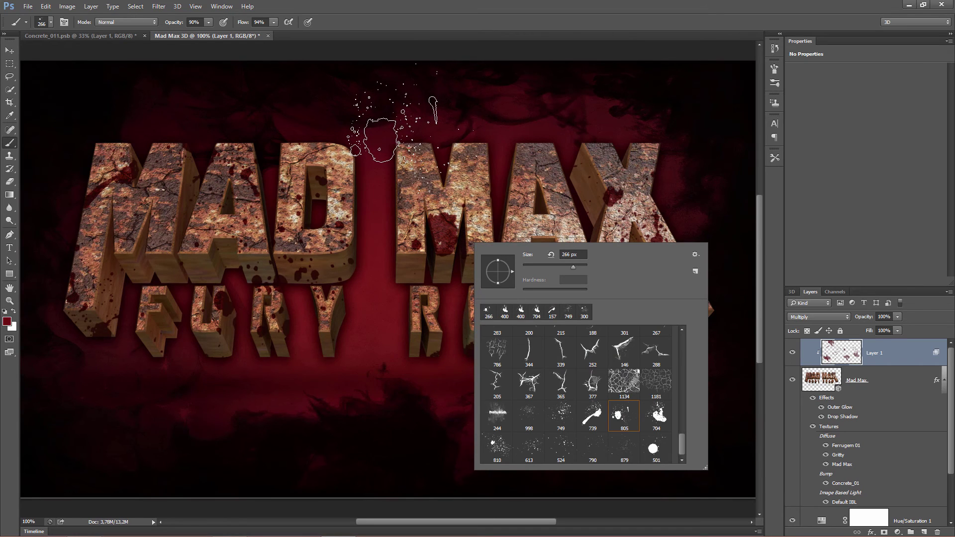
left_click(396, 142)
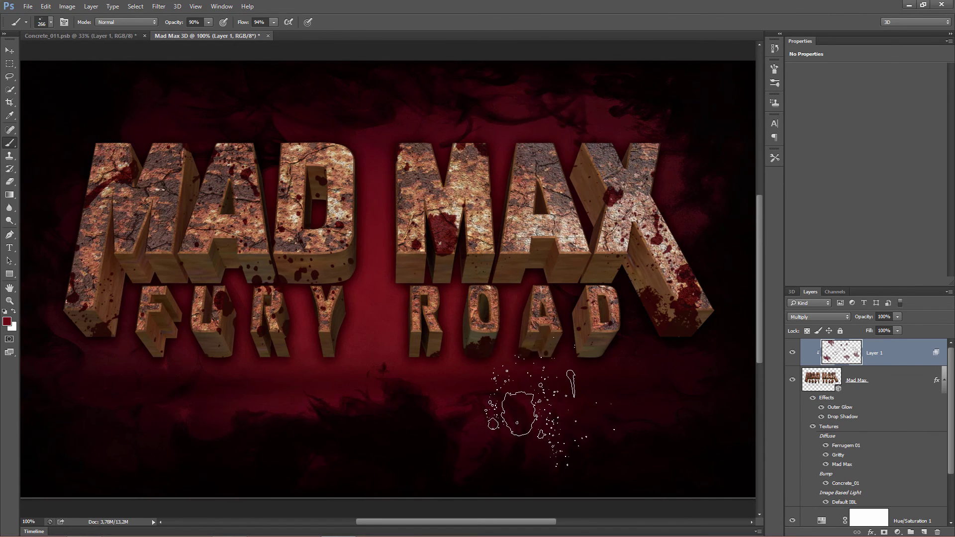
Step: Choose the 524 splatter tip and stamp fine blood droplets over the lettering, reducing the brush to 150 px
right_click(557, 423)
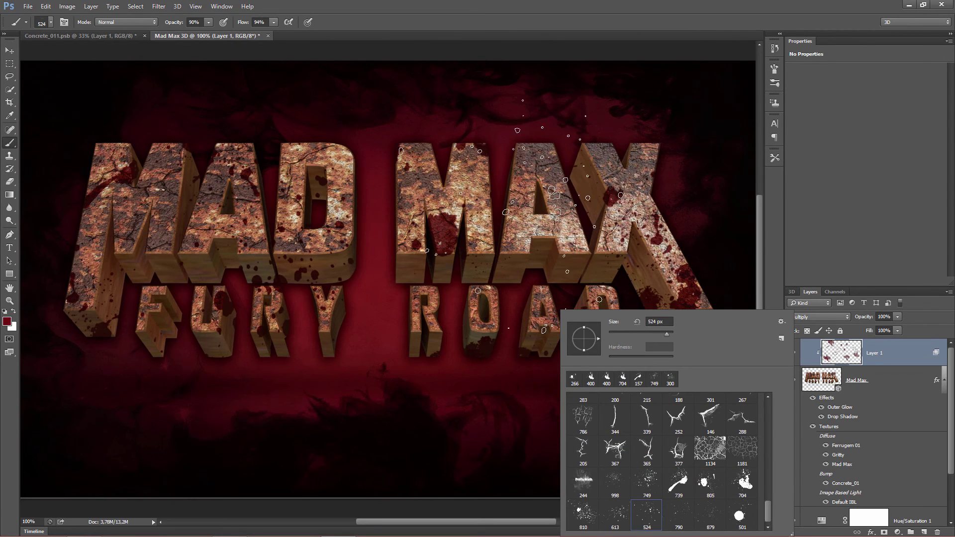
left_click(520, 215)
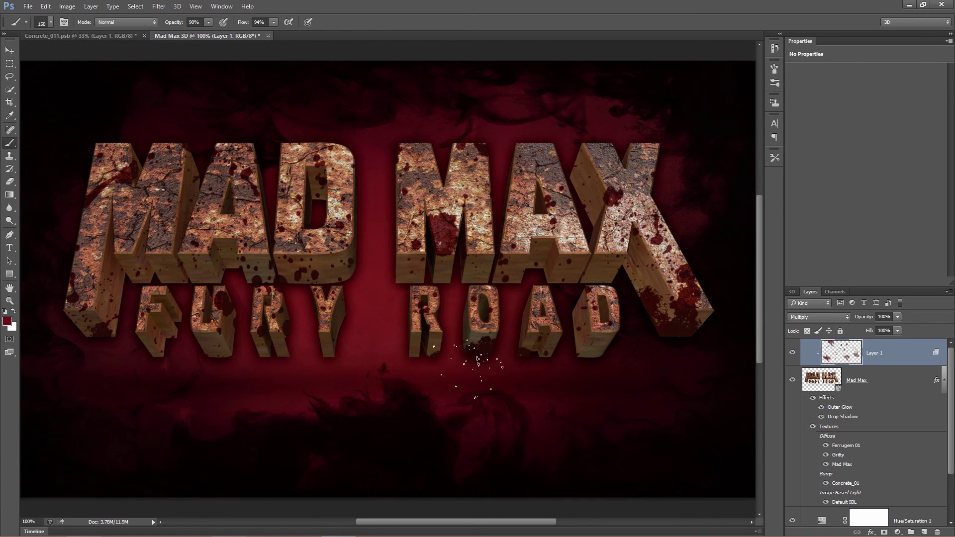
Step: Choose the 501 px splatter tip, rotate it, stamp blood along the upper edges of MAD and MAX, and reduce the brush to 125 px
right_click(475, 383)
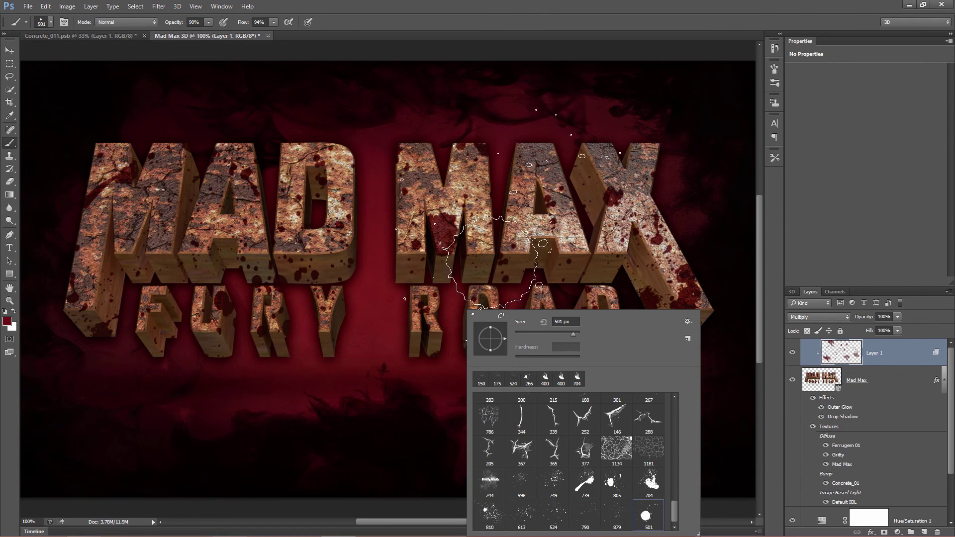
left_click(526, 231)
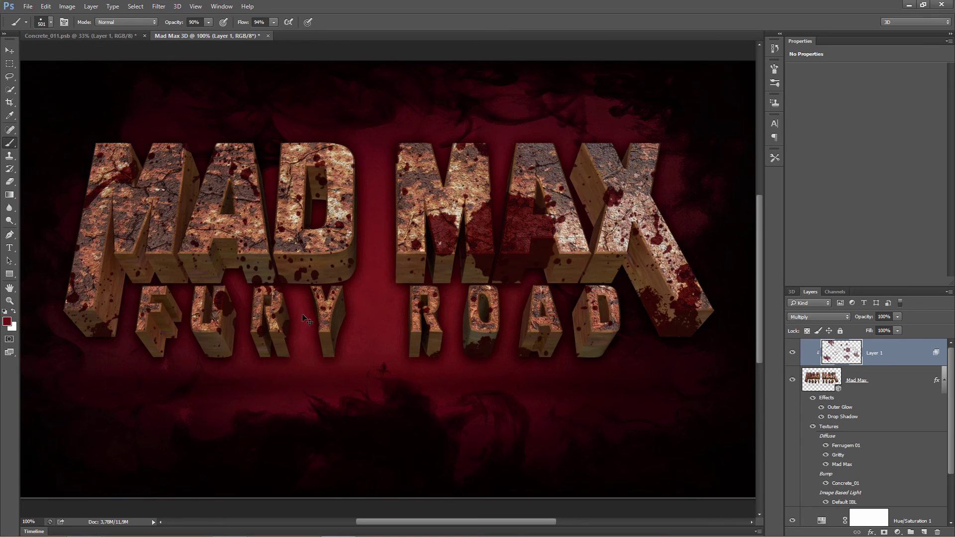
key("ctrl+z")
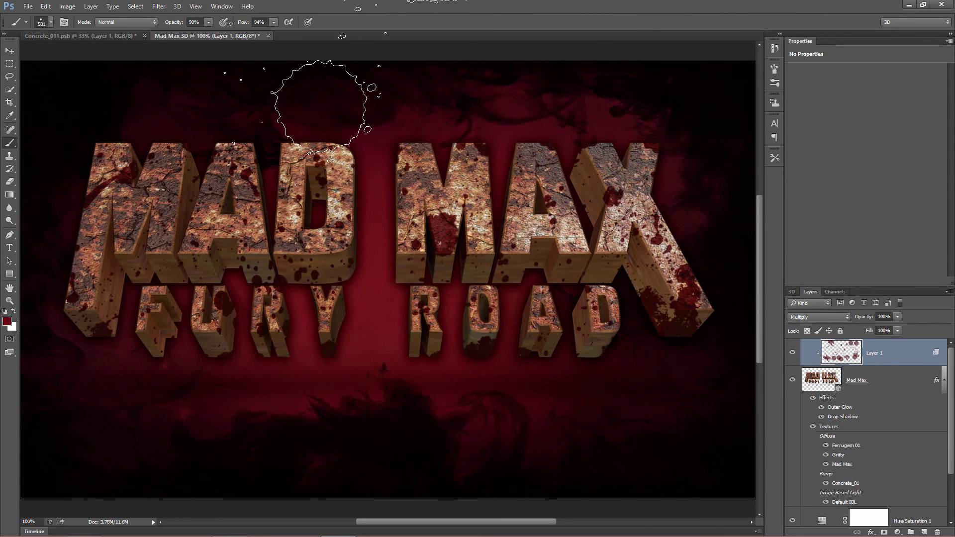
right_click(399, 235)
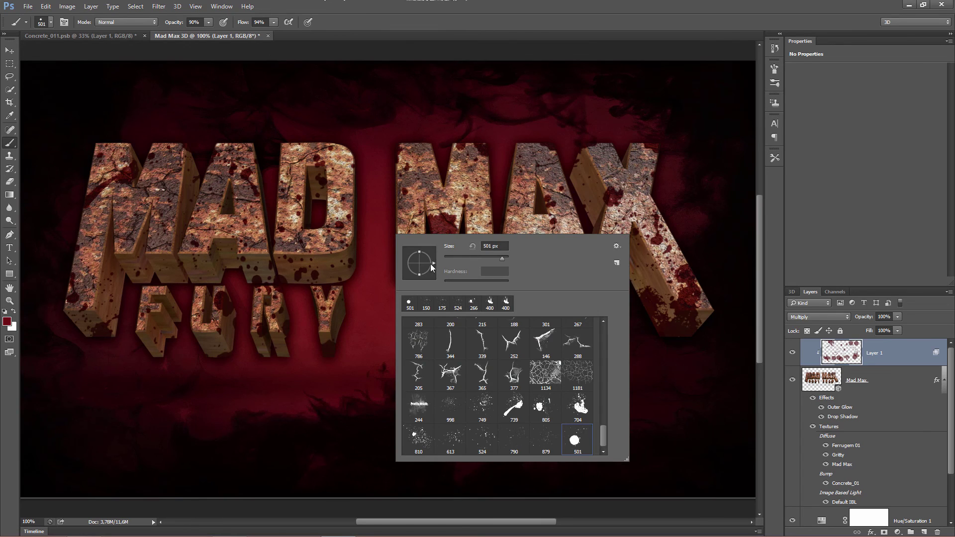
left_click_drag(429, 273, 422, 271)
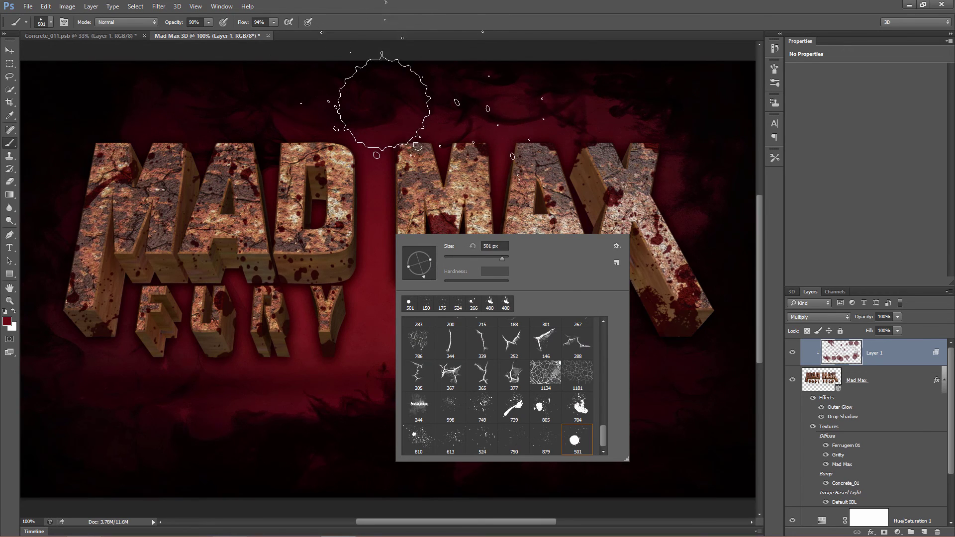
left_click(312, 97)
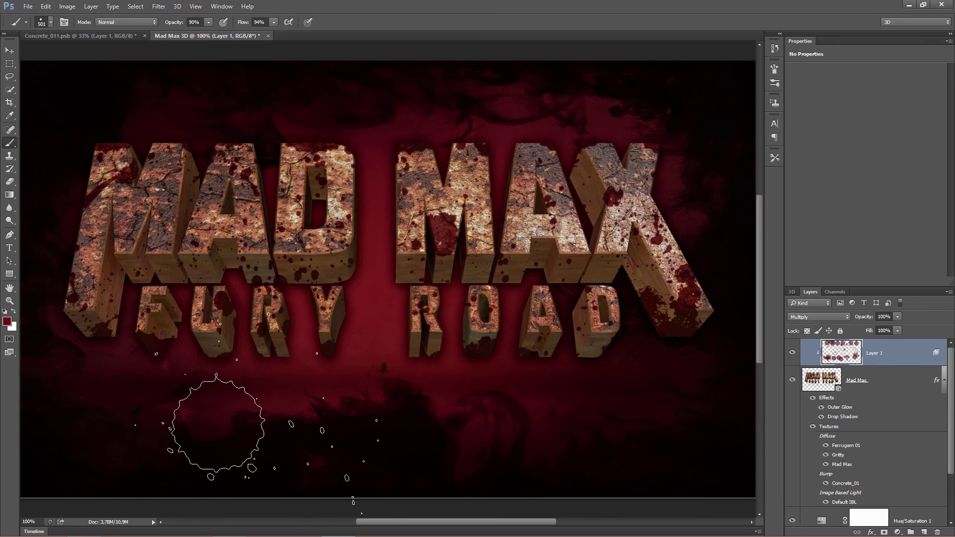
key("bracketleft")
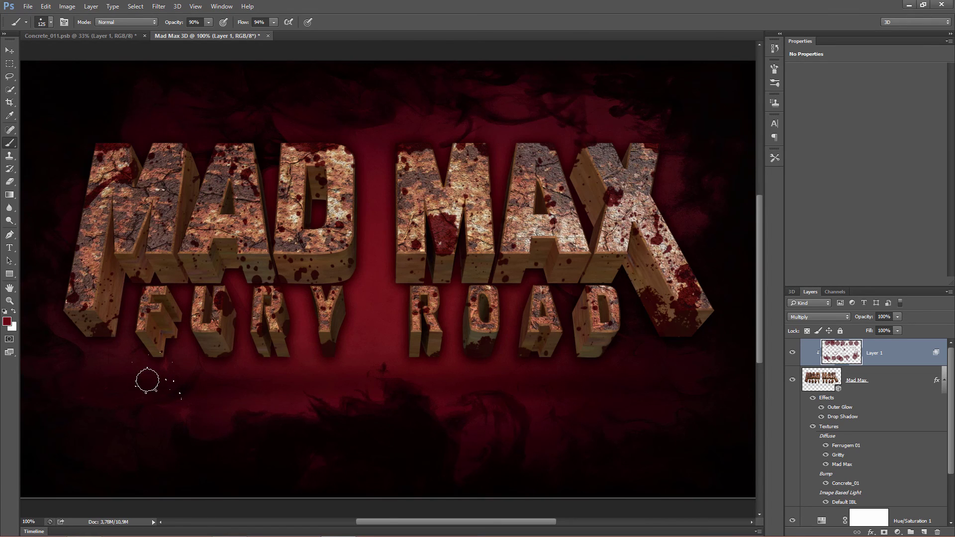
right_click(229, 381)
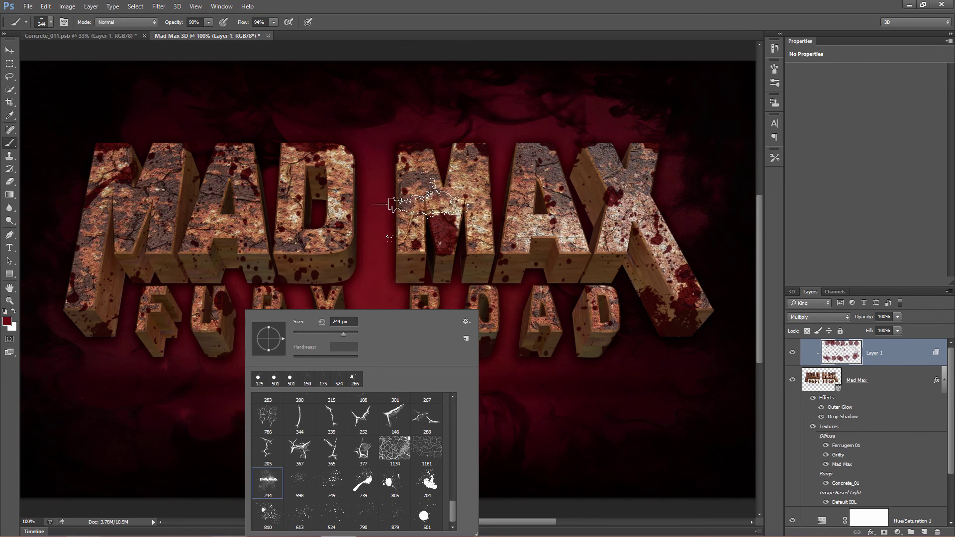
left_click(438, 181)
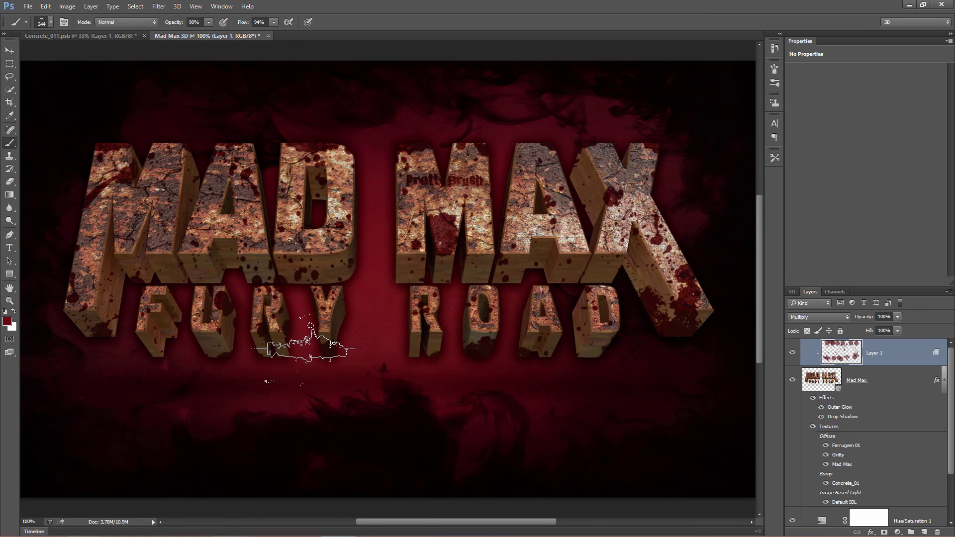
key("ctrl+z")
Step: Choose the 998 px splatter tip, scatter fine blood droplets across the lettering, and check the artwork enlarged in full-screen view
right_click(313, 396)
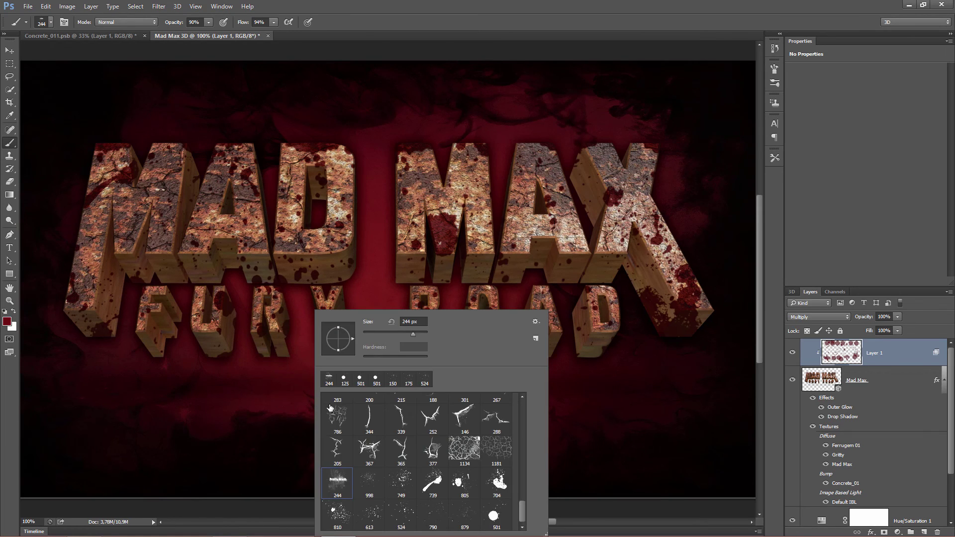
left_click(366, 484)
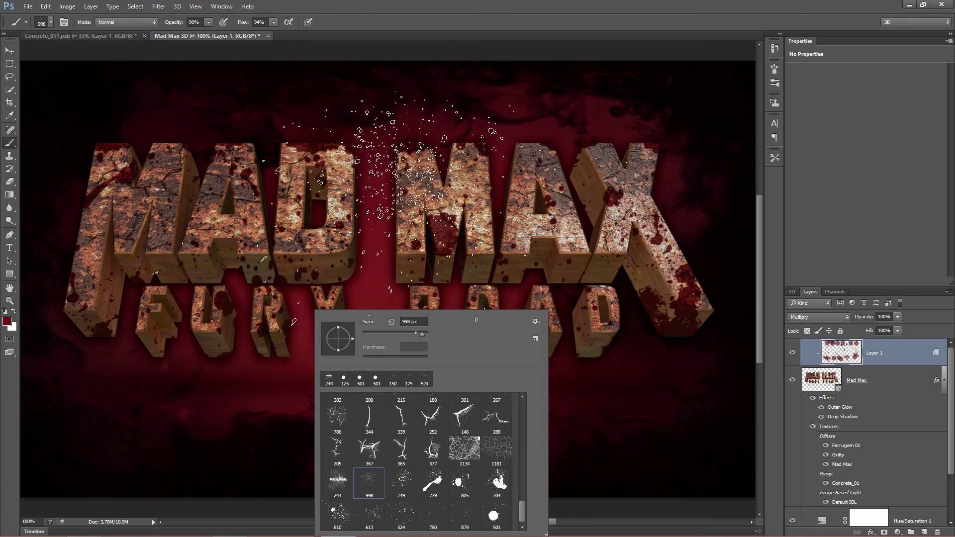
key("Return")
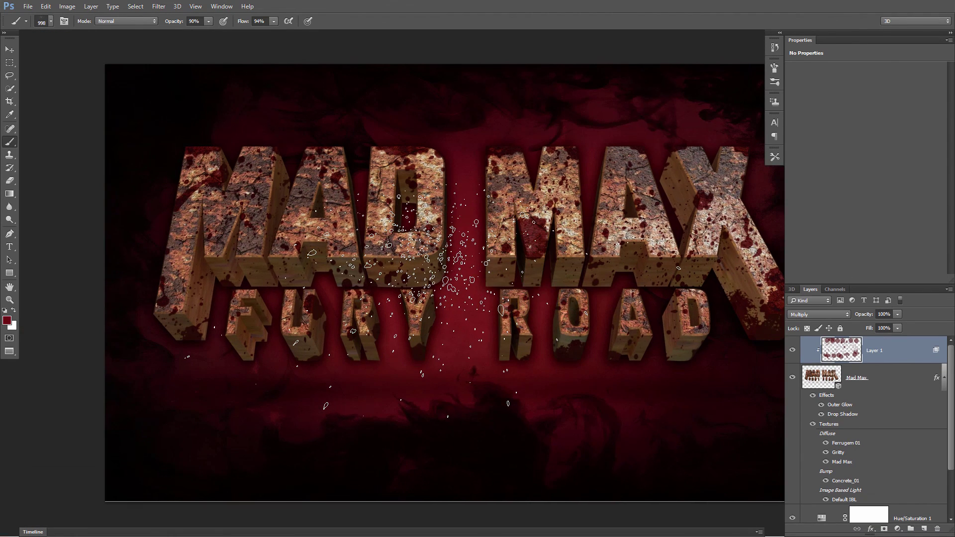
key("f")
key("f")
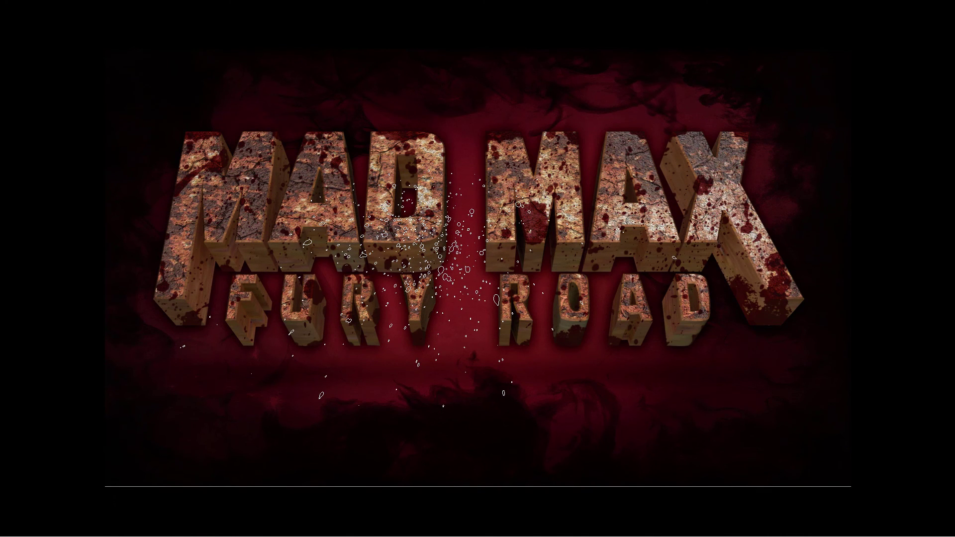
key("ctrl+plus")
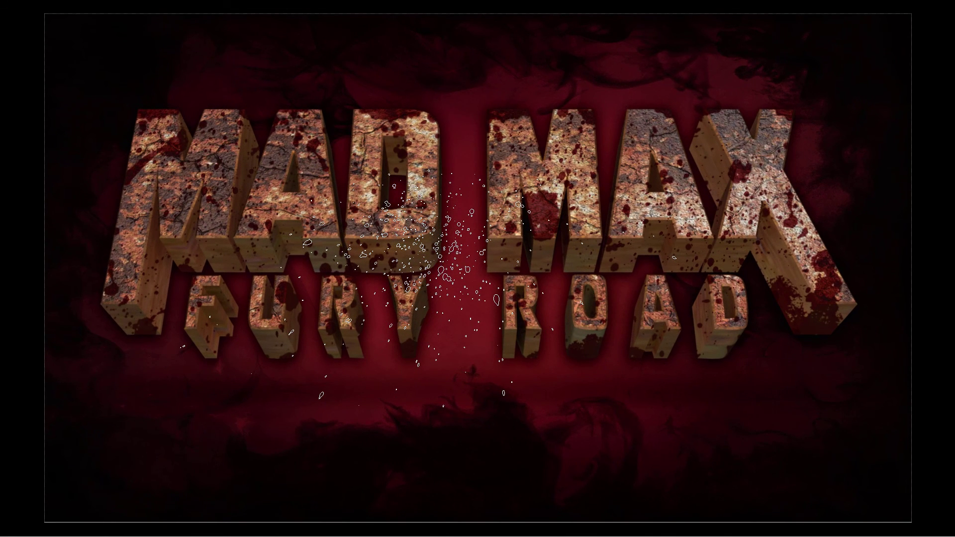
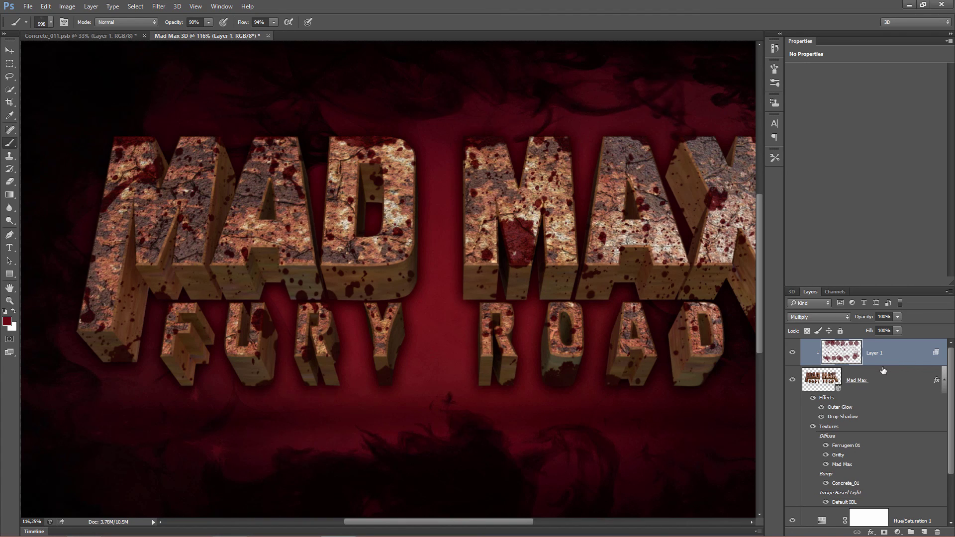
Step: Stamp all visible layers into a new top layer and open the Lighting Effects filter on it
key("ctrl+shift+alt+e")
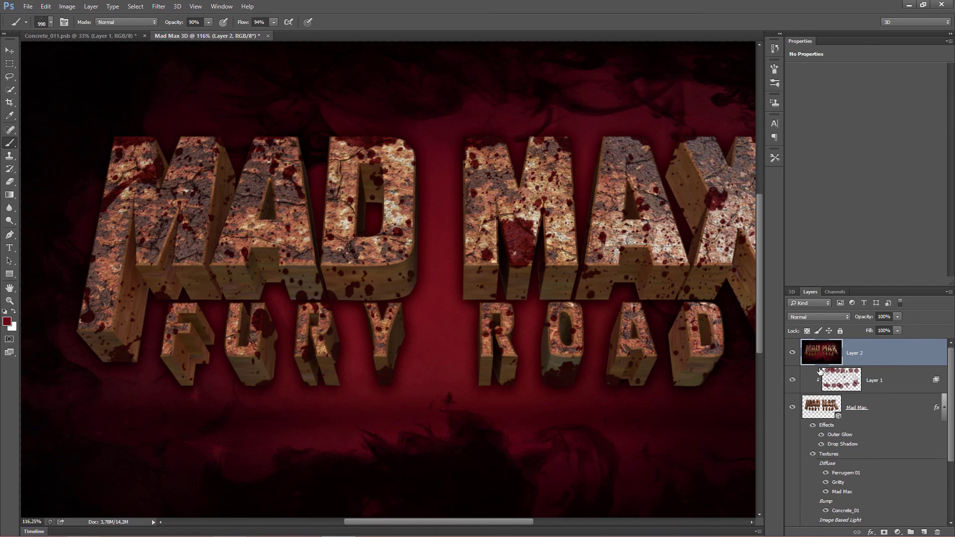
left_click(157, 11)
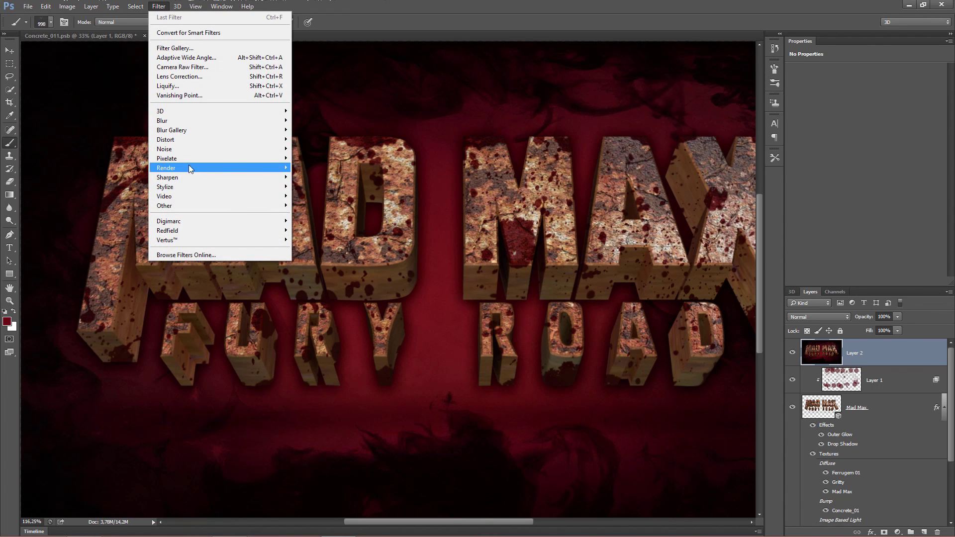
mouse_move(189, 166)
left_click(319, 206)
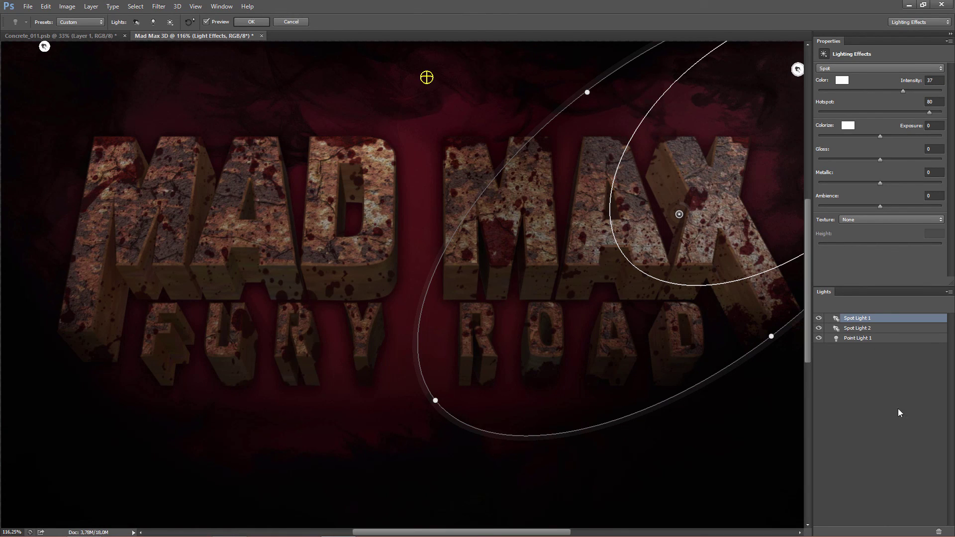
Step: Delete both spot lights from the lighting setup, keeping only the point light
left_click(939, 532)
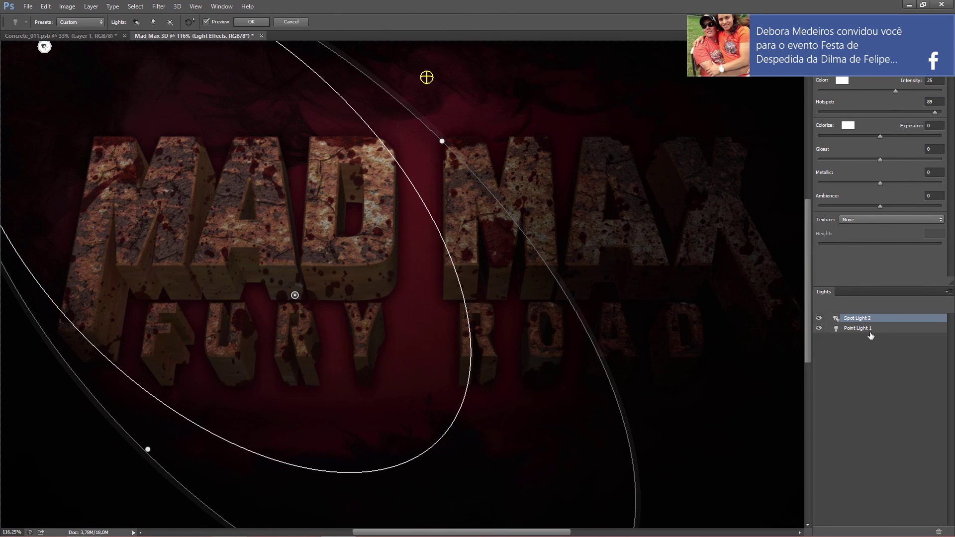
left_click(939, 532)
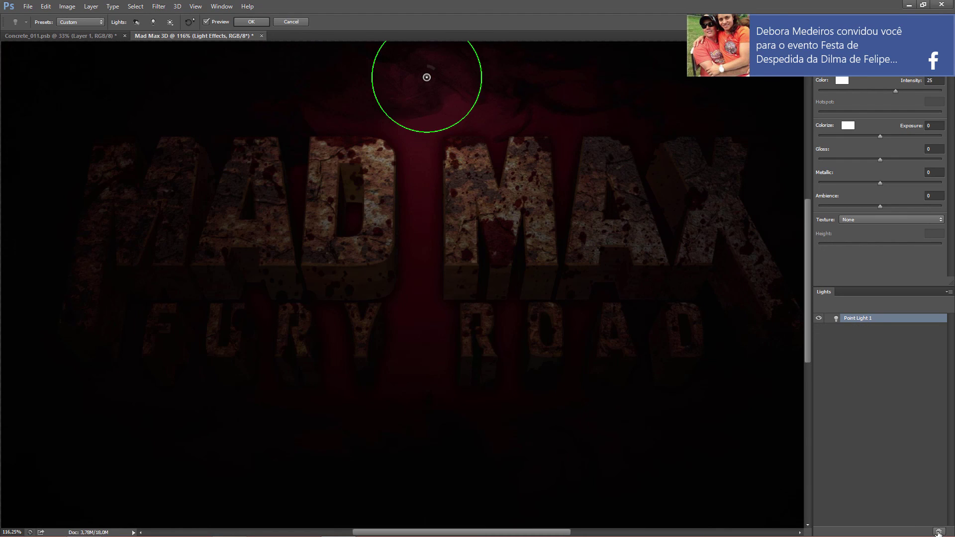
left_click(939, 531)
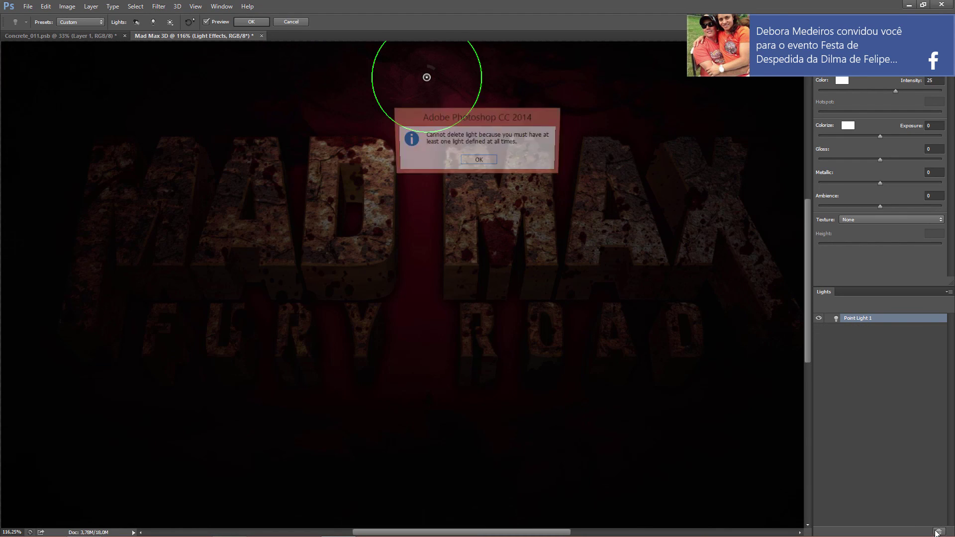
left_click(482, 161)
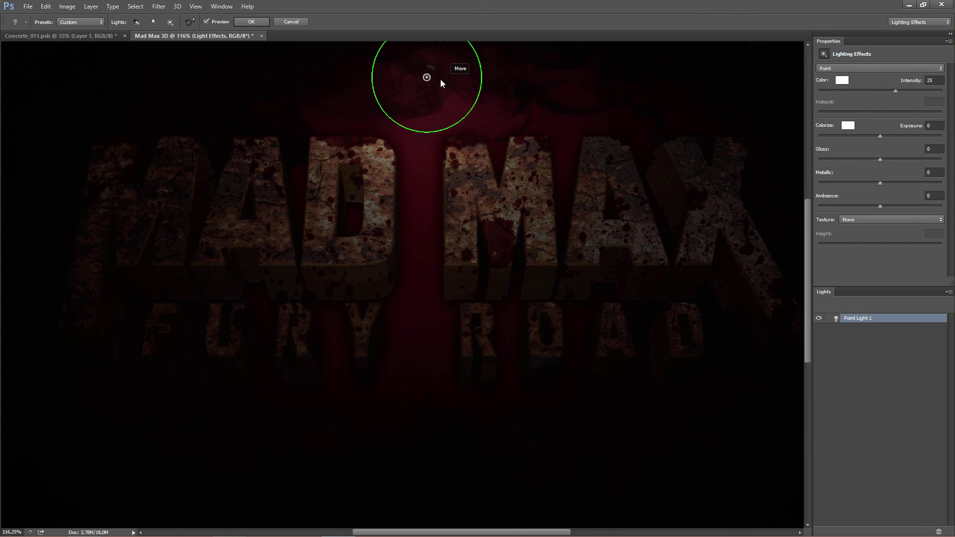
Step: Enlarge the point light to a scale of about 255 and place it just above the gap between MAD and MAX
left_click_drag(427, 78, 498, 134)
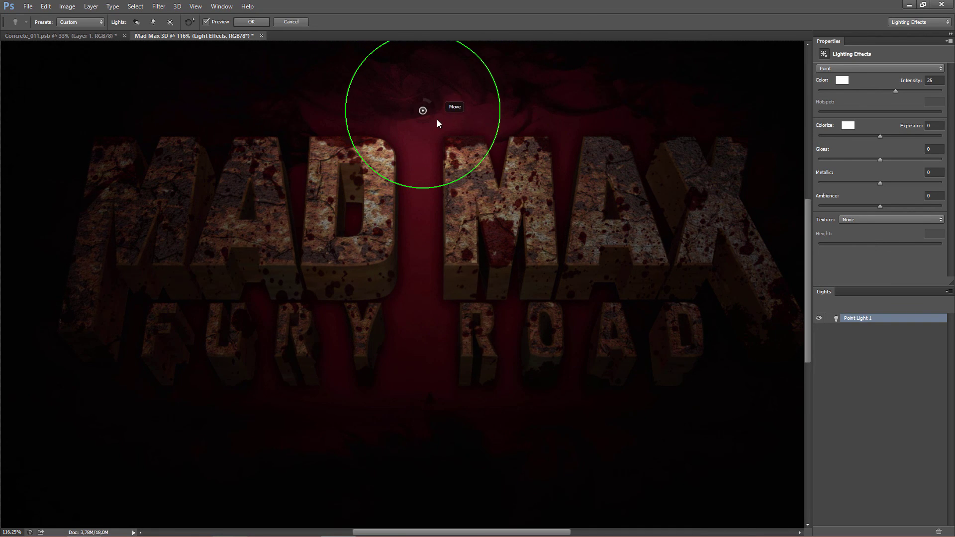
left_click_drag(428, 120, 430, 284)
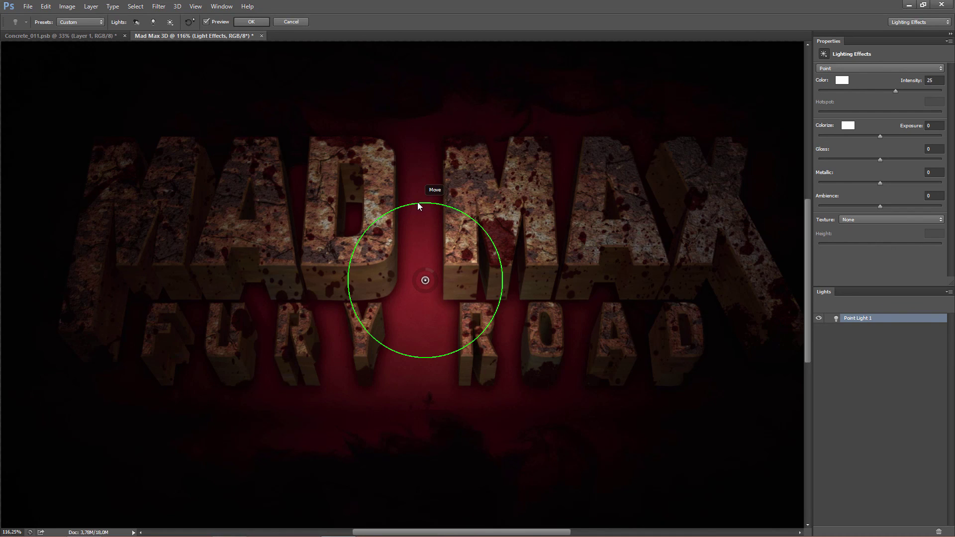
left_click_drag(419, 205, 411, 44)
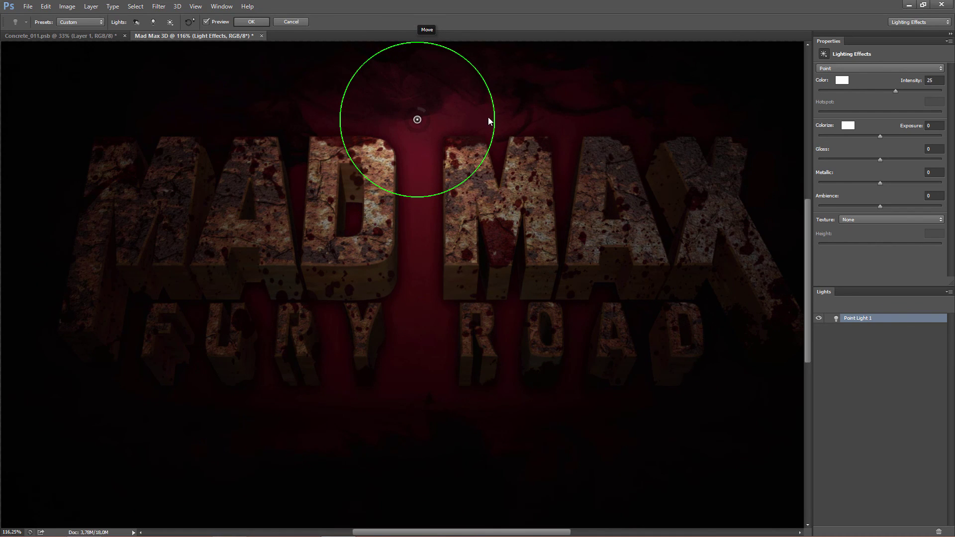
left_click_drag(494, 120, 537, 165)
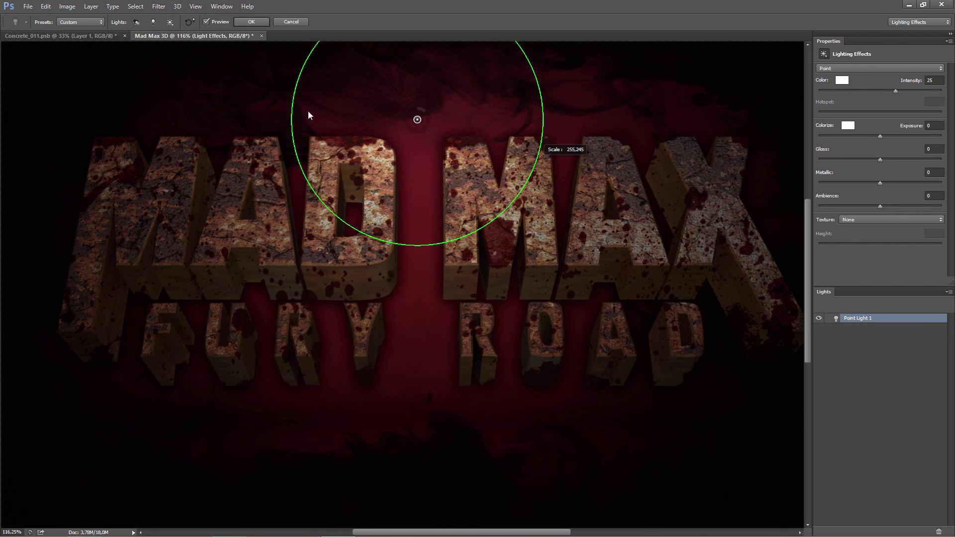
Step: Add two spot lights, aim one from the artwork's upper-right corner and the other from its upper-left, and apply the lighting effects
left_click(136, 22)
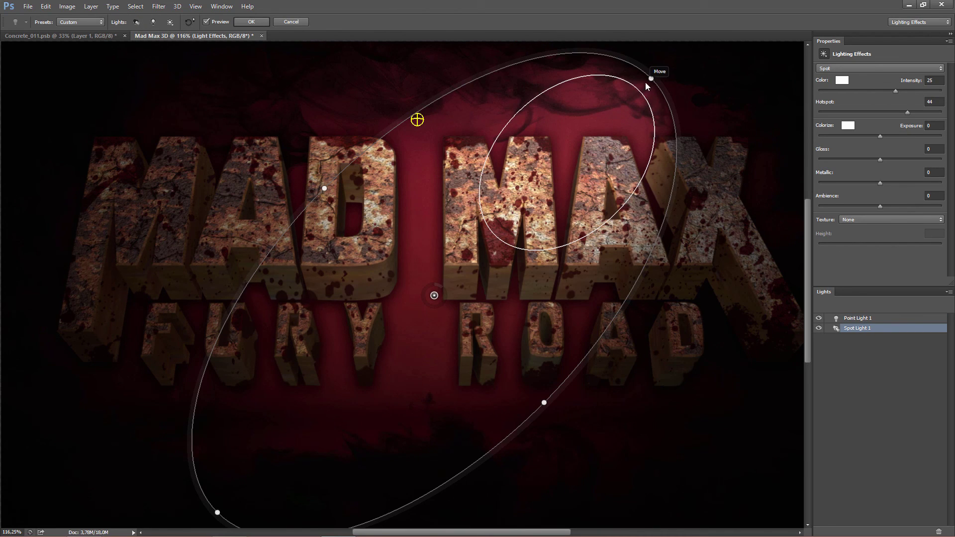
left_click_drag(648, 83, 808, 63)
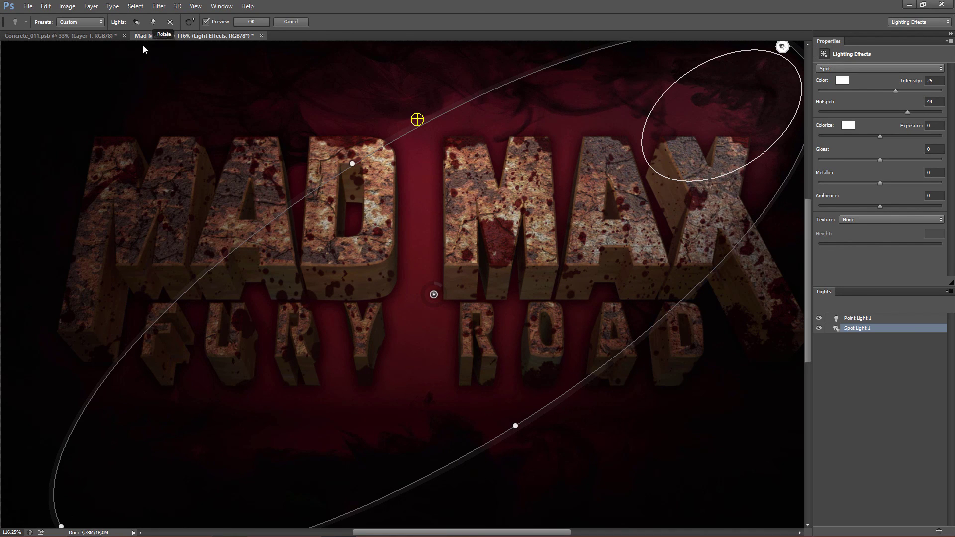
left_click(137, 22)
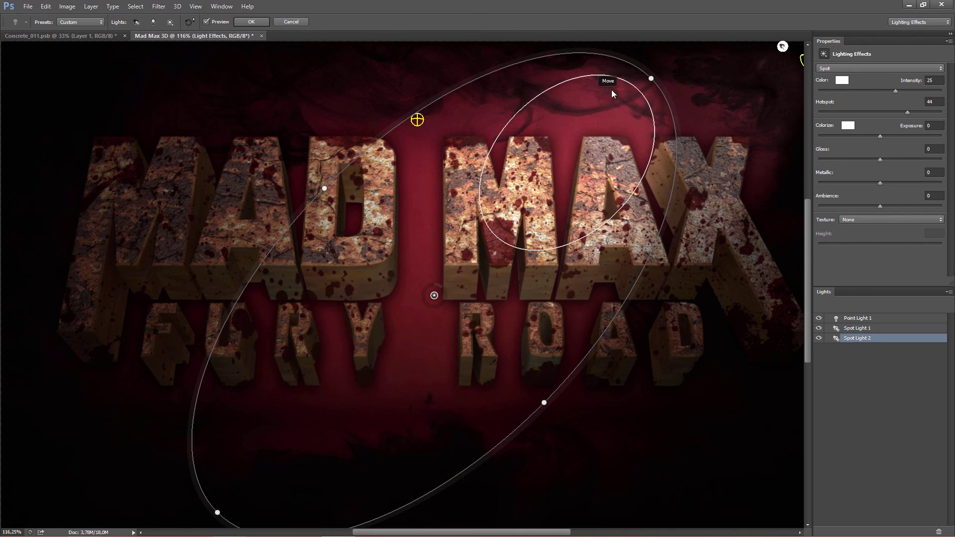
left_click_drag(652, 82, 40, 71)
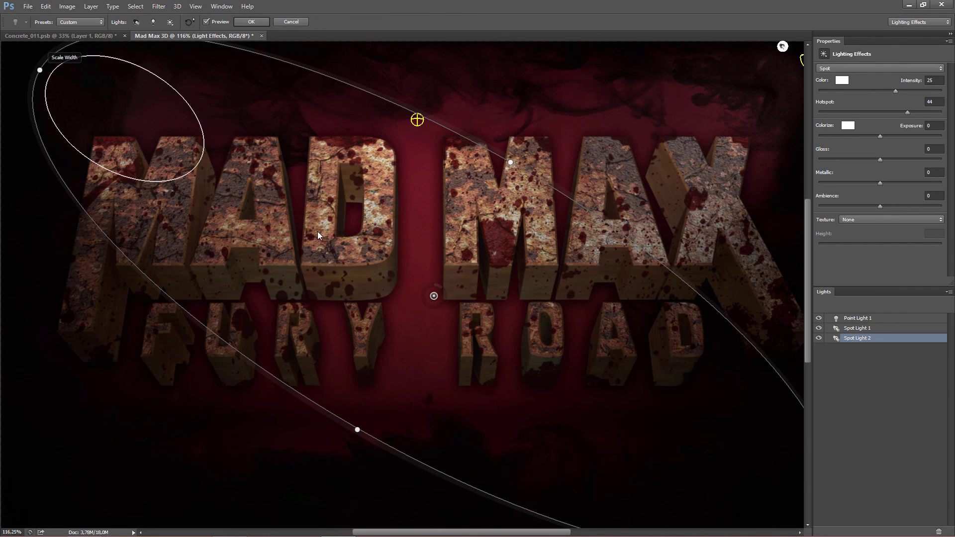
left_click_drag(120, 244, 40, 215)
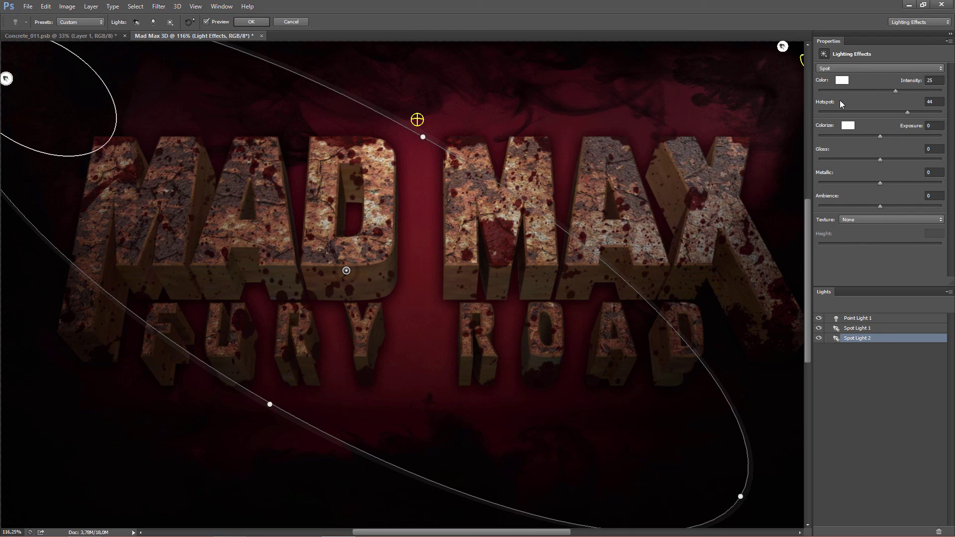
left_click(251, 22)
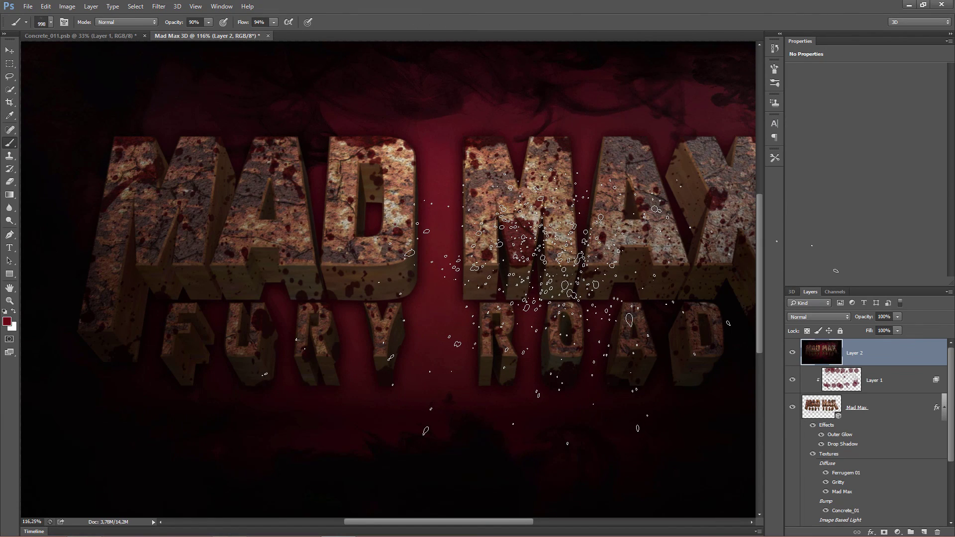
Step: Compare the artwork with the lit Layer 2 hidden and shown, and set that layer's blend mode to Luminosity
key("ctrl+0")
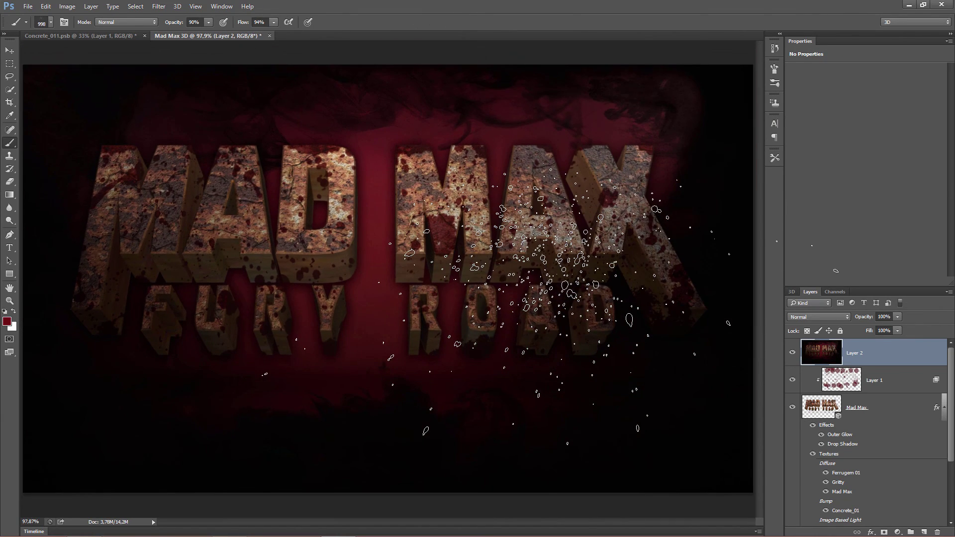
key("ctrl+d")
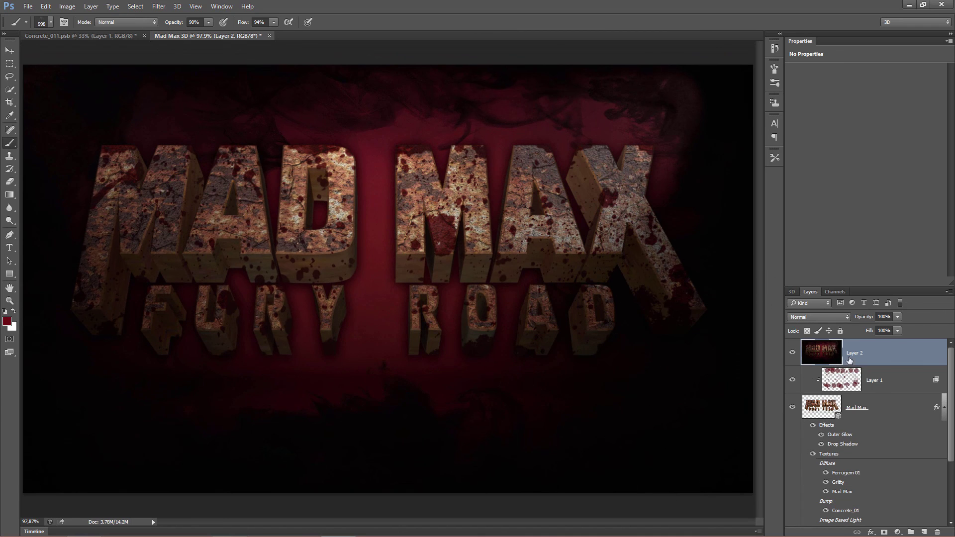
left_click(794, 354)
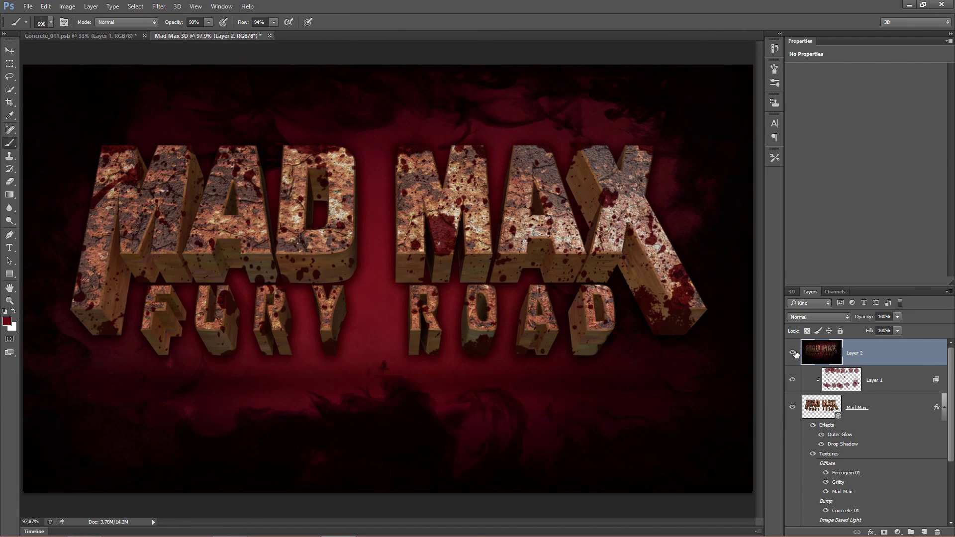
left_click(794, 353)
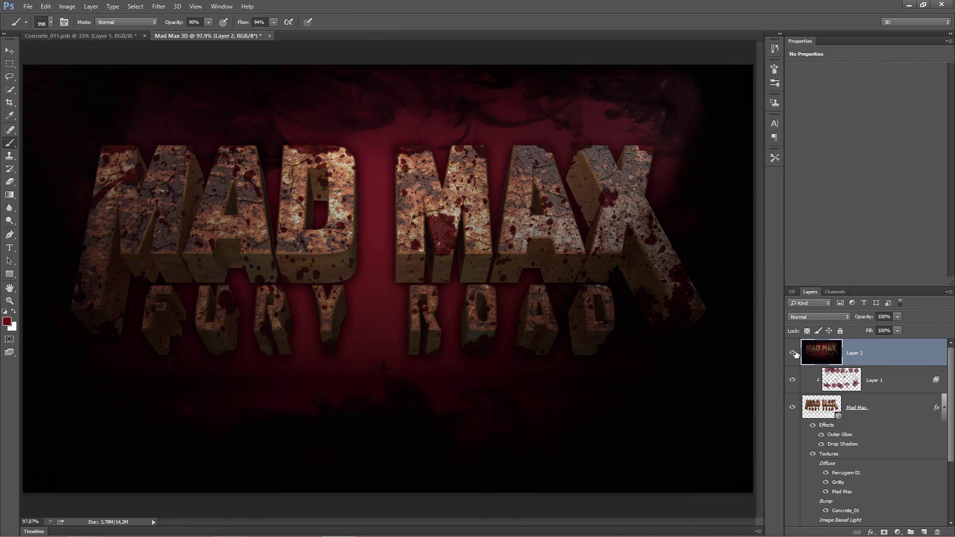
left_click(824, 319)
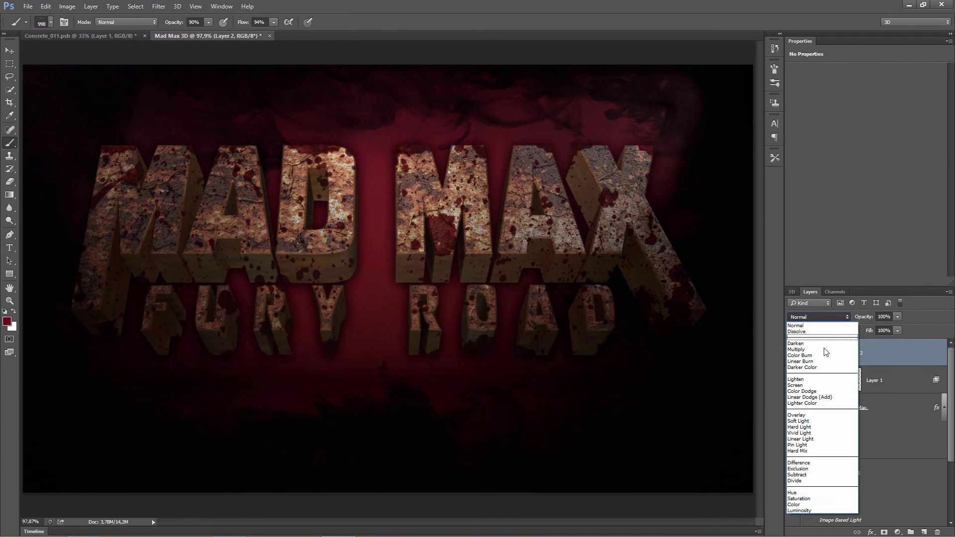
left_click(811, 510)
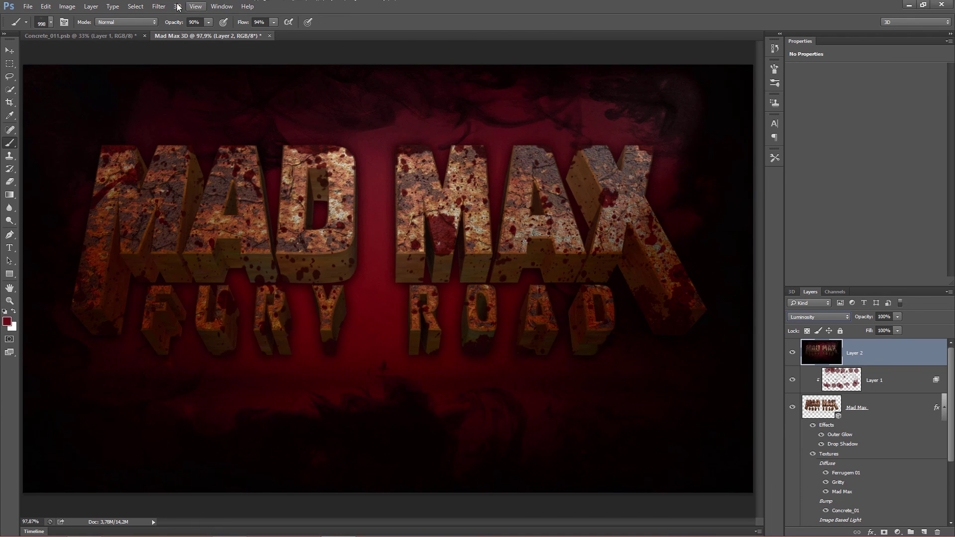
left_click(159, 6)
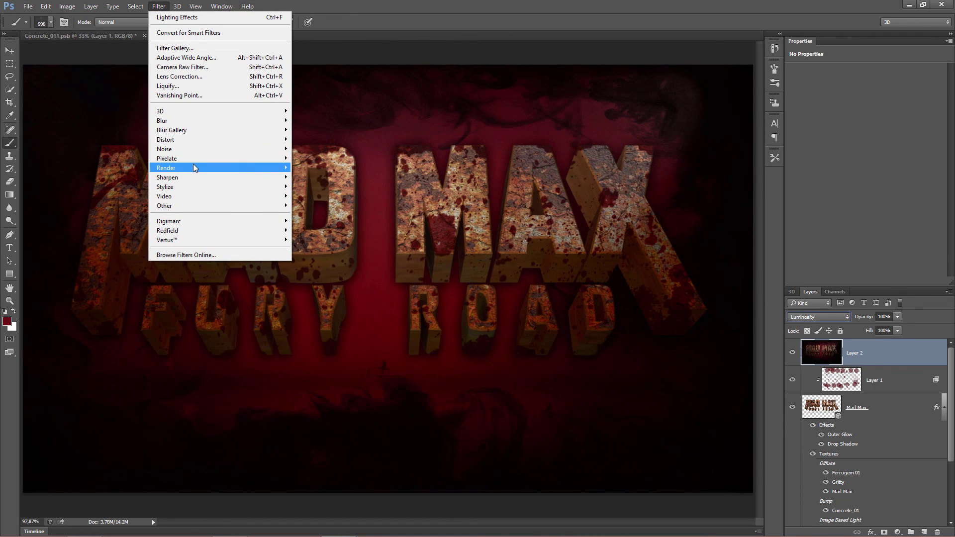
mouse_move(194, 167)
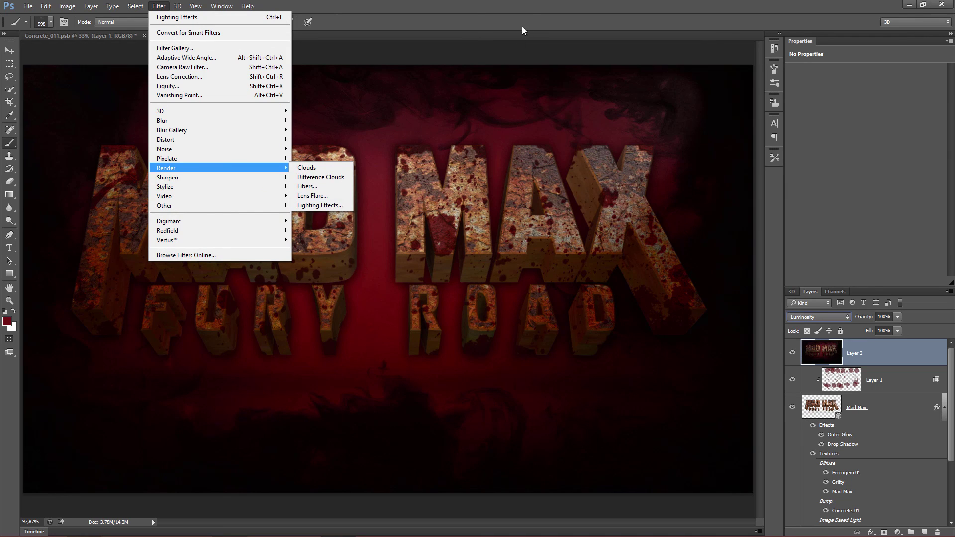
left_click(532, 8)
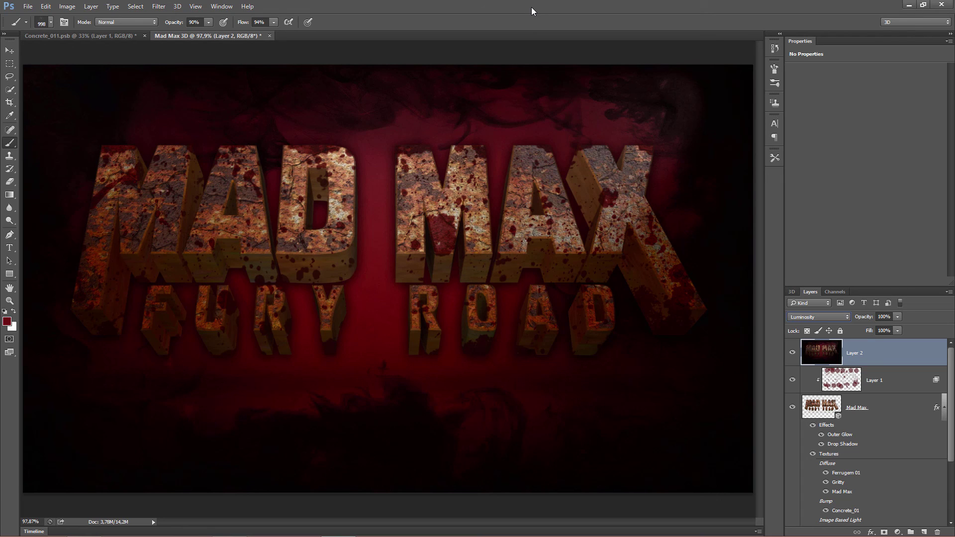
Step: Inspect the lit title artwork in full-screen view, fitted to the screen
key("ctrl+alt+2")
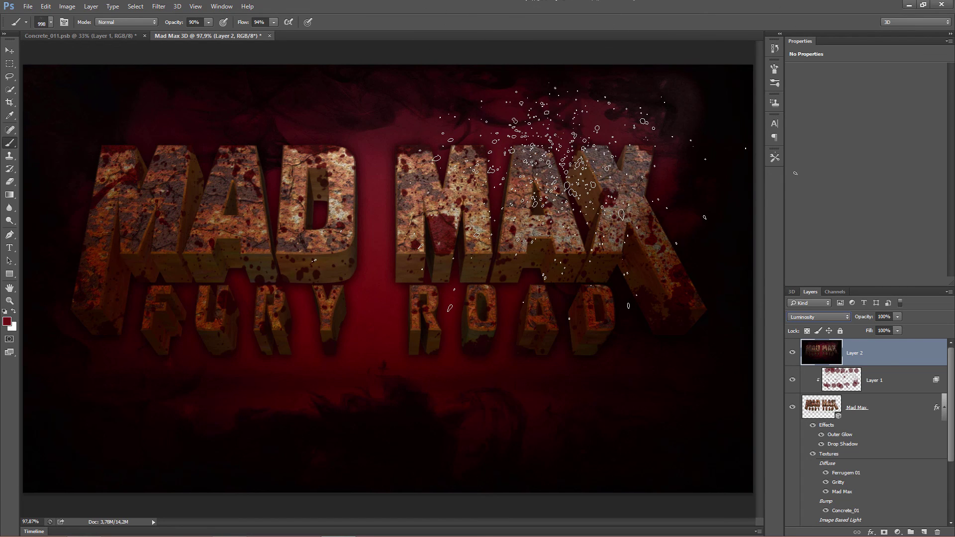
left_click_drag(567, 179, 343, 214)
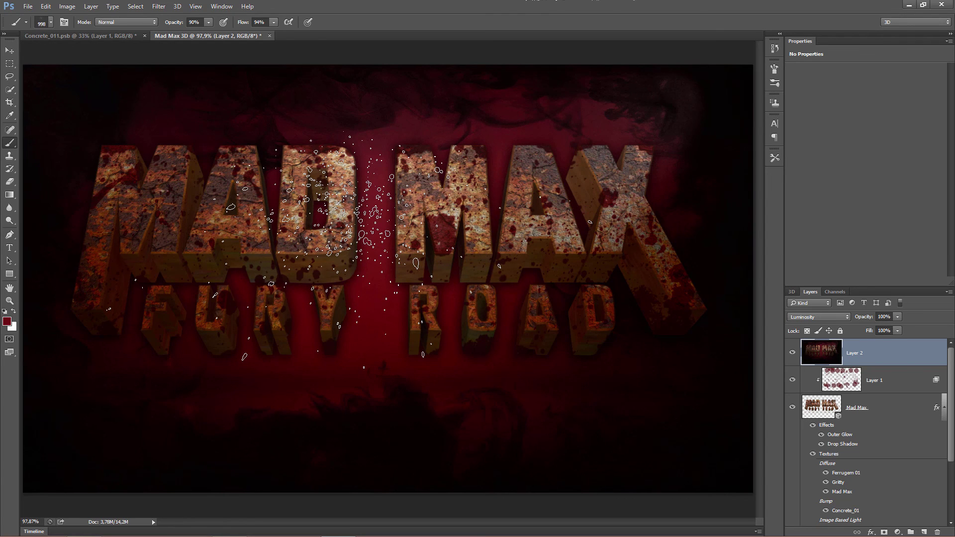
key("f")
key("f")
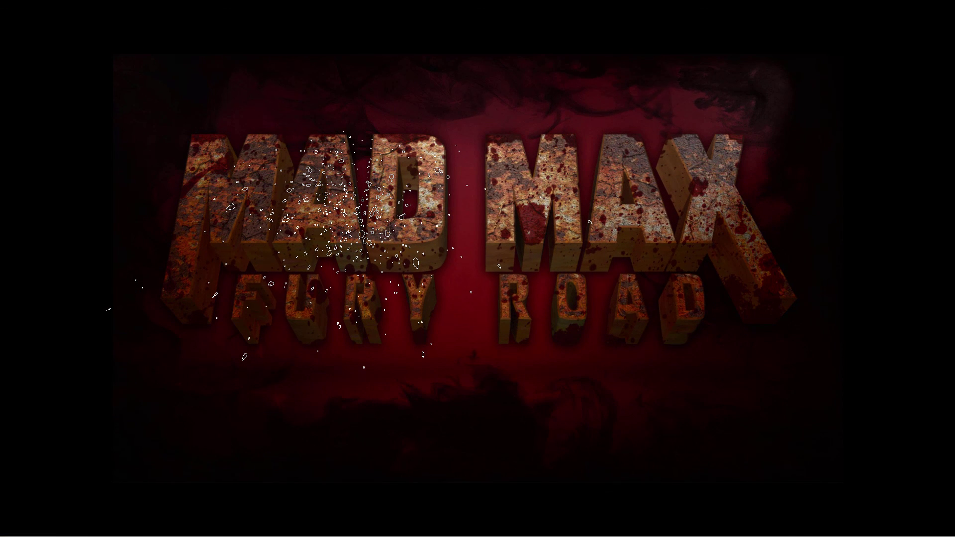
key("ctrl+0")
key("ctrl+d")
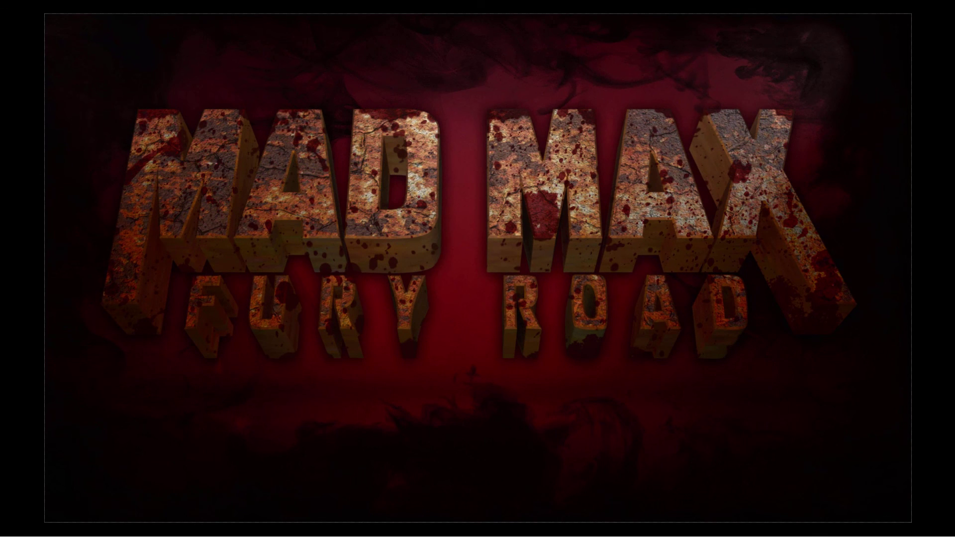